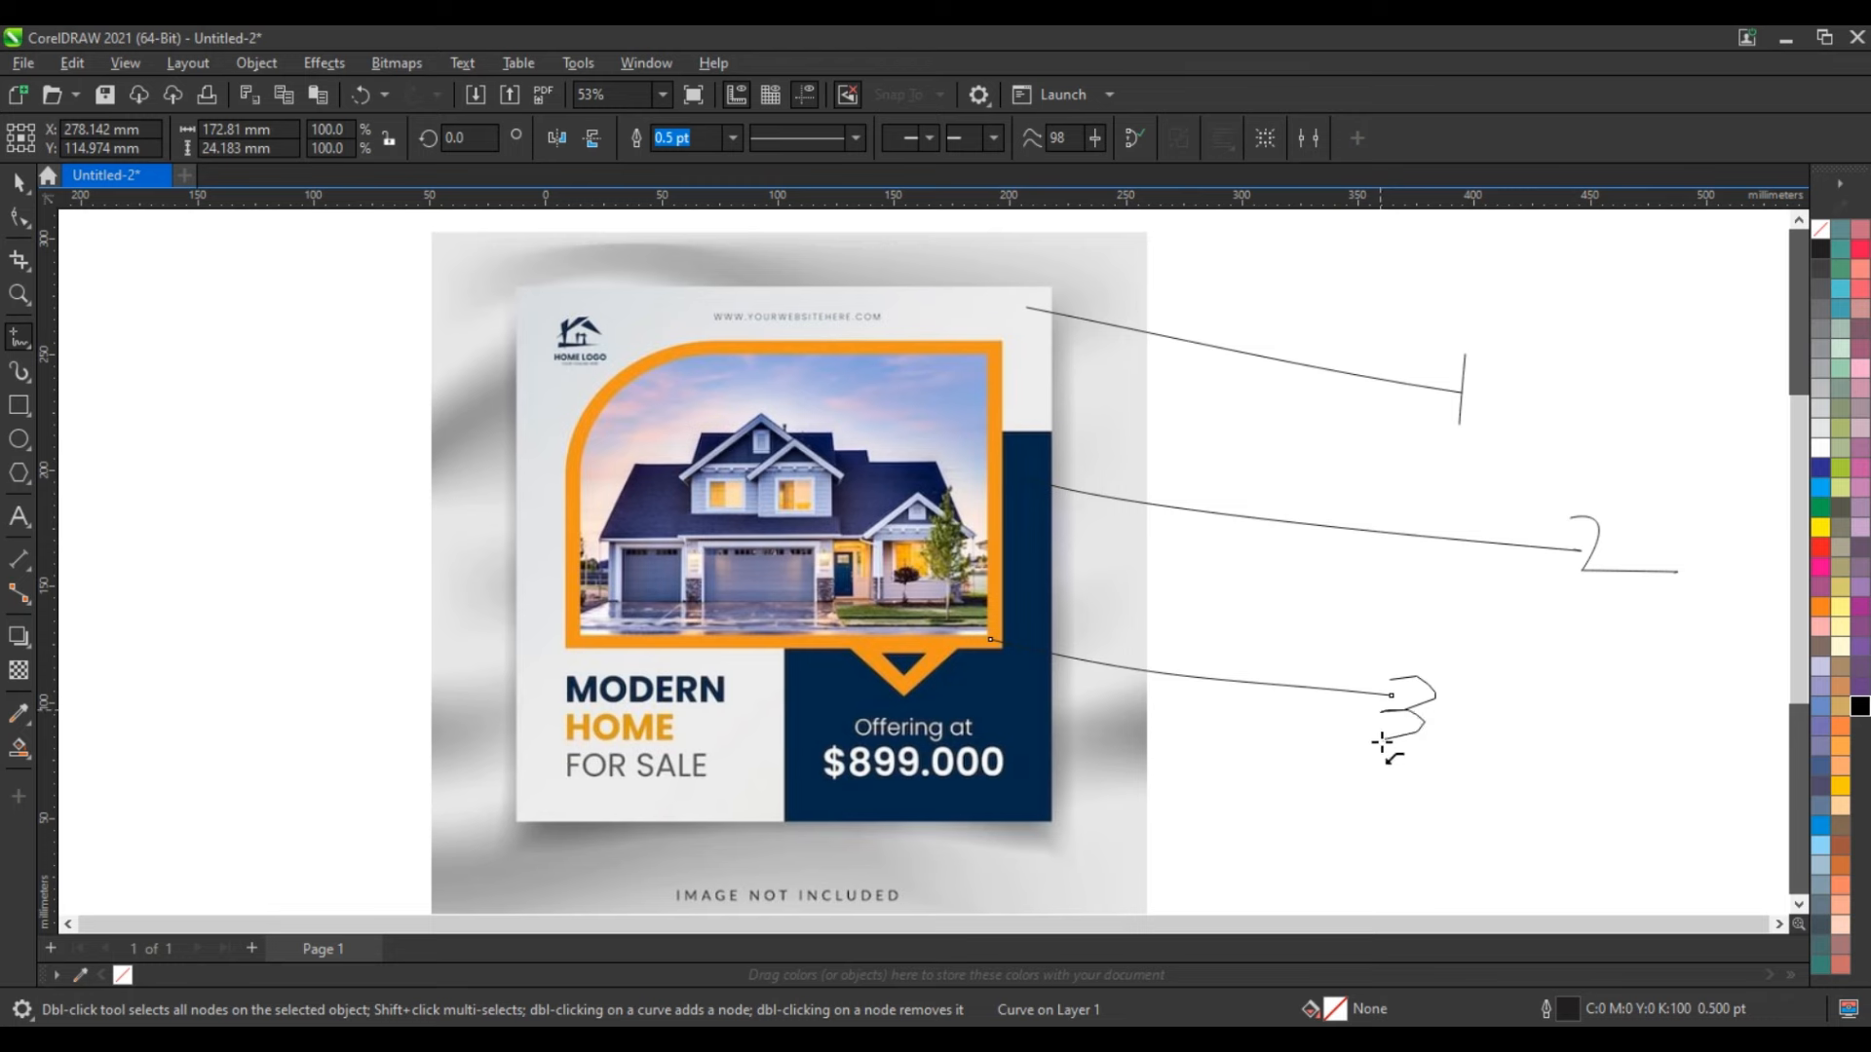
Draw a freehand callout line from the house photo's lower-right area on the reference poster and label it with a handwritten 4.
mouse_move(943, 601)
left_mouse_down()
mouse_move(1134, 753)
mouse_move(1299, 818)
mouse_move(1363, 796)
mouse_move(1371, 848)
left_mouse_up()
scroll(1530, 763, "down", 5)
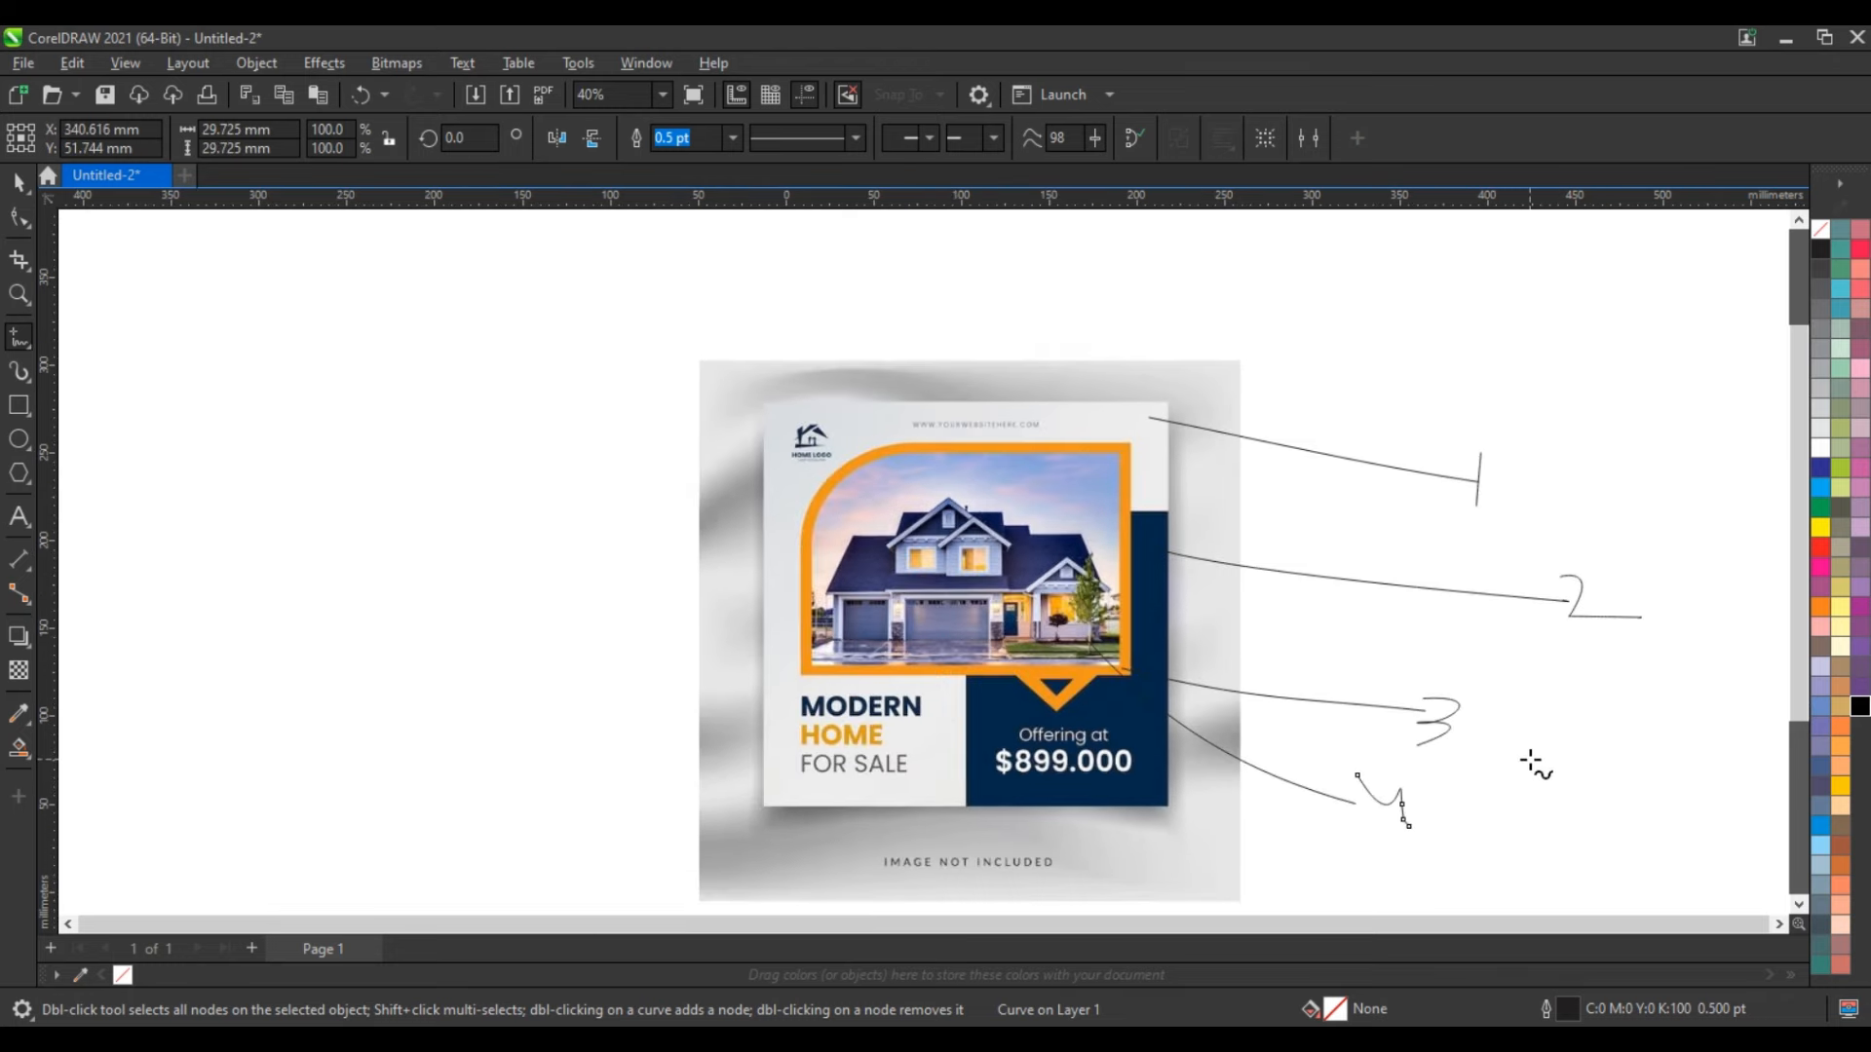
left_click(19, 297)
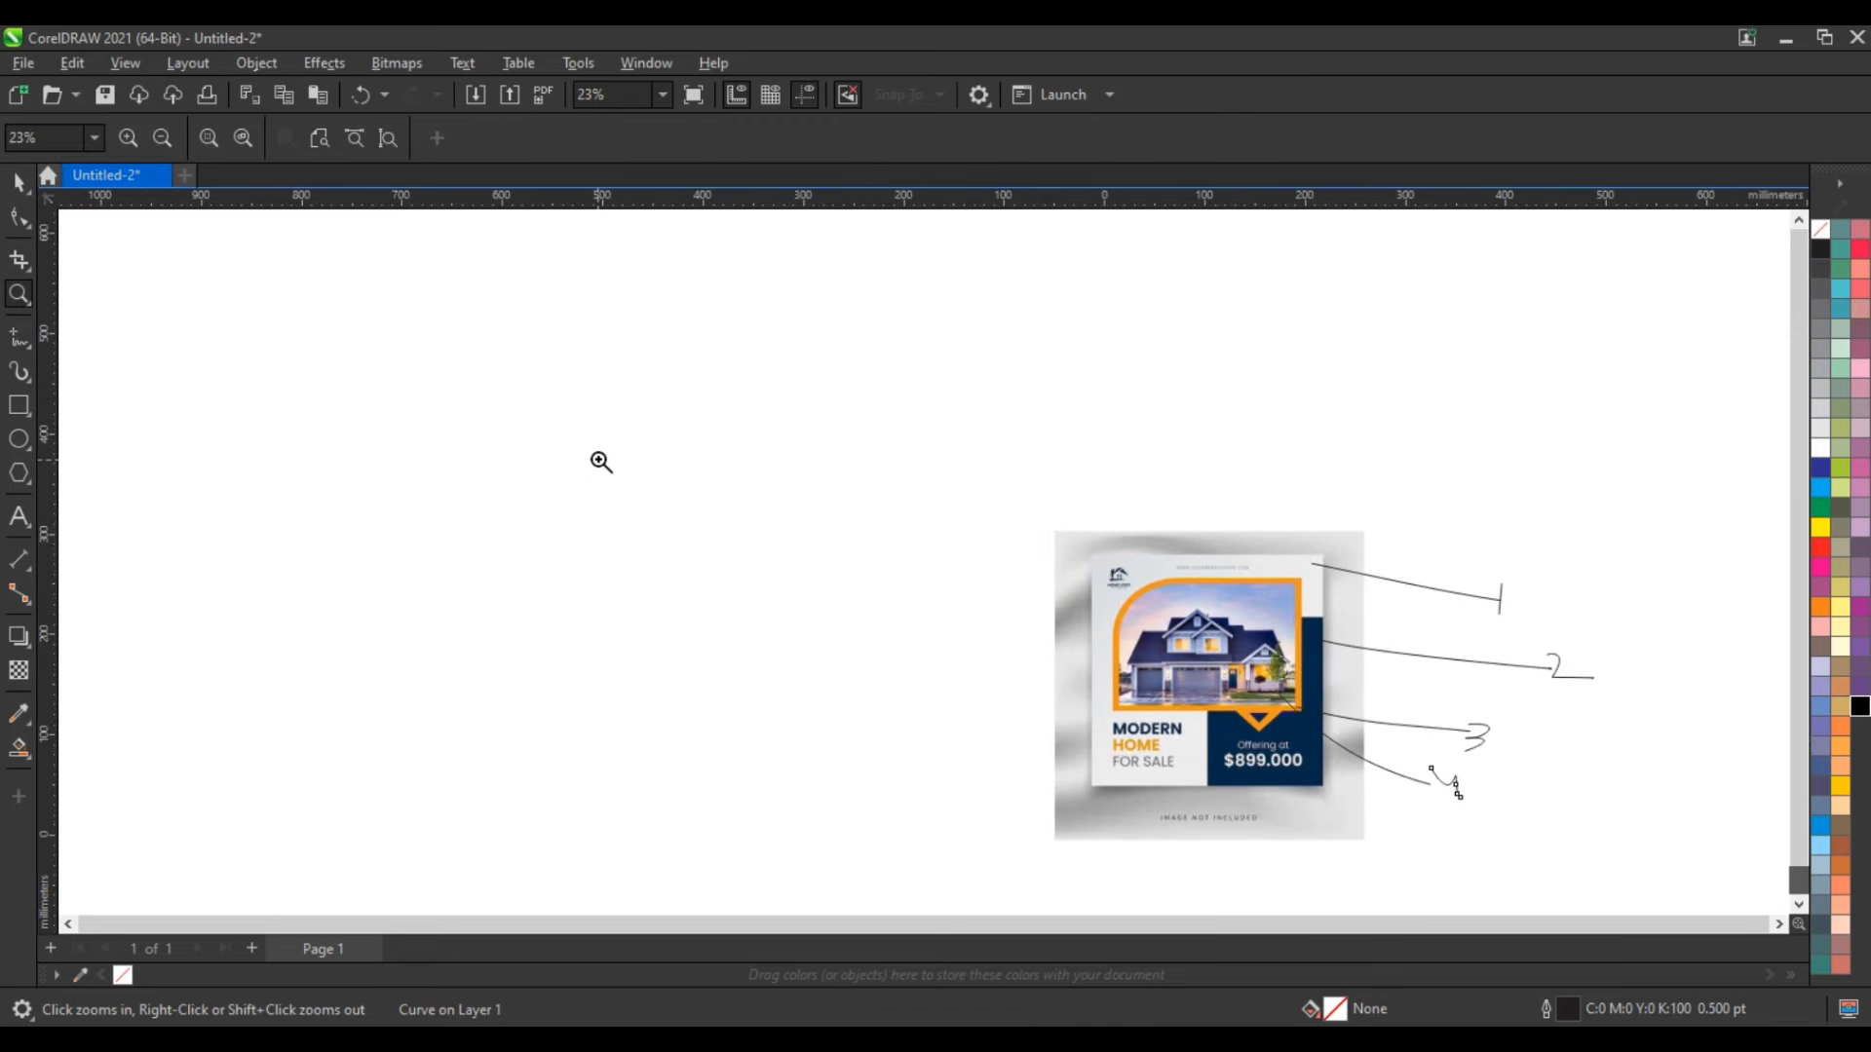
left_click_drag(597, 459, 1598, 871)
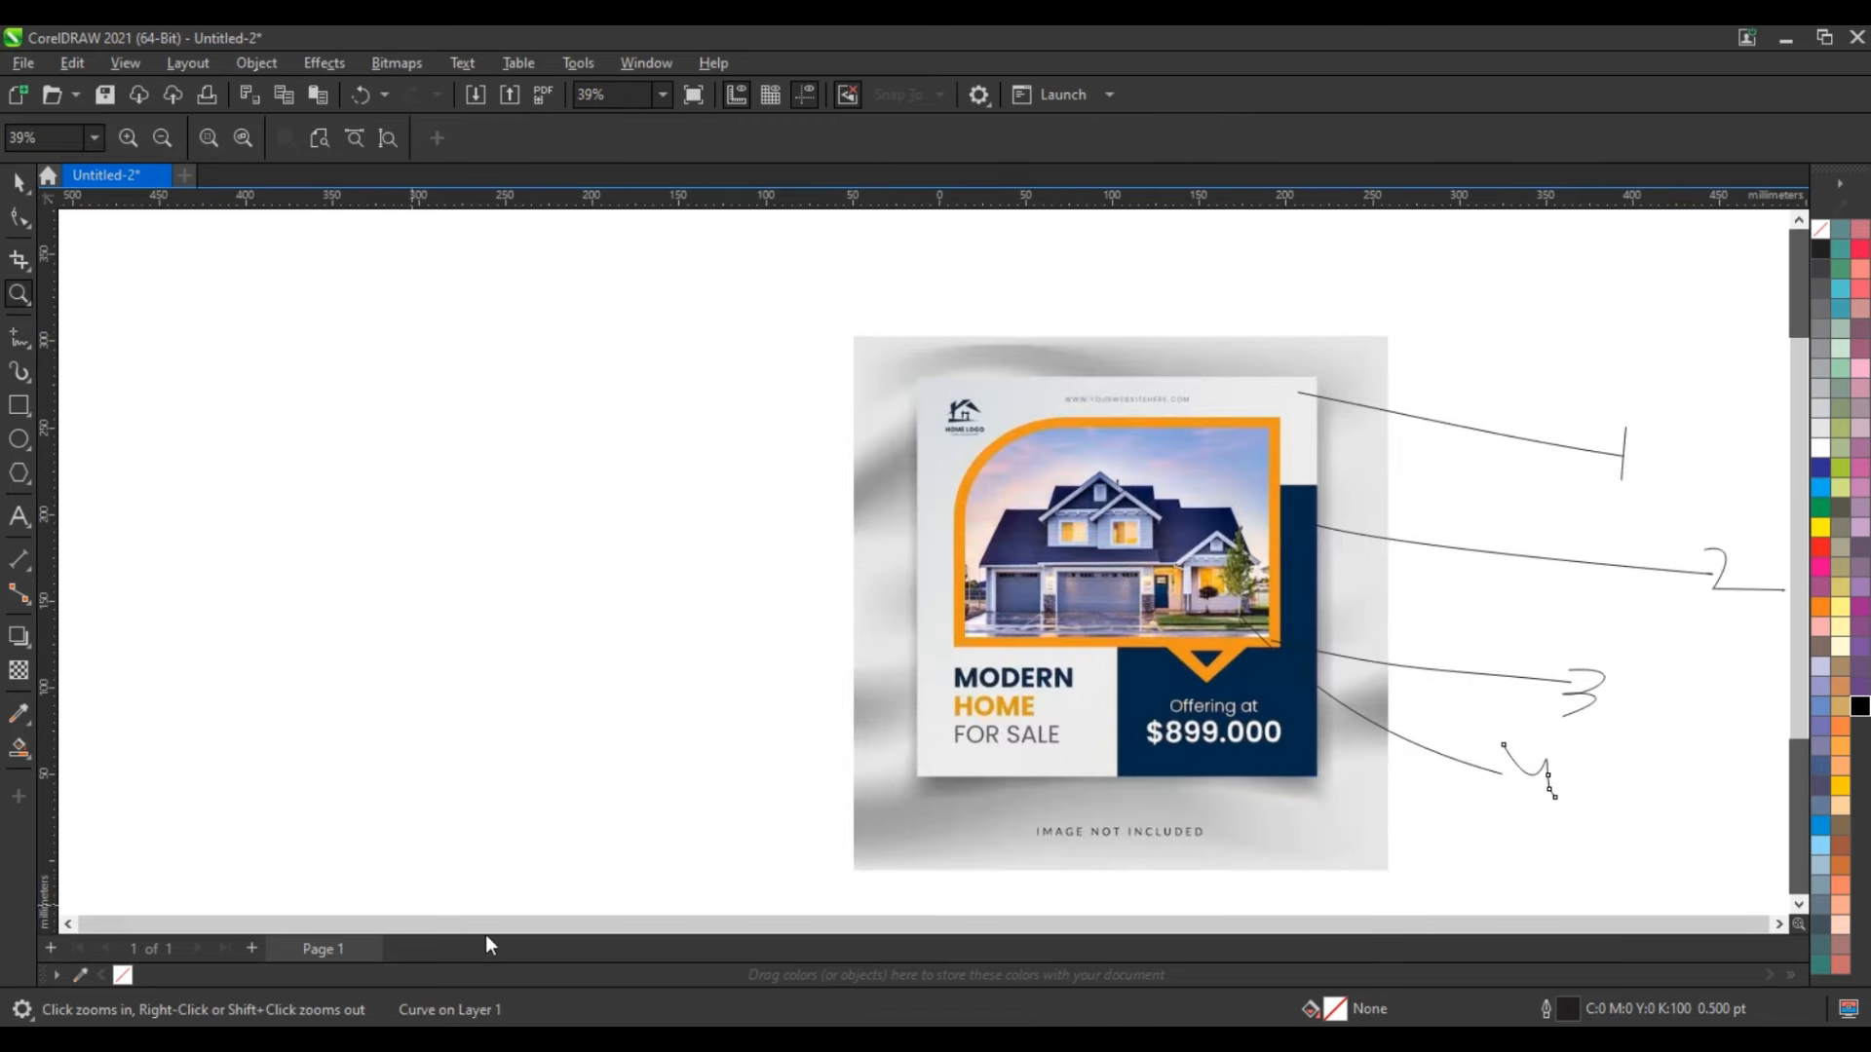
Draw a square about 314 mm wide to the left of the reference poster and fill it with 10% black.
left_click(19, 407)
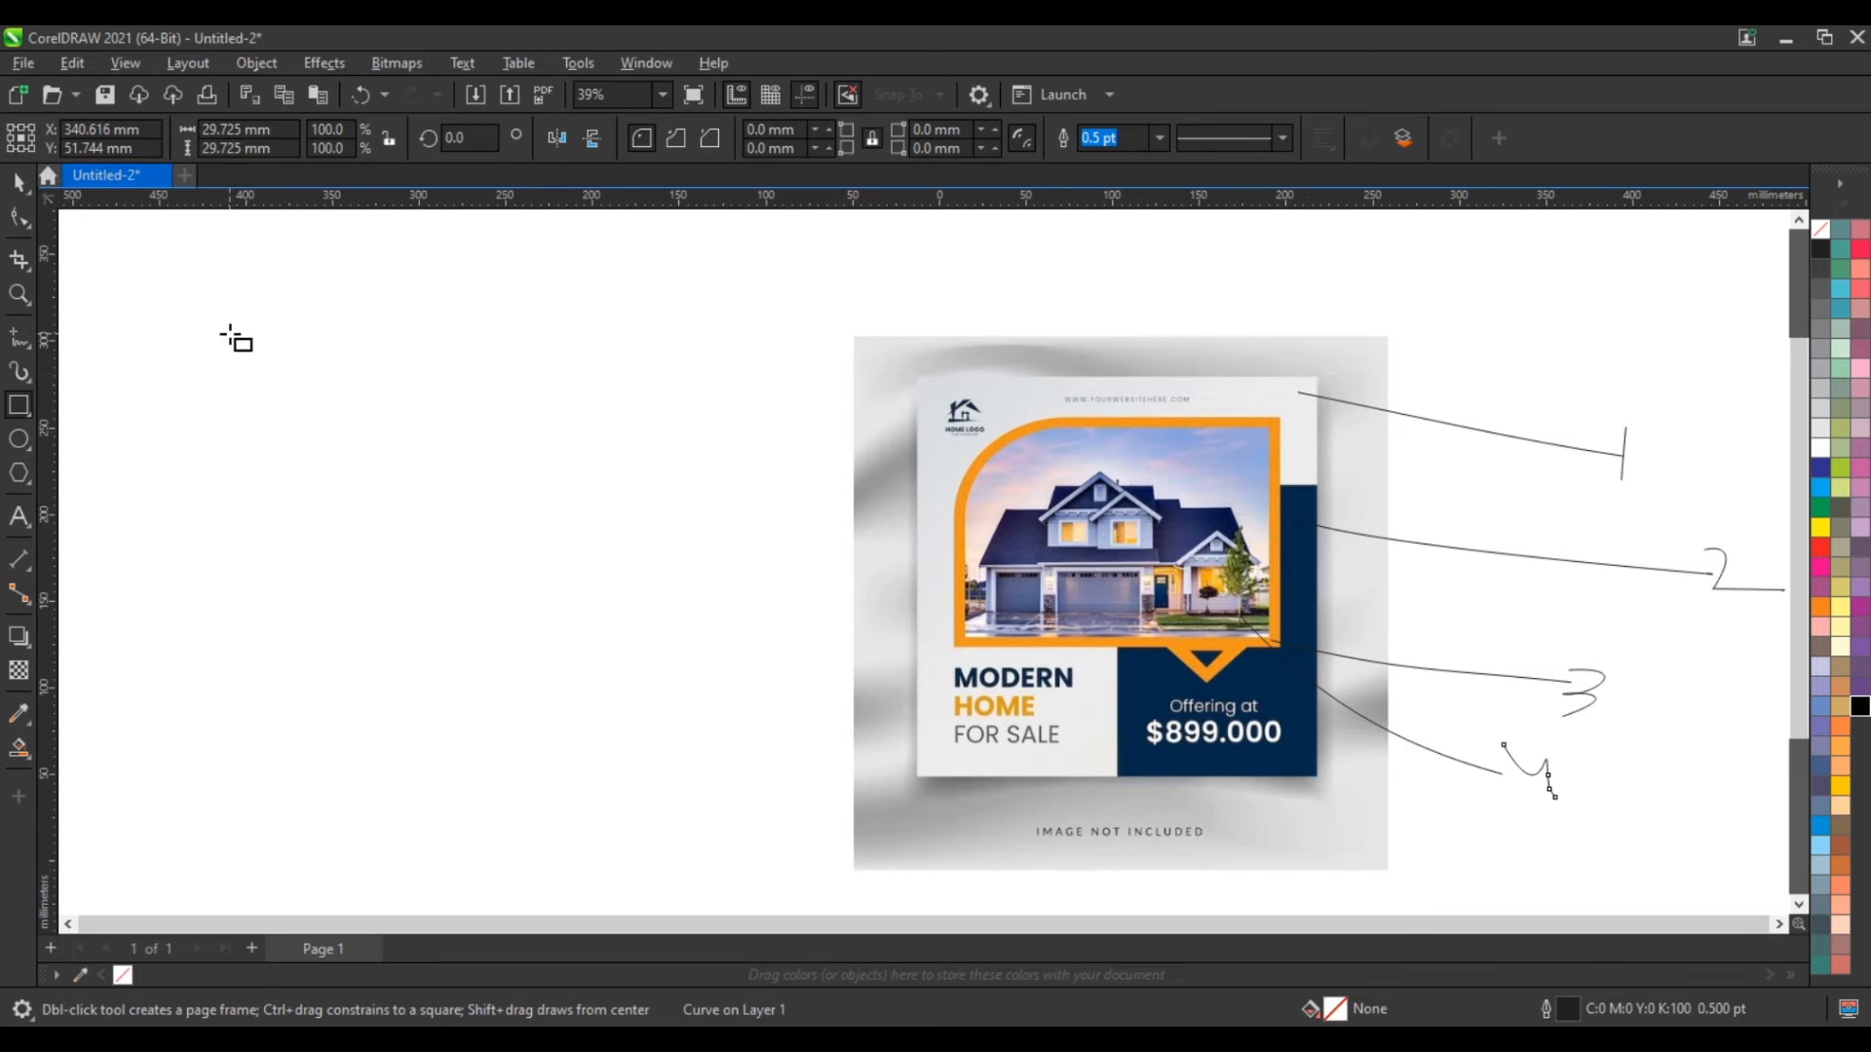
left_click_drag(232, 325, 501, 835)
key("ctrl+z")
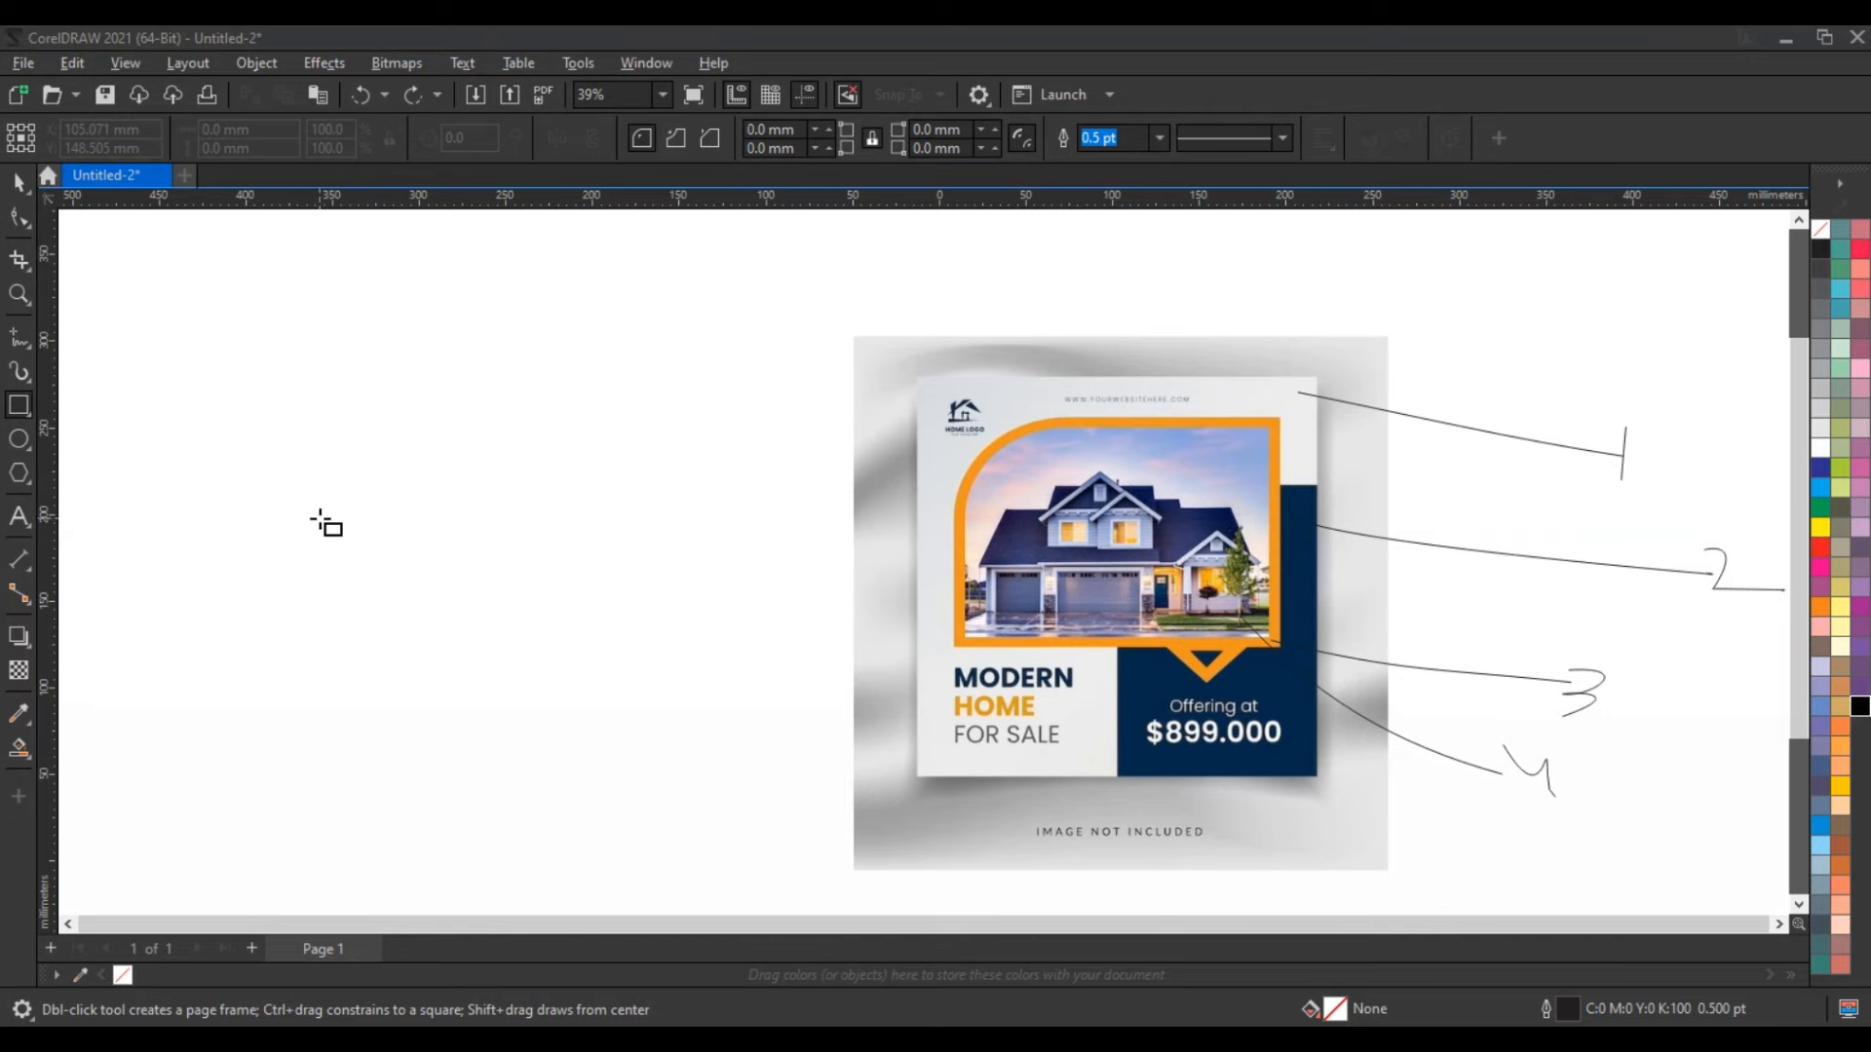
left_click_drag(208, 319, 583, 868)
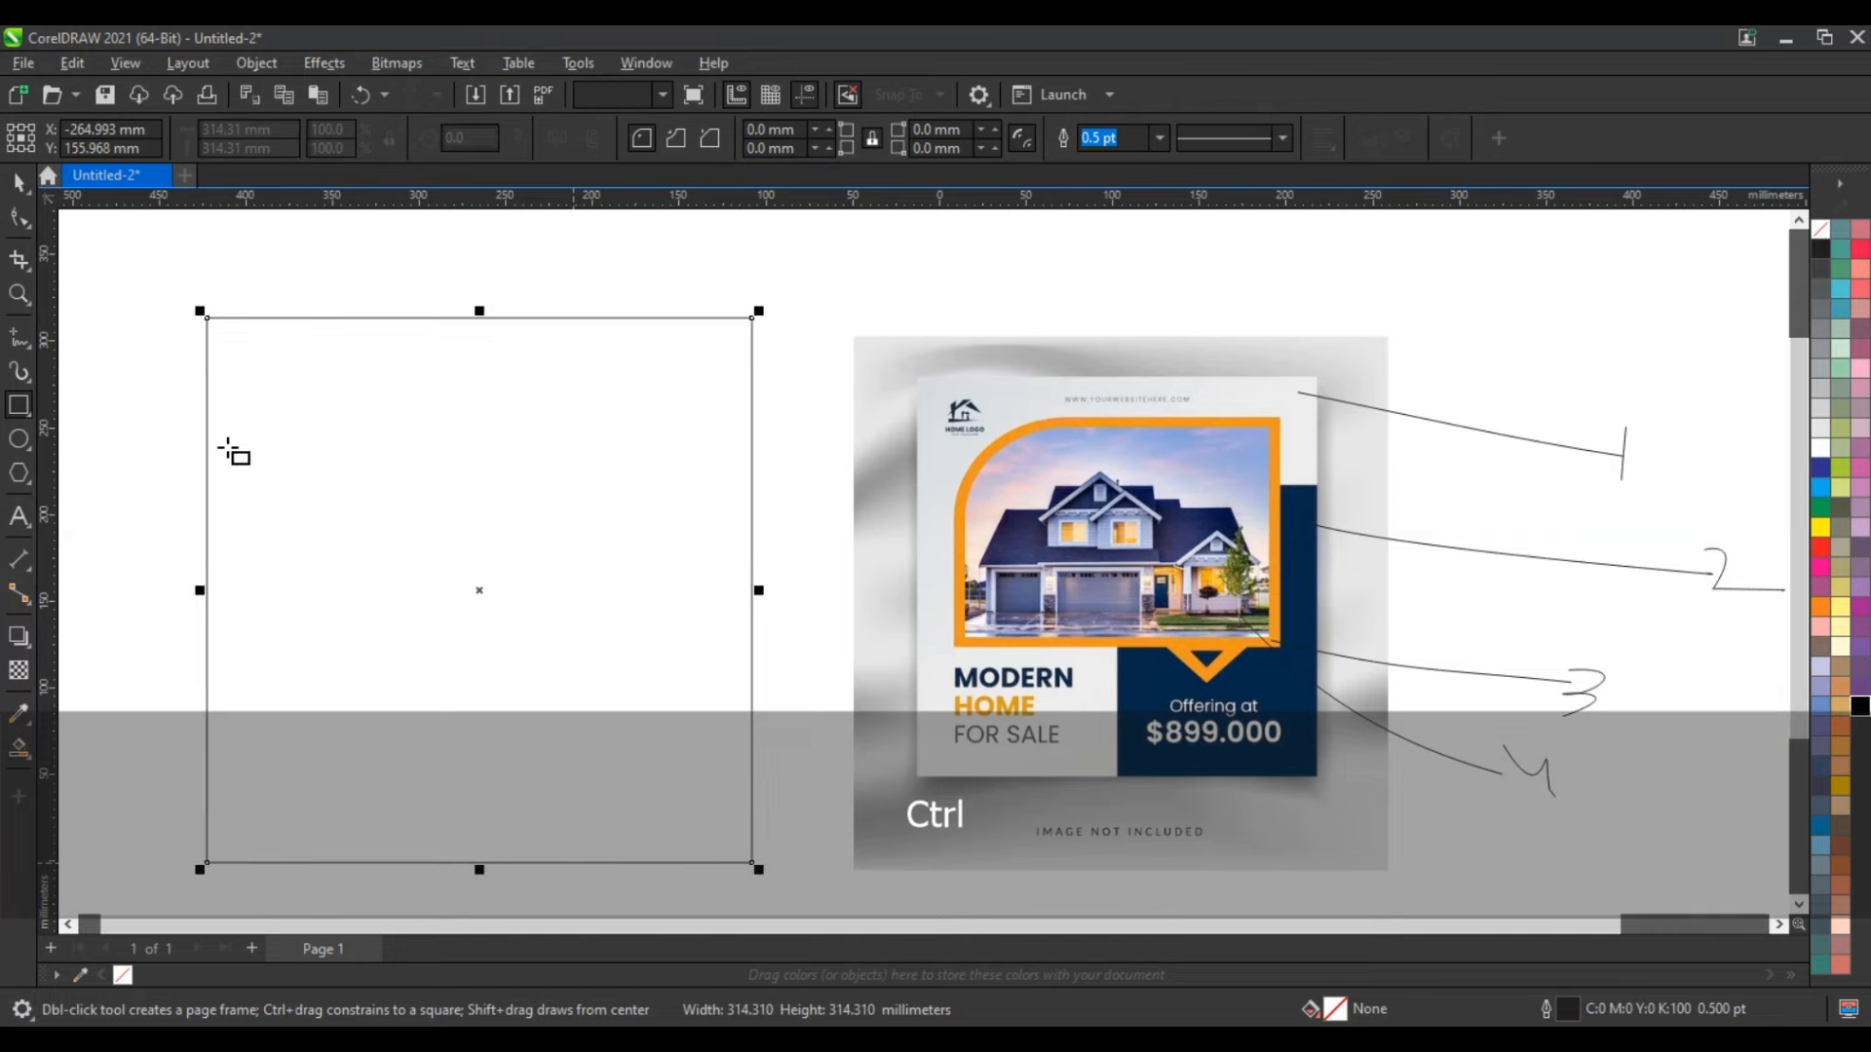
key("space")
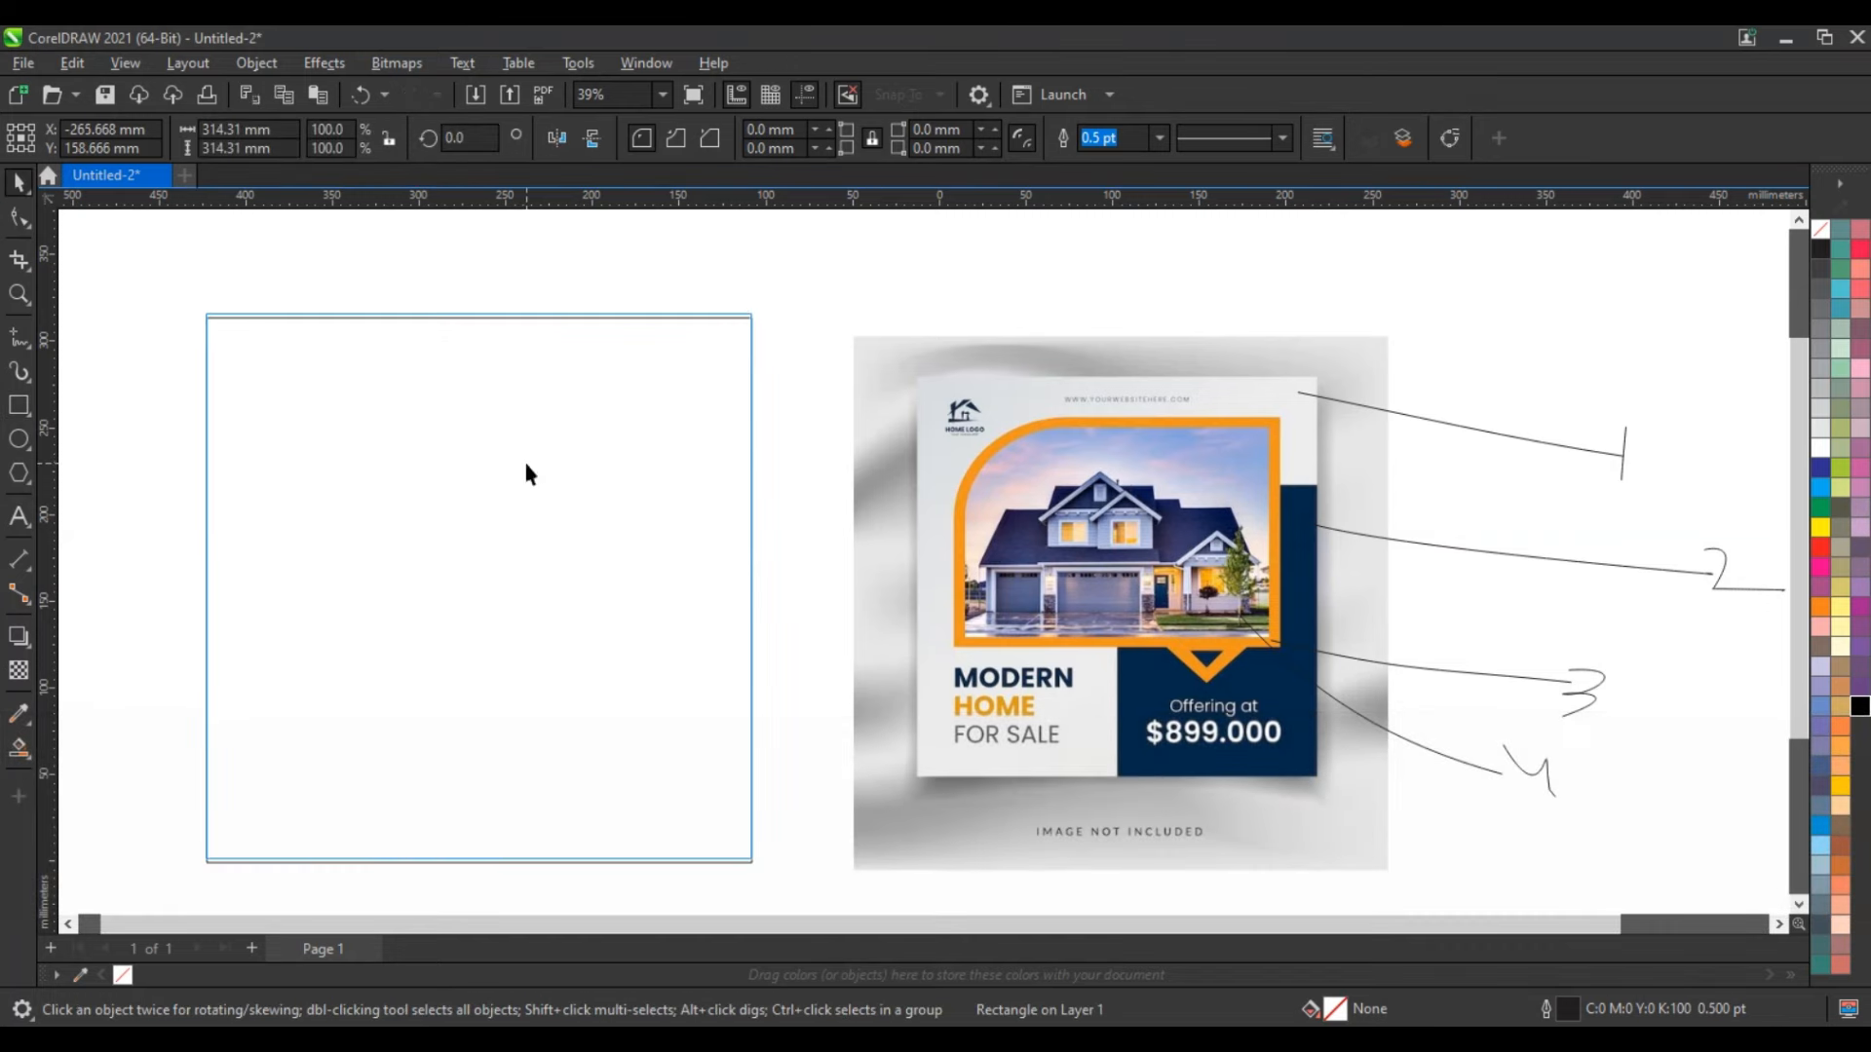
left_click(526, 475)
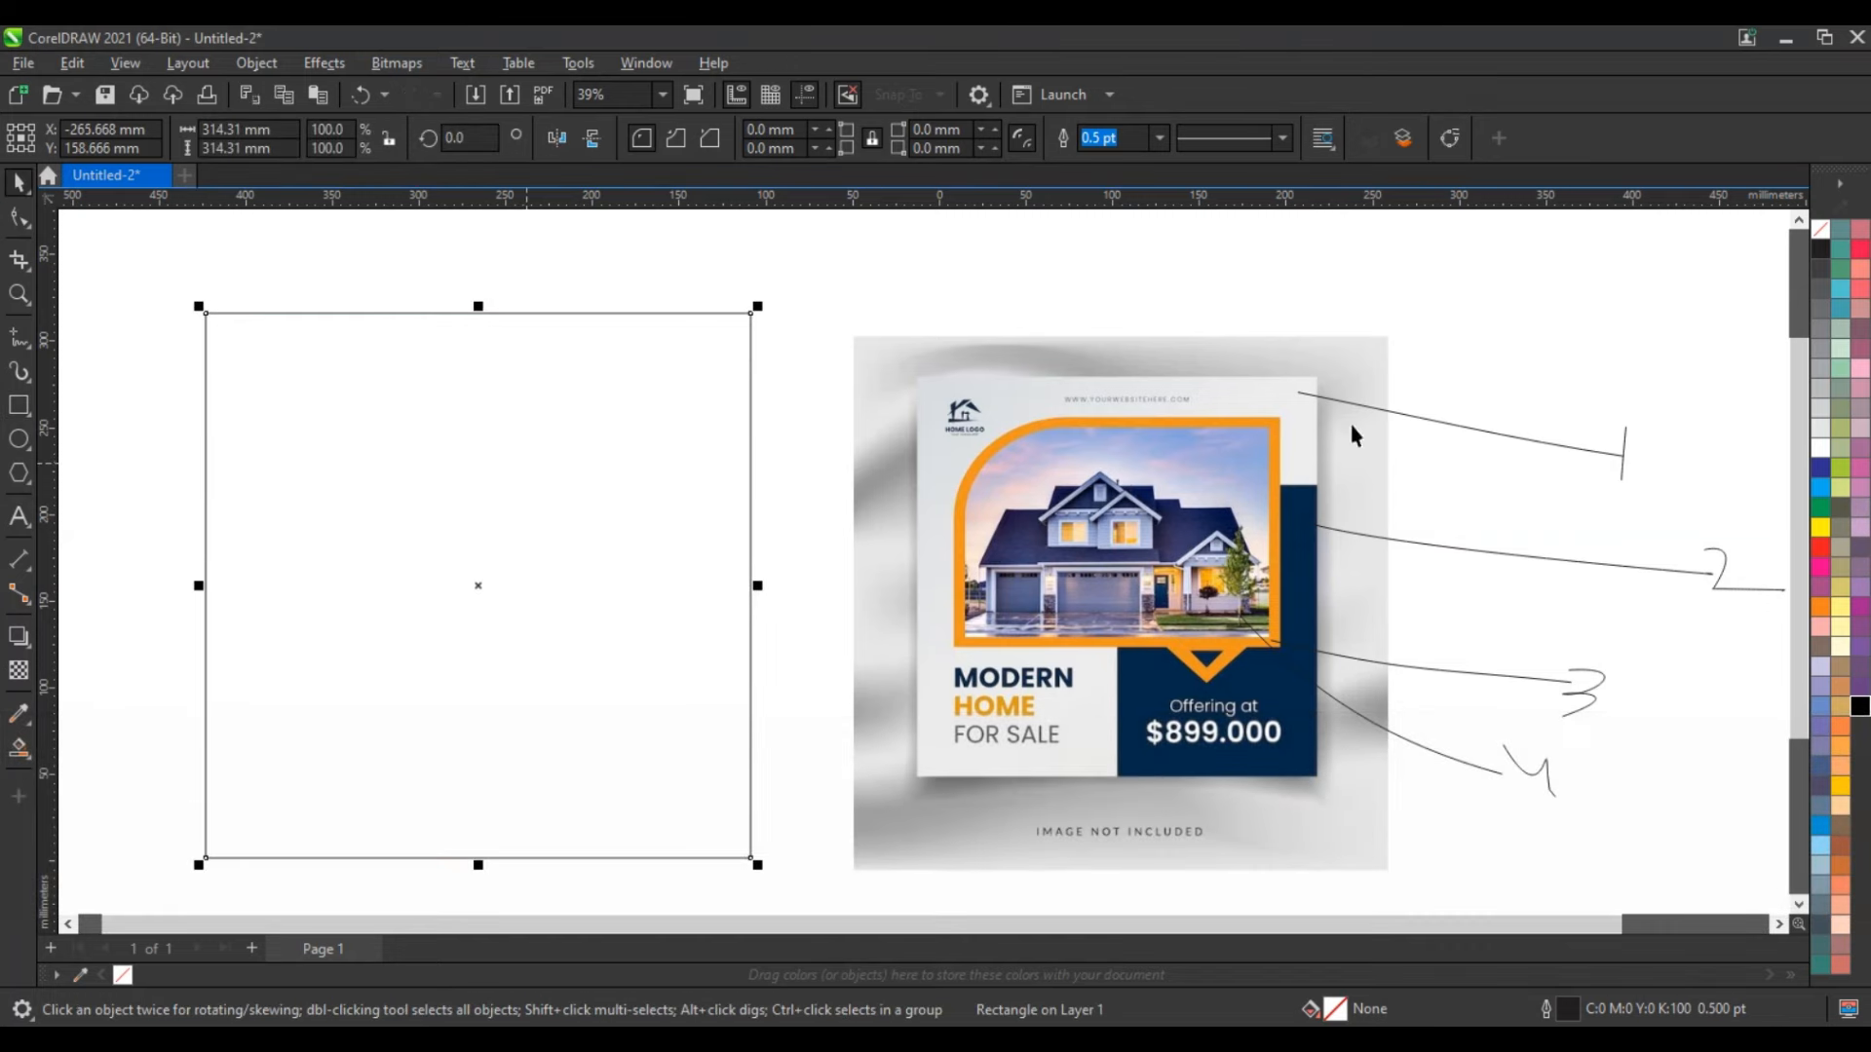
left_click(1820, 436)
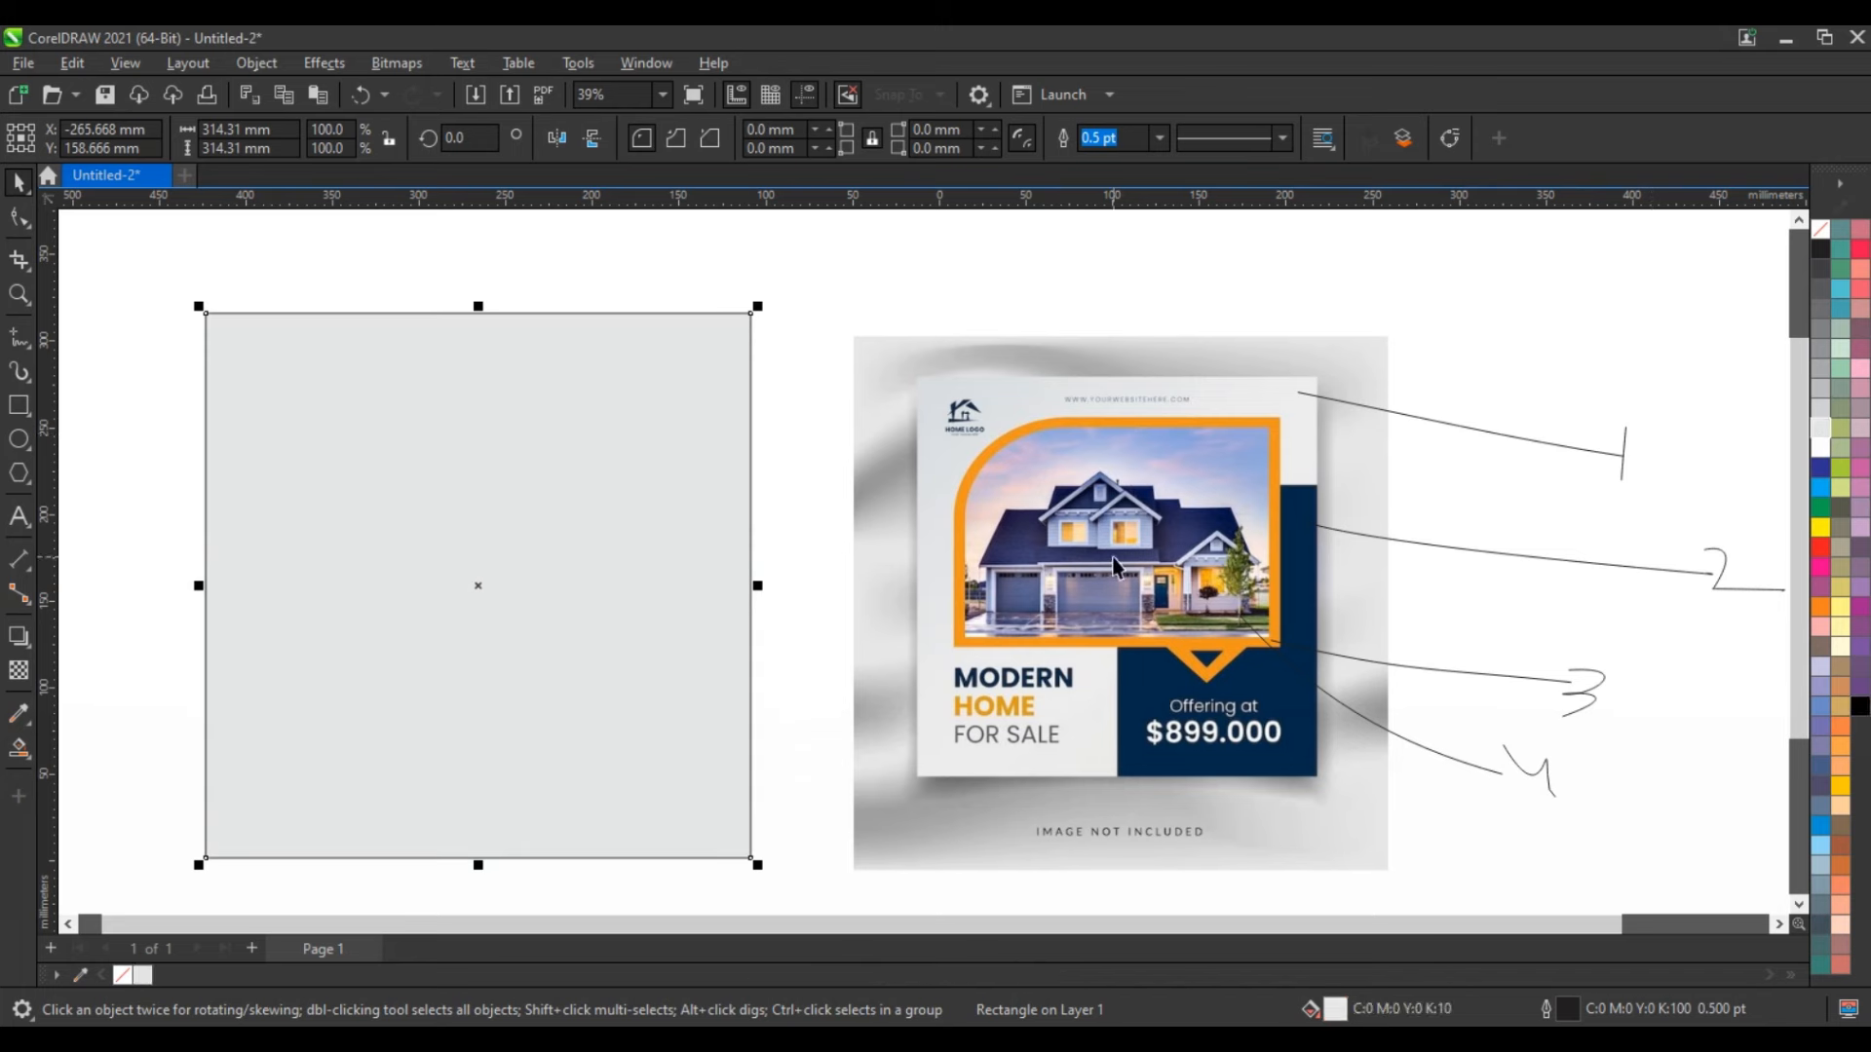
Apply a linear fountain fill from light grey to white across the square, running from its upper-left corner towards the right-centre.
left_click(31, 757)
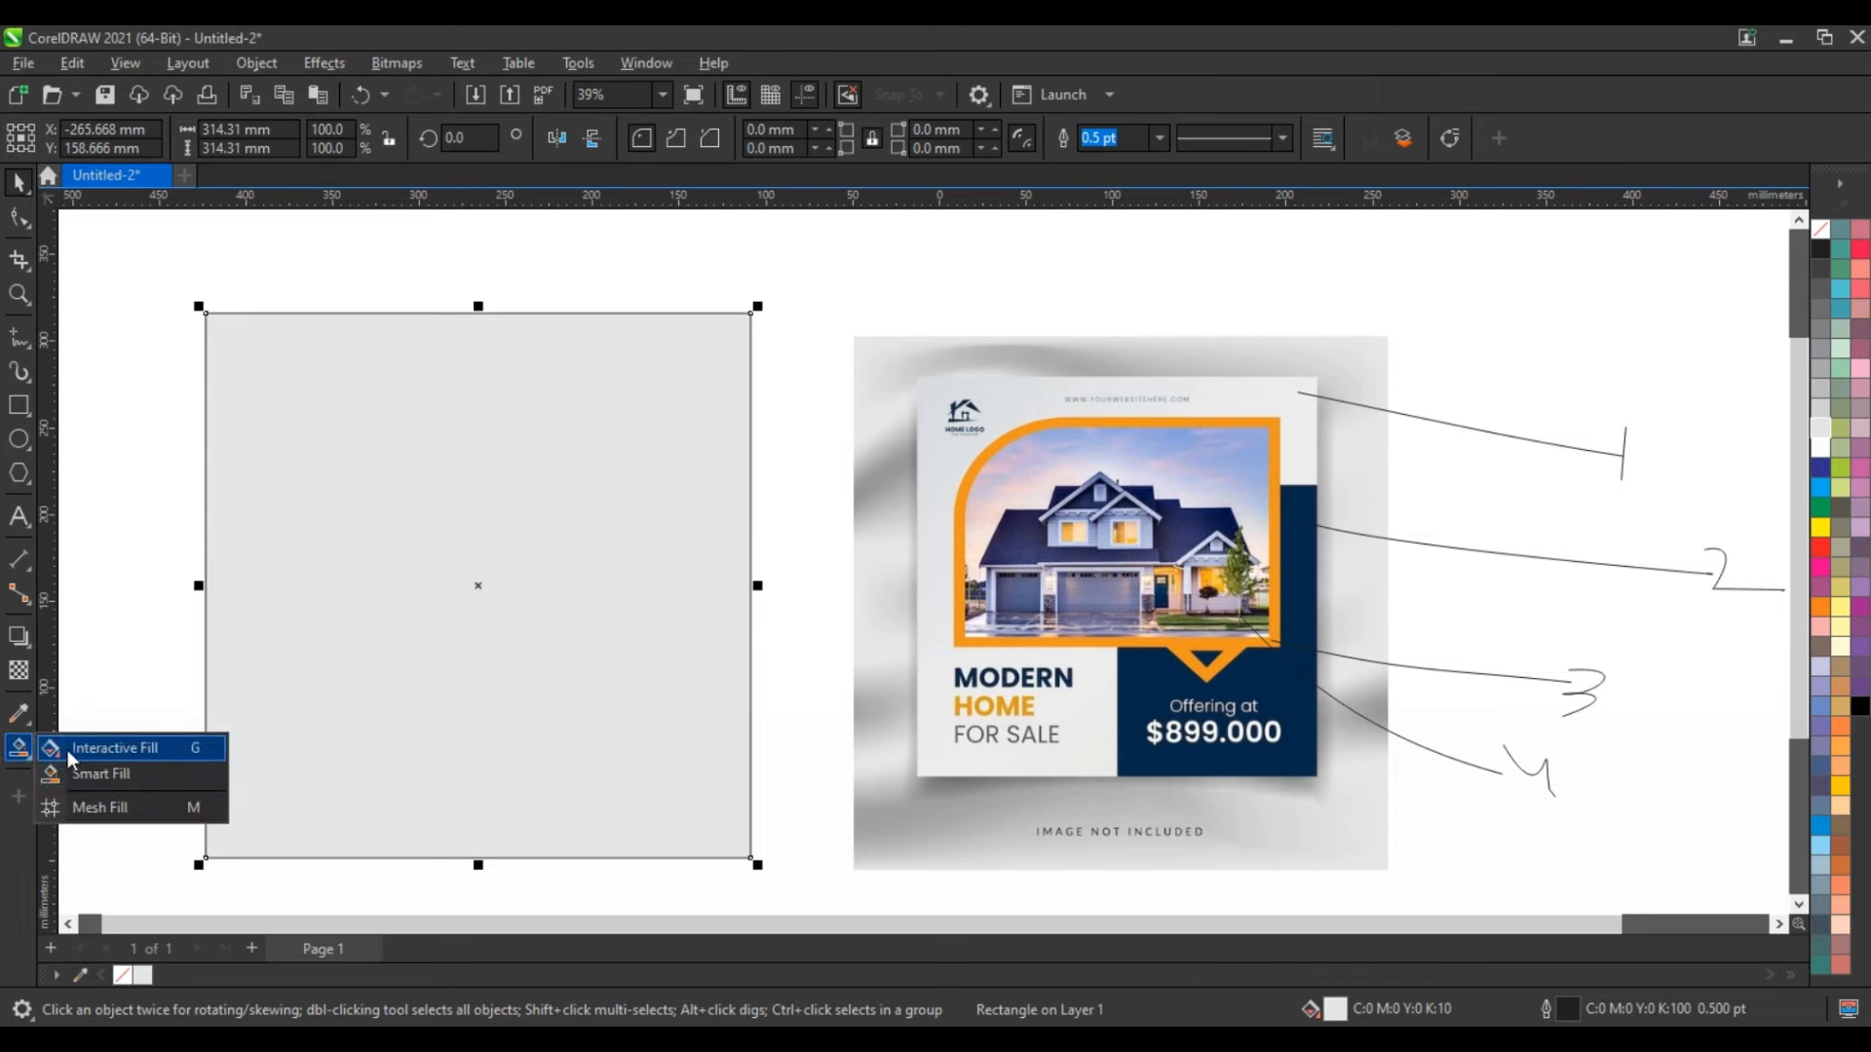
left_click(70, 749)
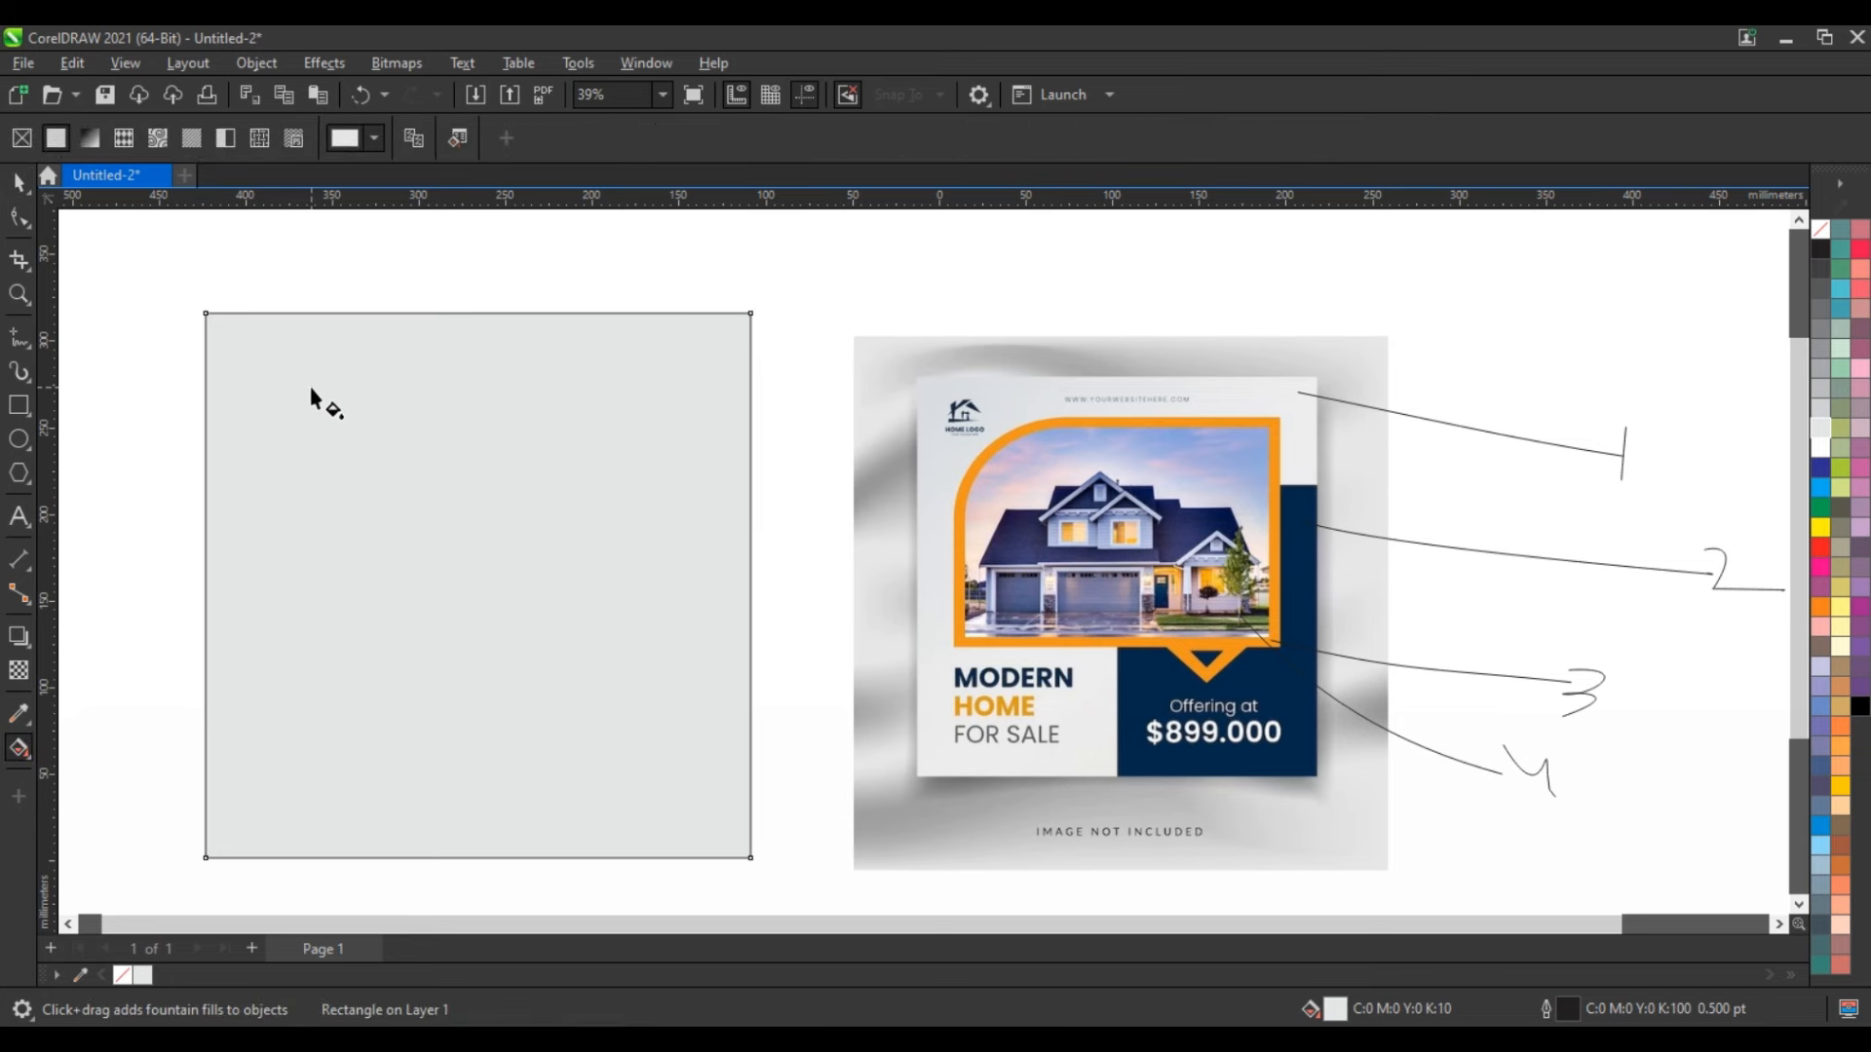
left_click_drag(312, 389, 612, 716)
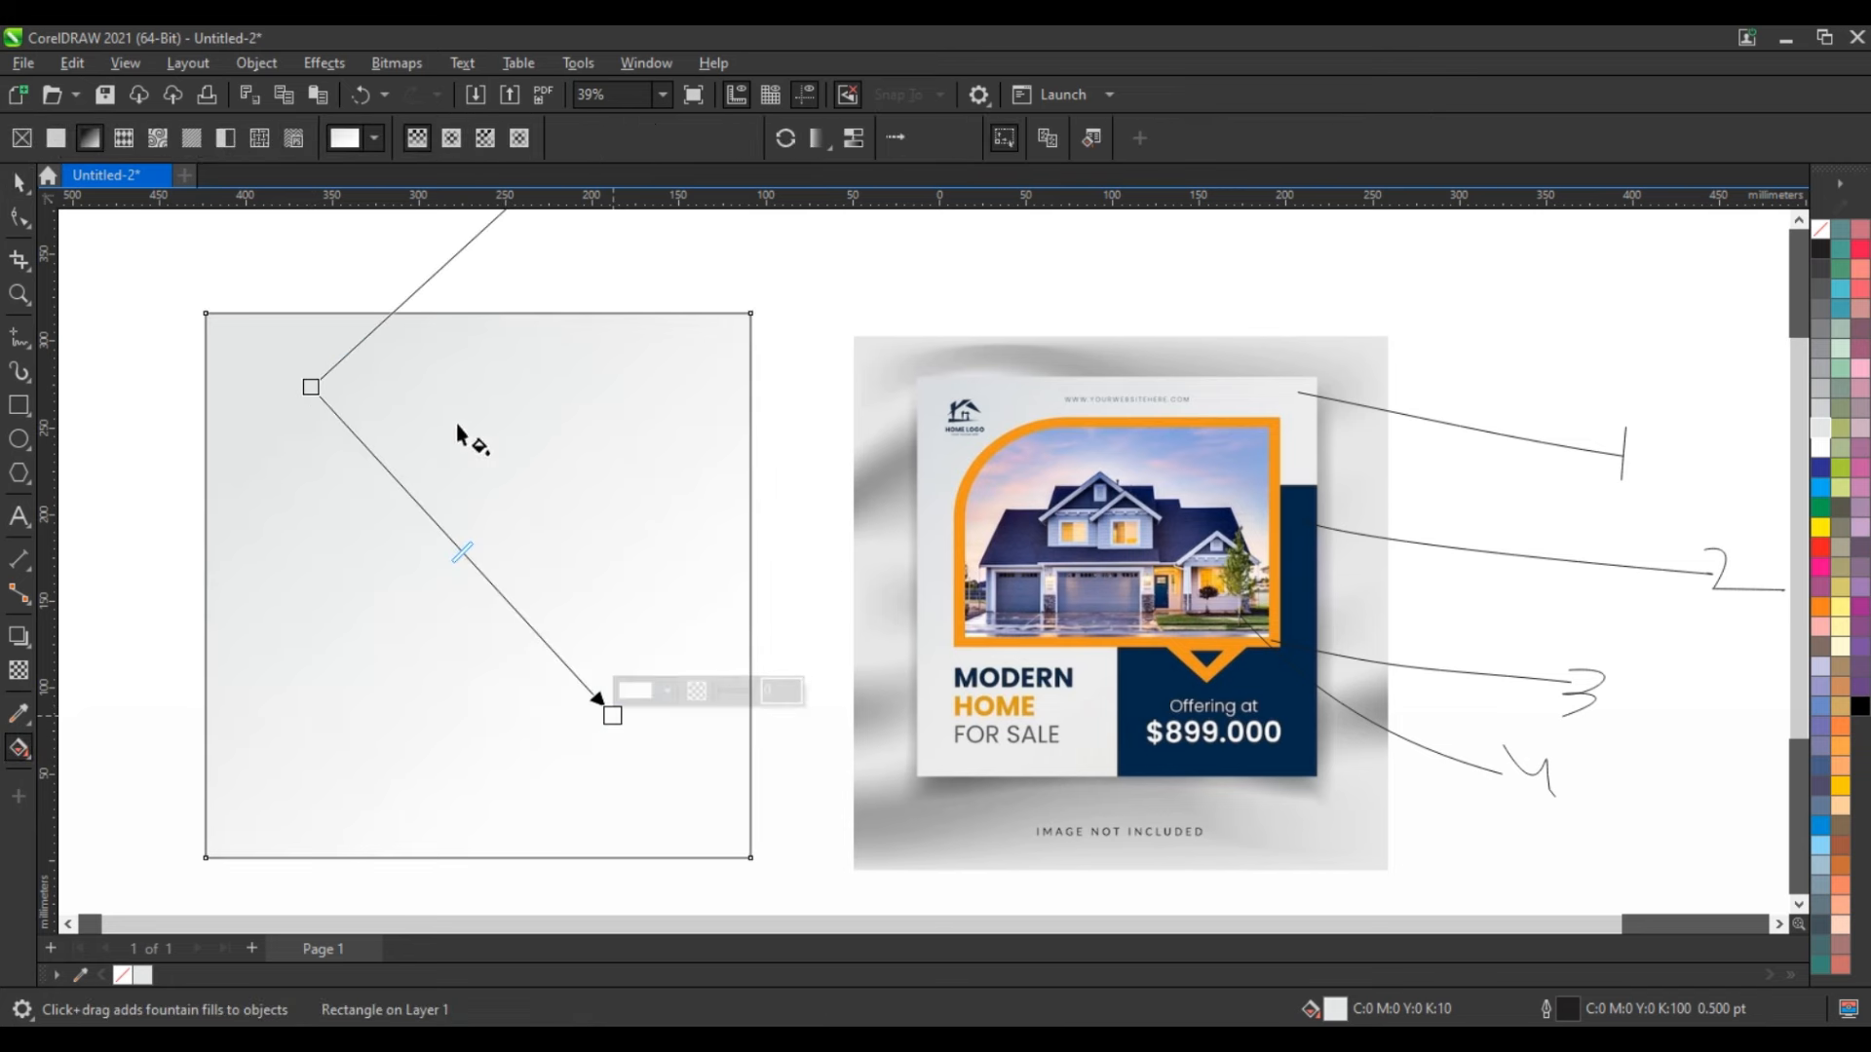
left_click_drag(311, 388, 229, 377)
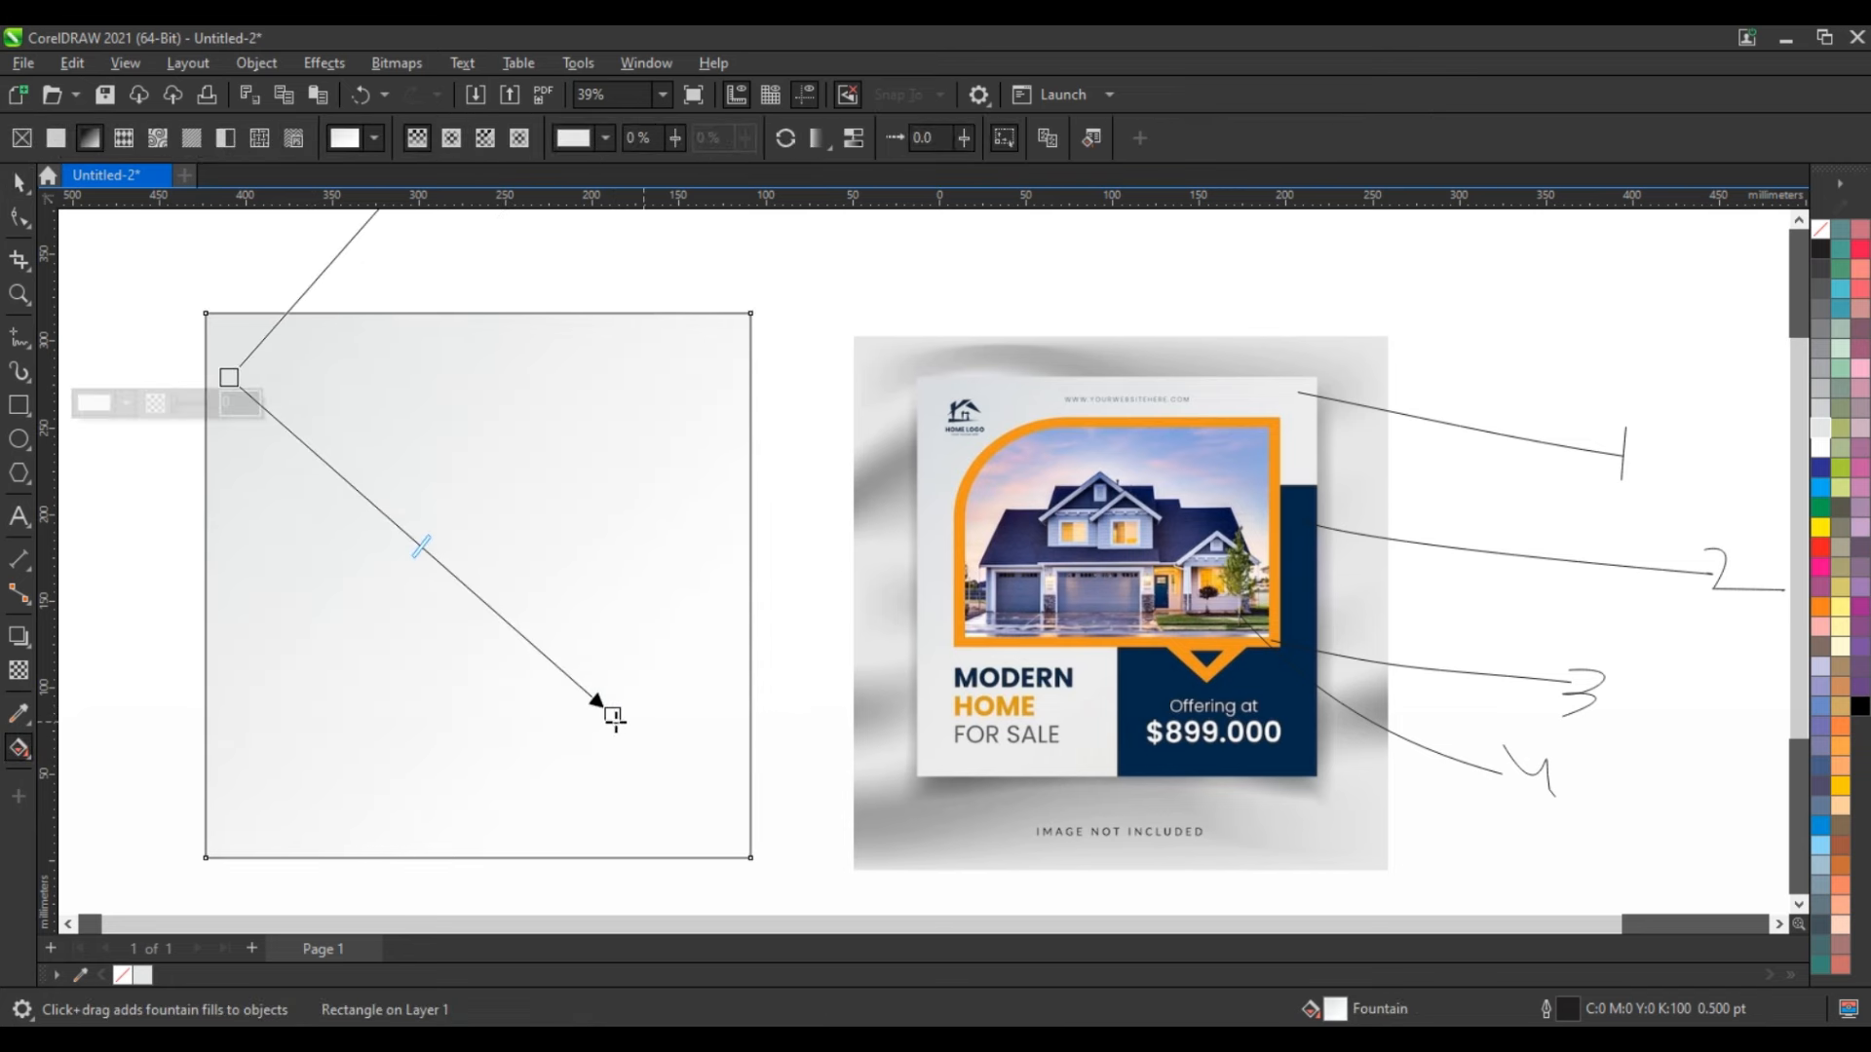
left_click_drag(614, 718, 606, 591)
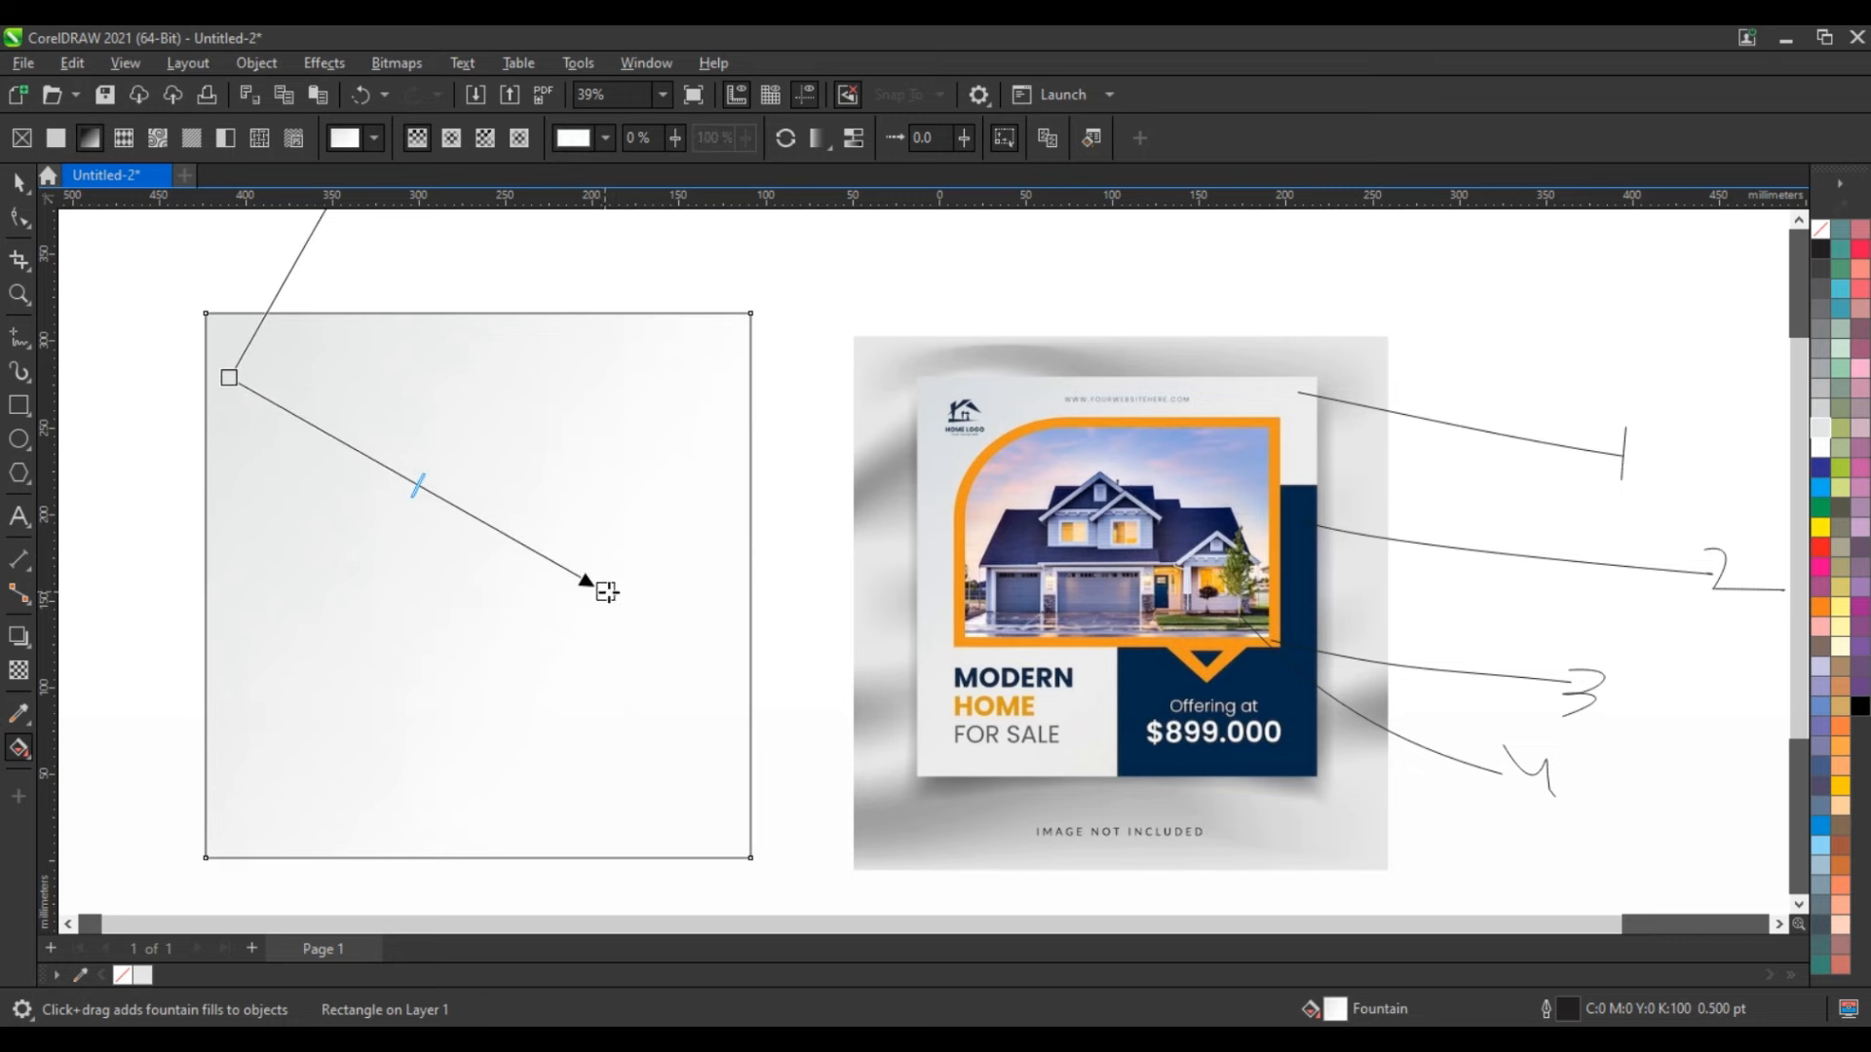
key("space")
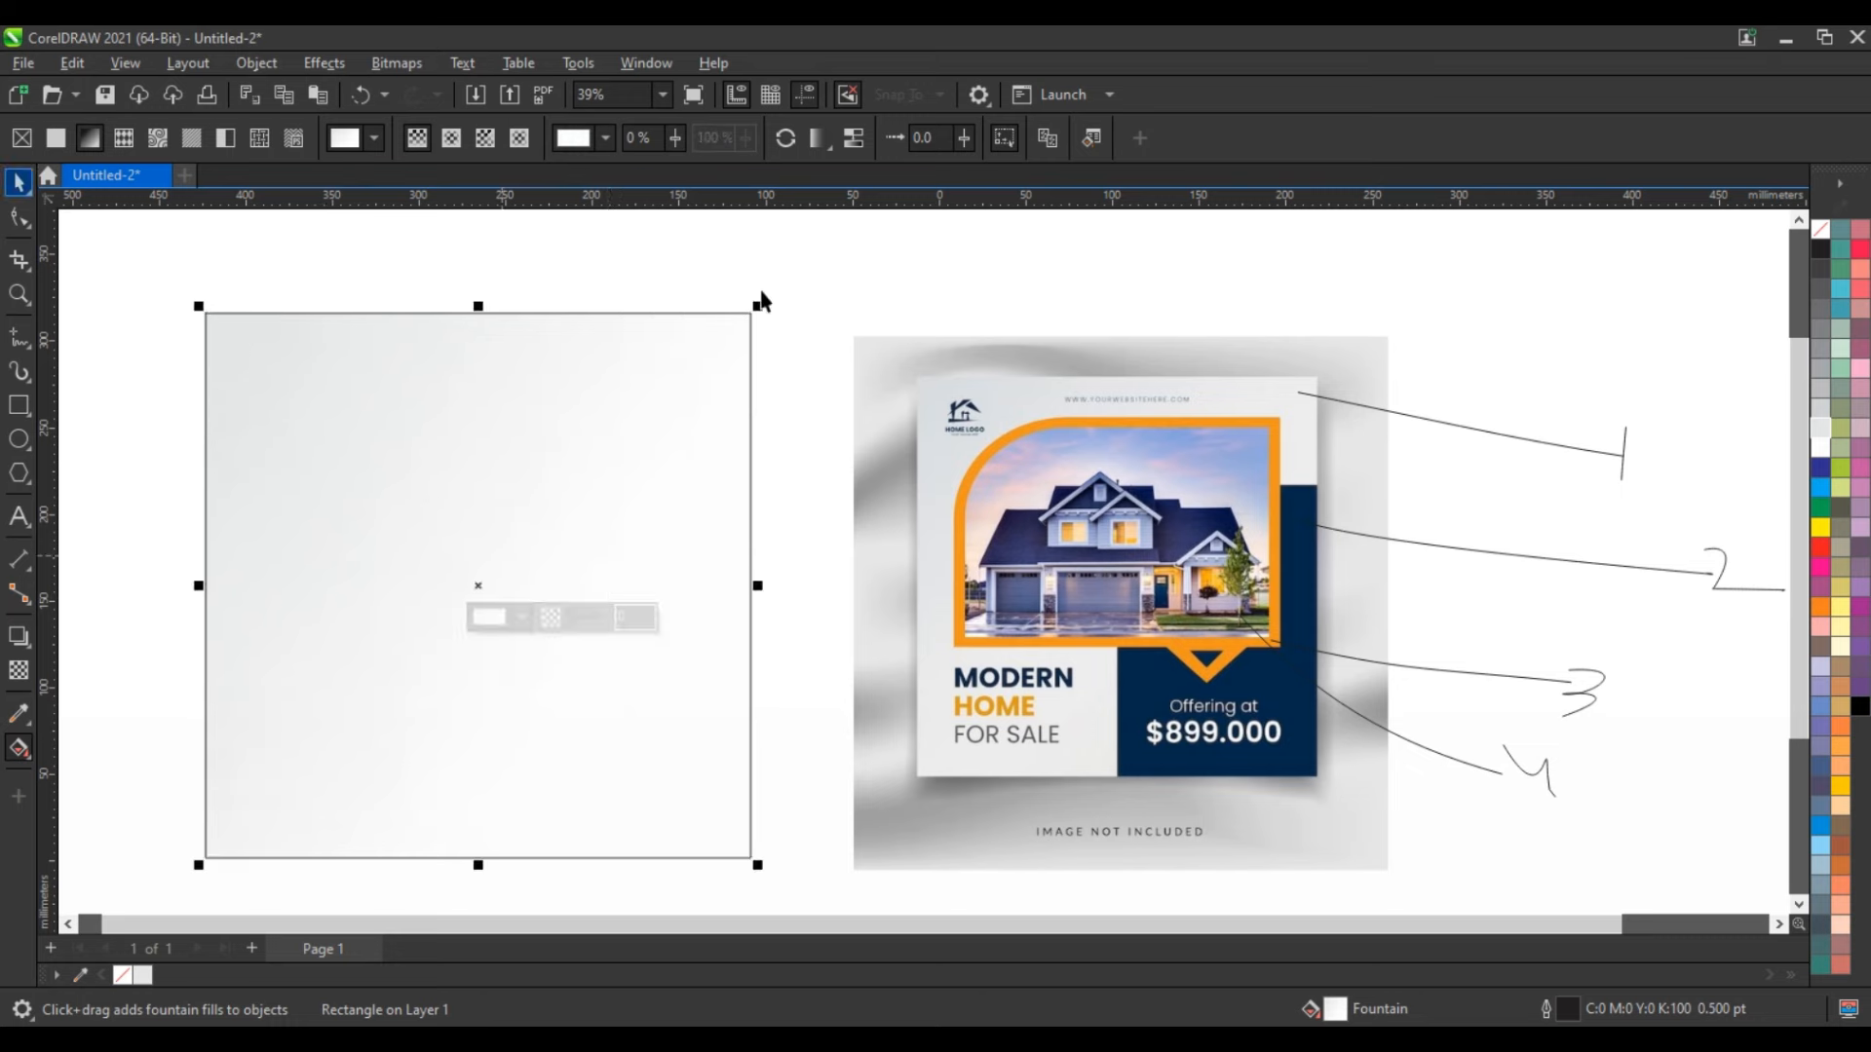
left_click(741, 283)
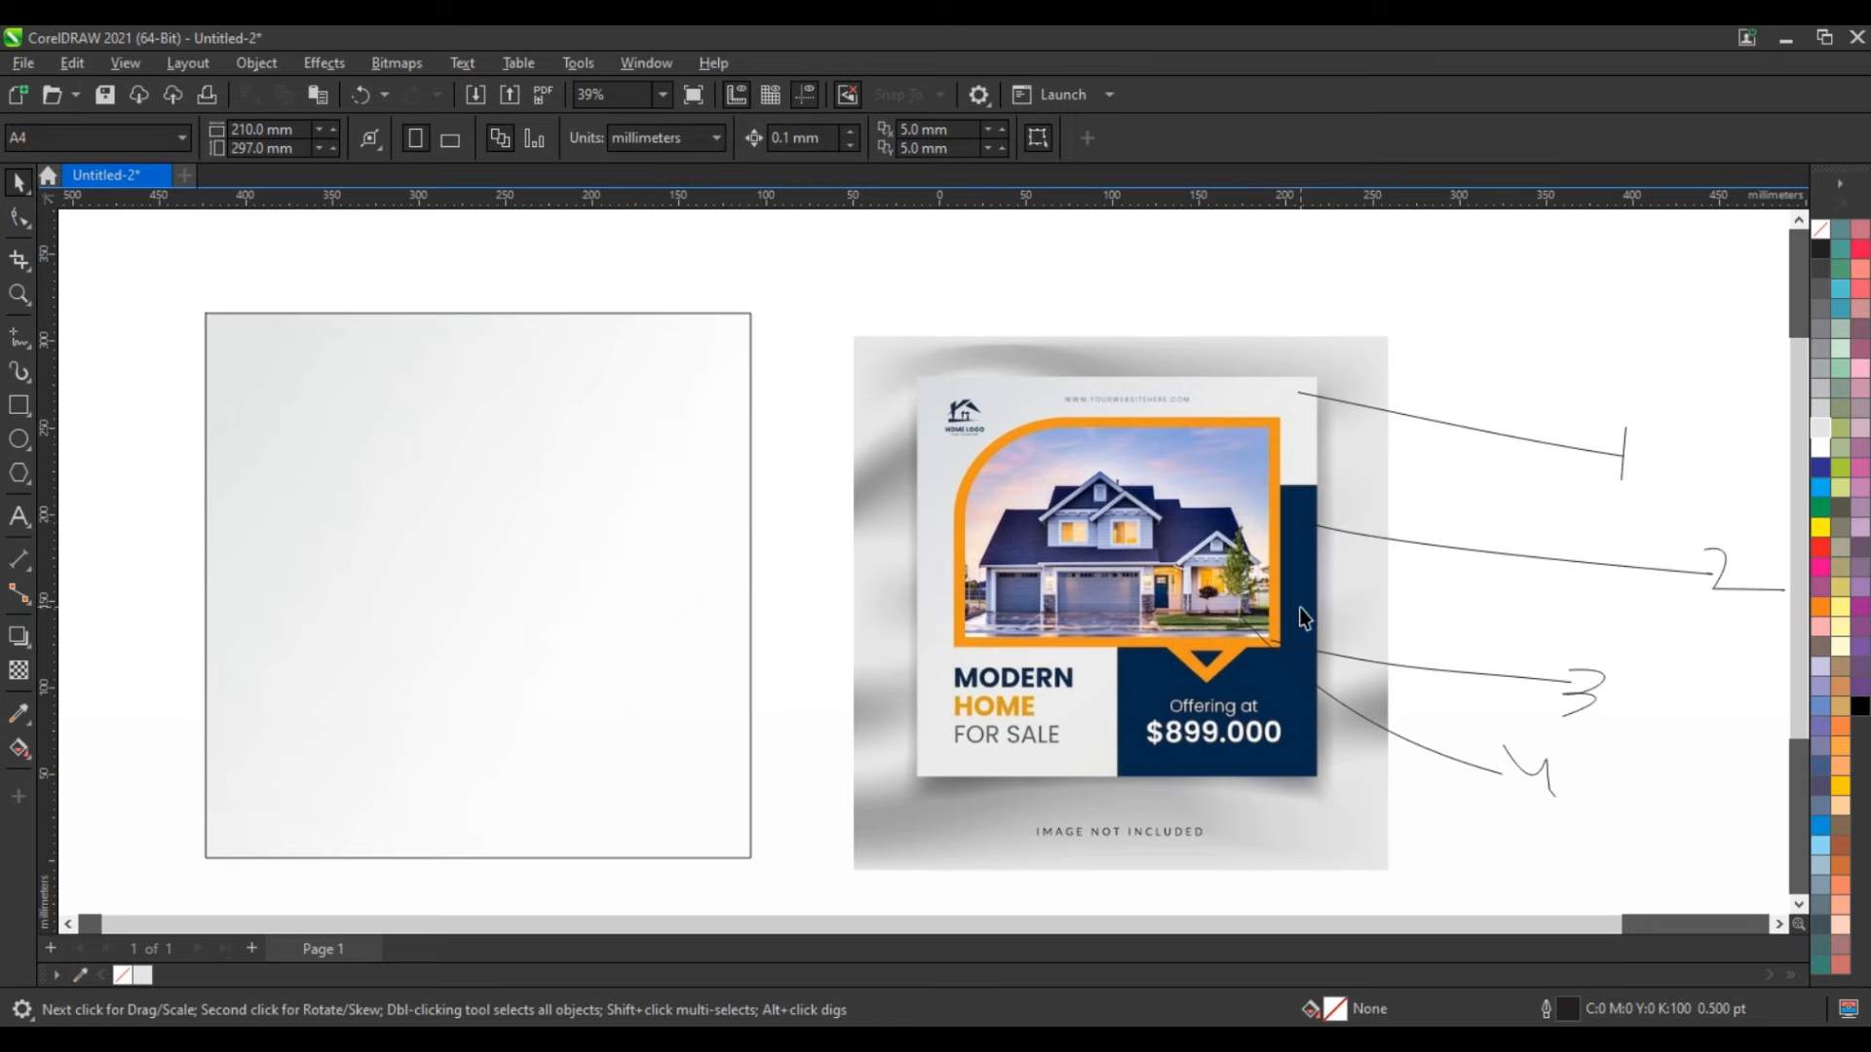
Duplicate the square in place and shrink the copy to about 142 × 203 mm in the square's lower-right corner.
left_click(456, 638)
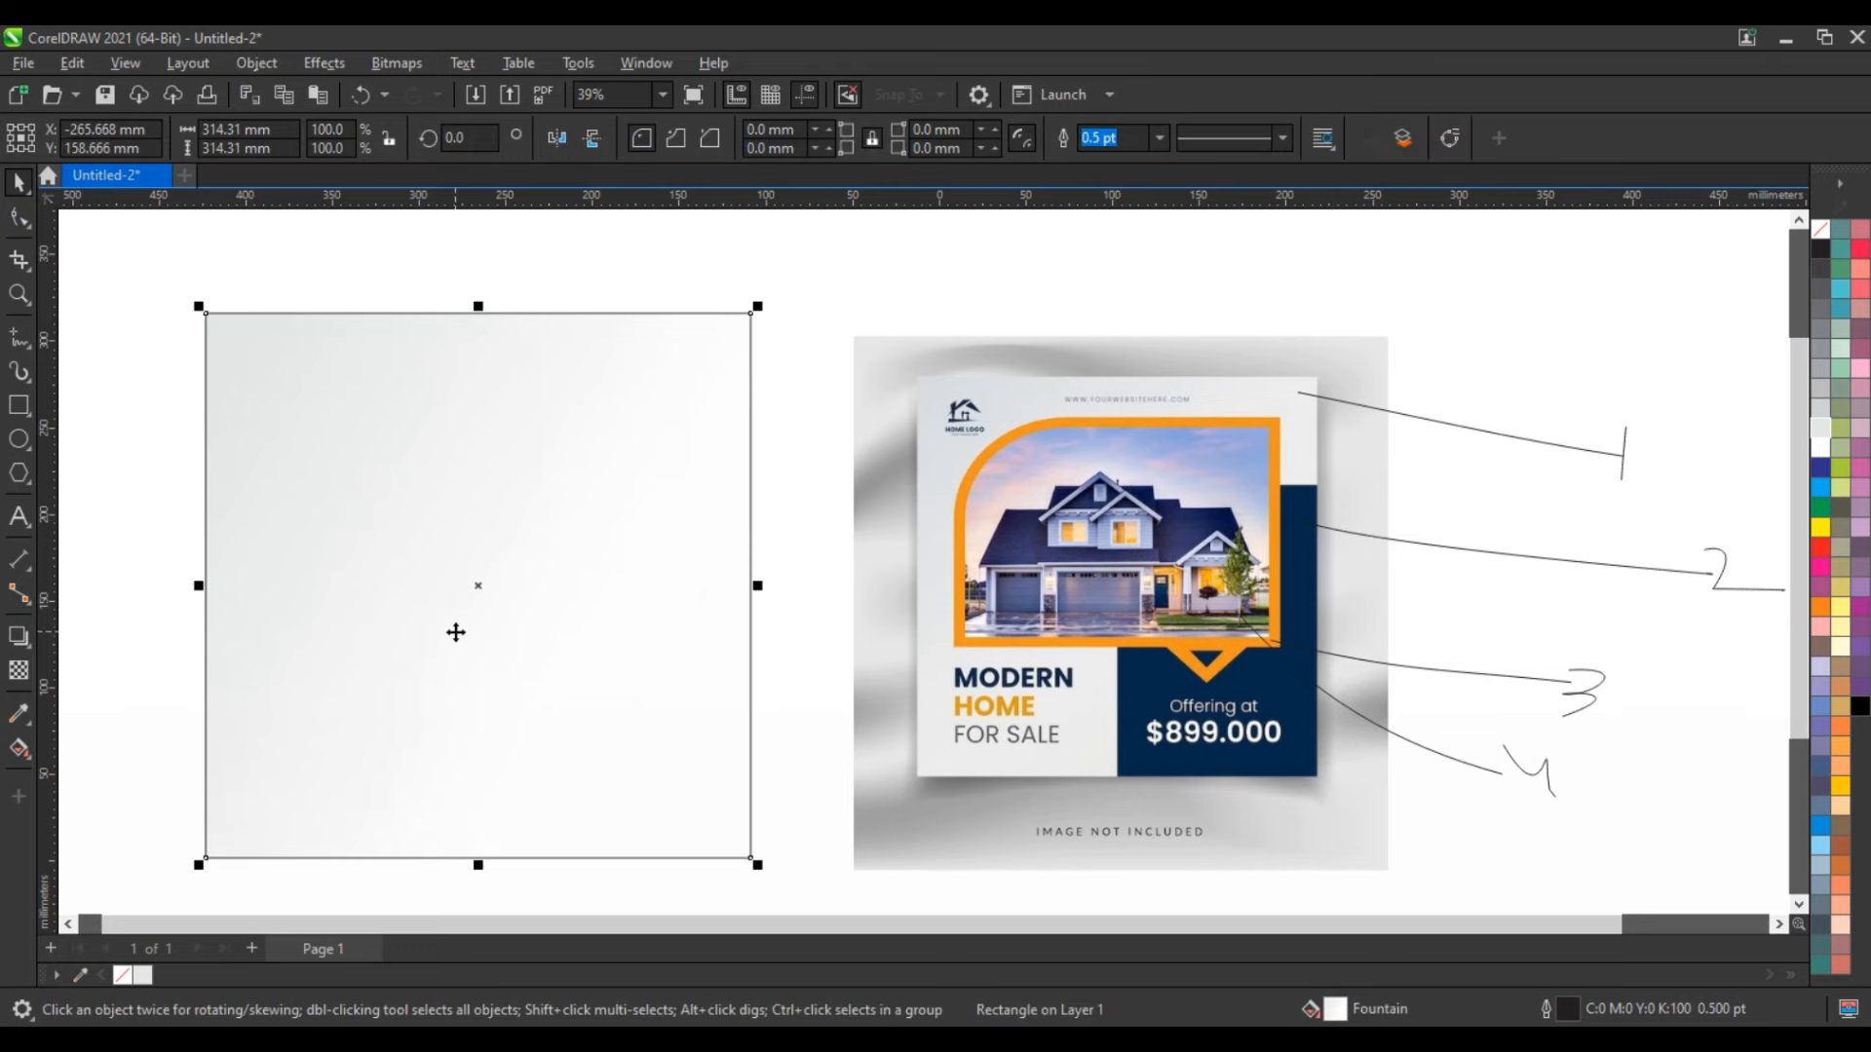
key("KP_Add")
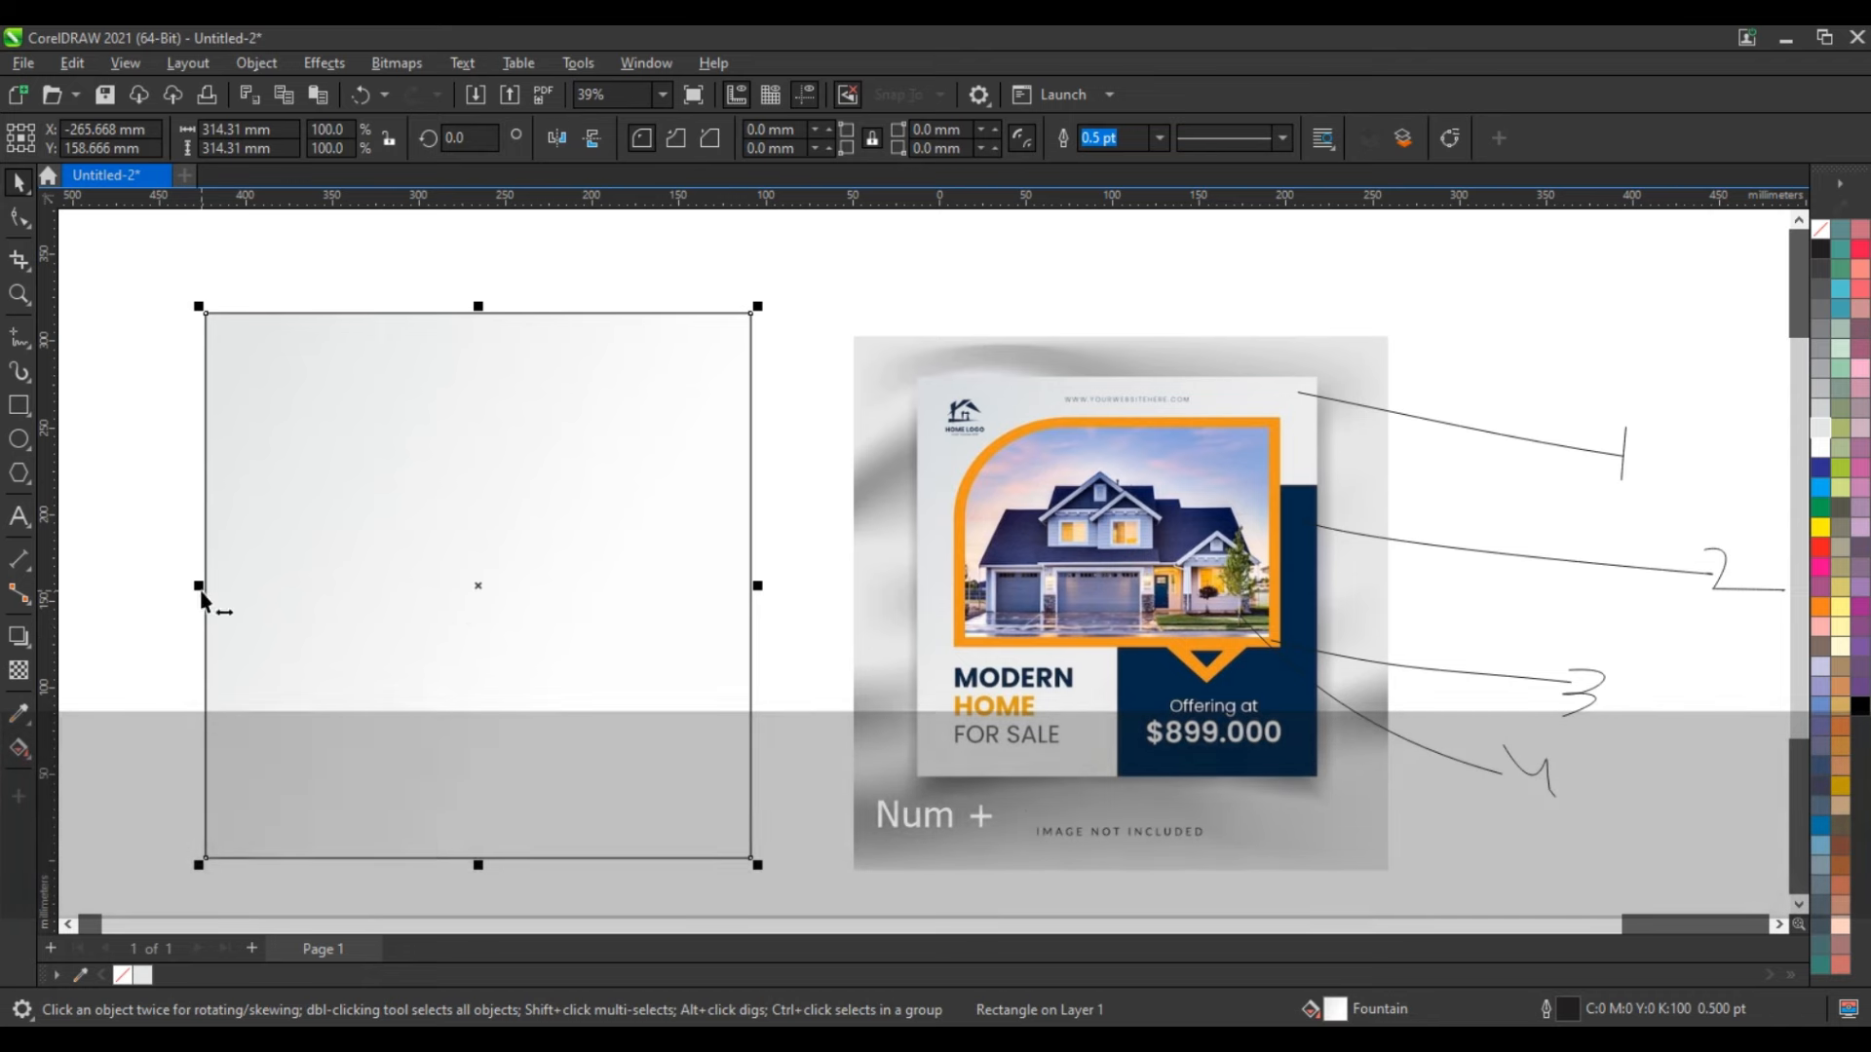
left_click_drag(204, 588, 503, 623)
left_click_drag(629, 308, 643, 508)
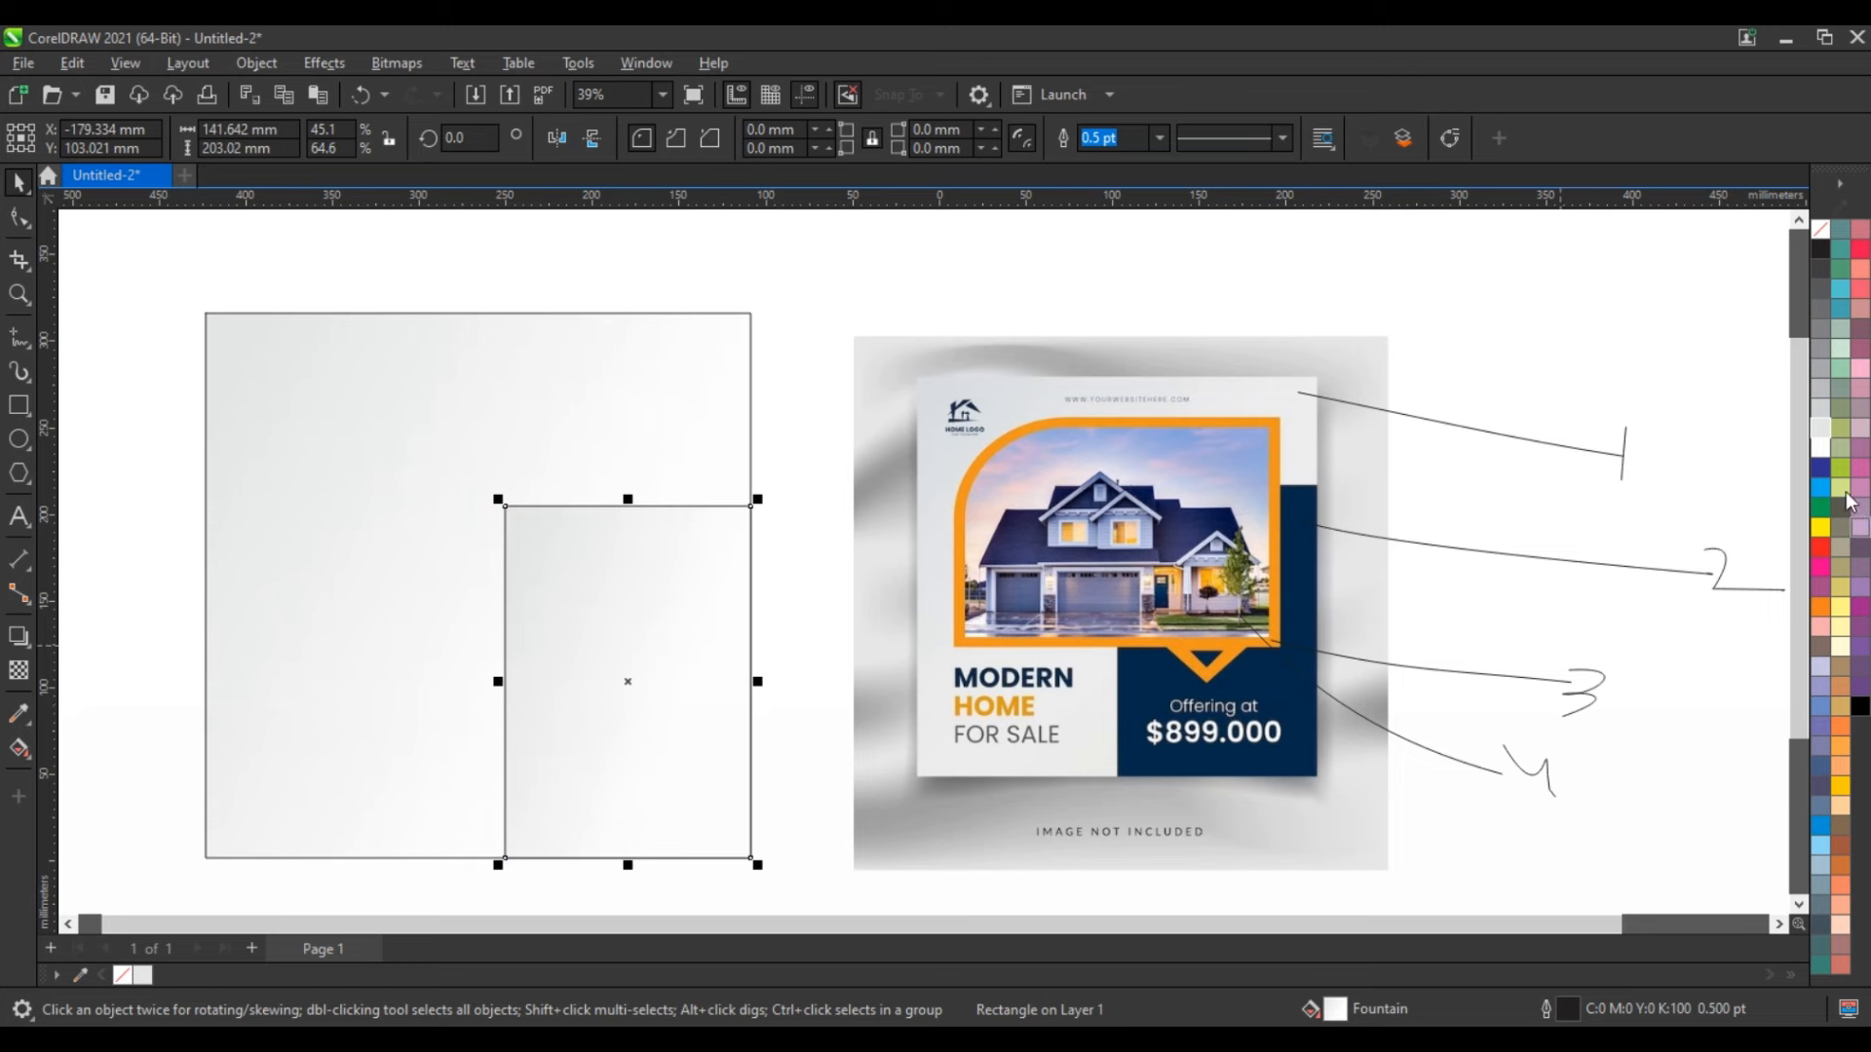
Fill the smaller rectangle with a solid dark navy, C100 M89 Y32 K43, to match the reference poster.
left_click(1822, 470)
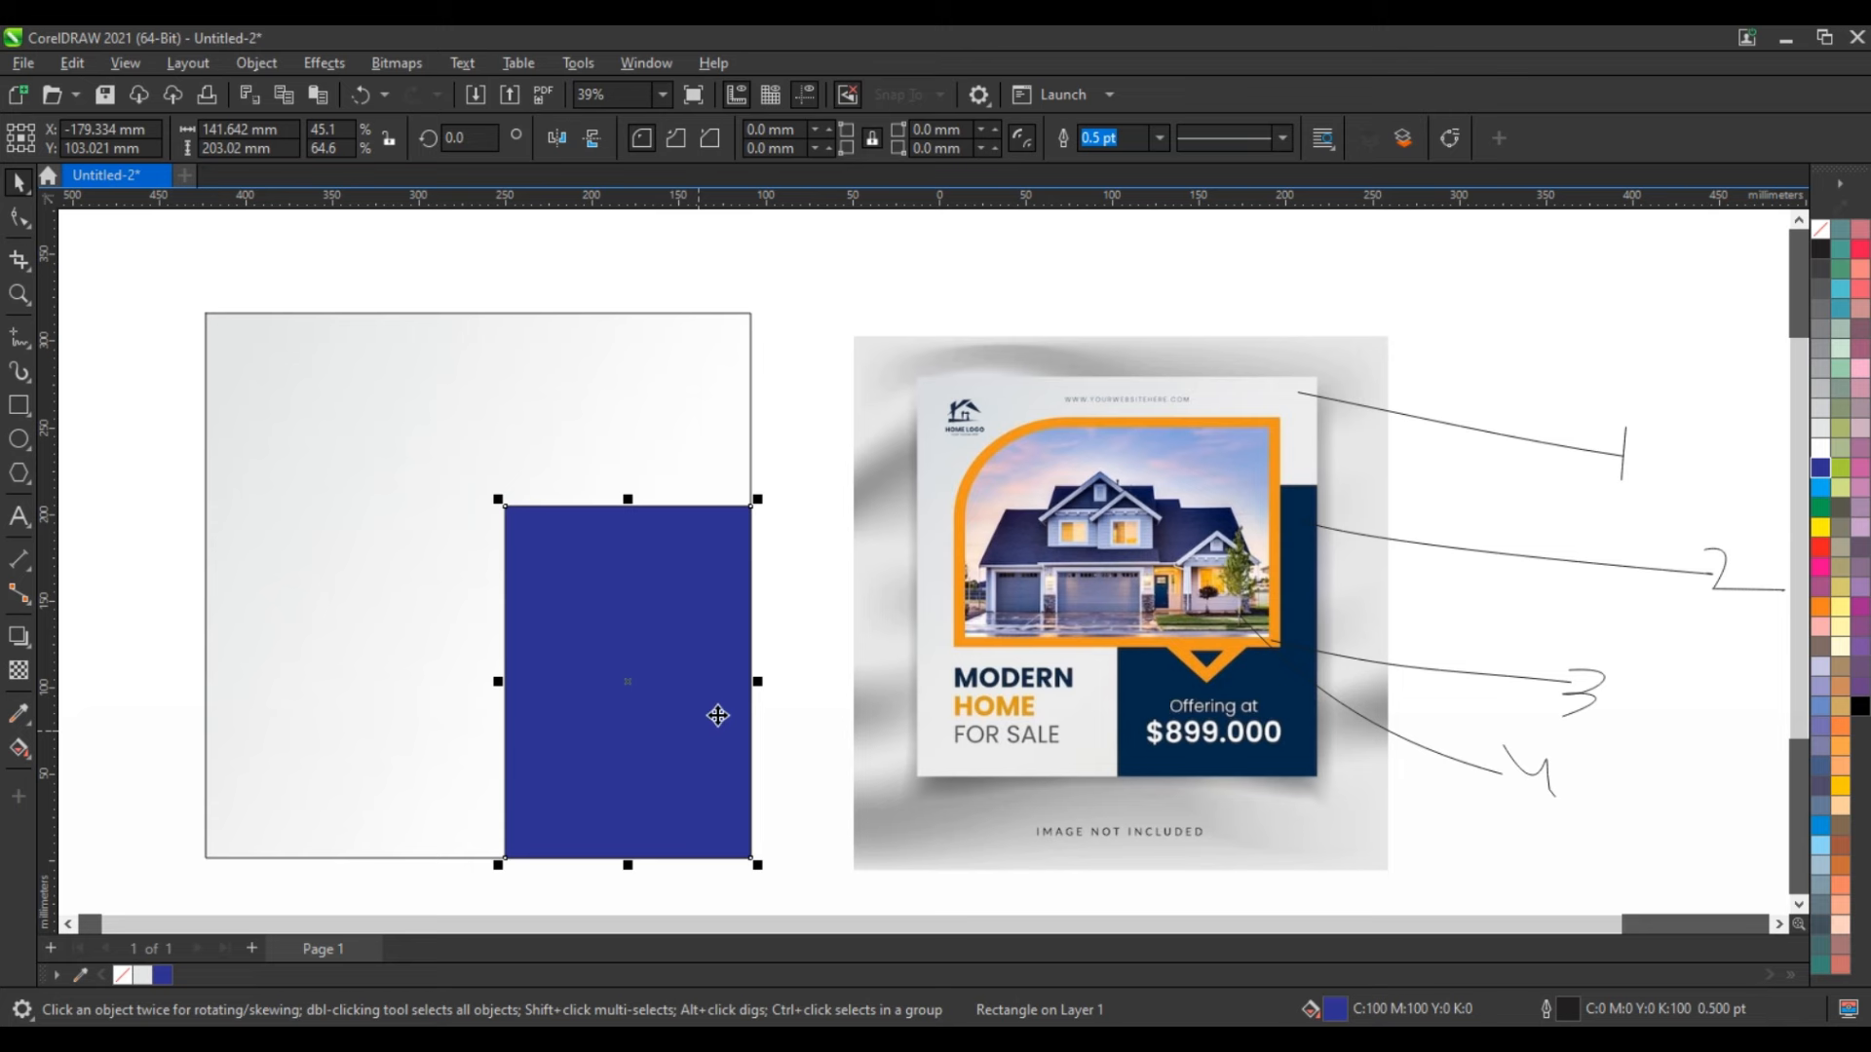
left_click(29, 747)
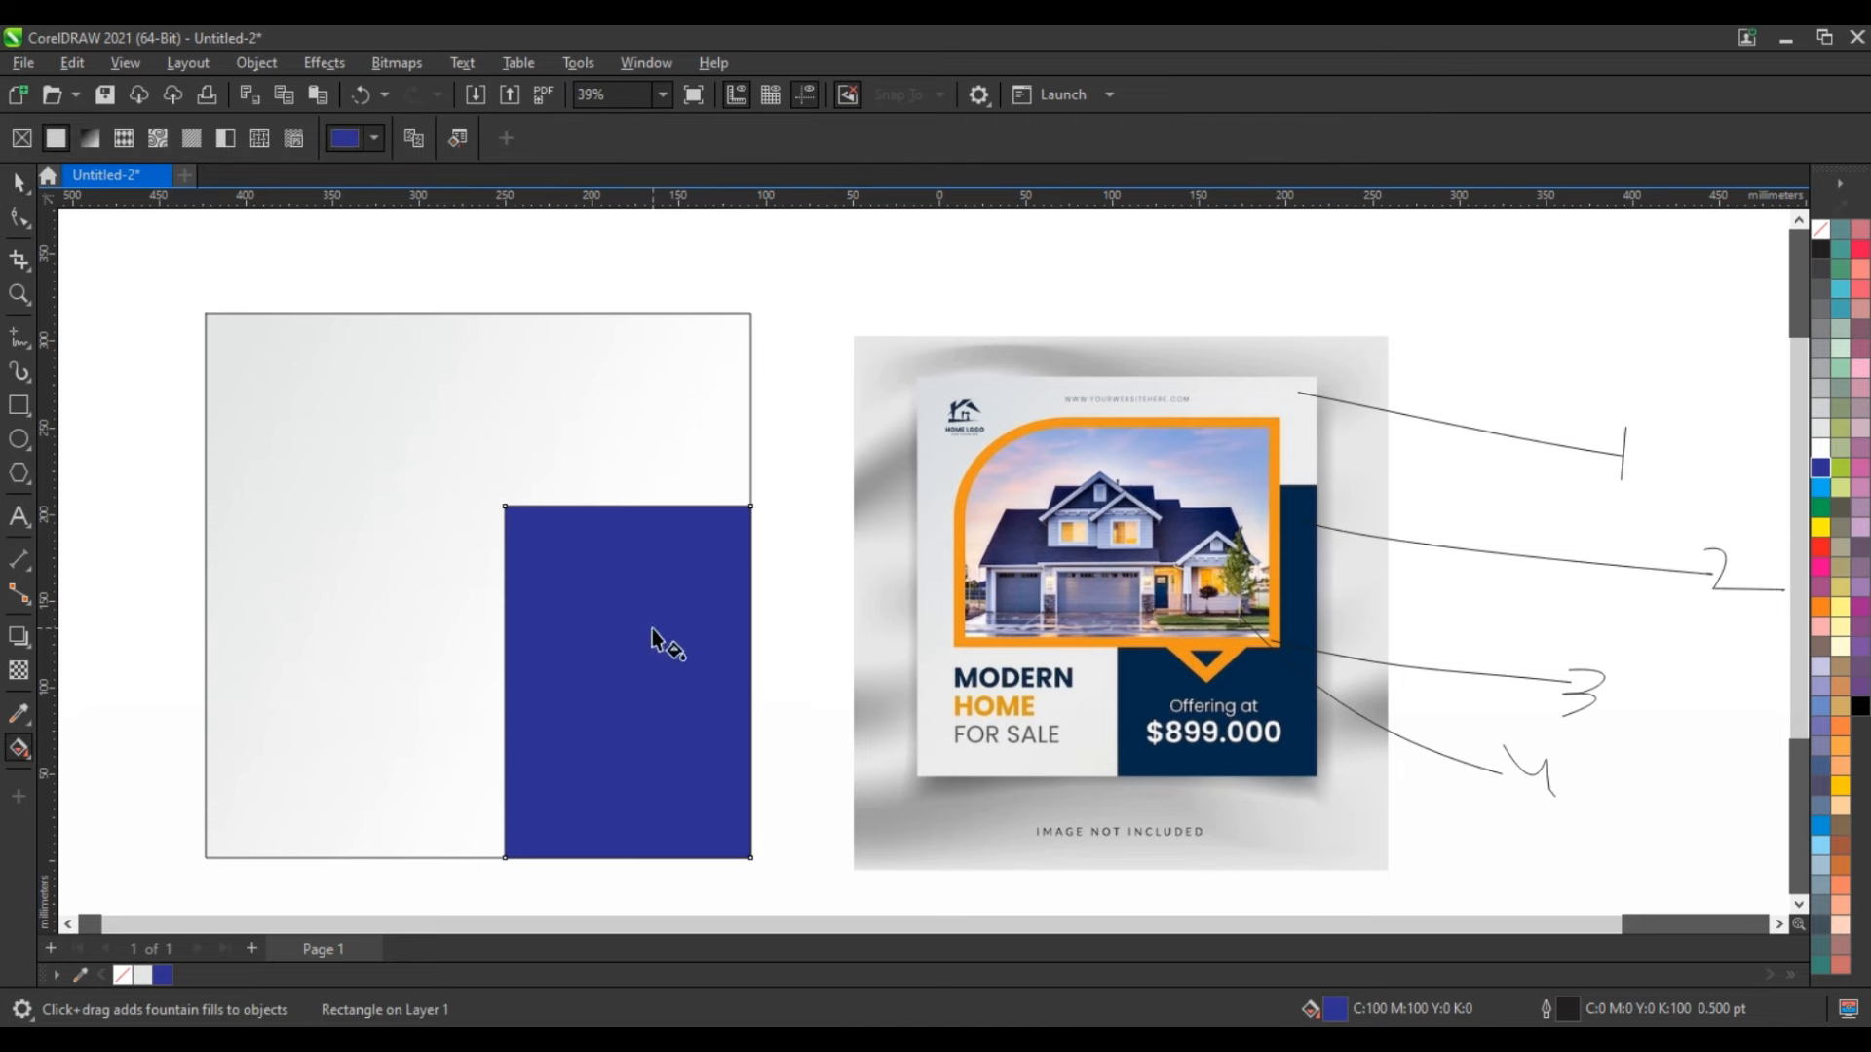
left_click(355, 139)
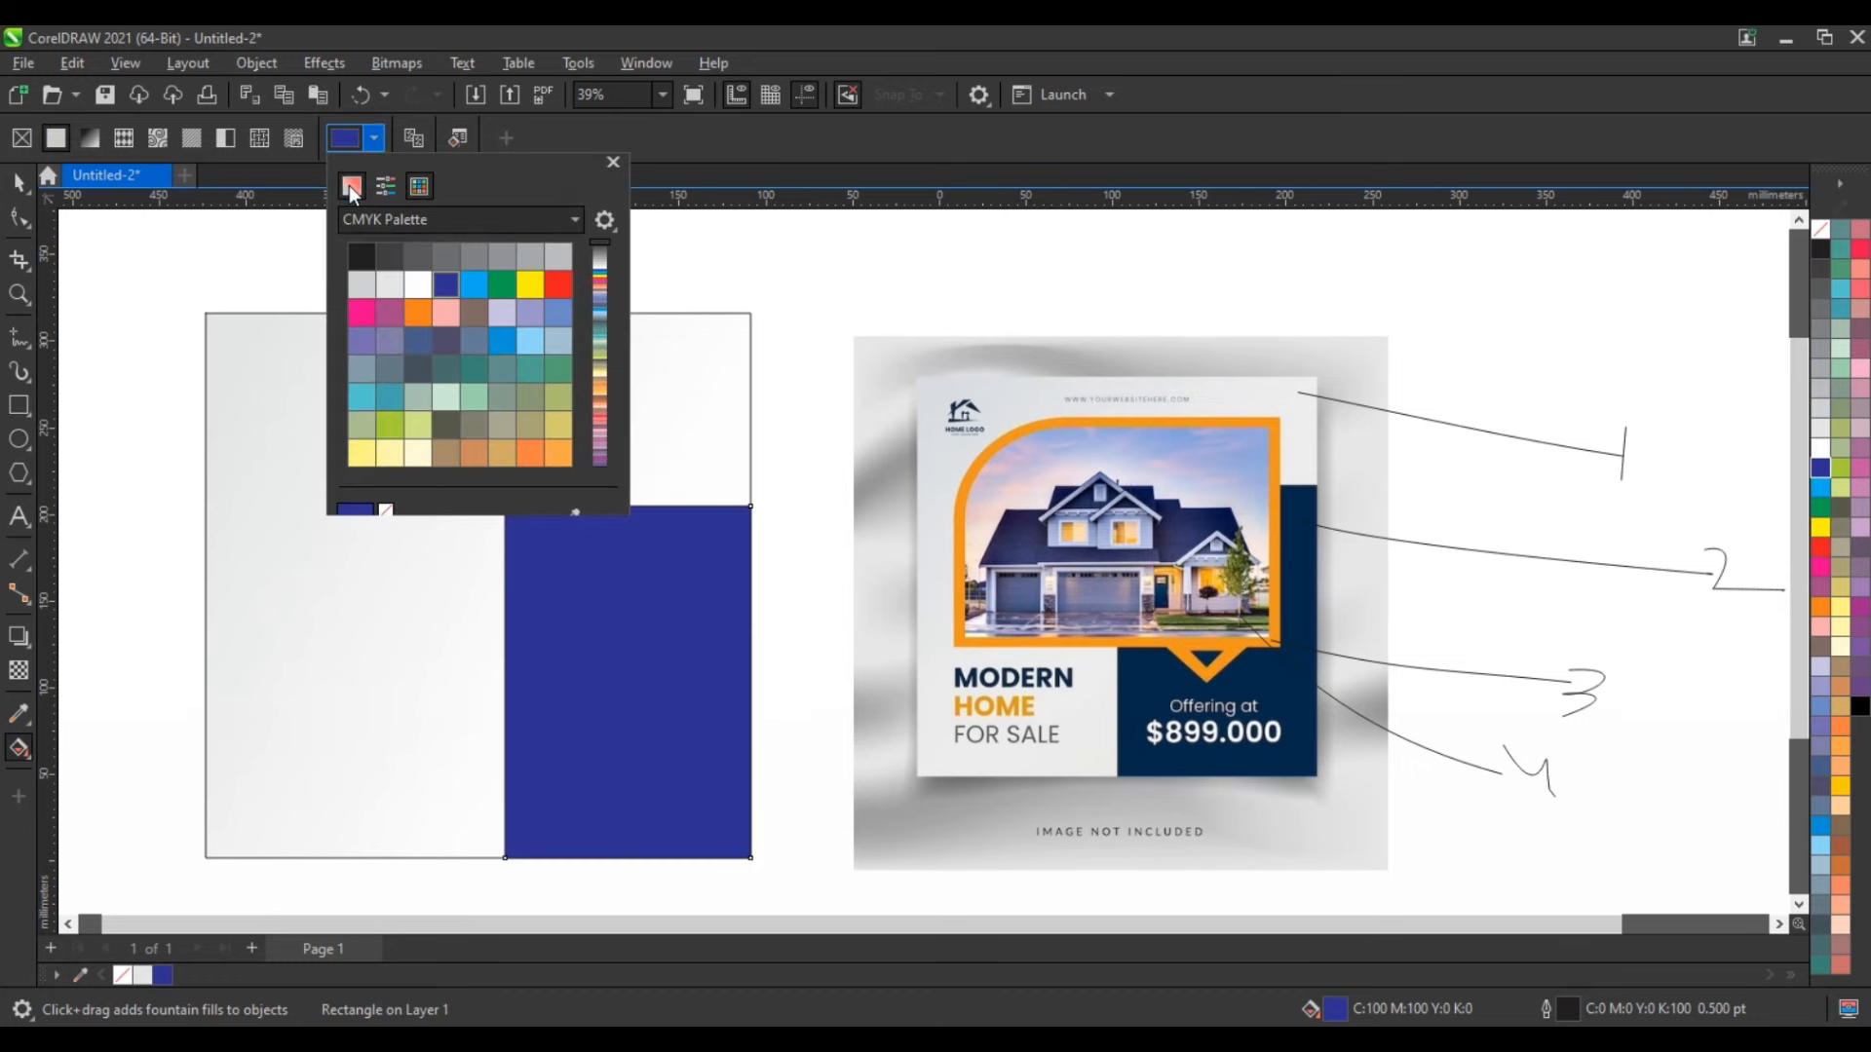
left_click(349, 185)
left_click(458, 321)
left_click(459, 322)
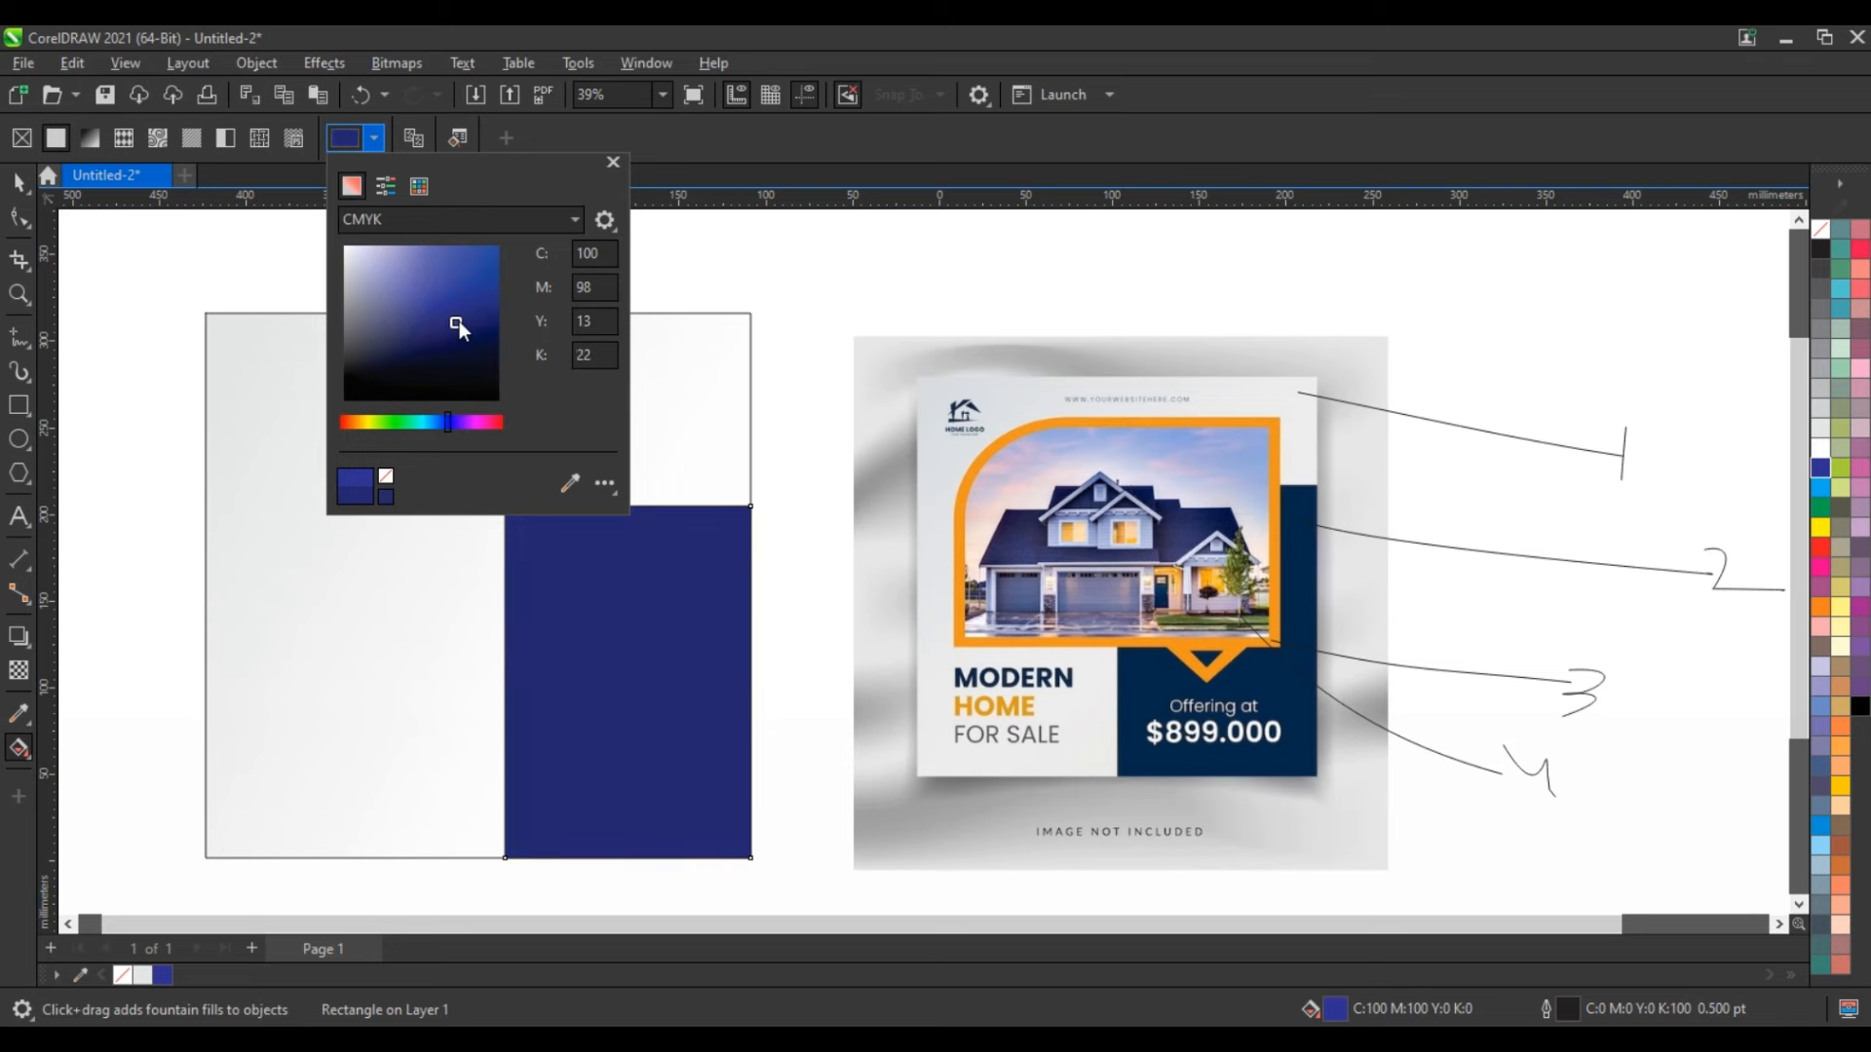
left_click_drag(478, 320, 450, 337)
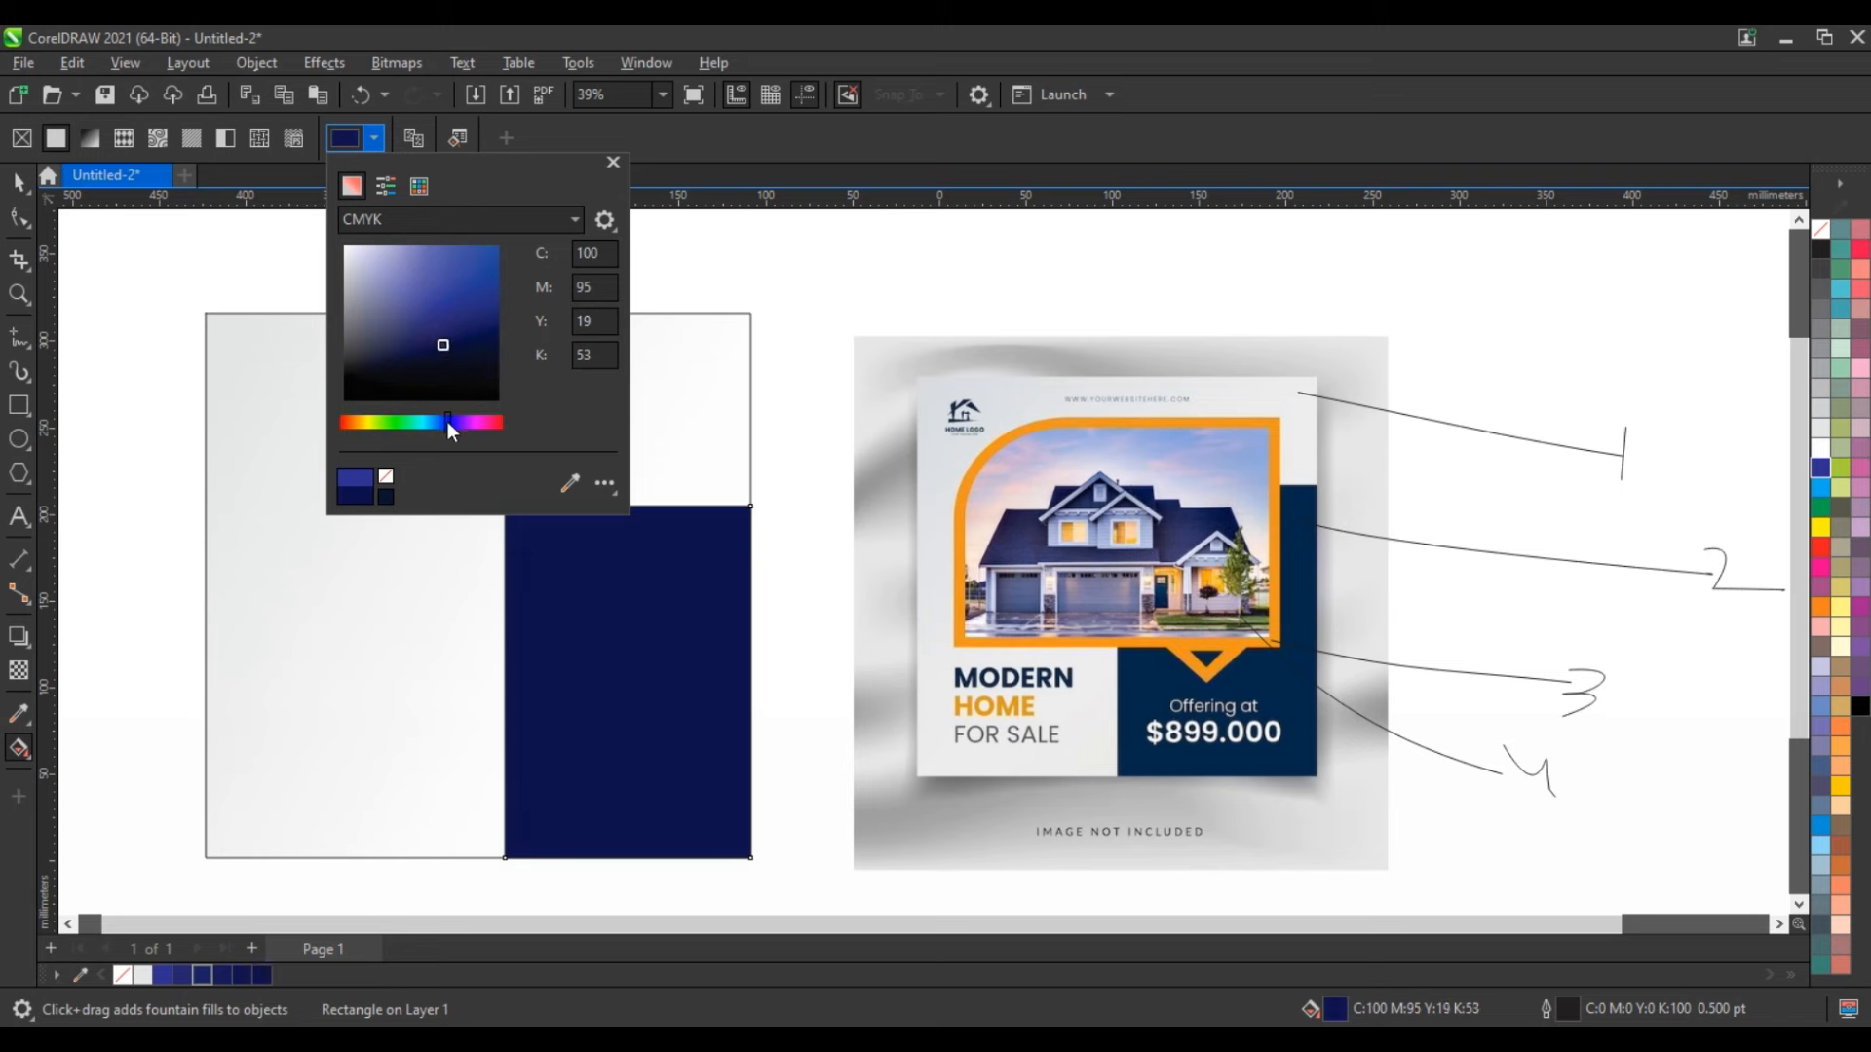
left_click_drag(448, 421, 442, 421)
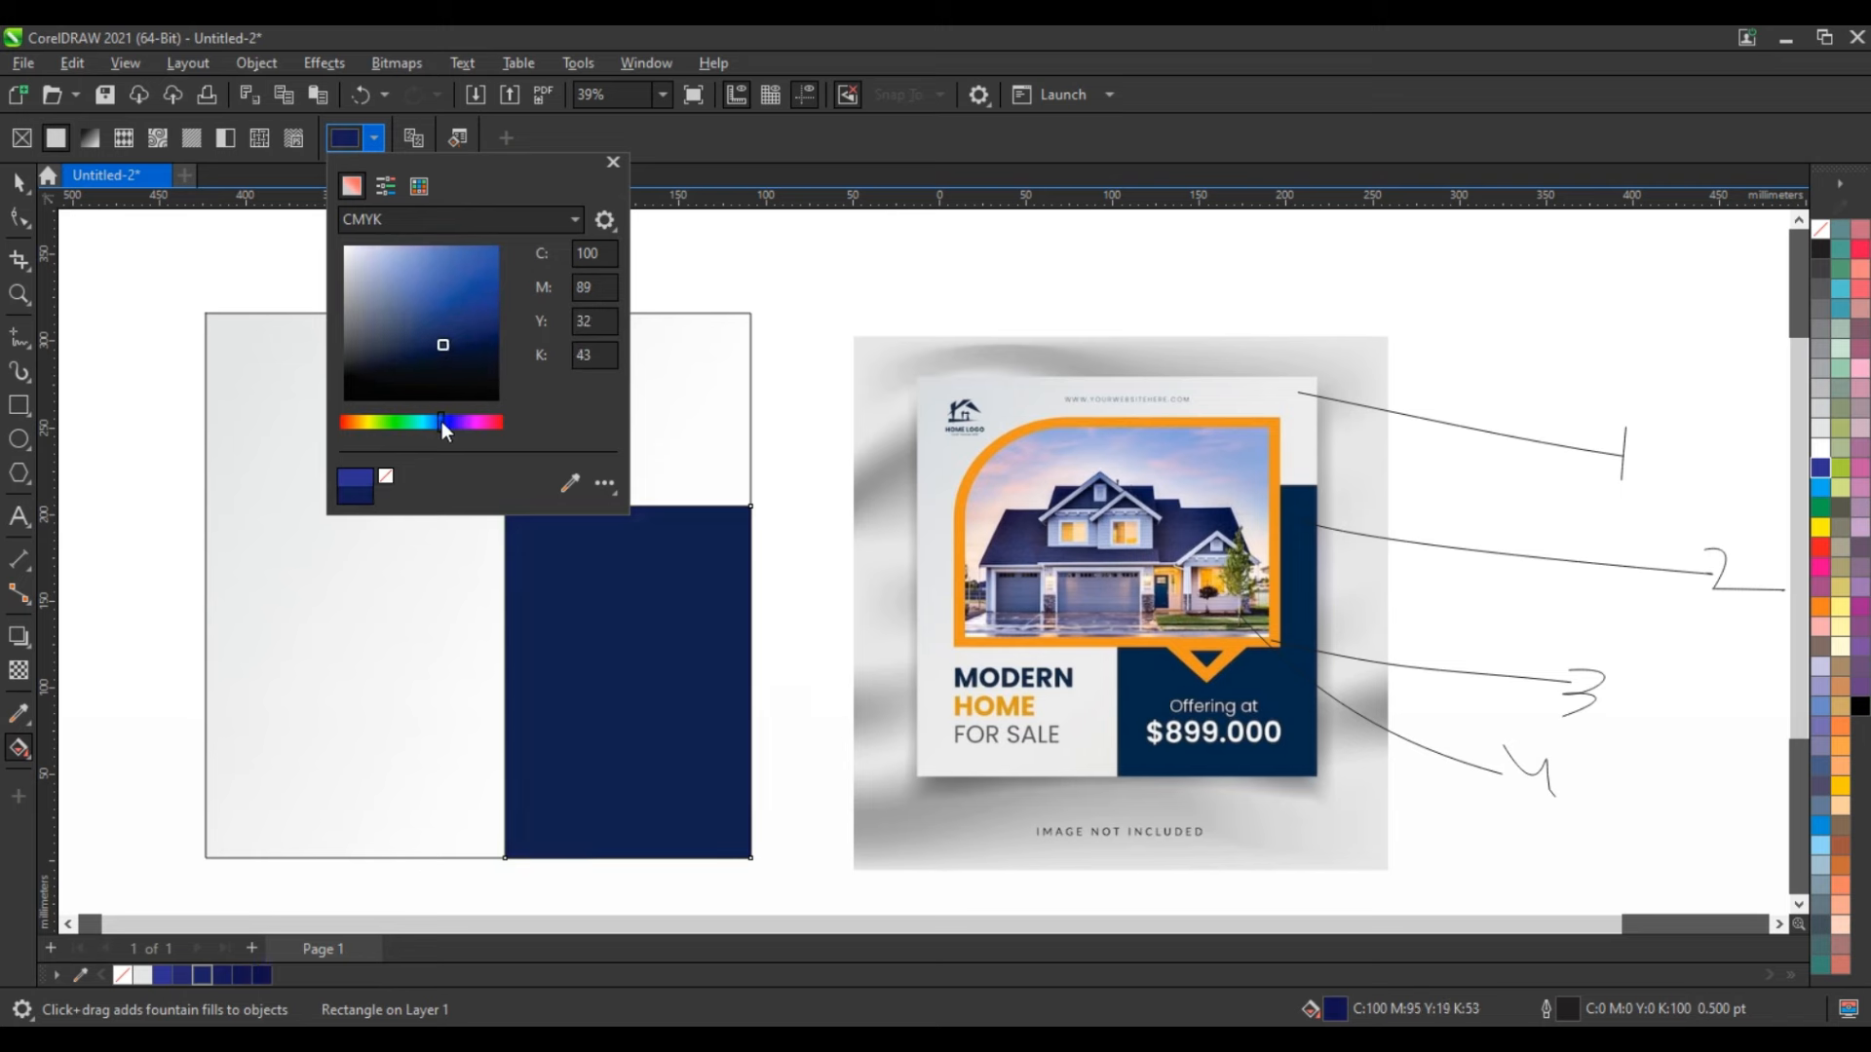
left_click(17, 184)
left_click(880, 549)
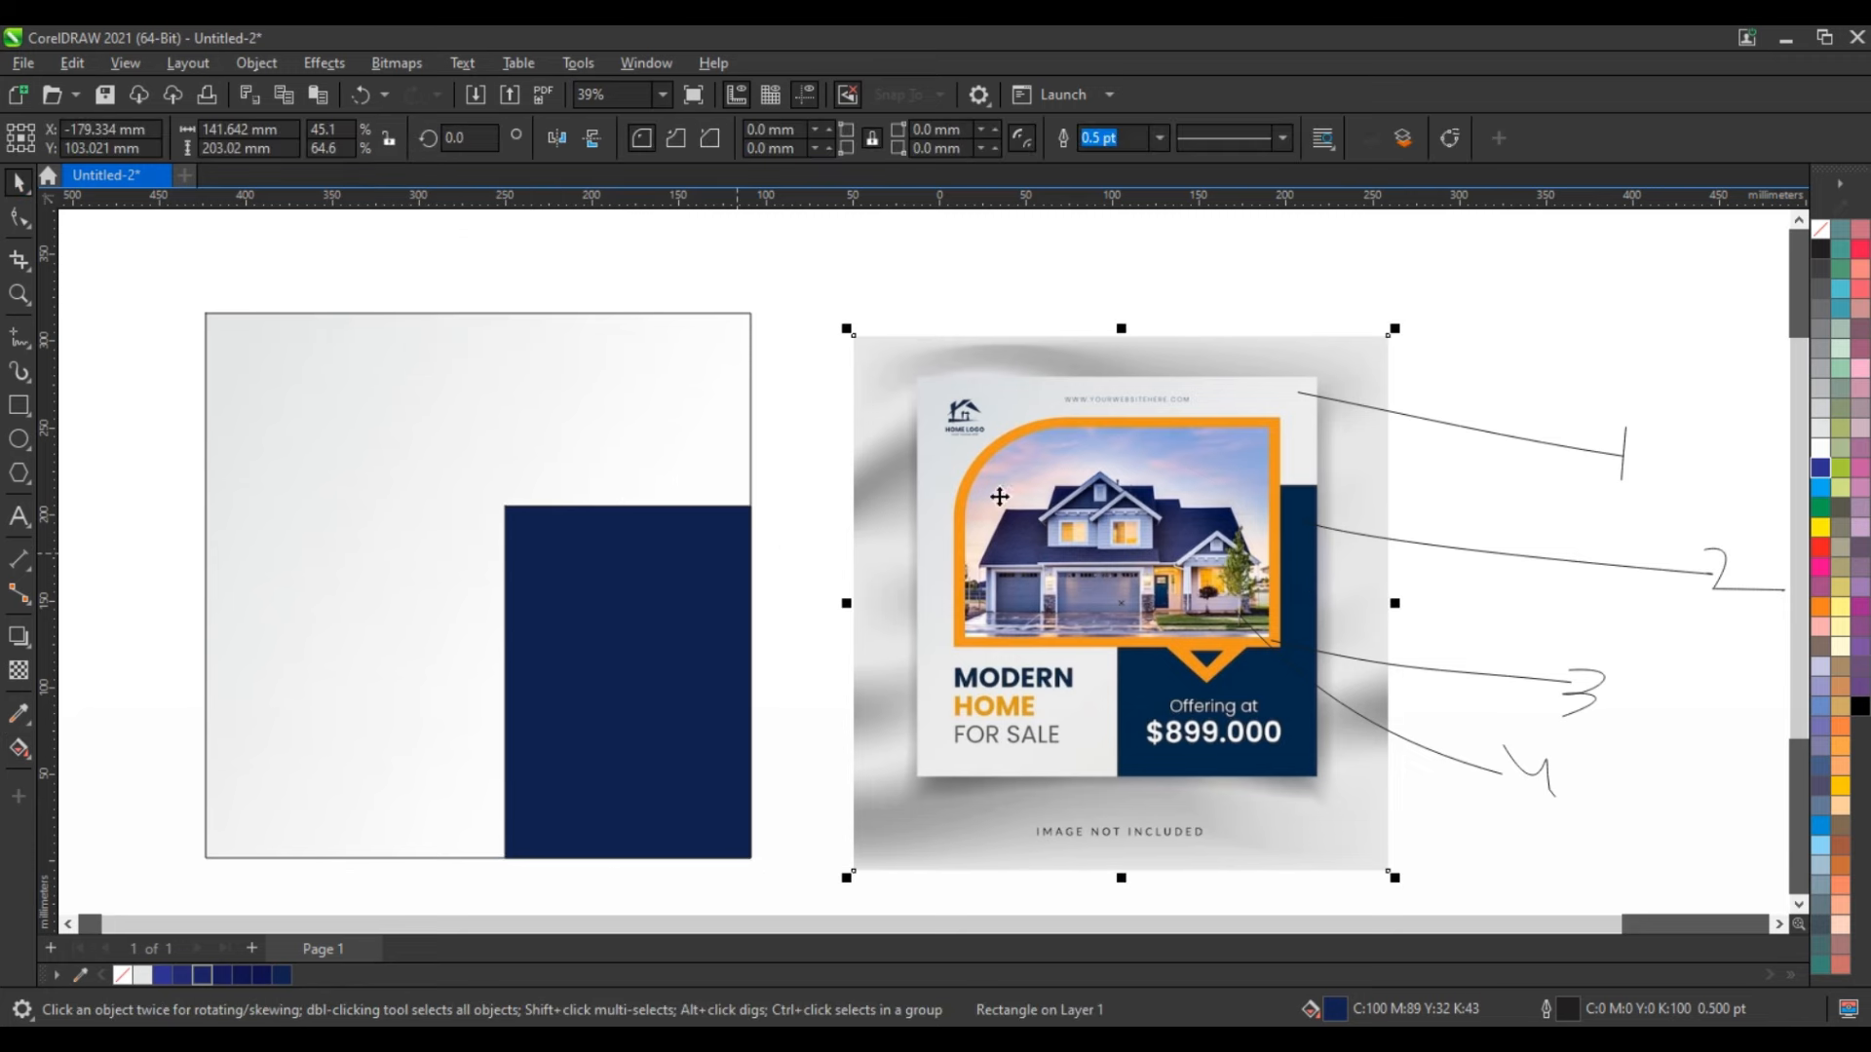
left_click(117, 475)
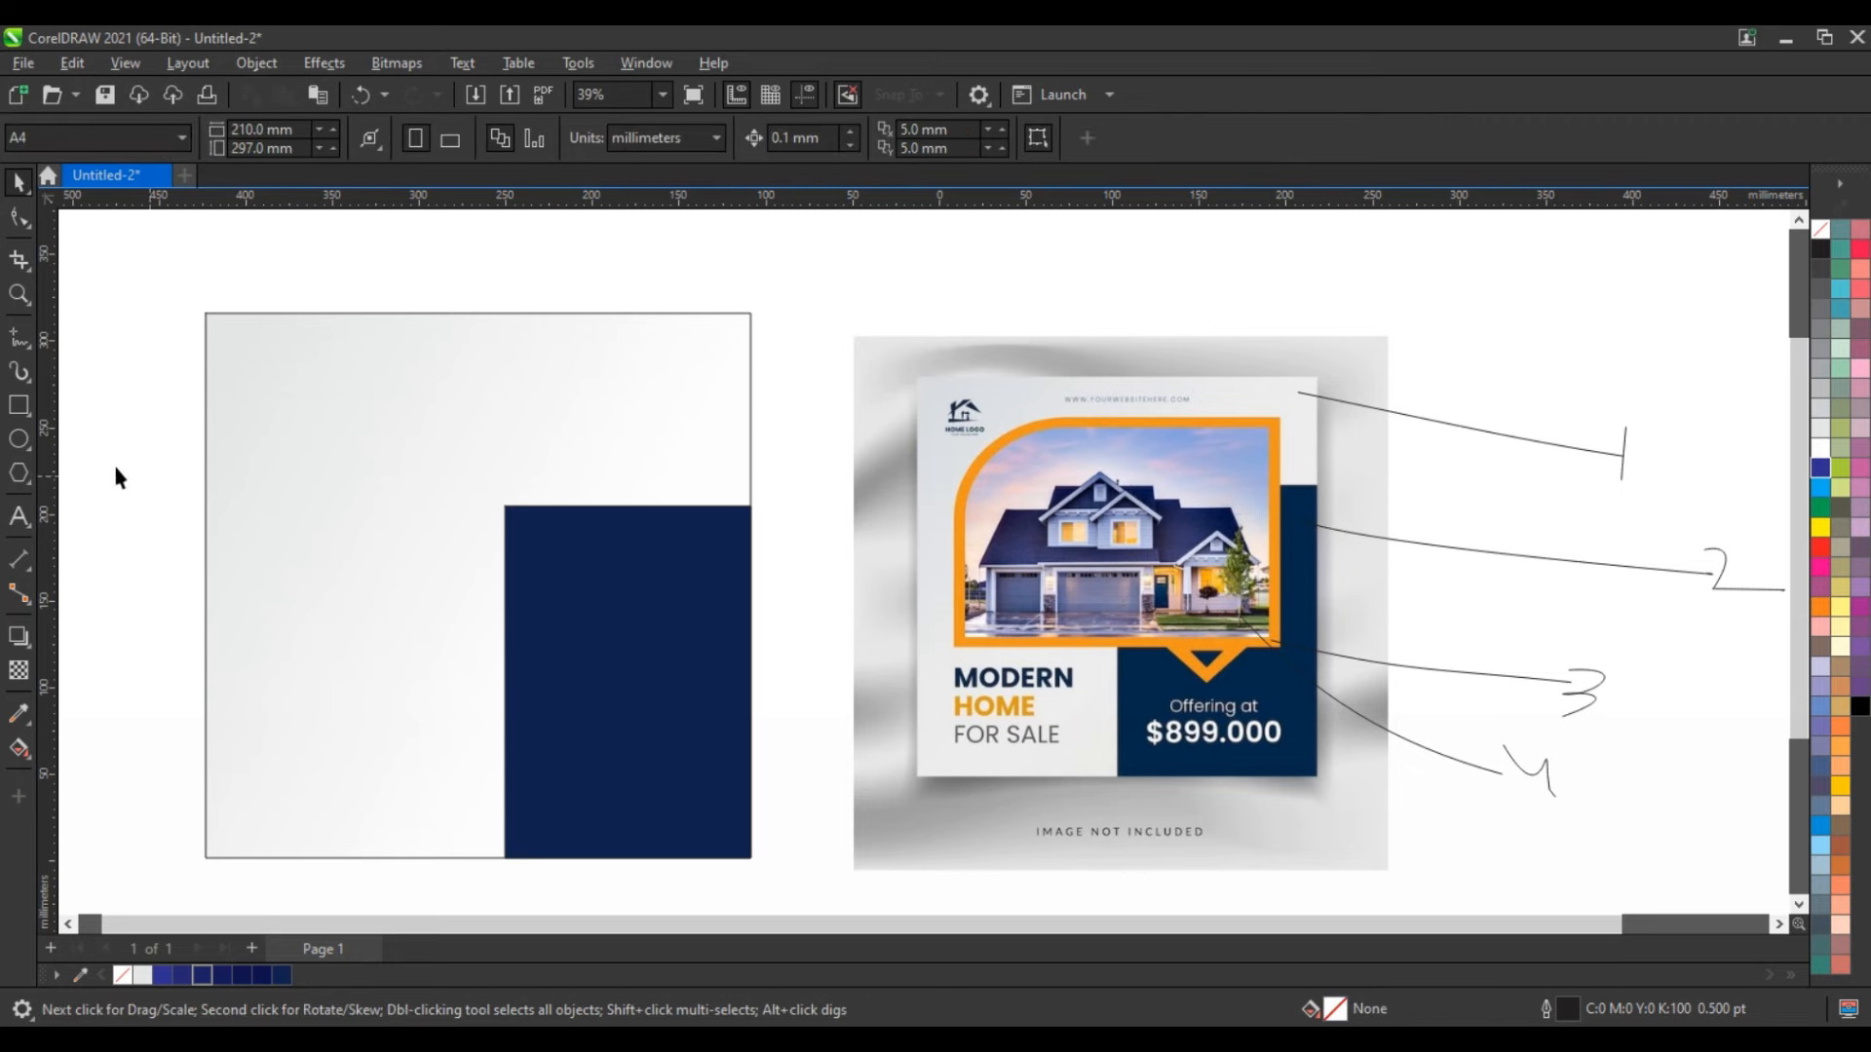
Draw a rectangle about 240 × 160 mm over the upper part of the square, overlapping the navy block, and fill it white.
left_click(18, 411)
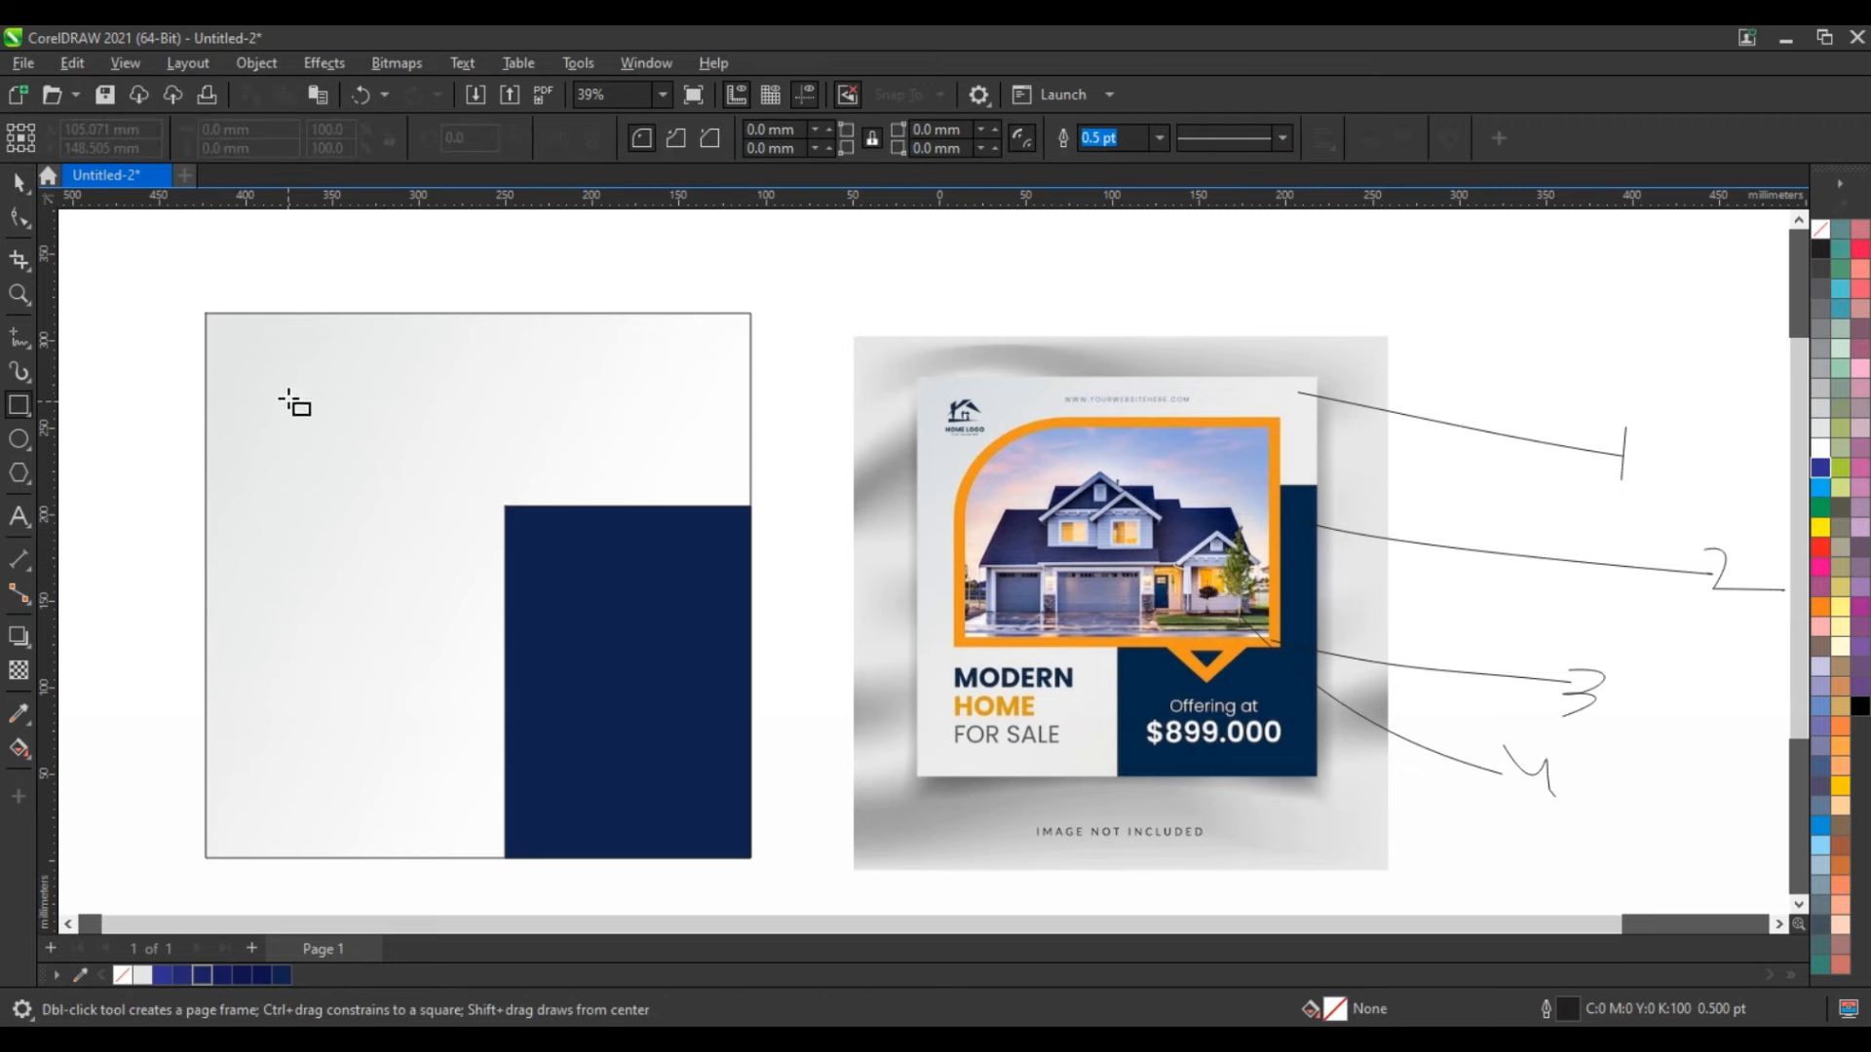
left_click_drag(278, 384, 694, 660)
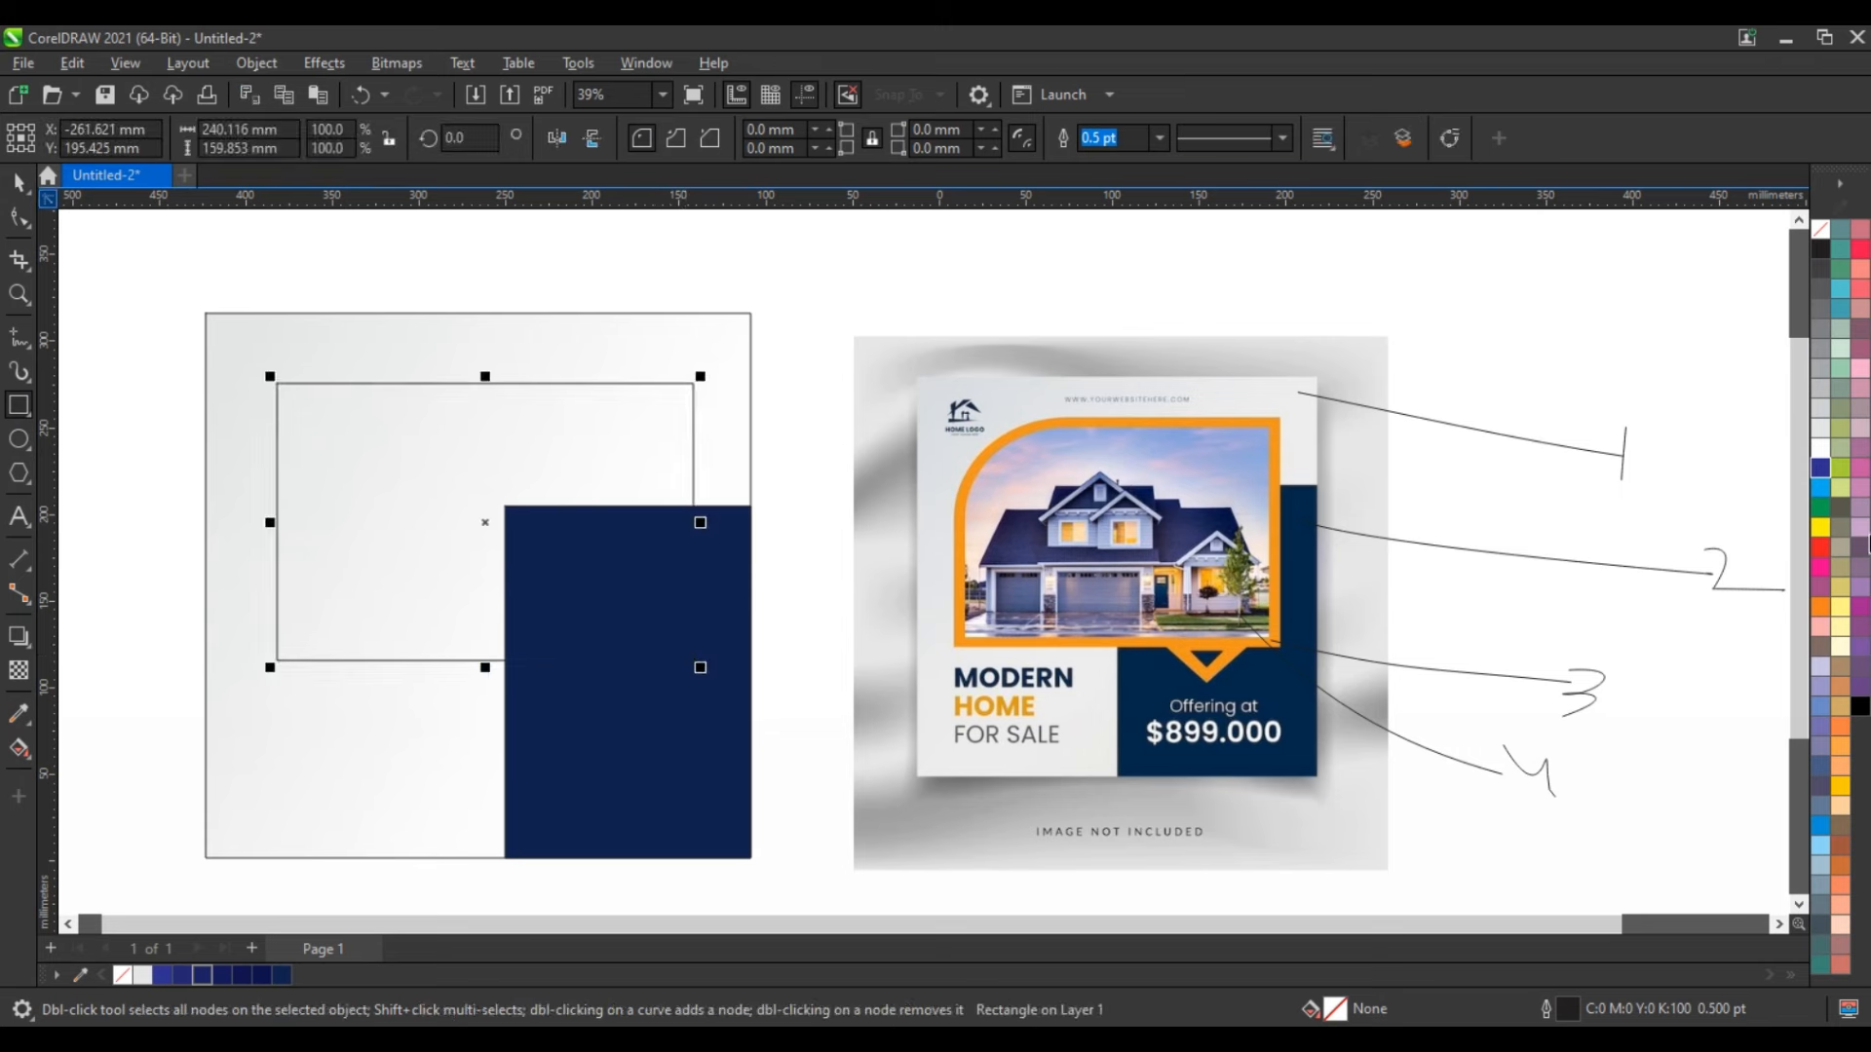
left_click(18, 182)
left_click(1818, 448)
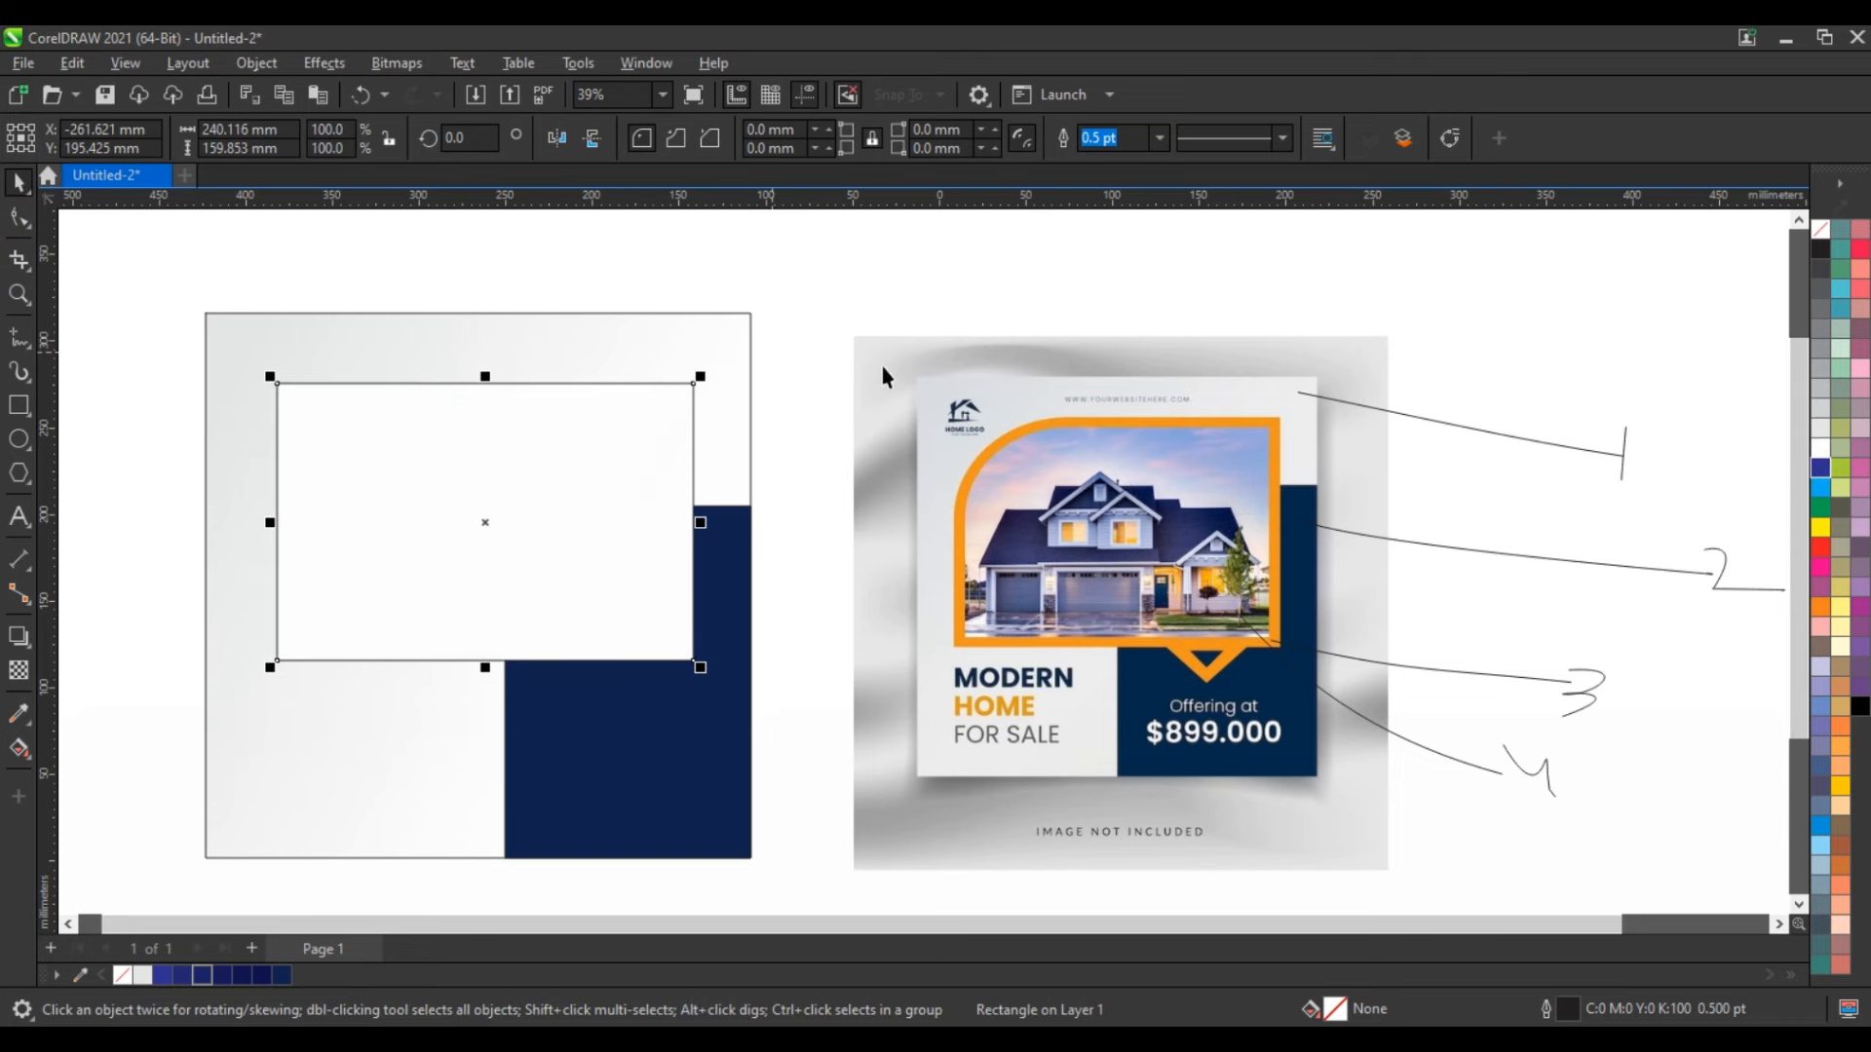
Round only the white rectangle's upper-left corner to a radius of about 80 mm and fill the shape with yellow tinted towards orange.
left_click(19, 216)
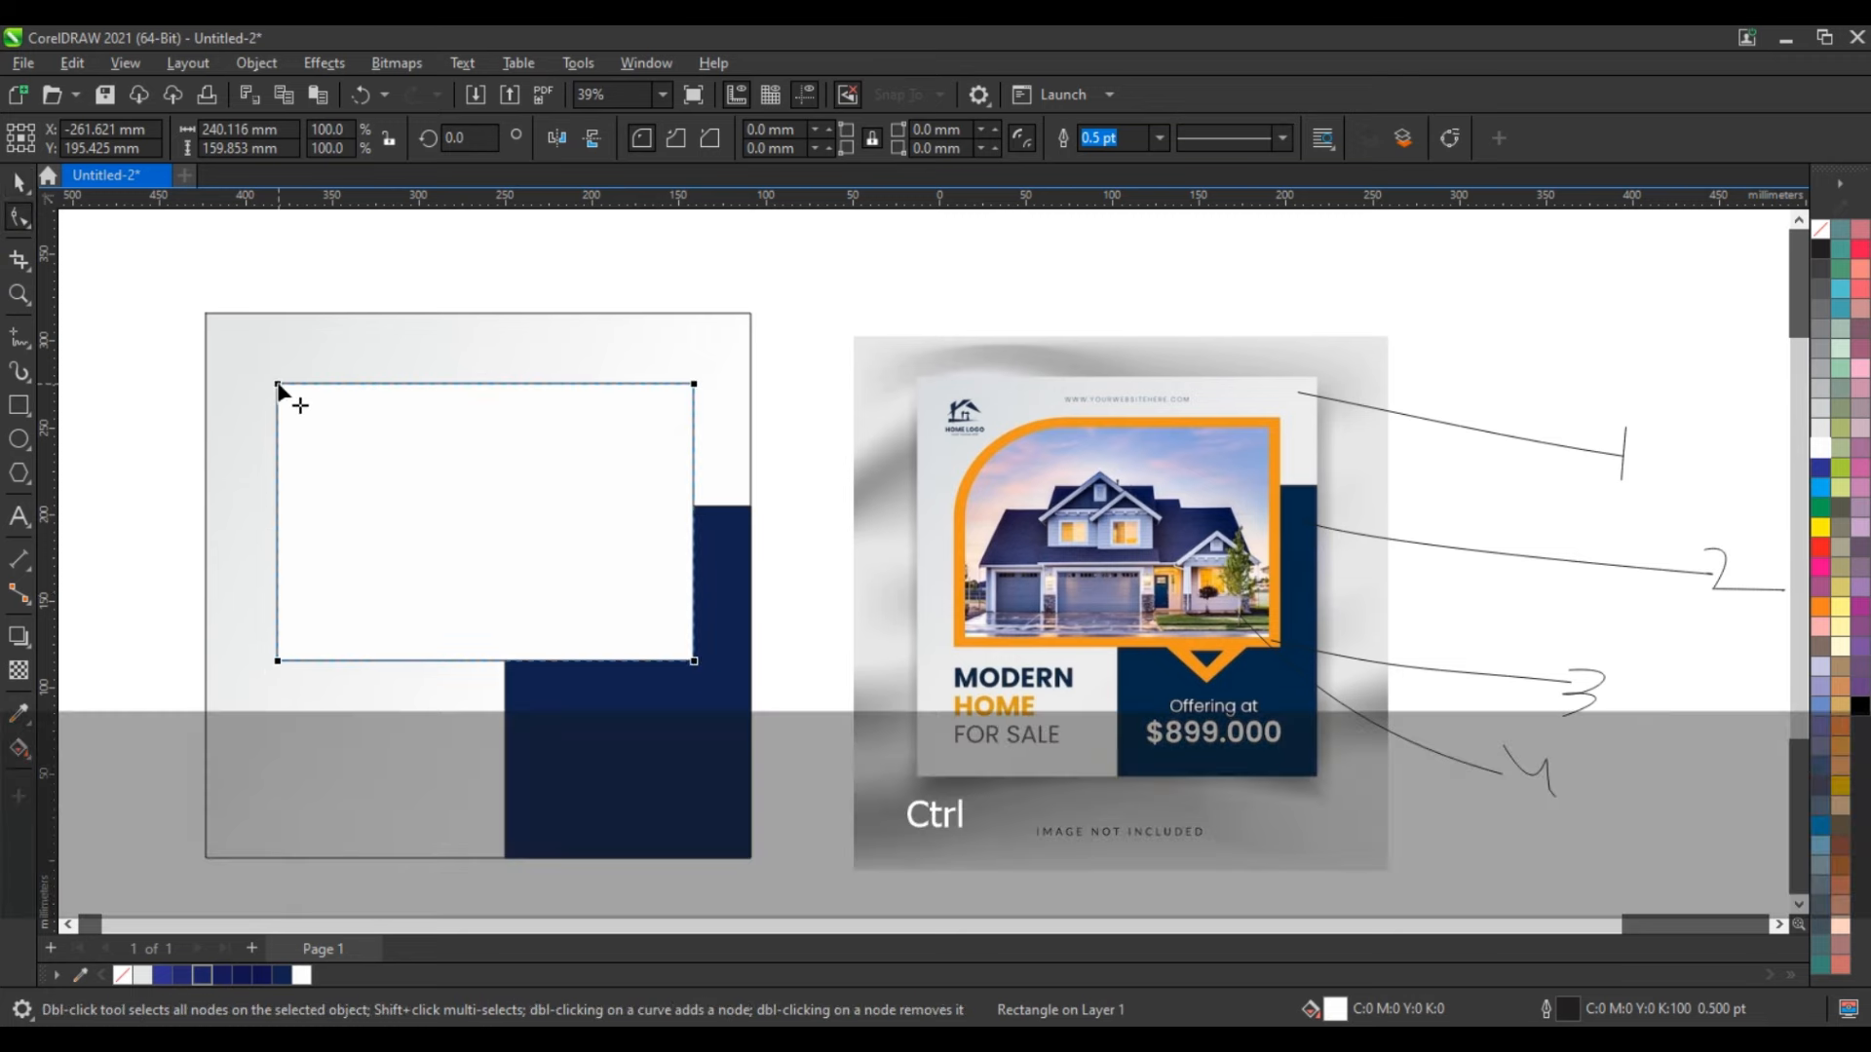
left_click_drag(279, 388, 218, 610)
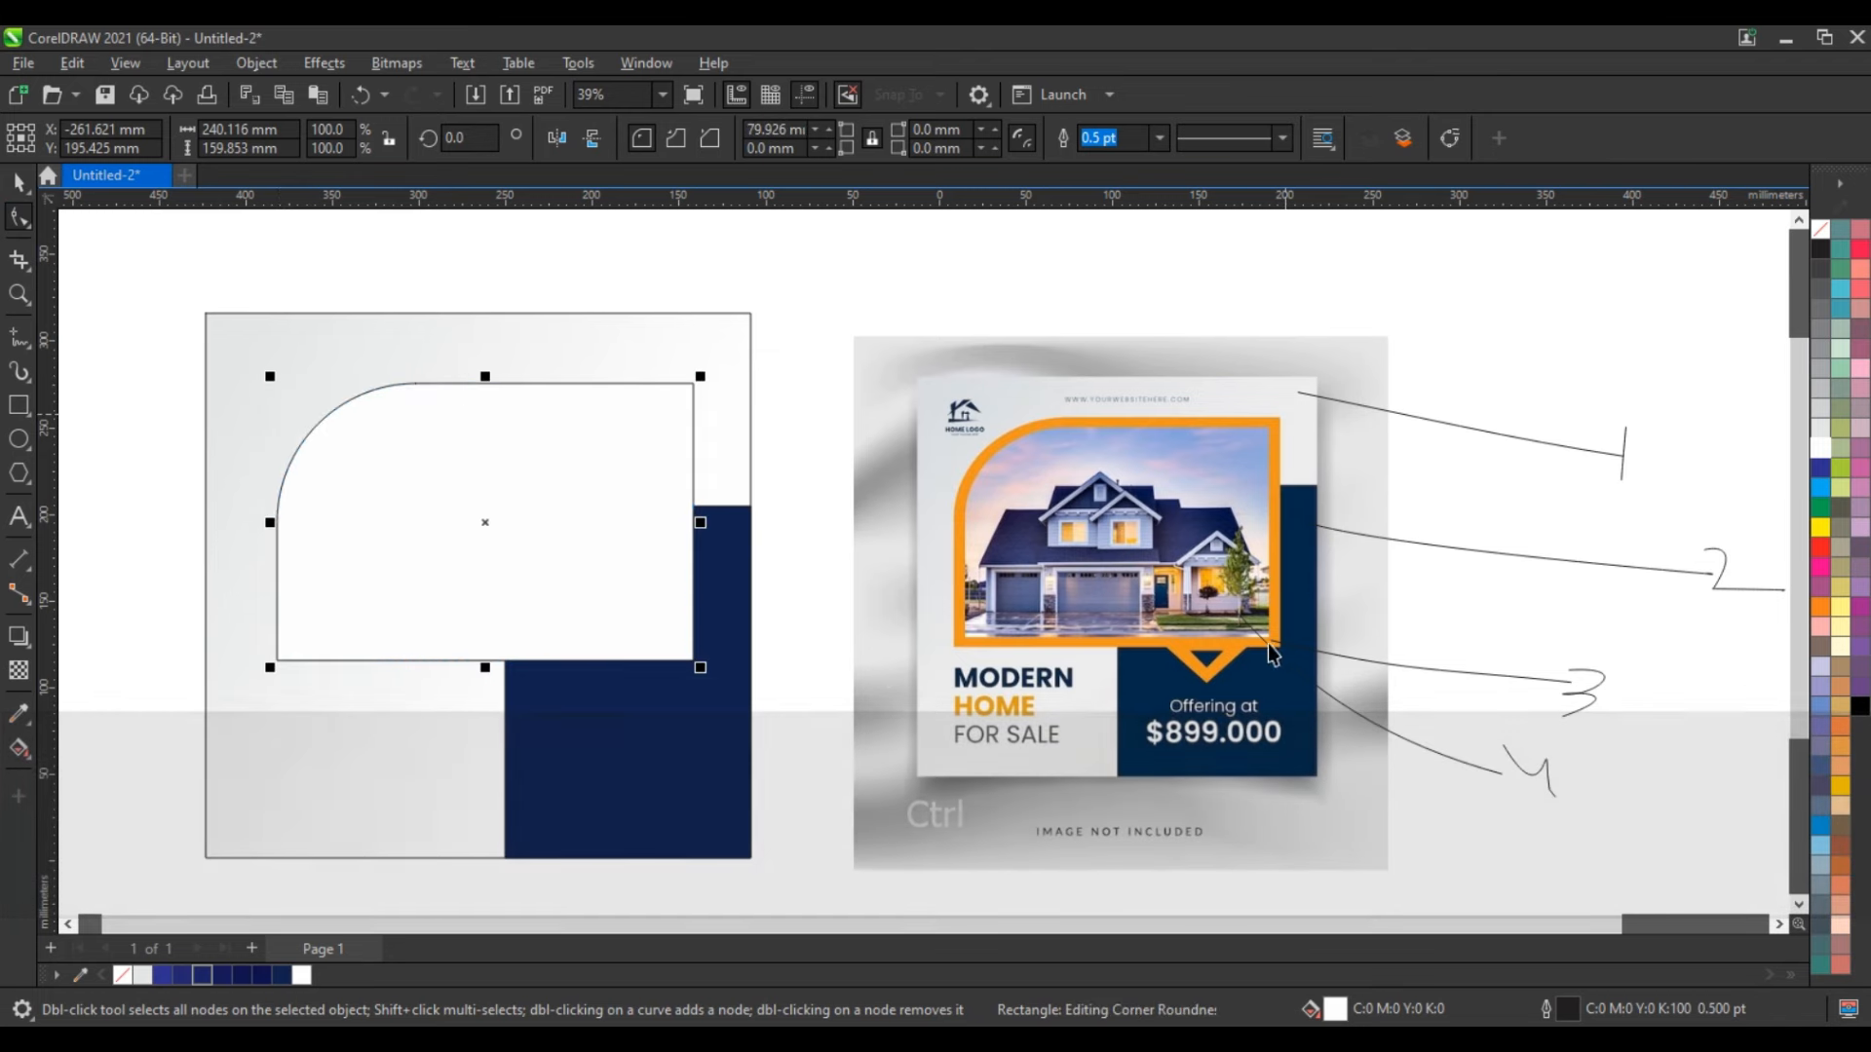
key("space")
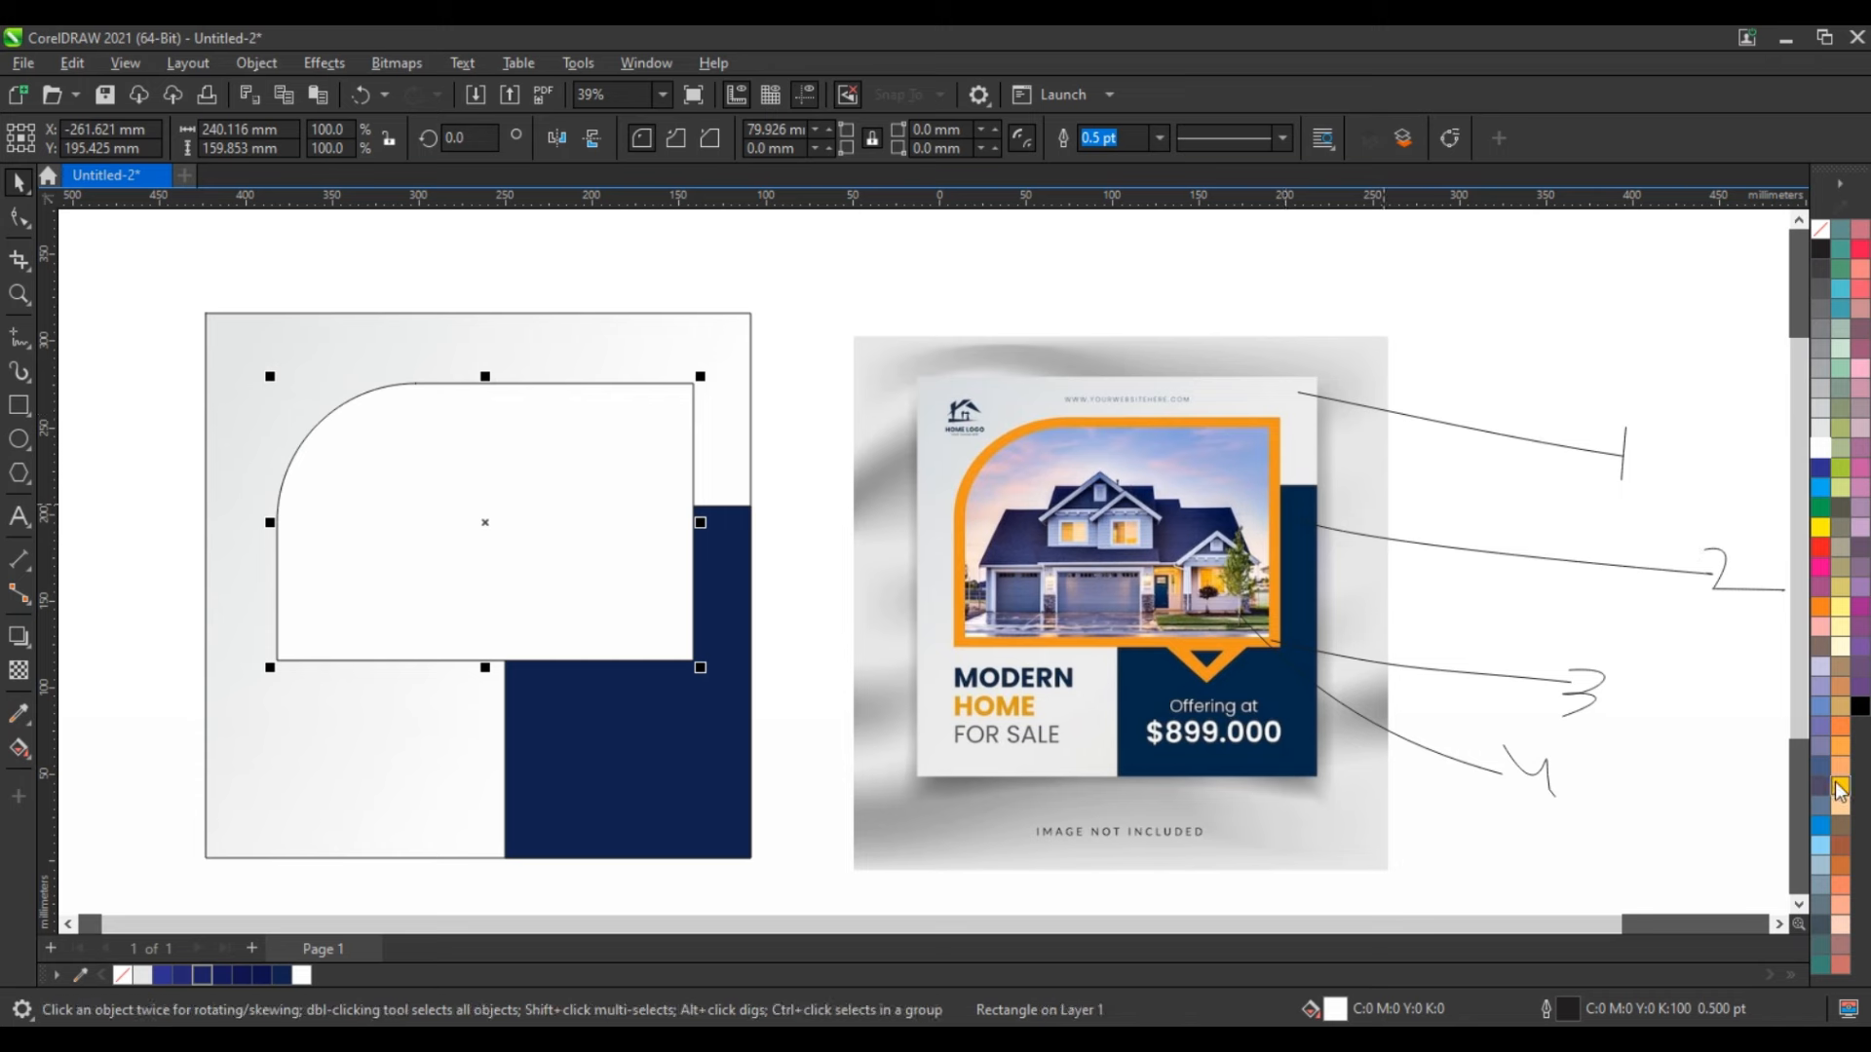
left_click(1839, 785)
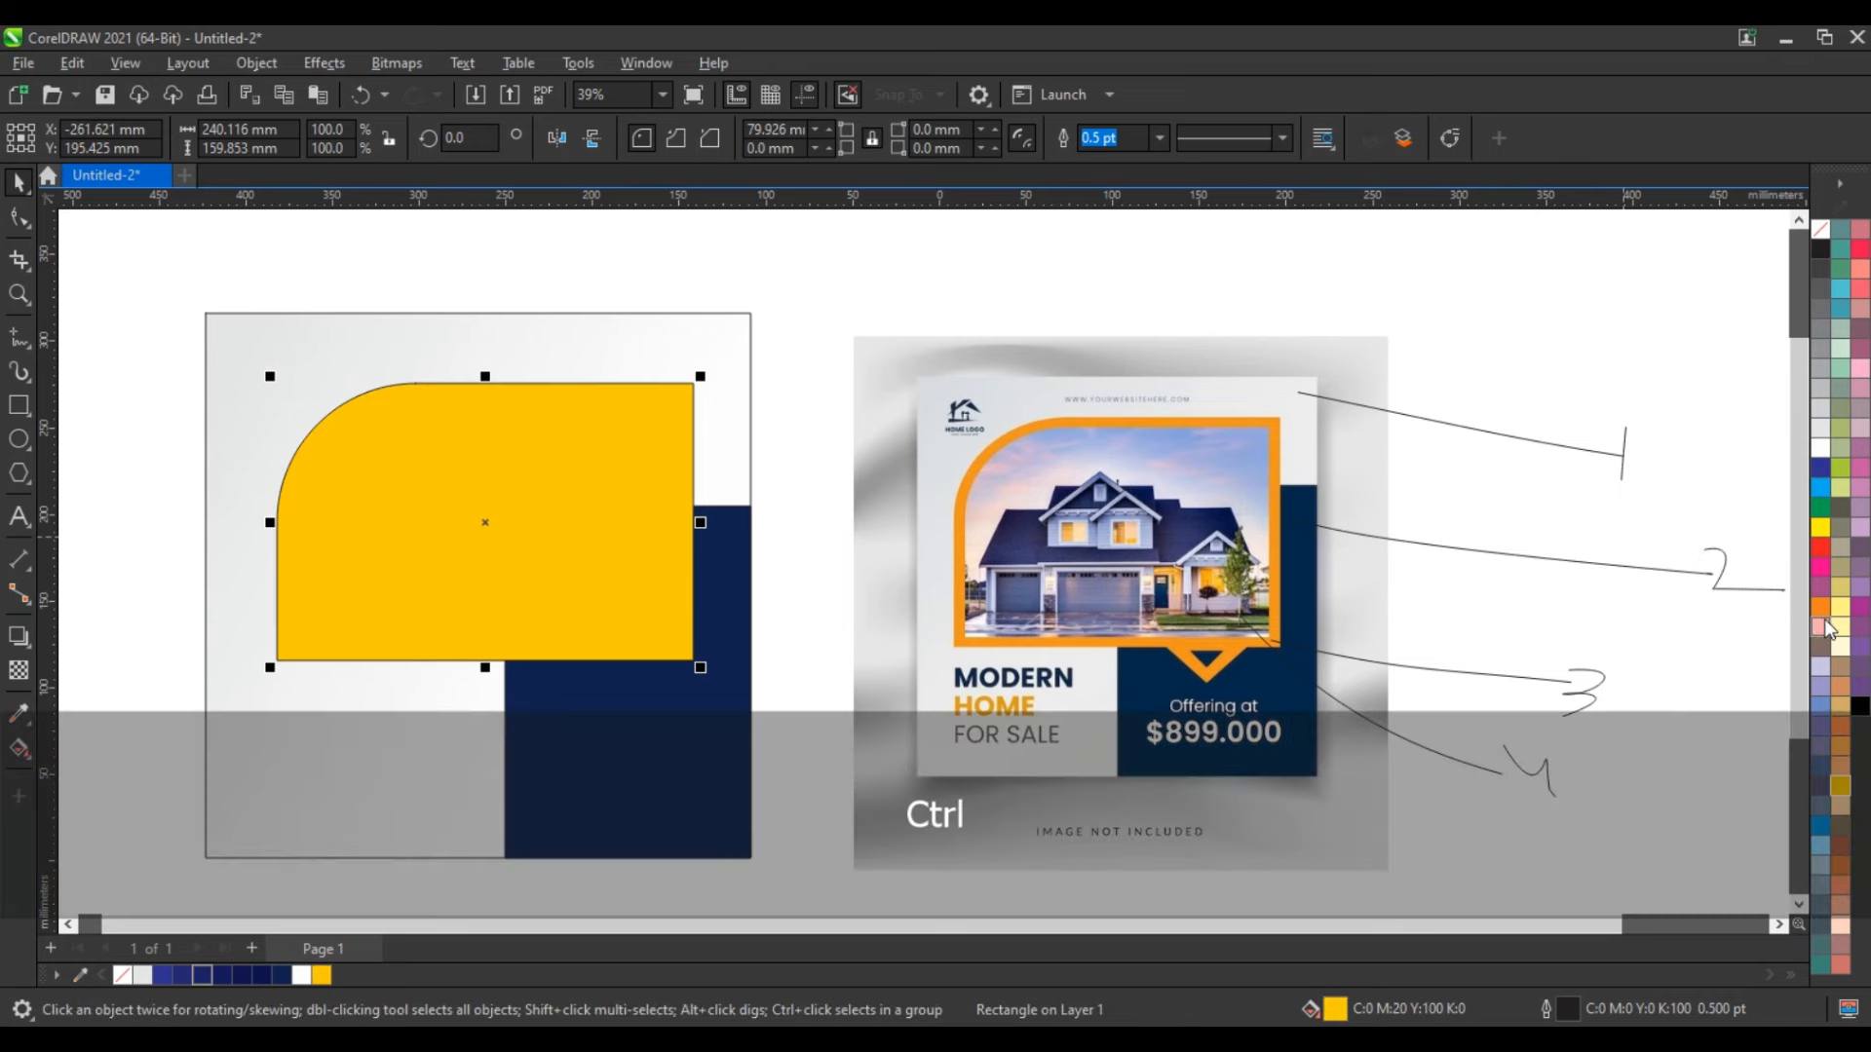
left_click(890, 313)
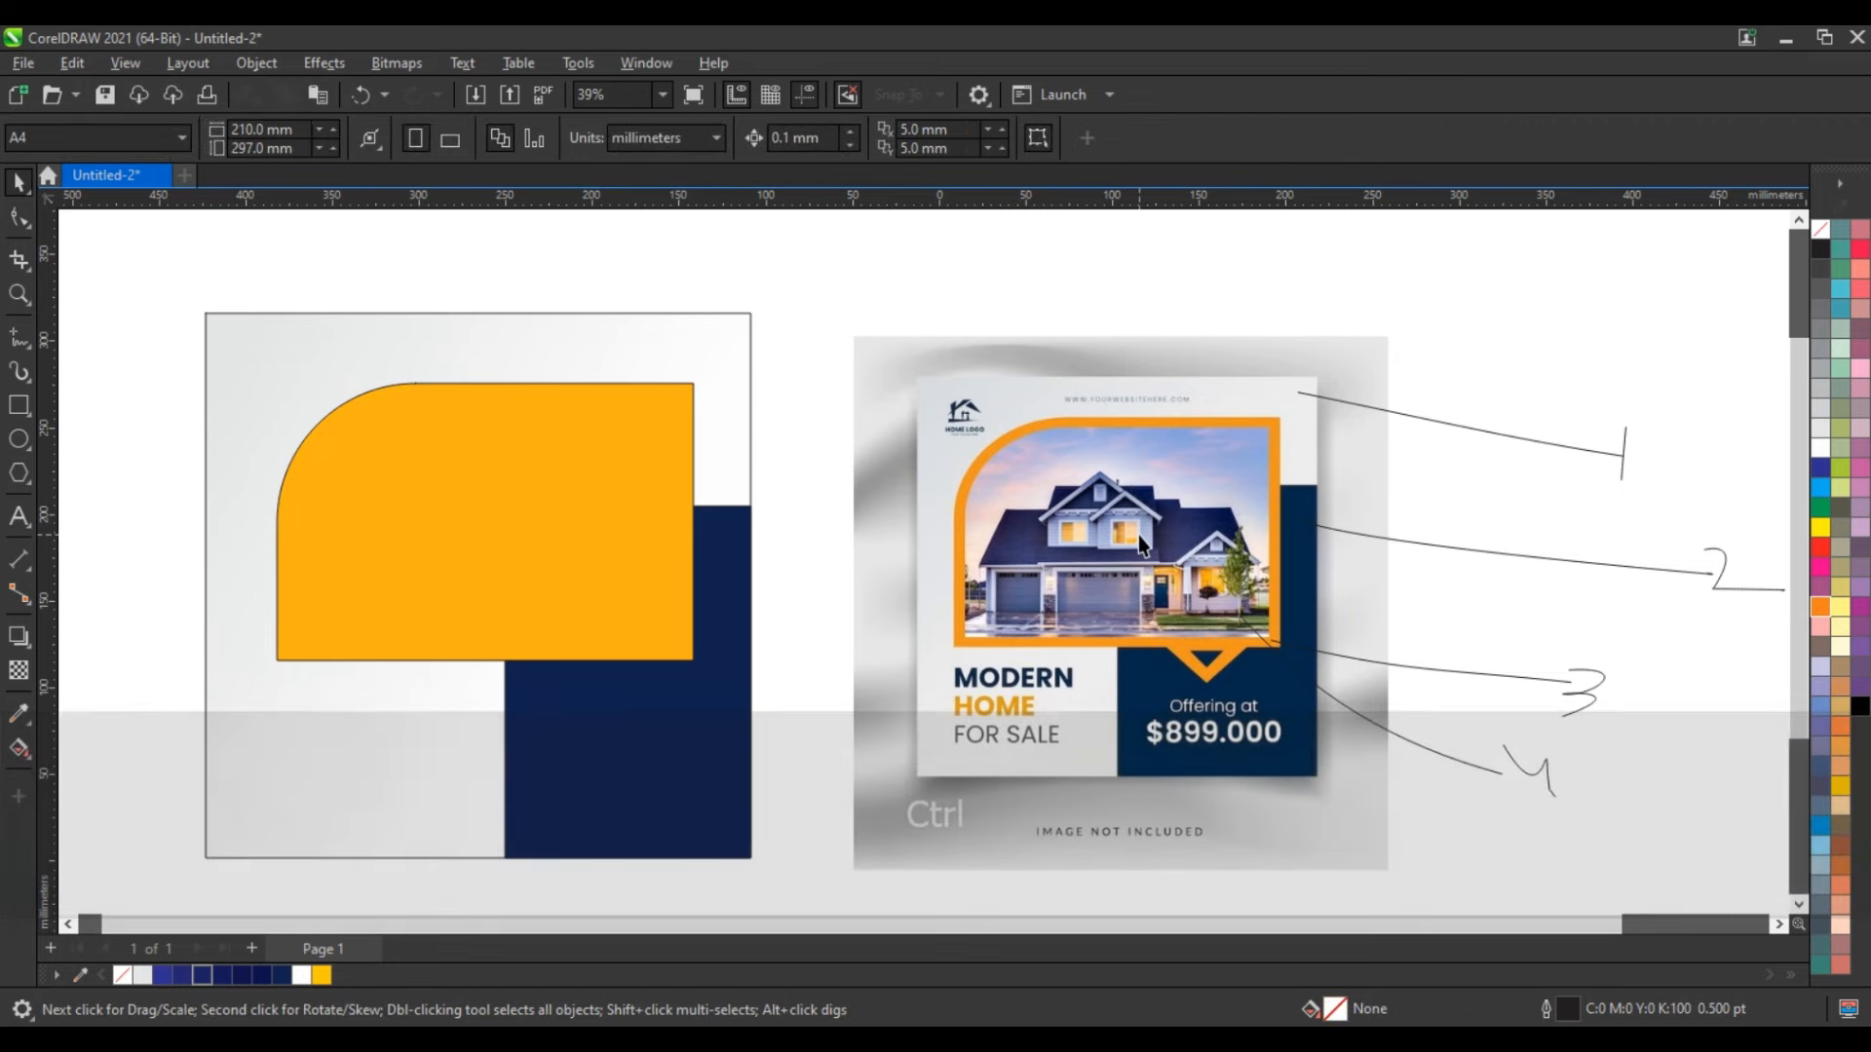
Add a one-step inward contour of about 7.4 mm to the rounded orange shape.
left_click(456, 456)
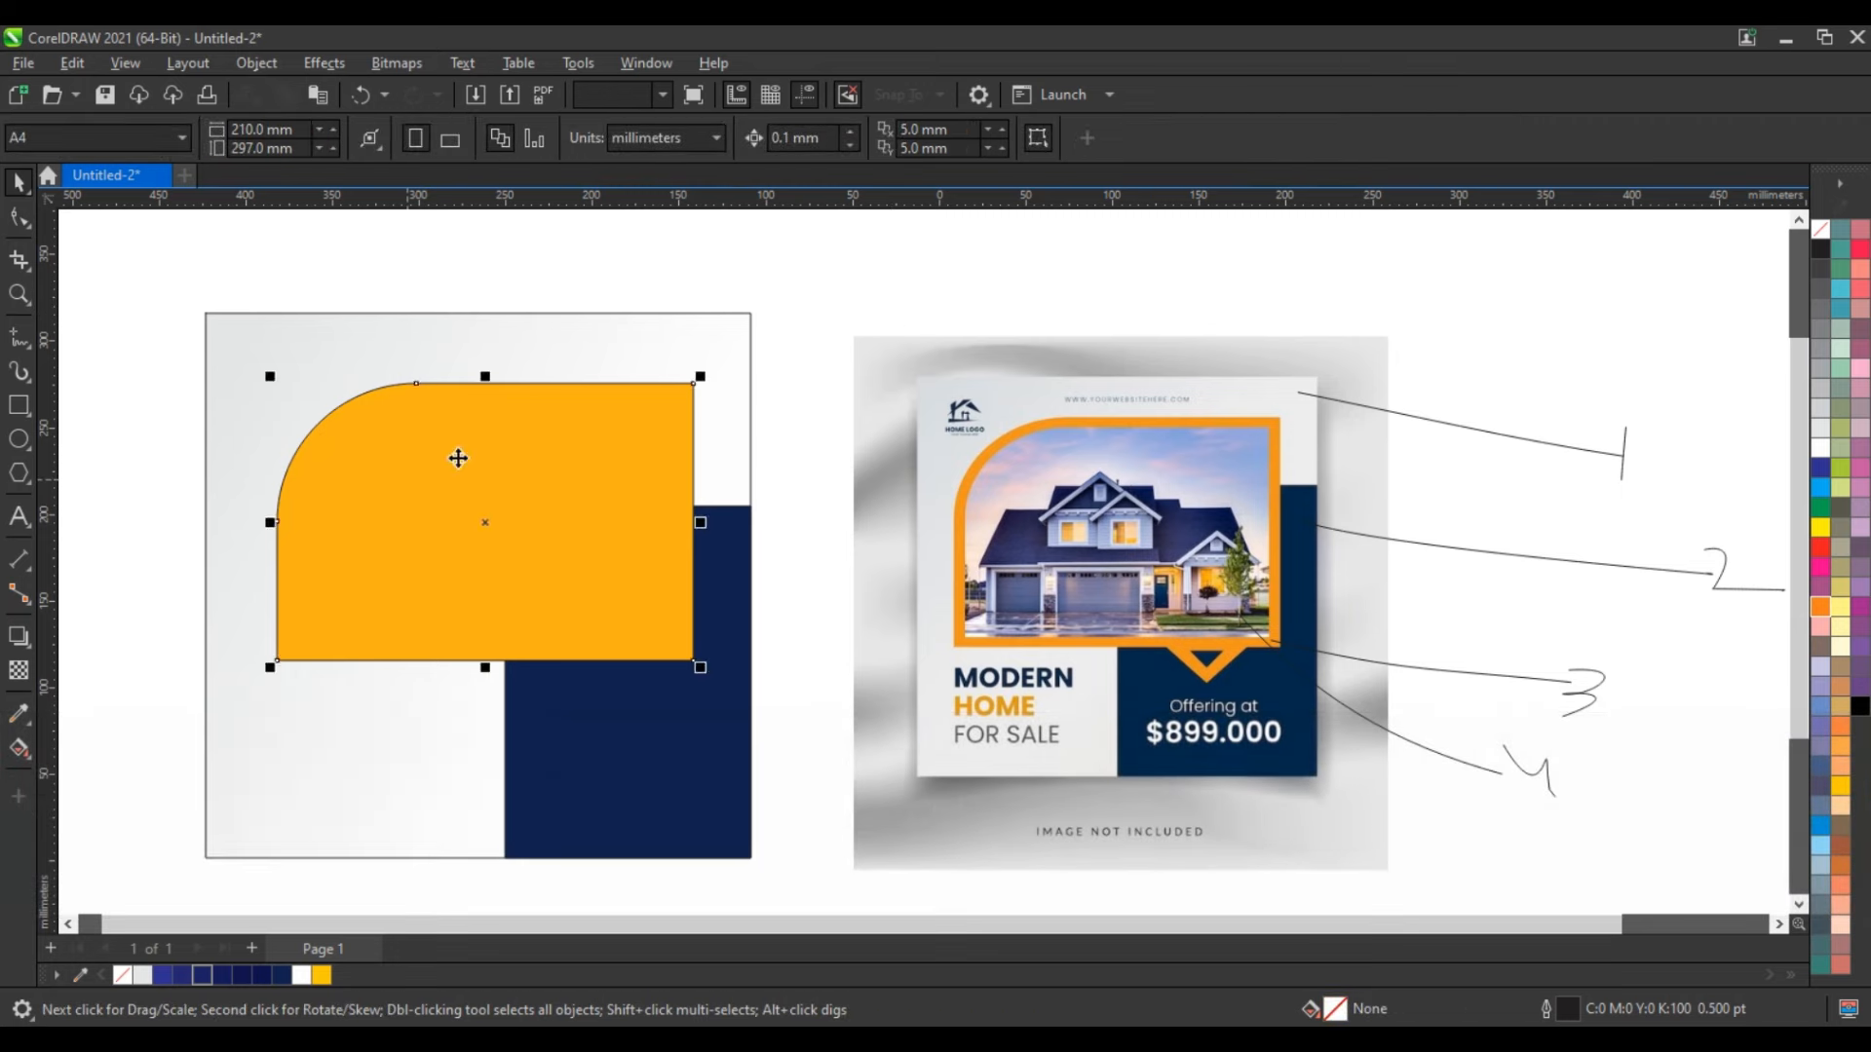
left_click(33, 646)
left_click(56, 659)
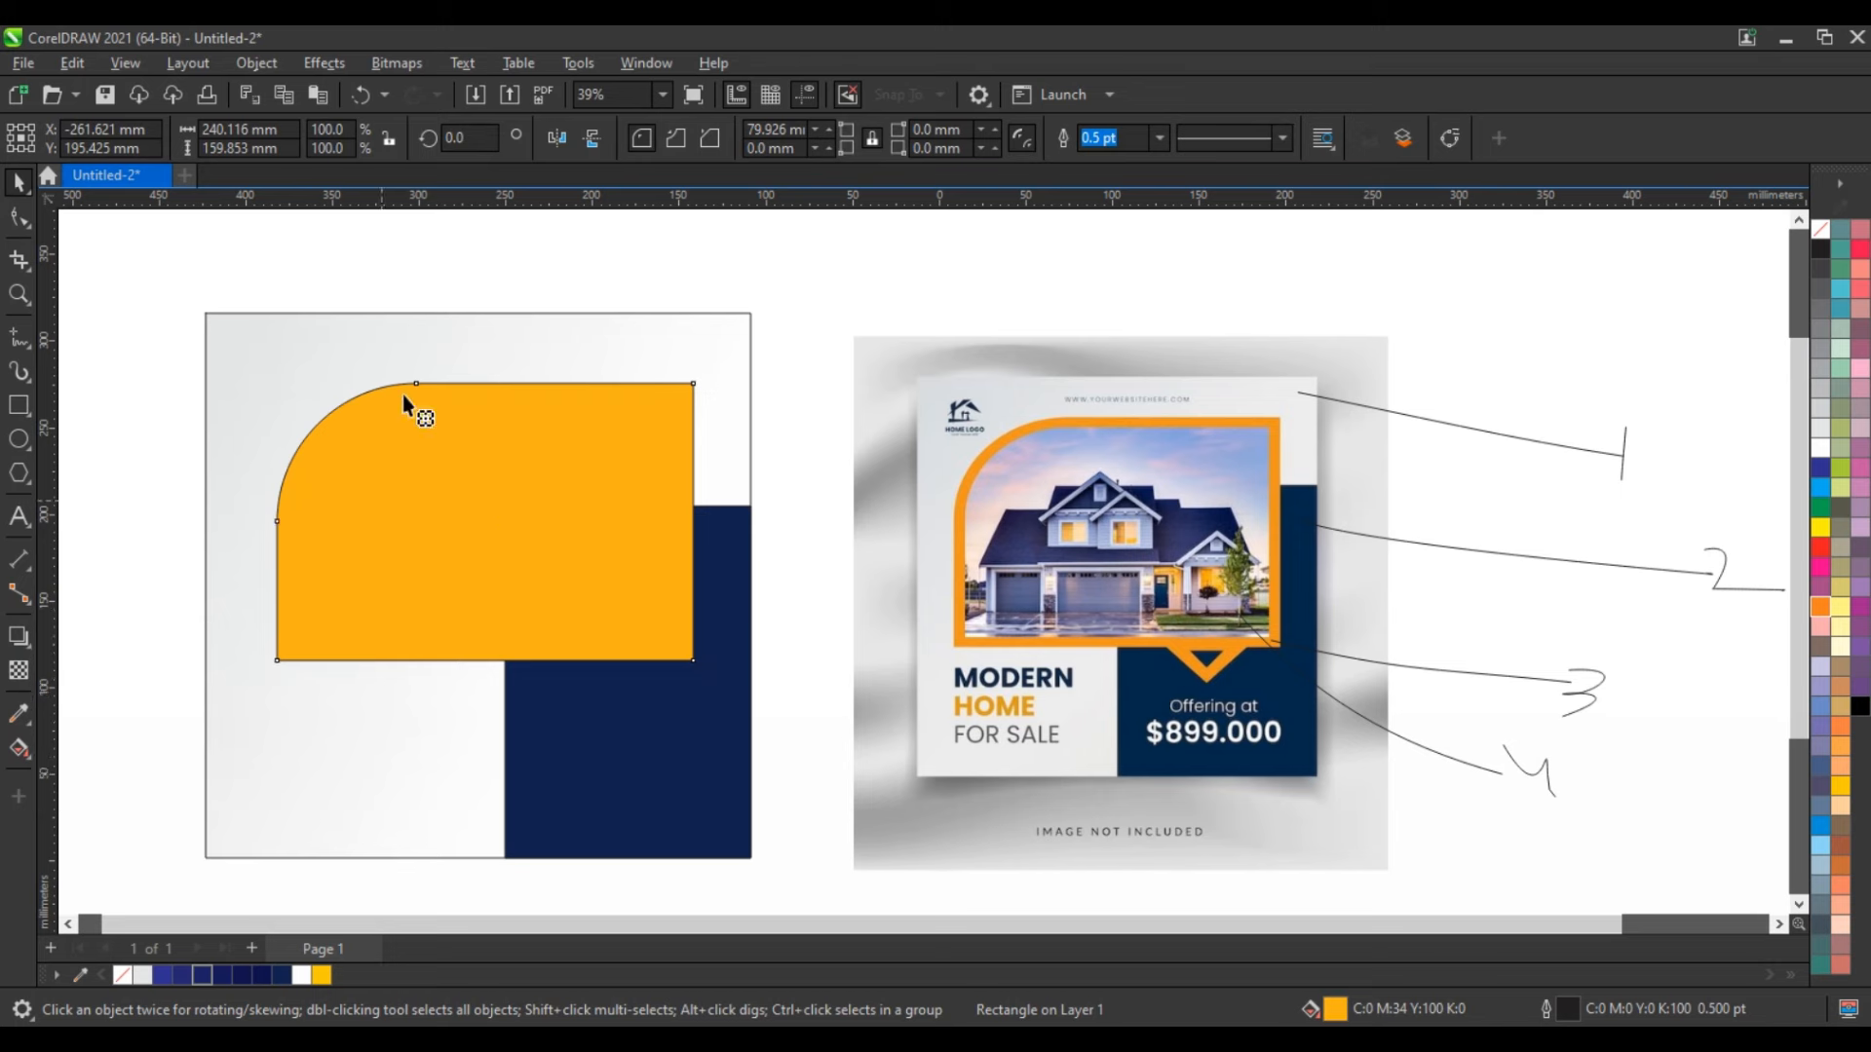
left_click_drag(413, 387, 413, 398)
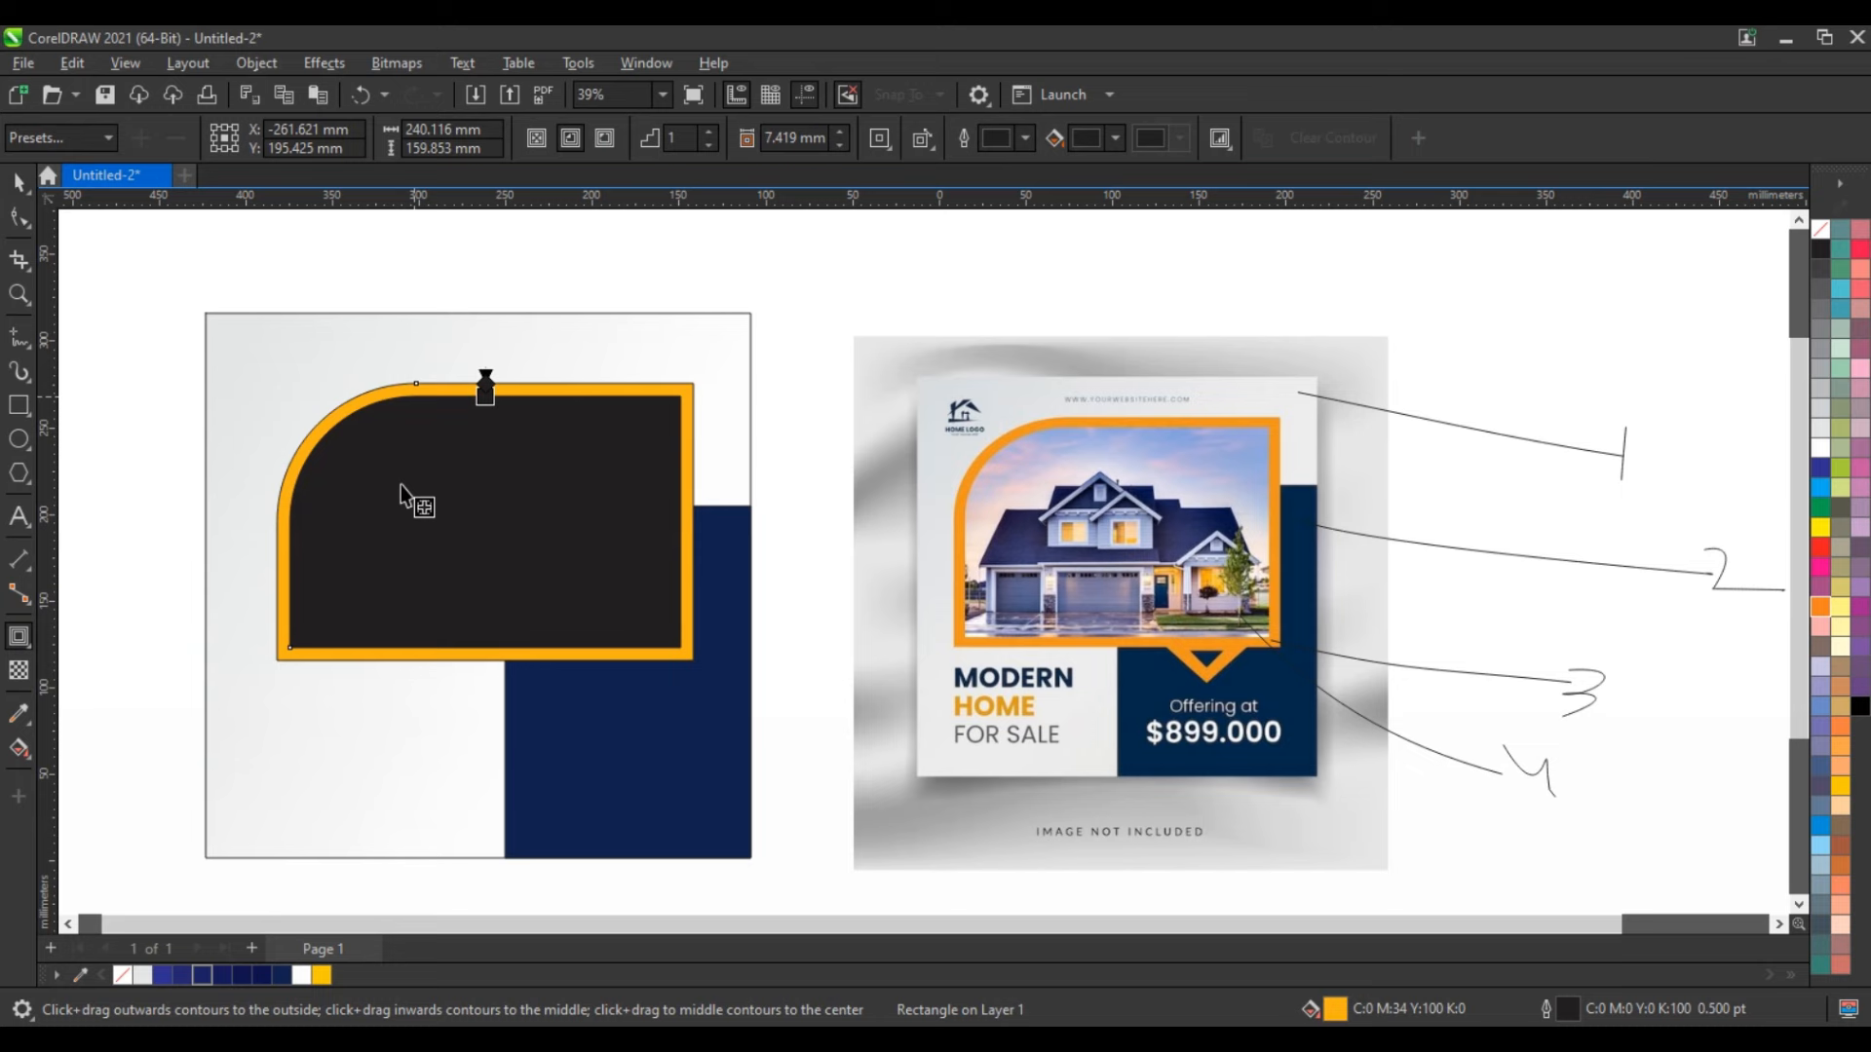
Break the contour apart from the orange shape and fill the separated inner shape white.
left_click(242, 62)
left_click(308, 611)
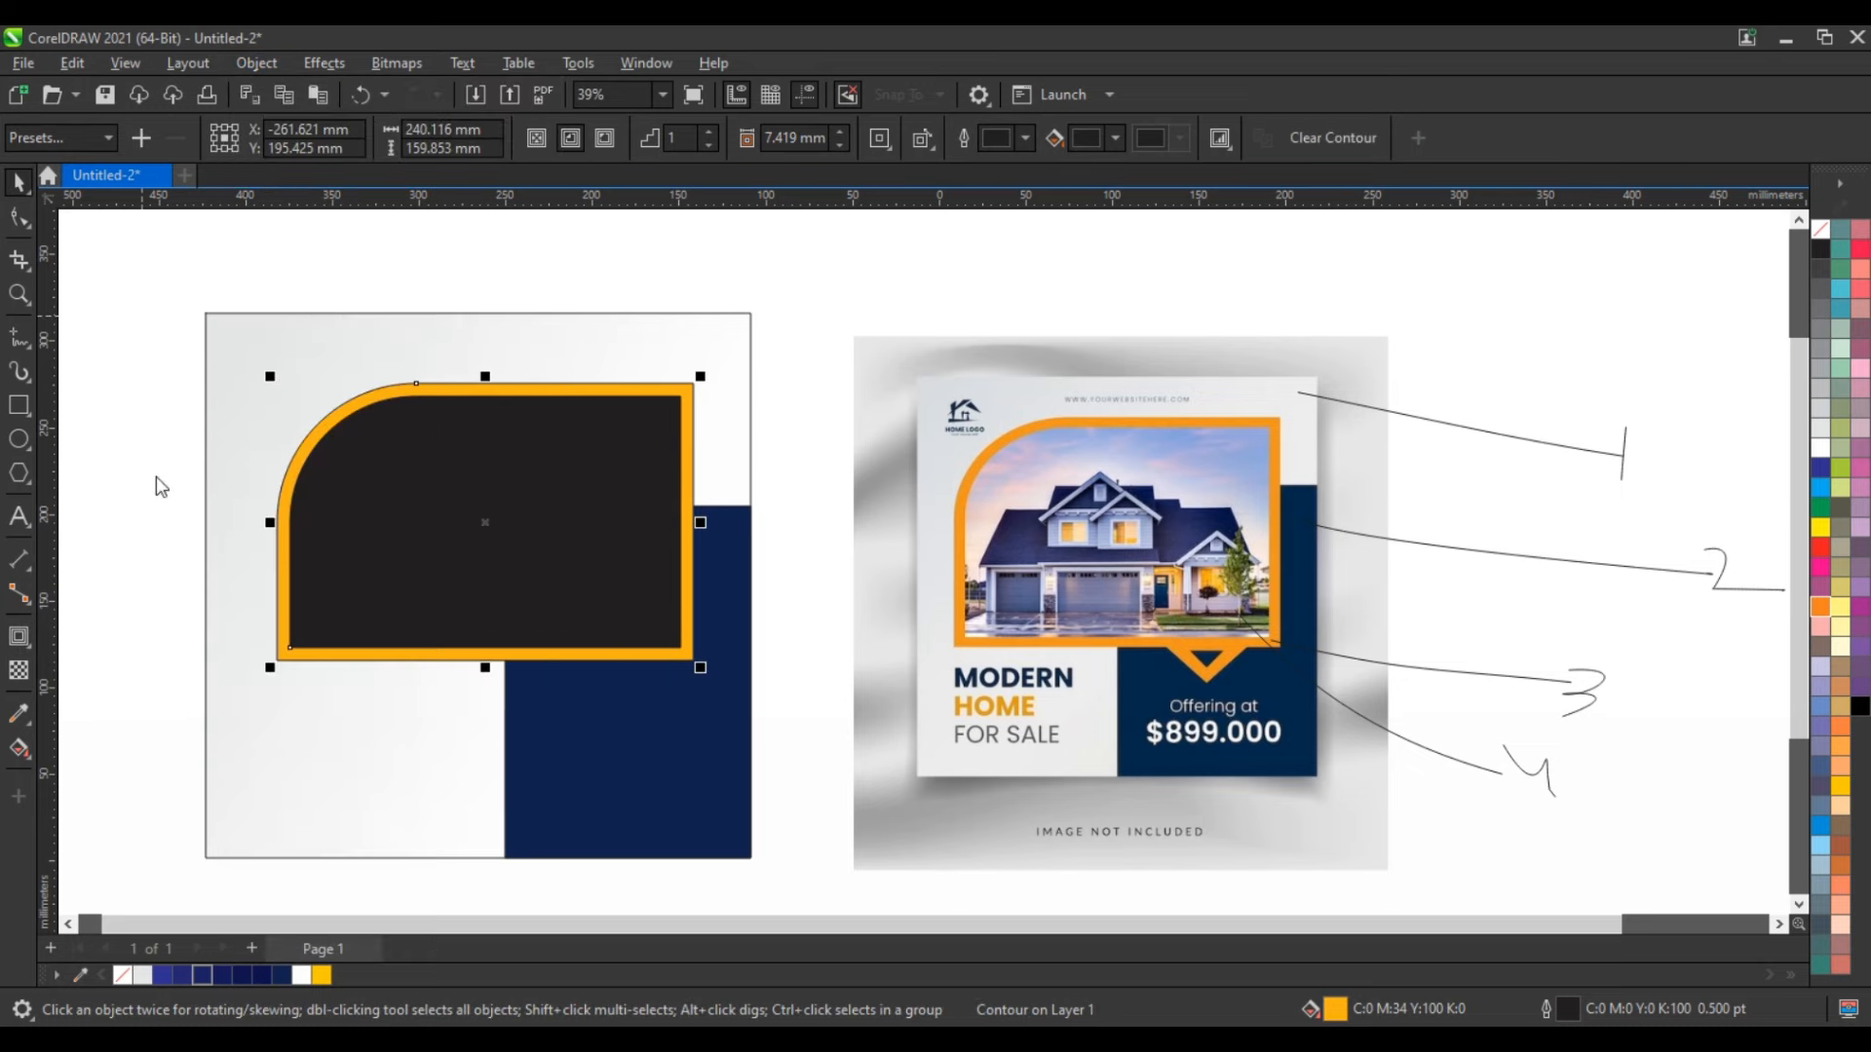
left_click(374, 482)
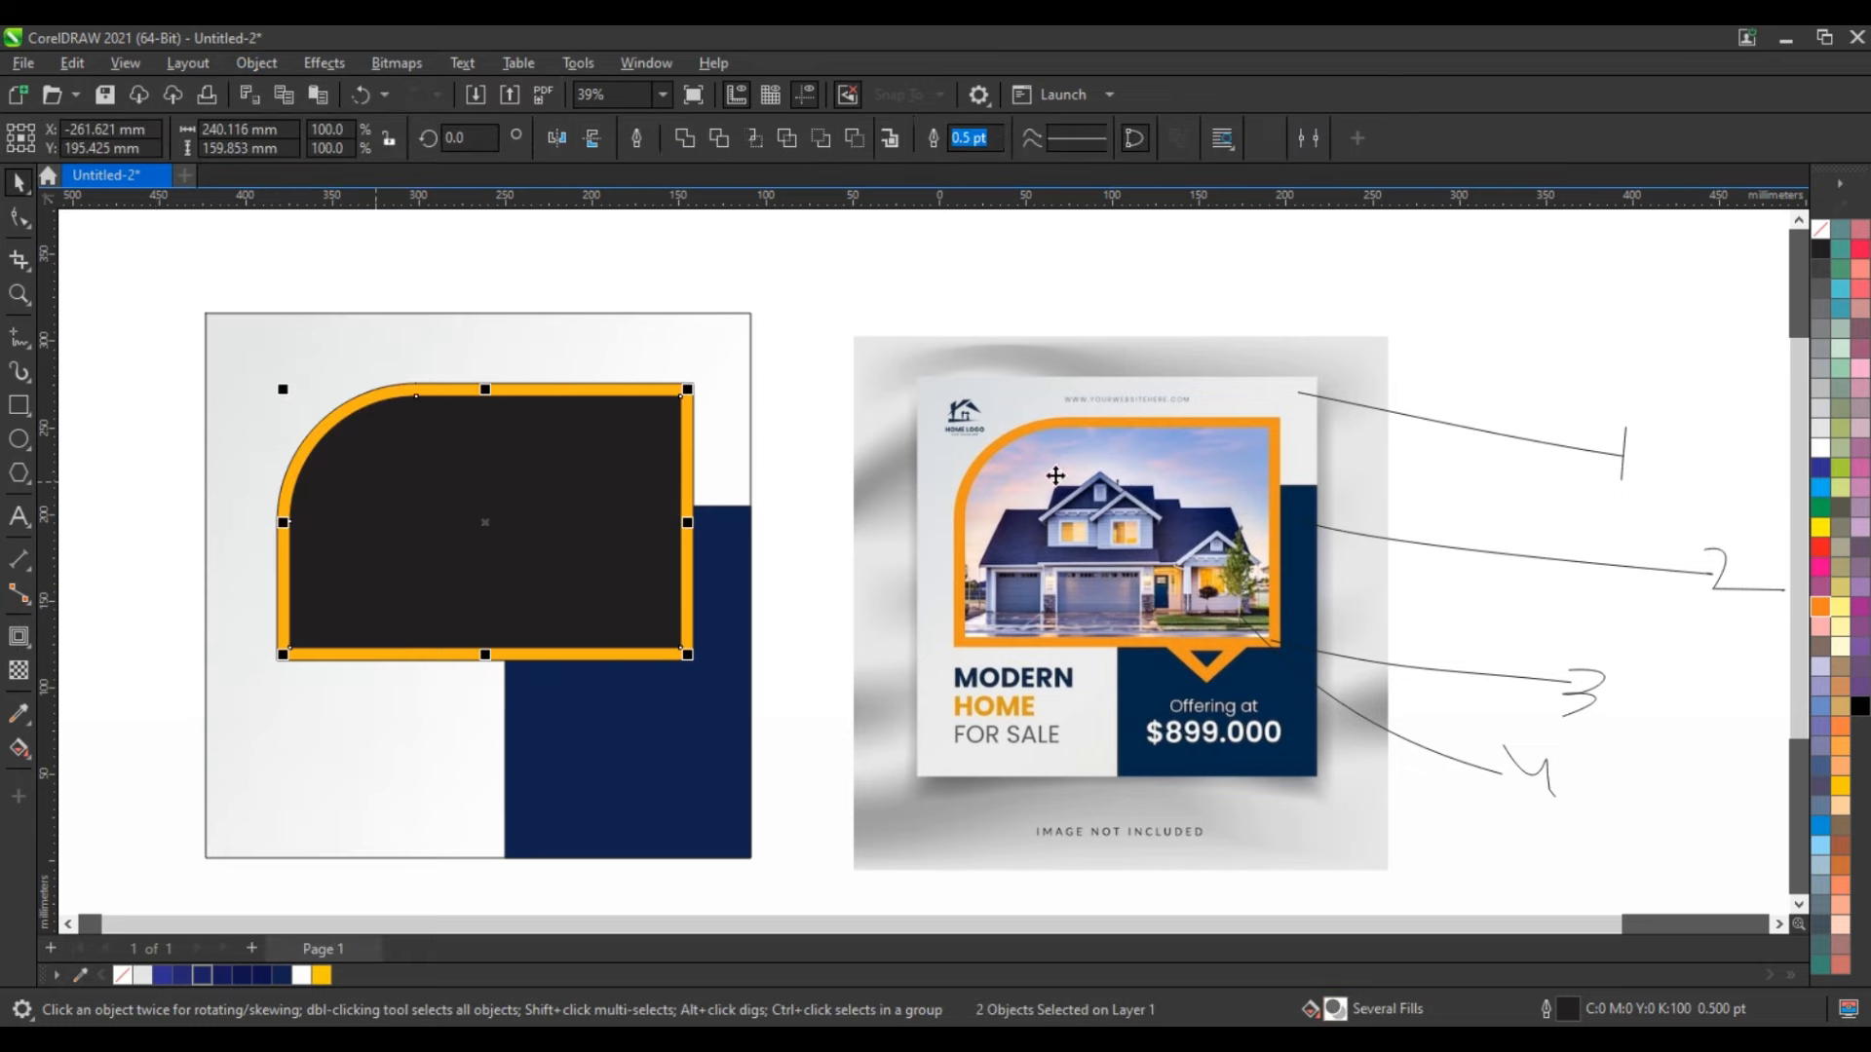
left_click(1818, 448)
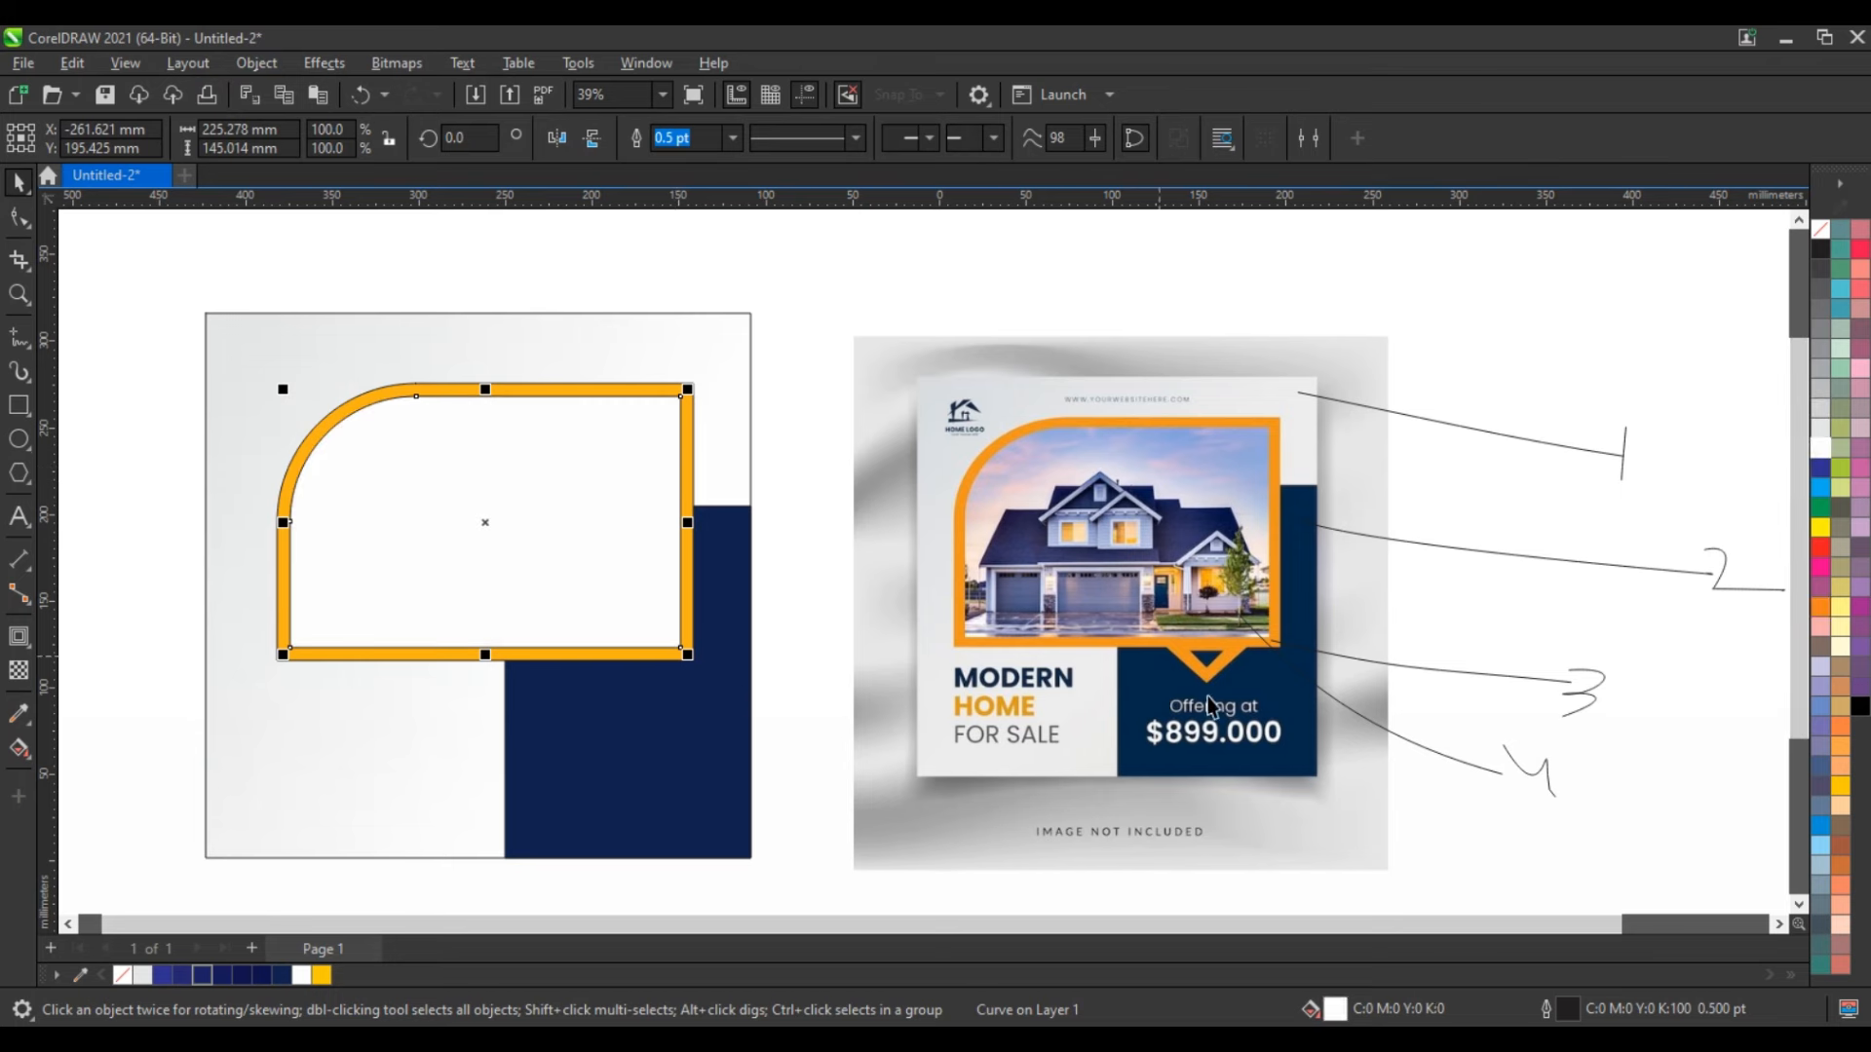
left_click(158, 573)
Draw a square about 93 mm wide, rotate it to 315°, and combine it with a smaller concentric copy.
left_click(22, 406)
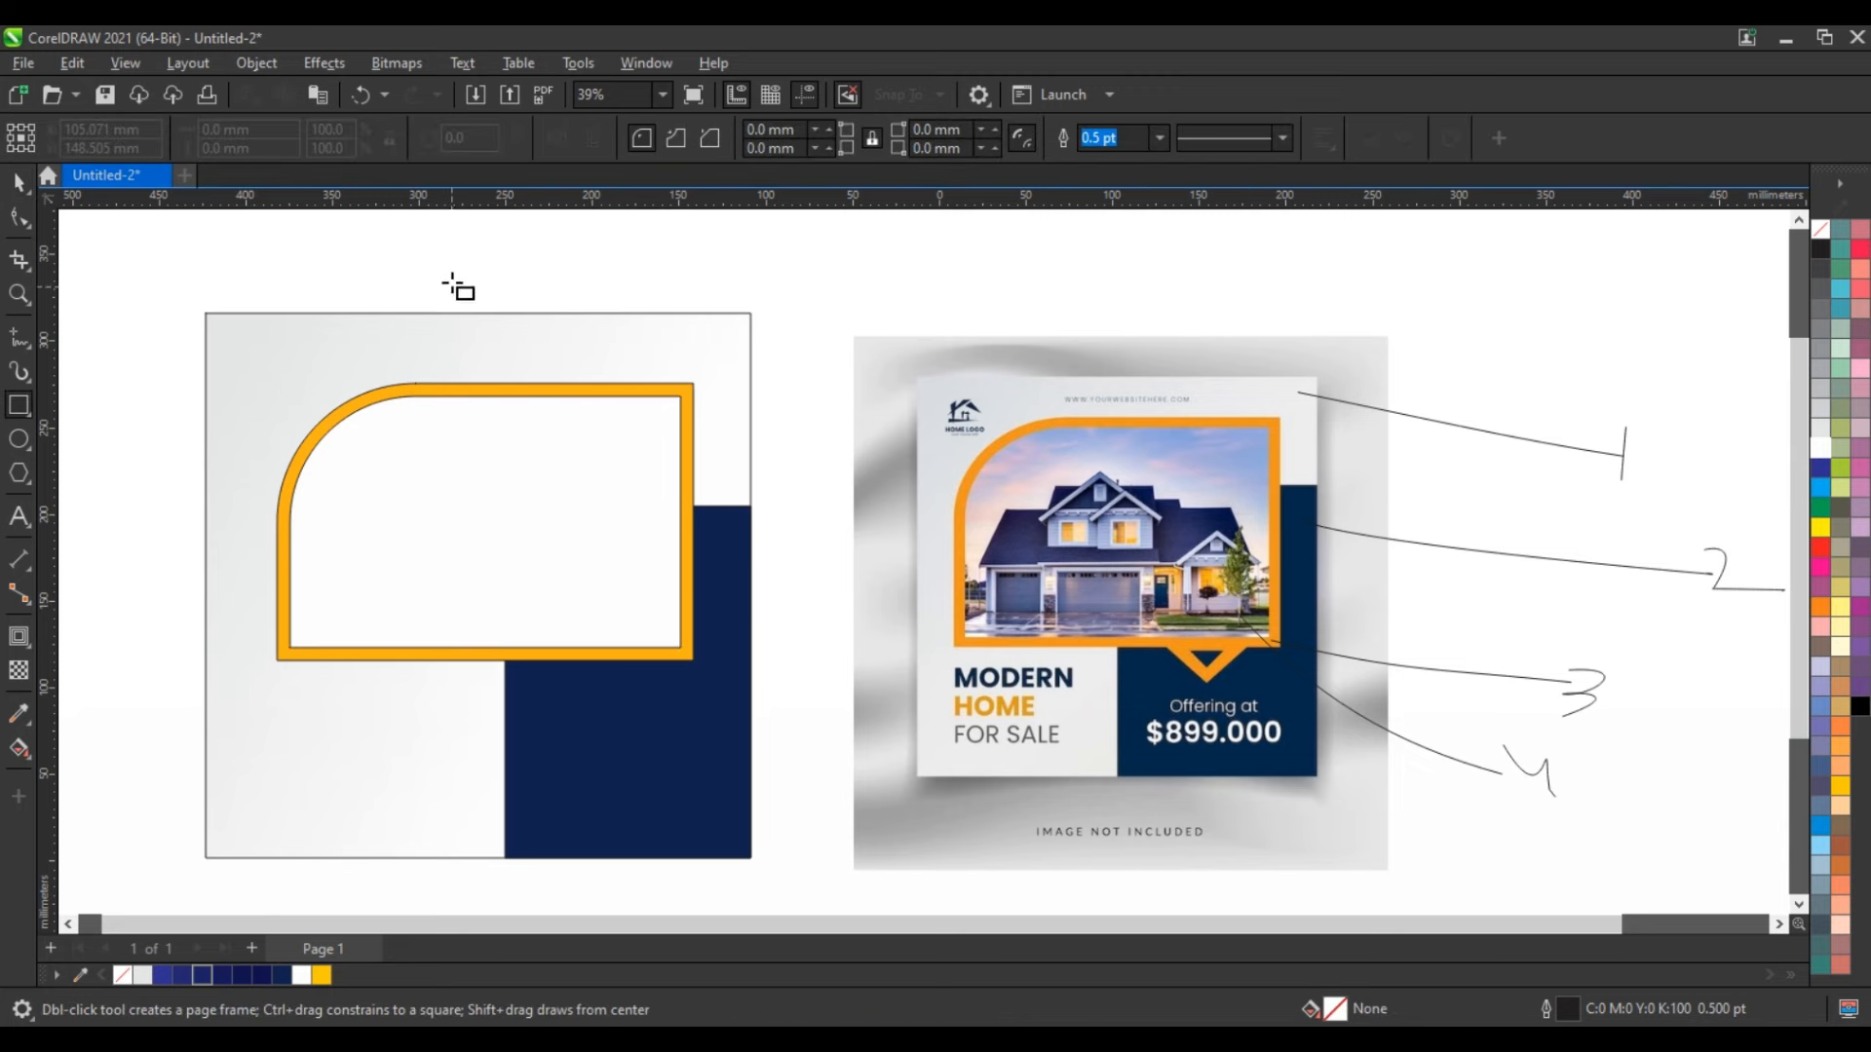
left_click_drag(451, 283, 613, 443)
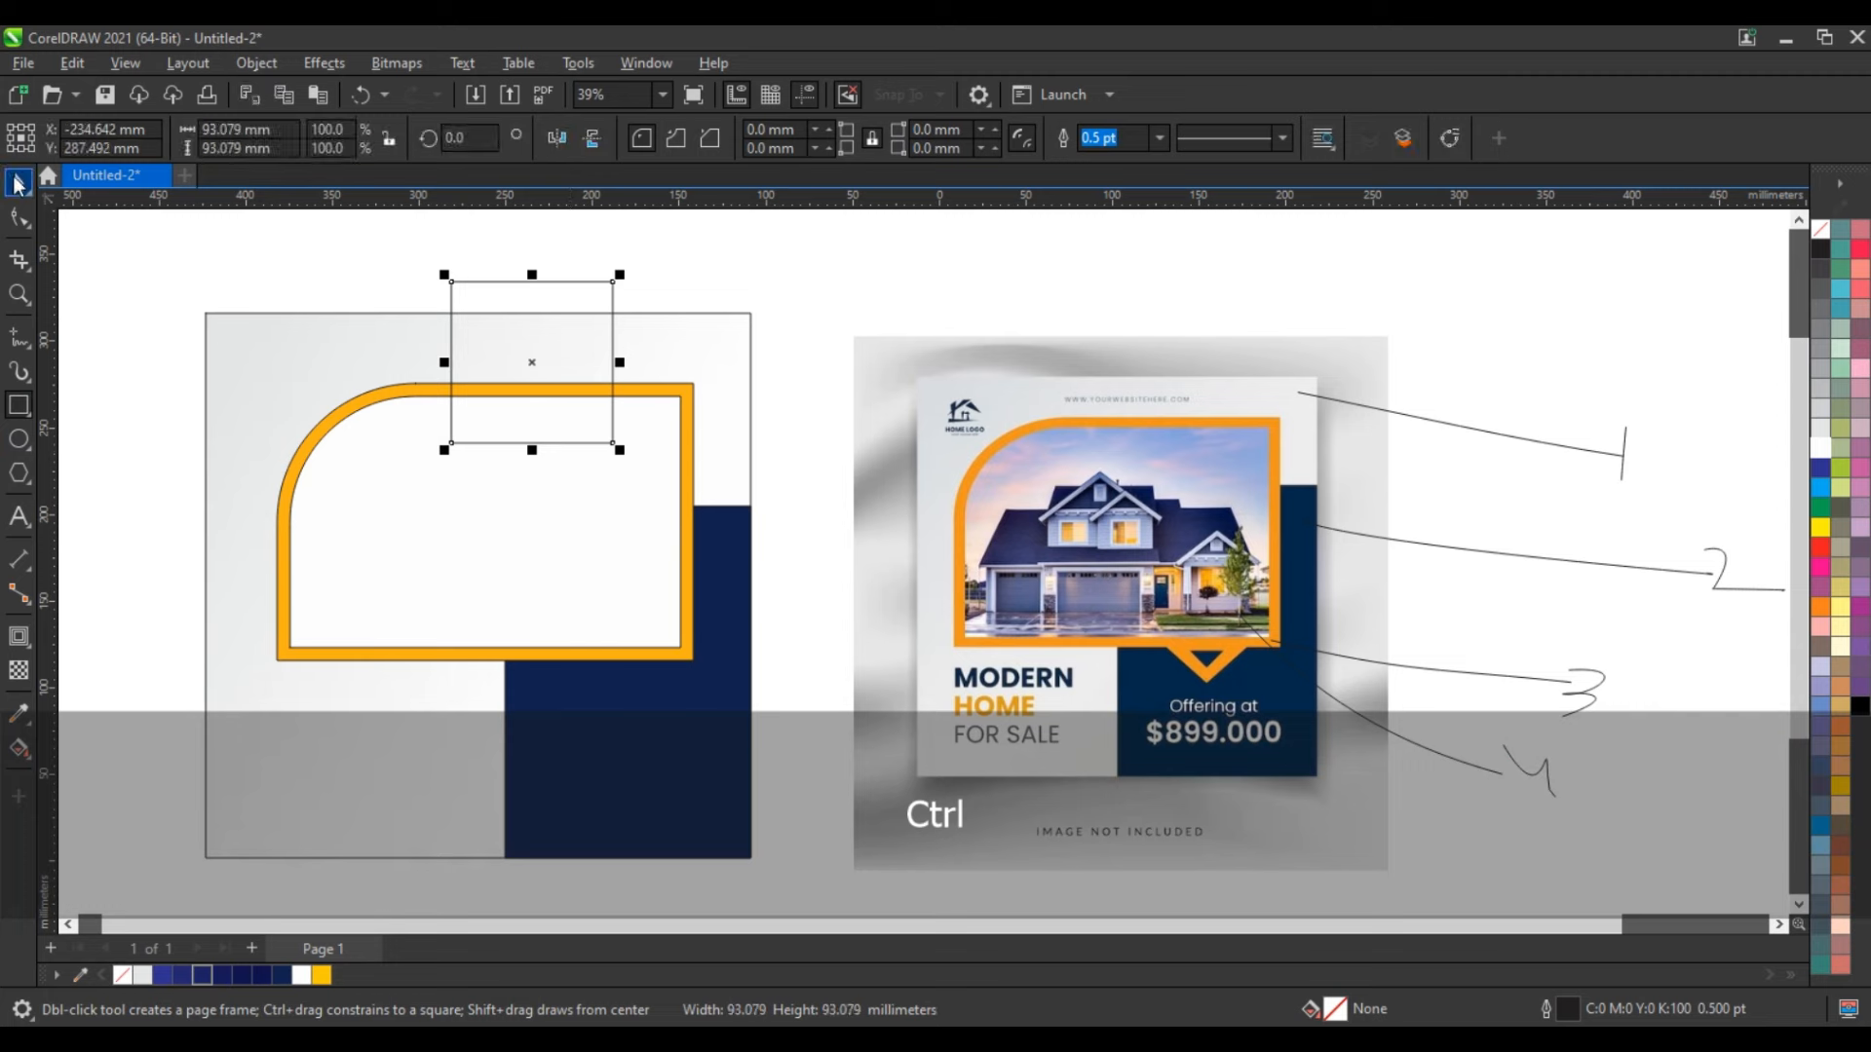
left_click(17, 183)
left_click_drag(620, 276, 619, 367)
left_click(600, 282, "shift")
left_click(601, 283)
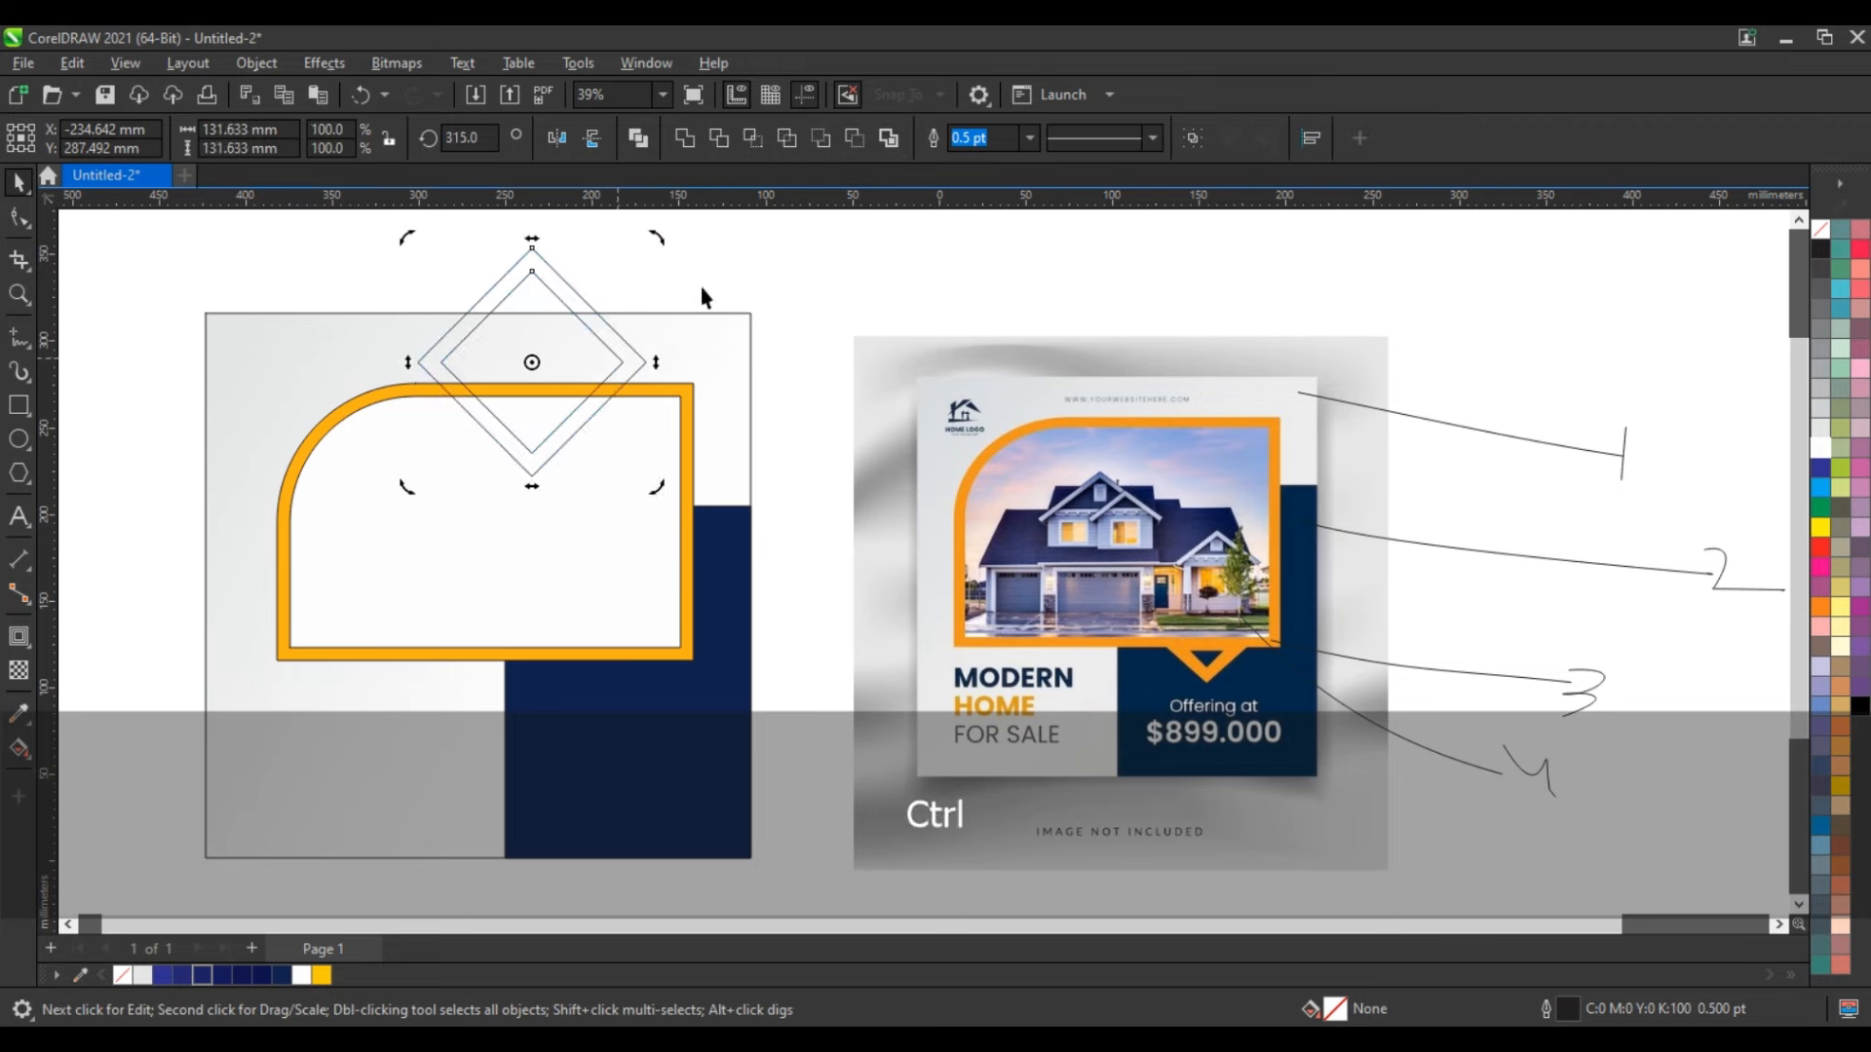
left_click(639, 140)
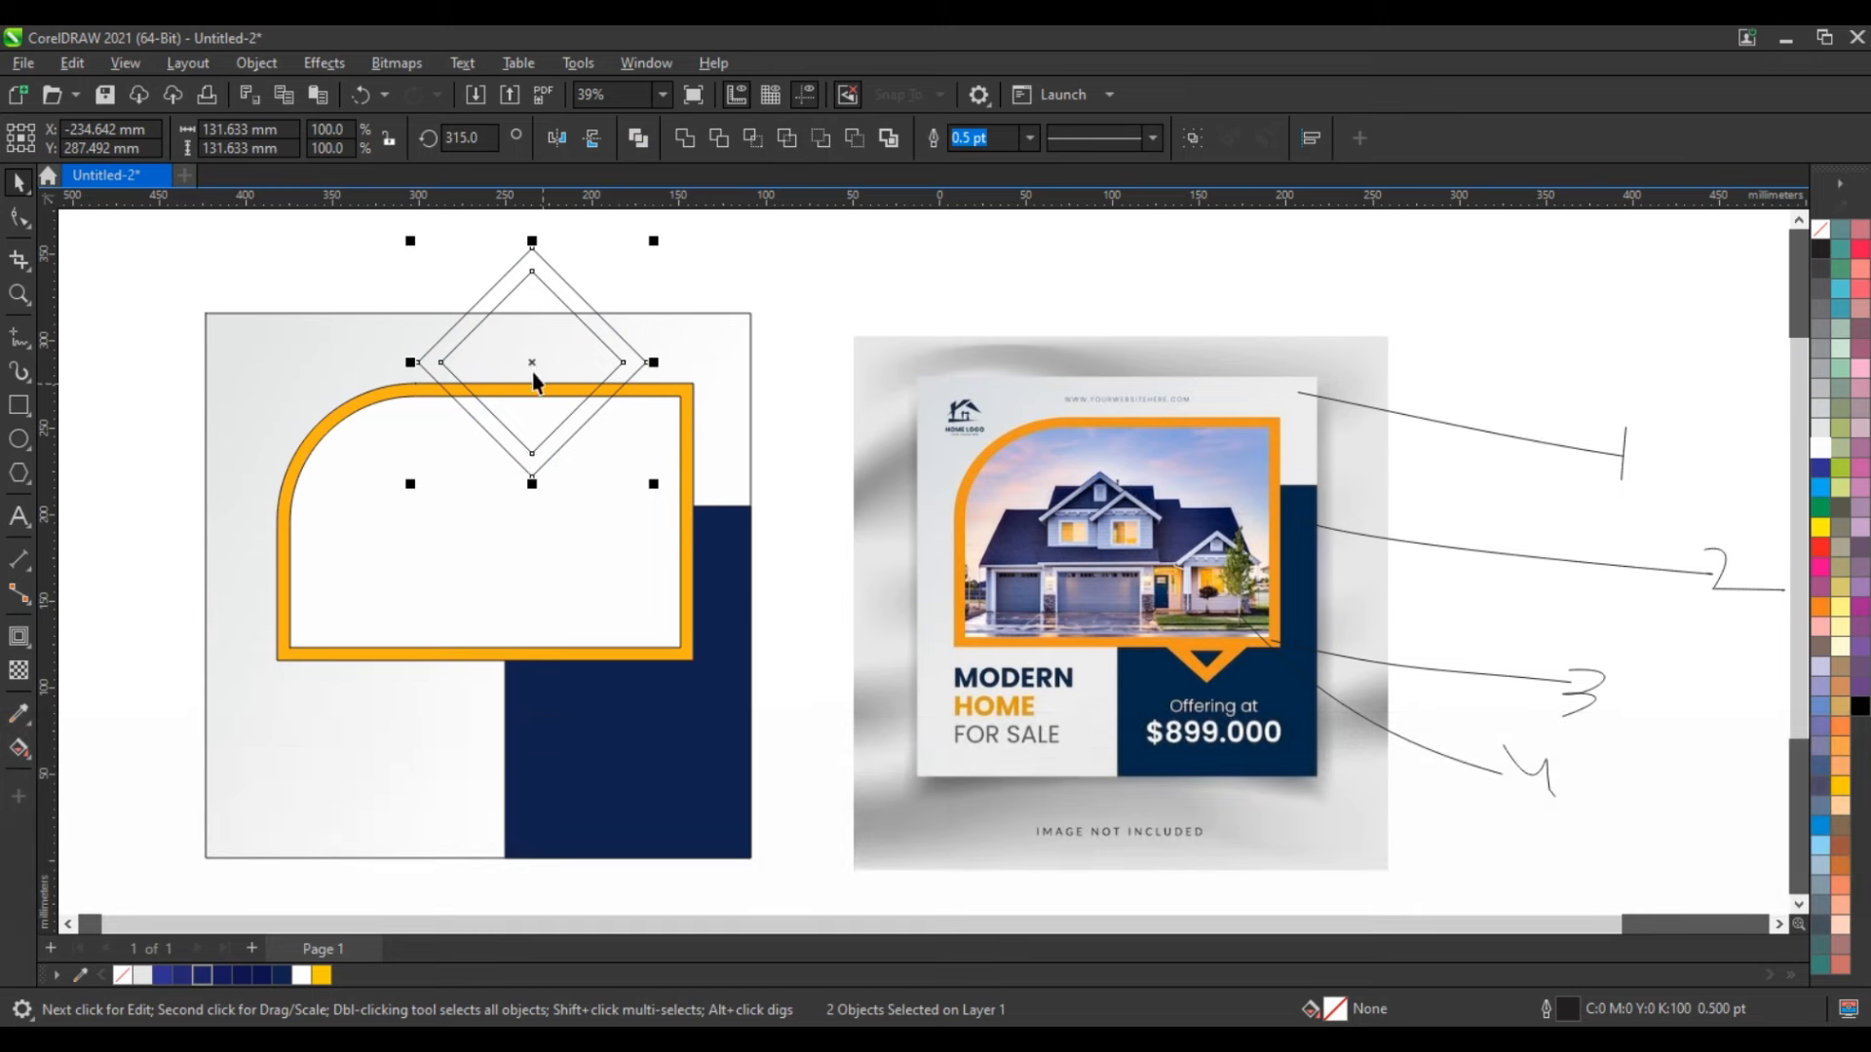
Move the combined diamond over the frame's lower edge above the navy block and give it a white outline.
left_click_drag(558, 433, 597, 633)
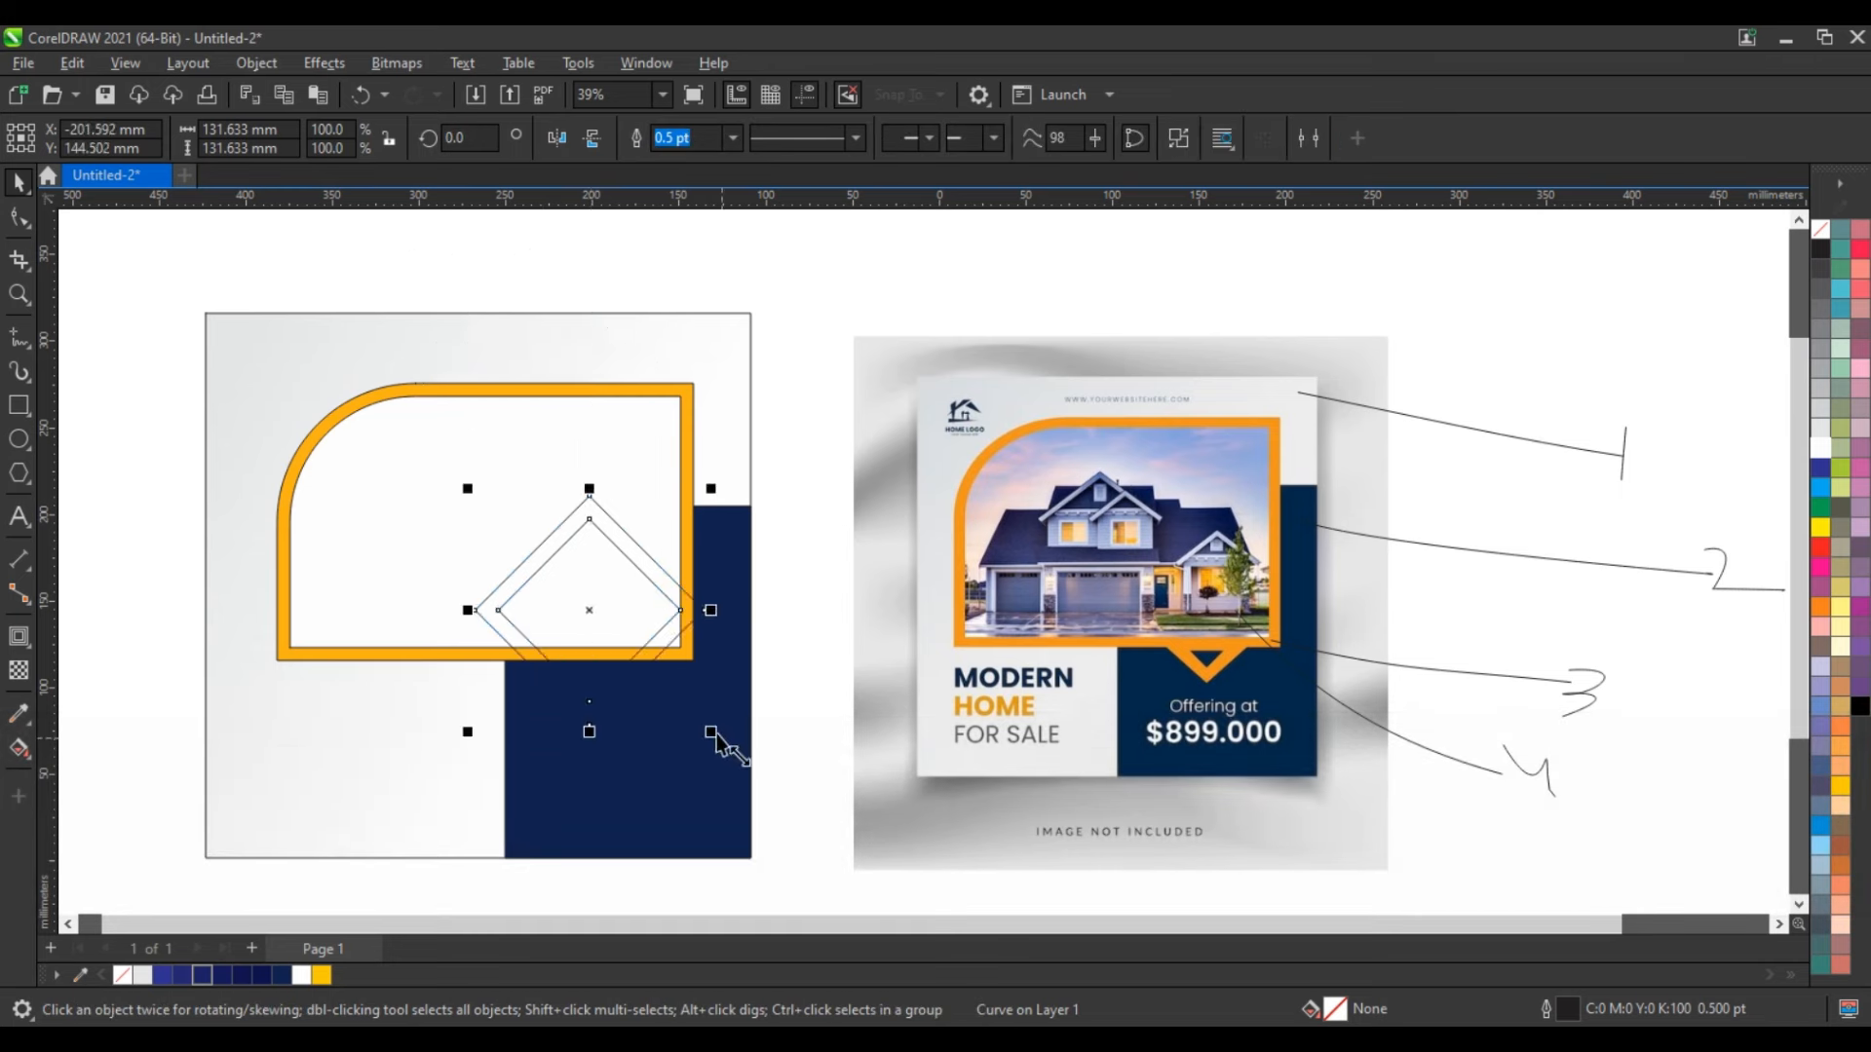
right_click(1822, 450)
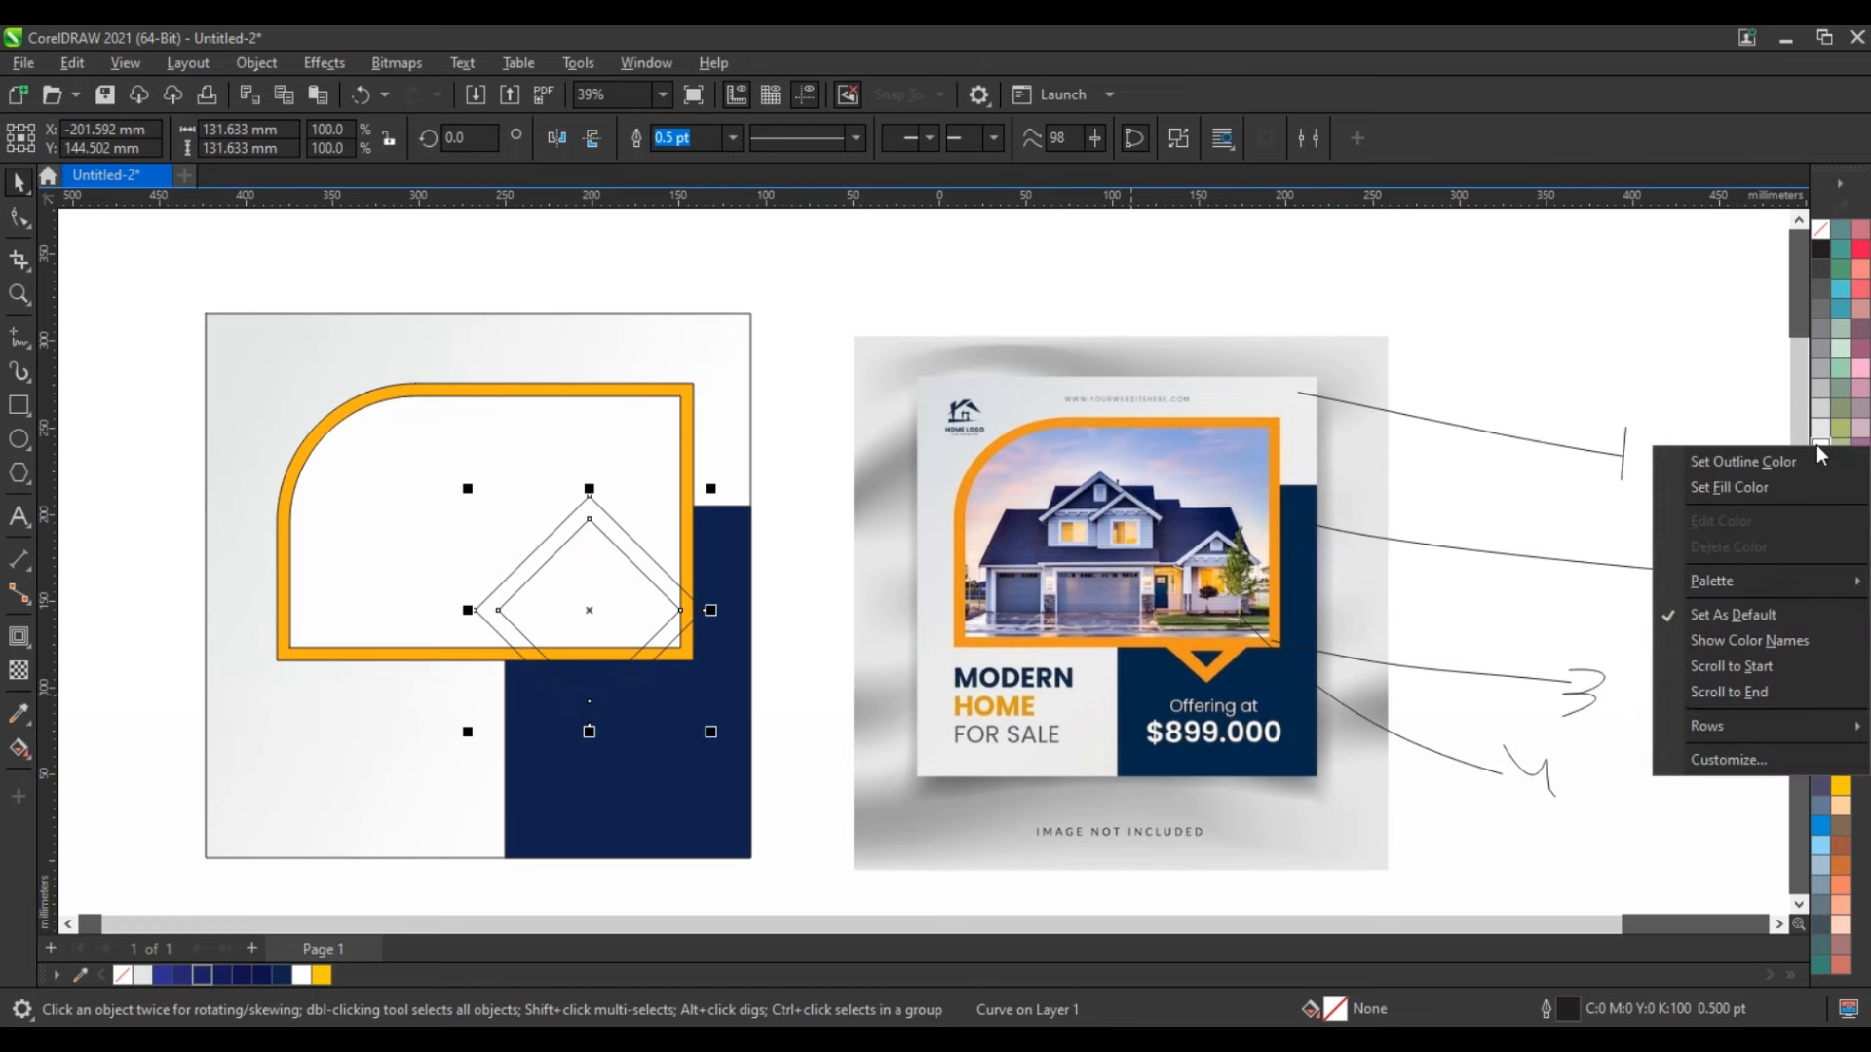
left_click(1771, 464)
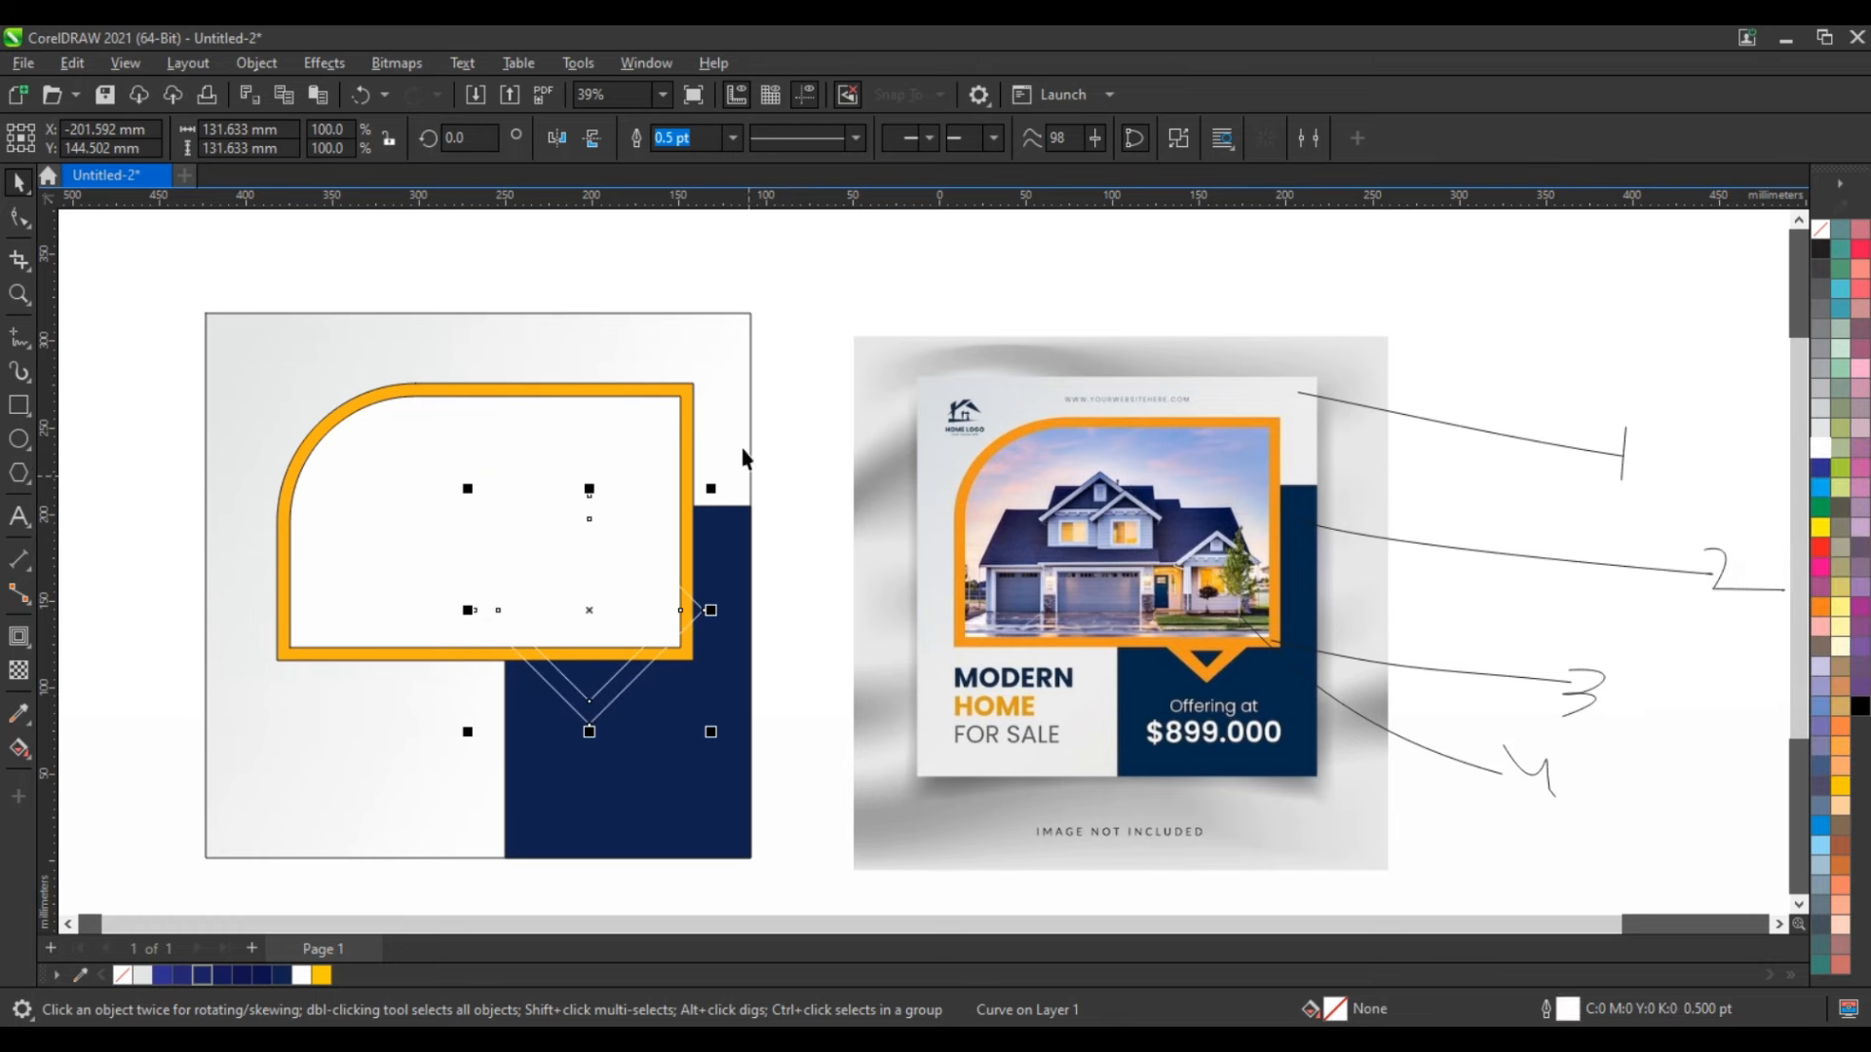
Nudge the diamond about 0.4 mm right and 1.7 mm up to adjust its overlap with the frame.
key("Right")
key("Right")
key("Right")
key("Right")
key("Up")
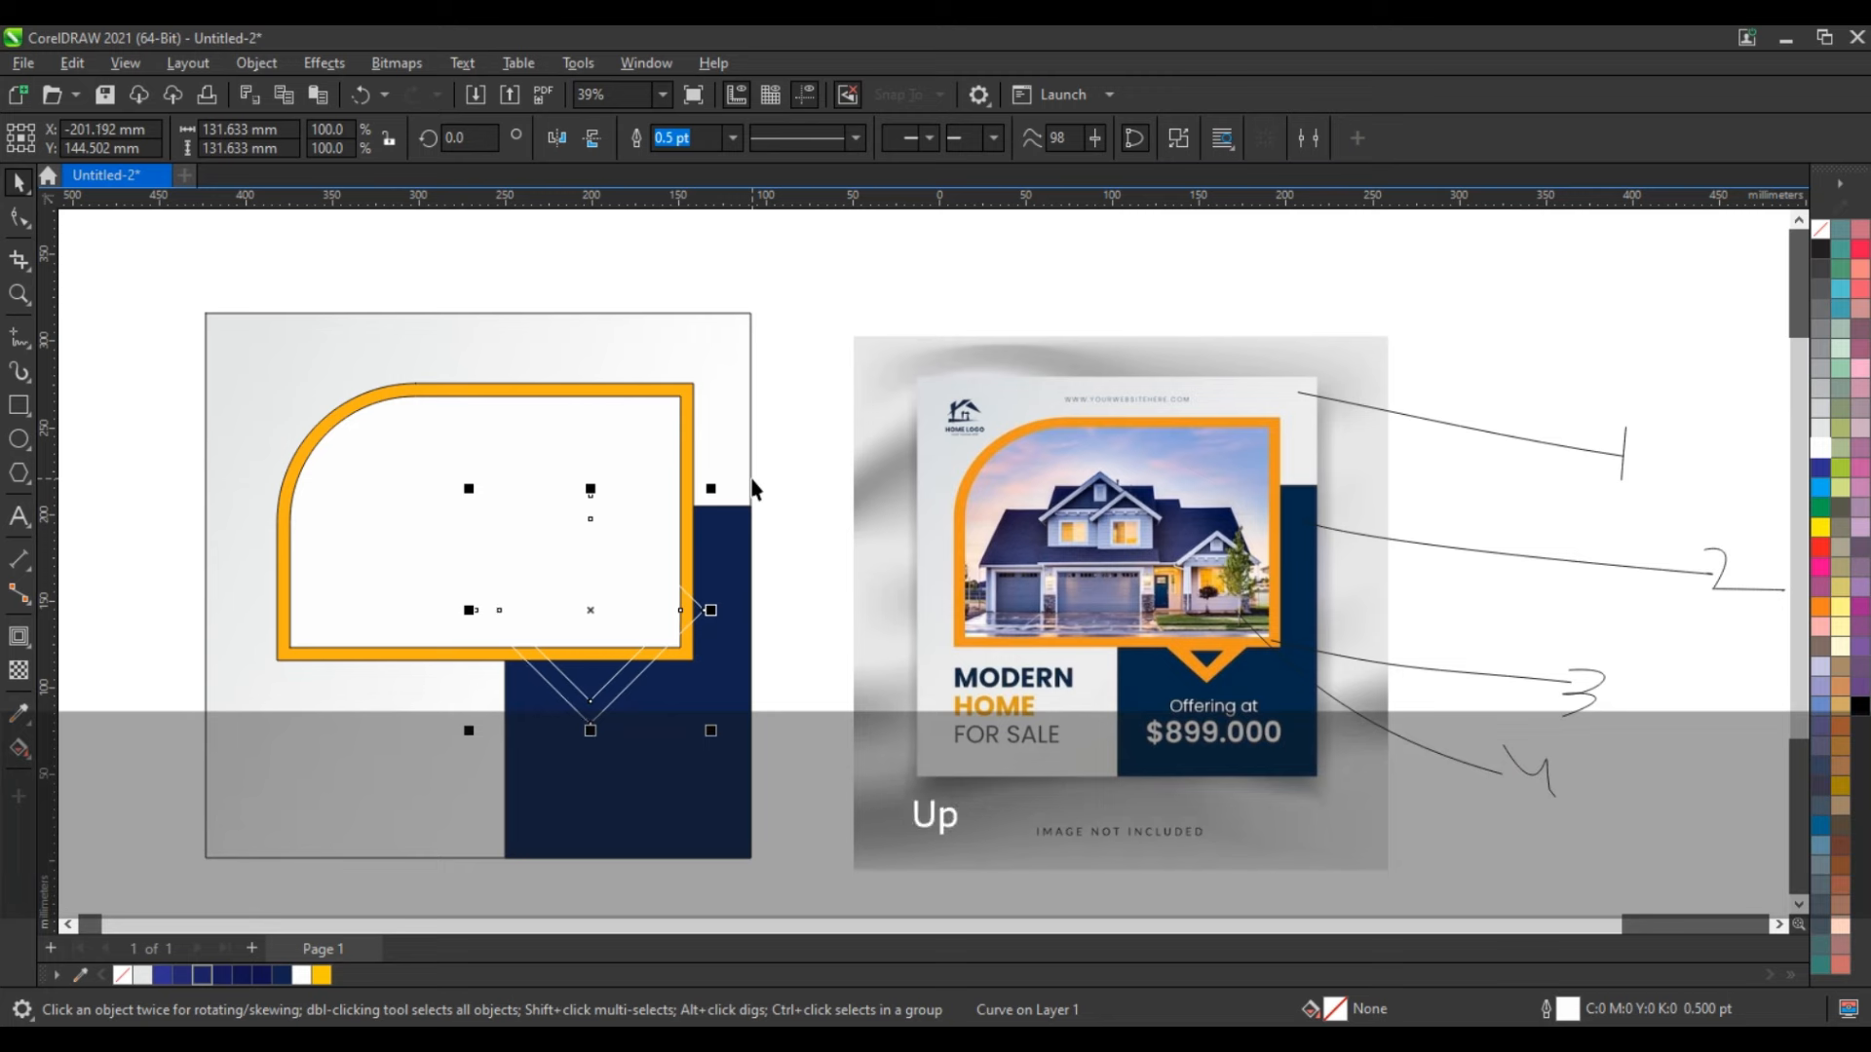
key("Up")
key("Up")
key("Up")
key("Up")
key("Up")
key("Up")
key("Up")
key("Up")
key("Up")
key("Up")
key("Up")
key("Up")
key("Up")
key("Up")
key("Up")
key("Up")
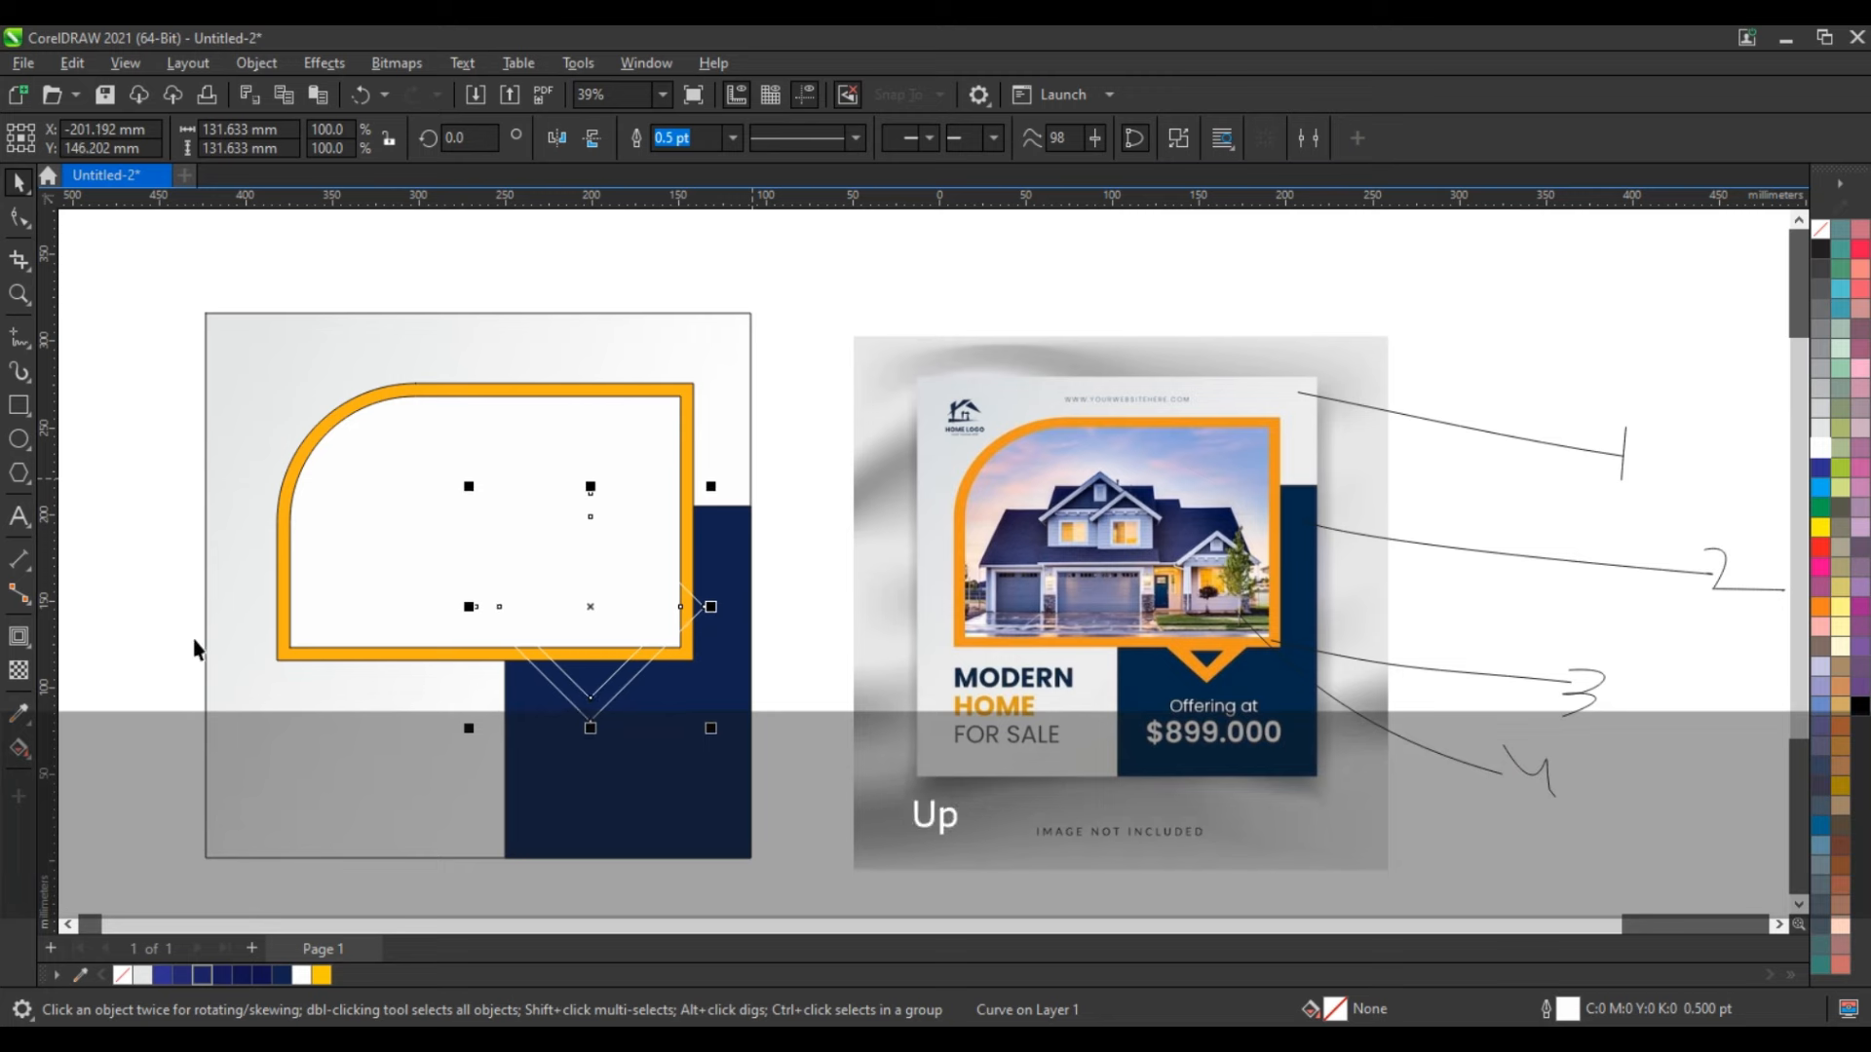
Smart-fill the V-shaped band of the diamond below the frame, and delete the original diamond outlines.
left_click(31, 762)
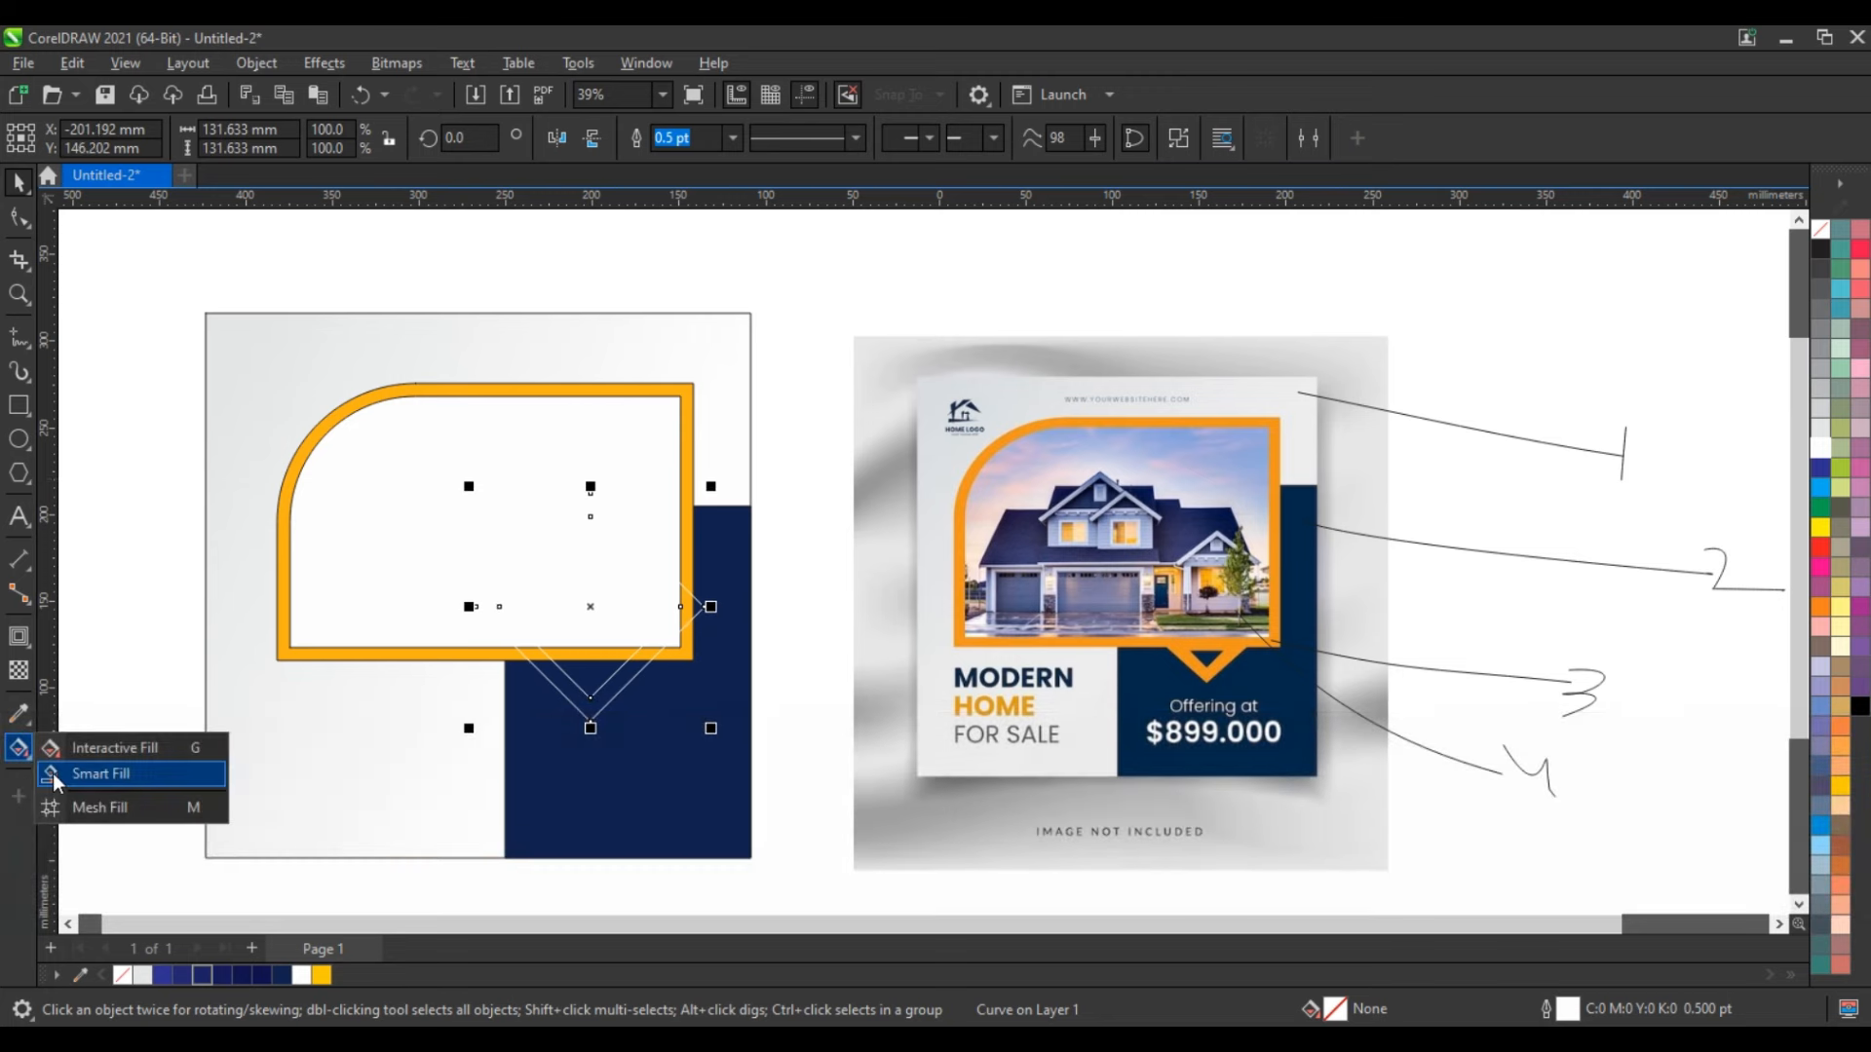
left_click(52, 769)
left_click(587, 706)
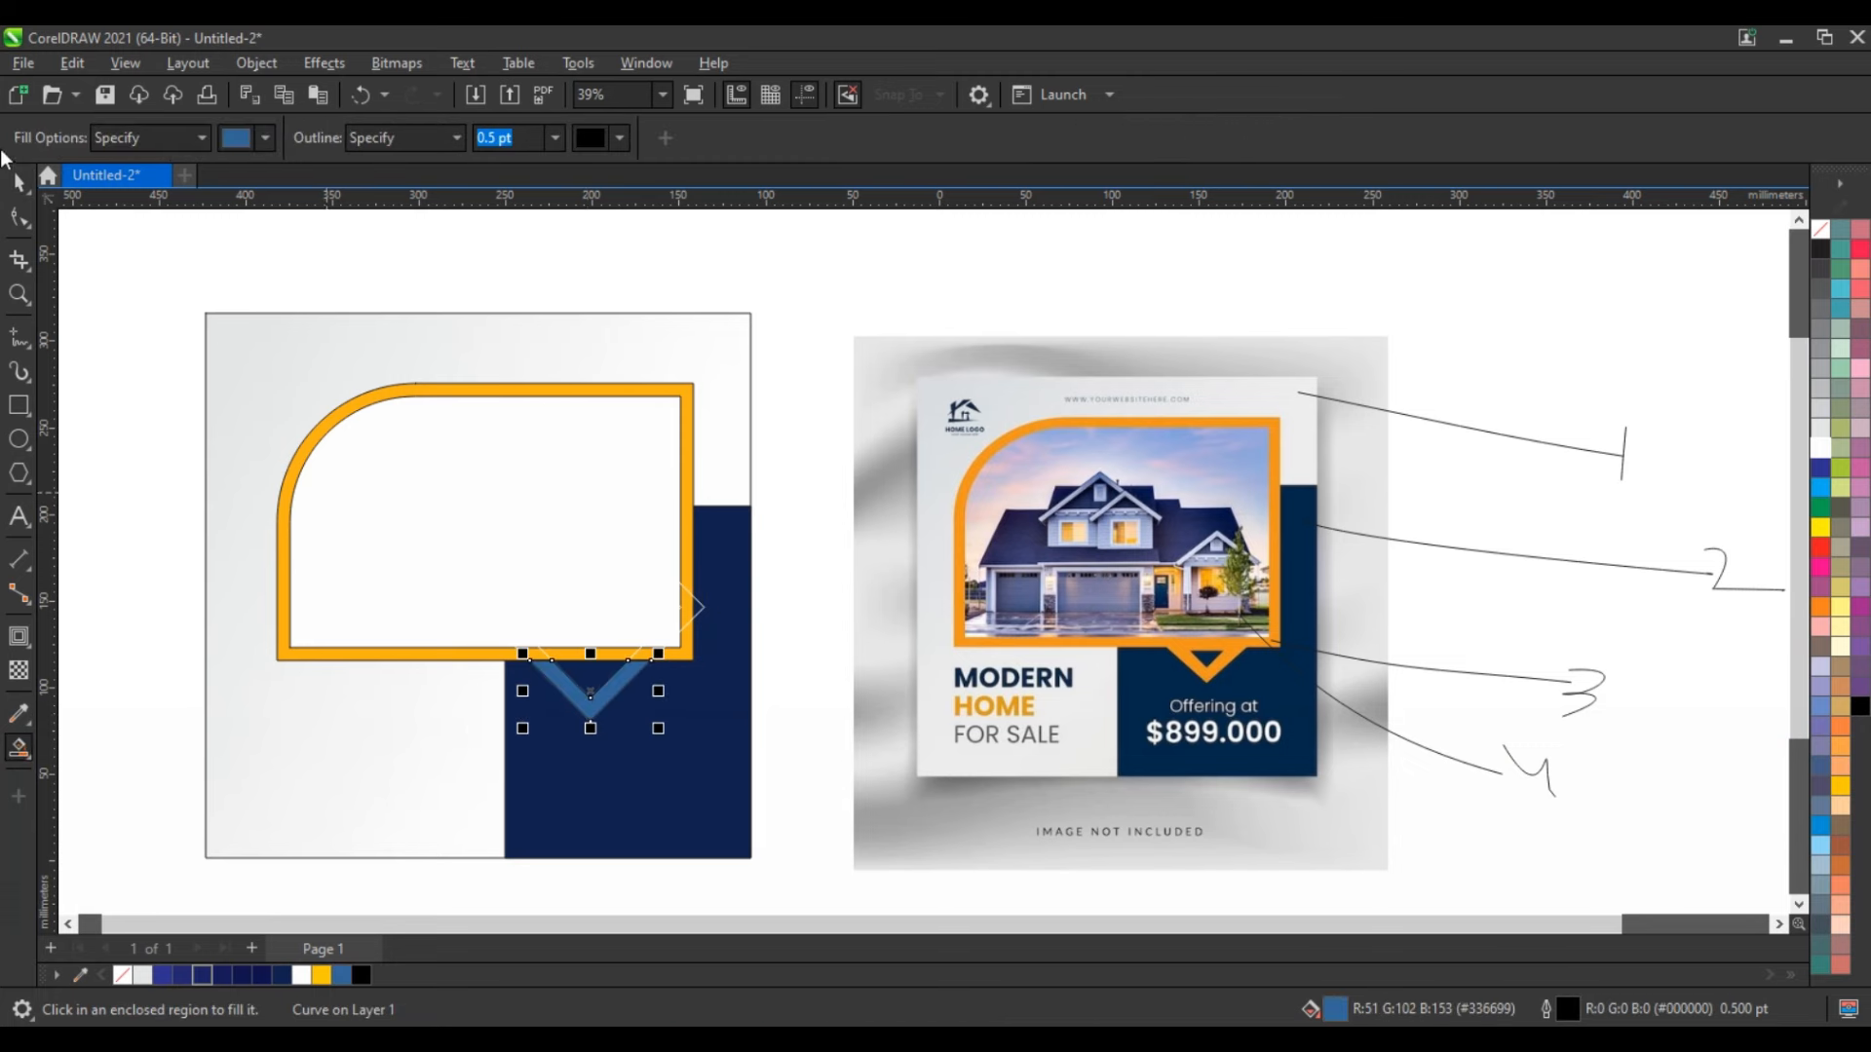
key("space")
left_click(693, 605)
key("Delete")
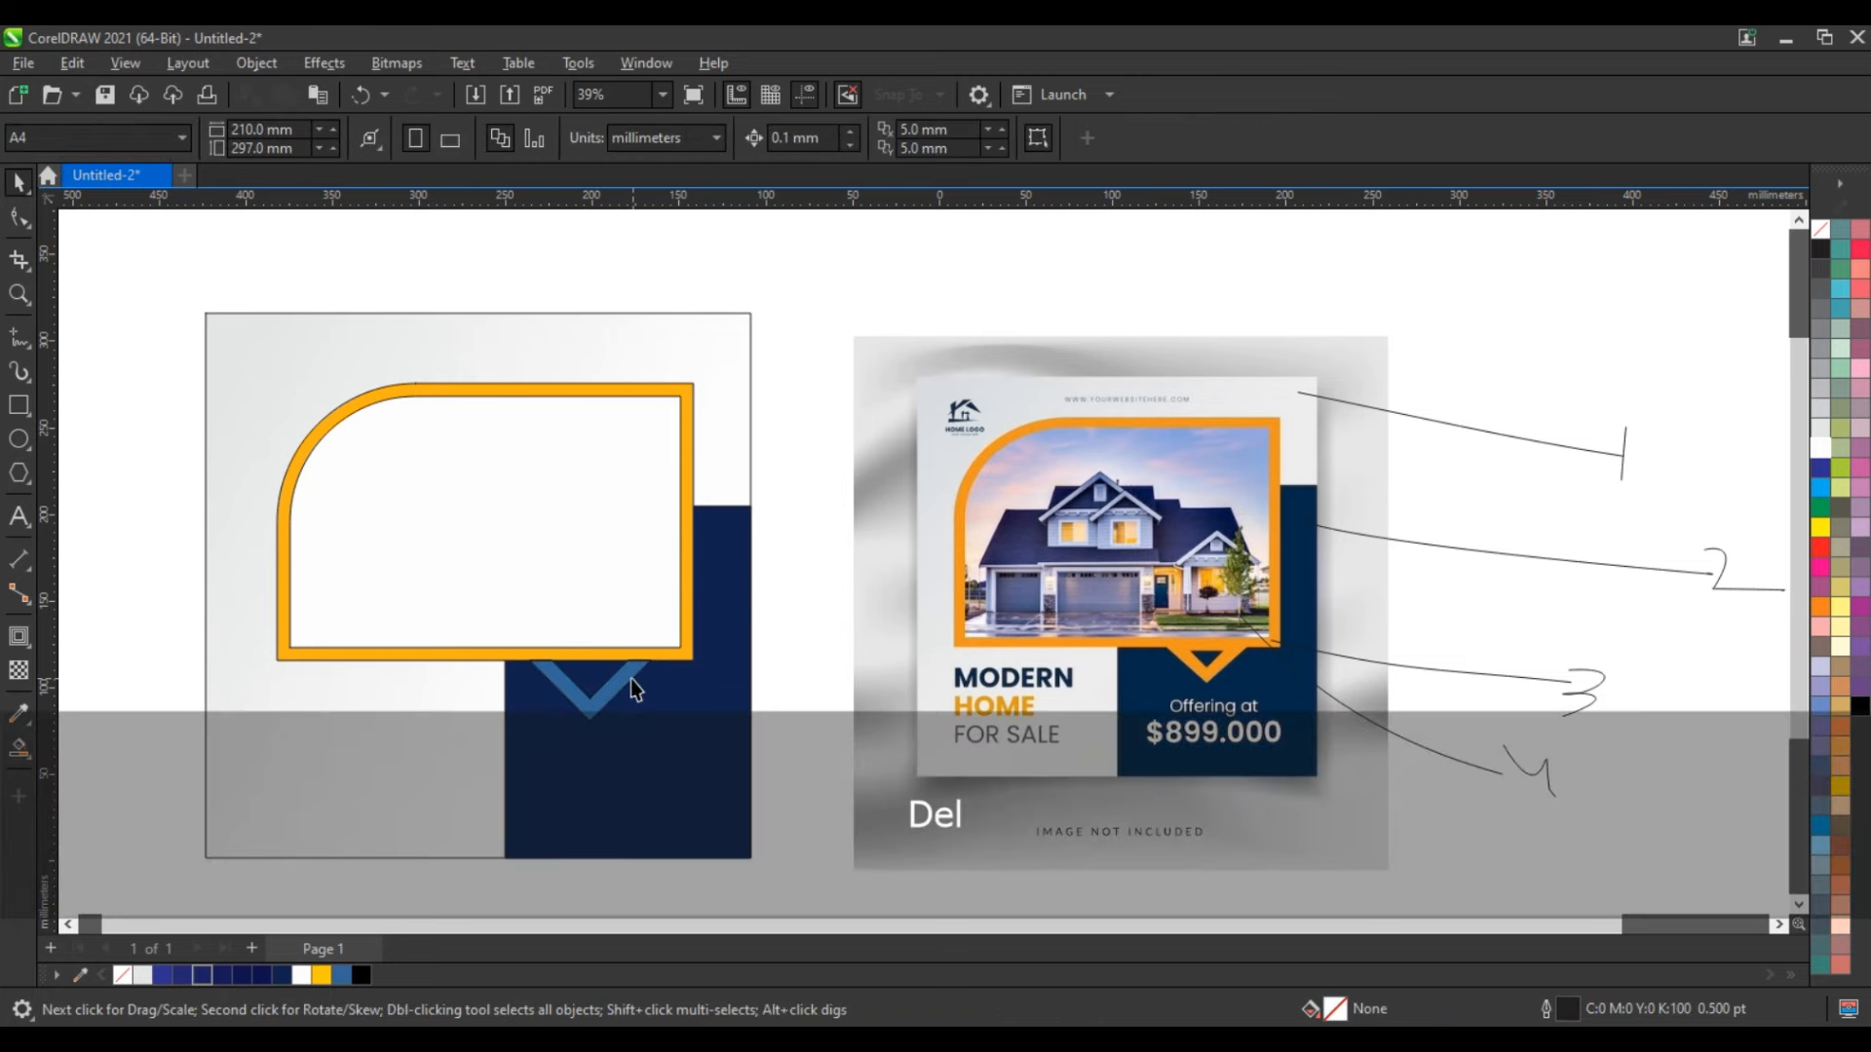
Weld the V-shaped pointer to the orange frame as a single shape.
left_click(684, 670, "shift")
left_click(687, 655, "shift")
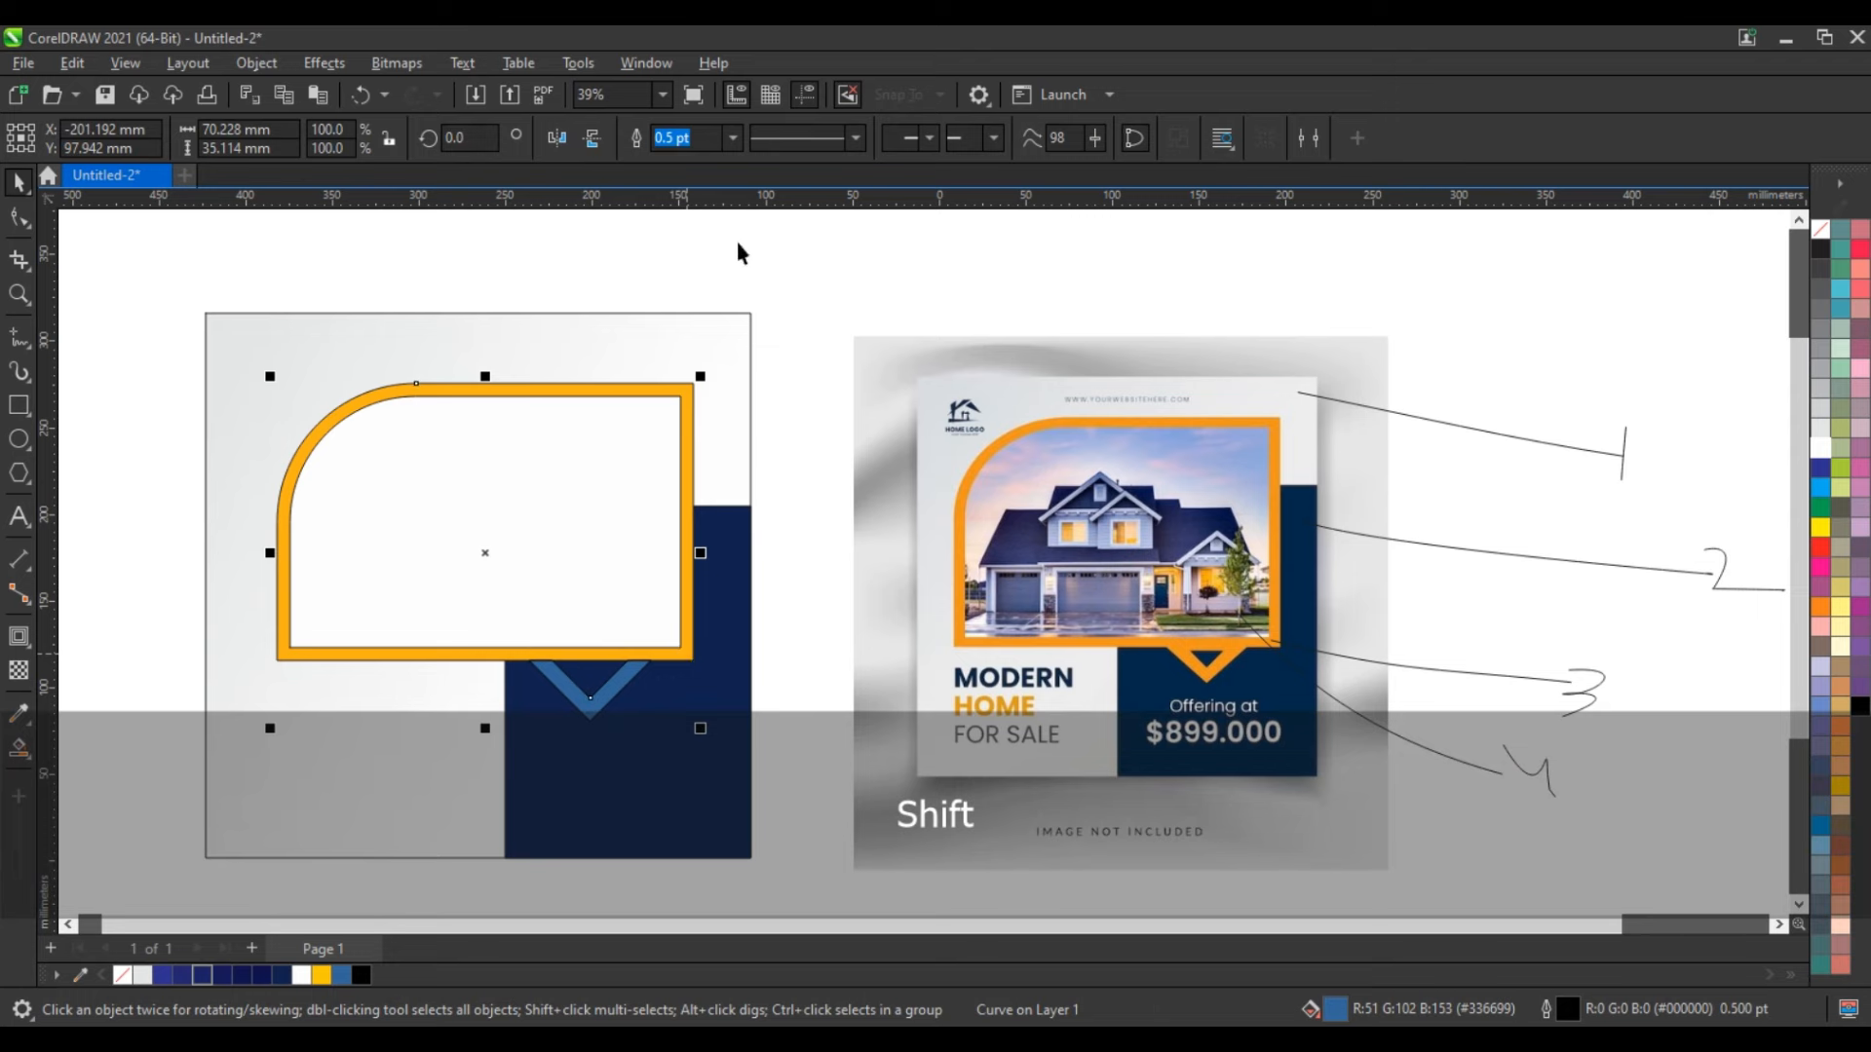
left_click(685, 143)
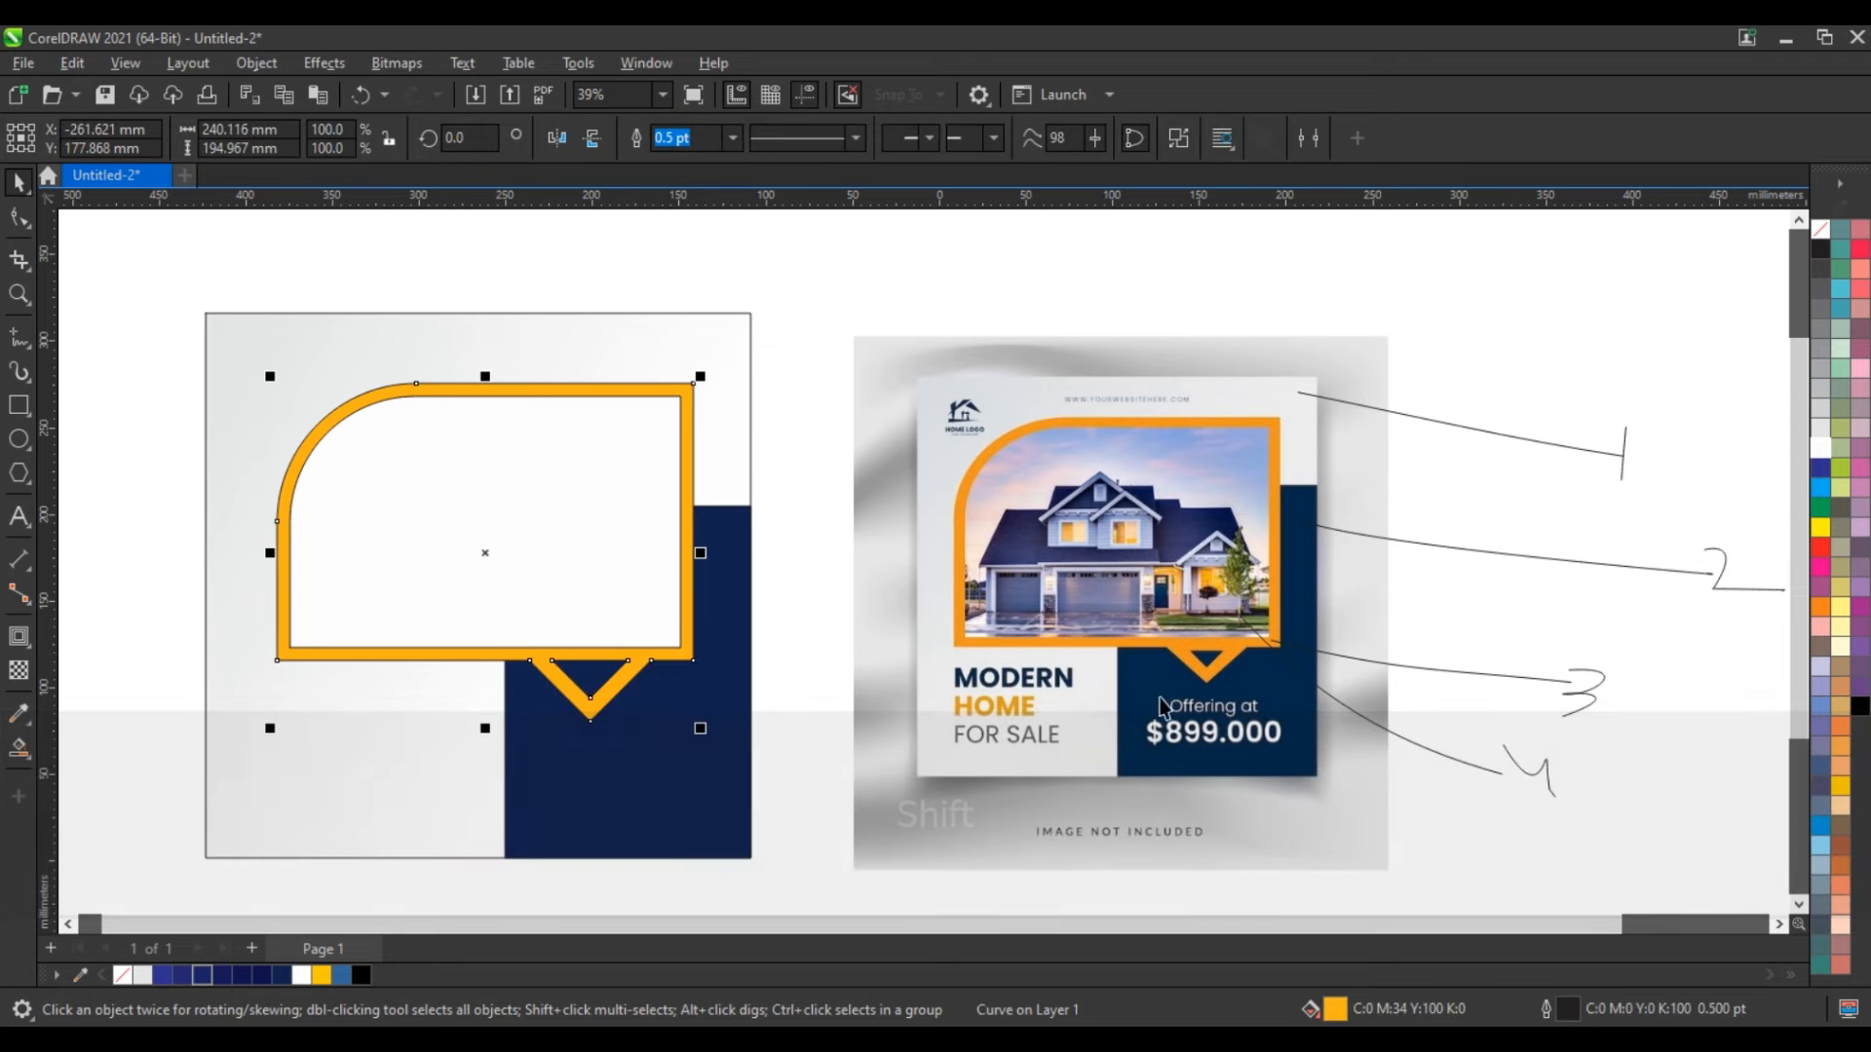
Remove the outlines from the orange frame and the white shape inside it.
left_click(778, 799)
left_click_drag(148, 334, 729, 752)
right_click(1824, 232)
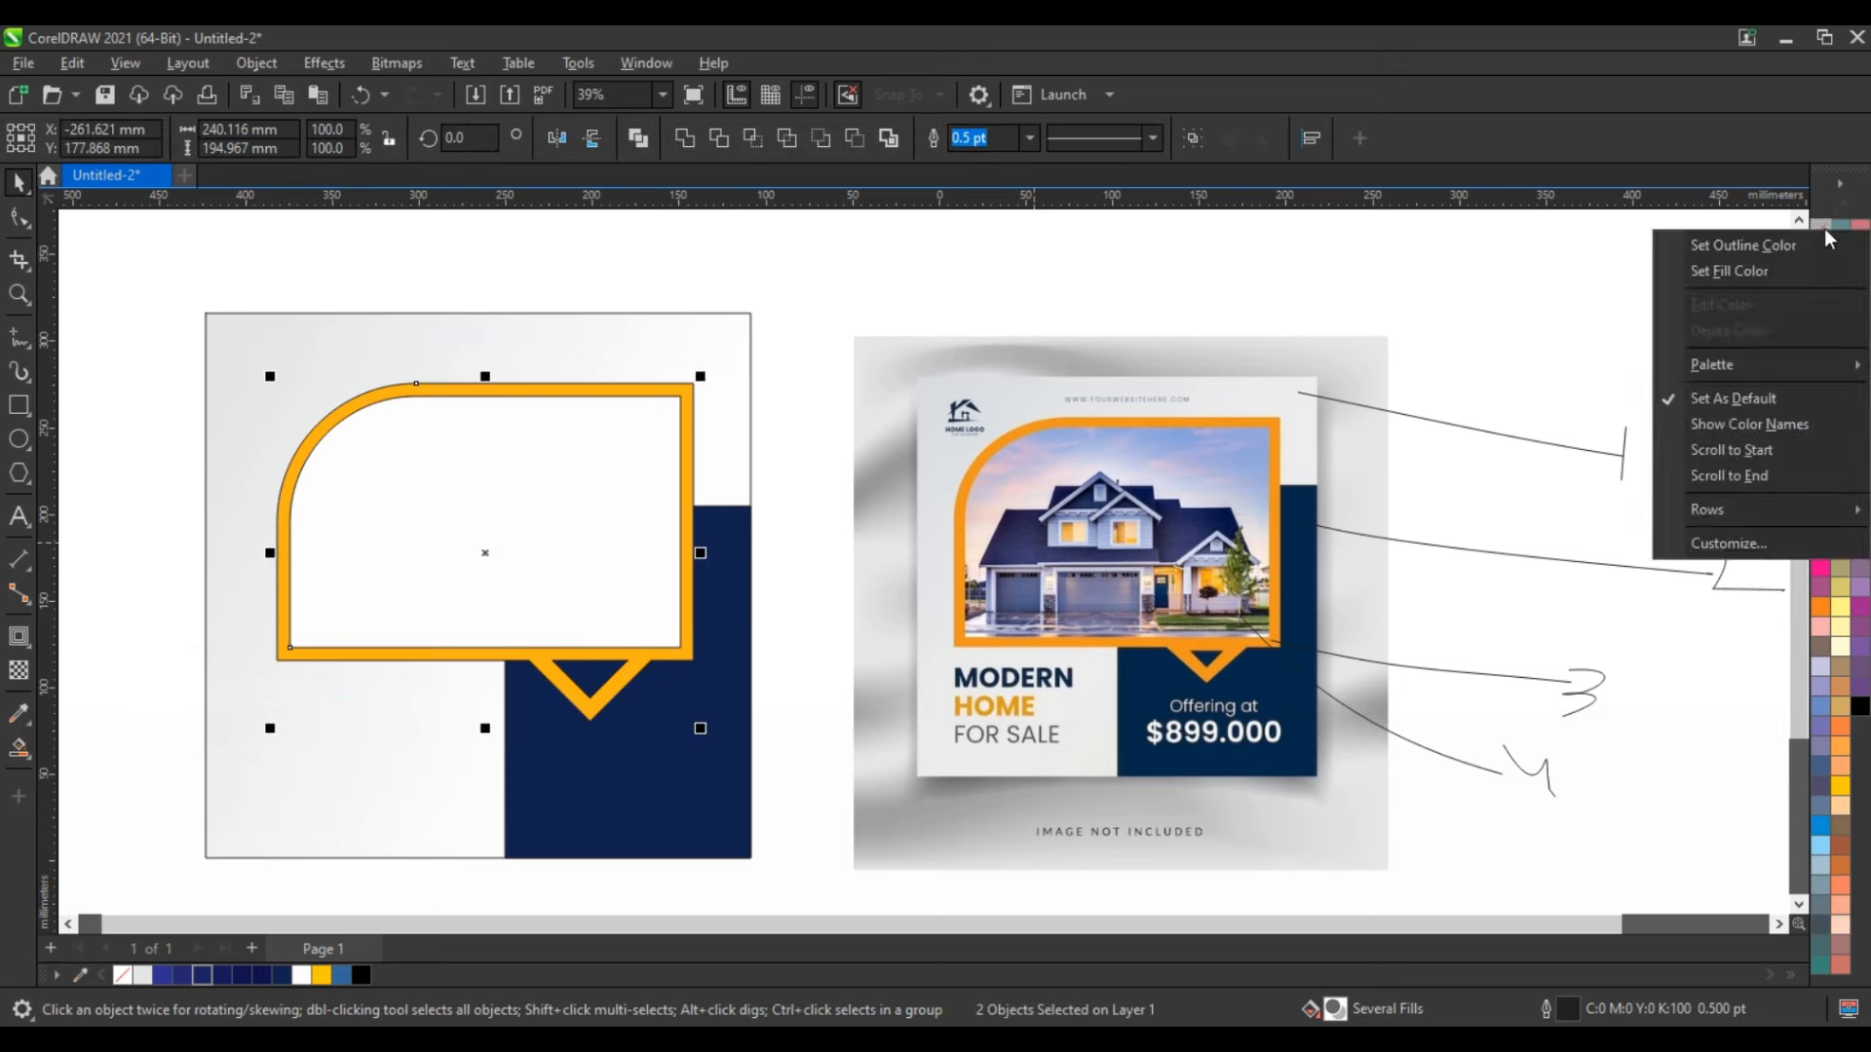
left_click(1793, 245)
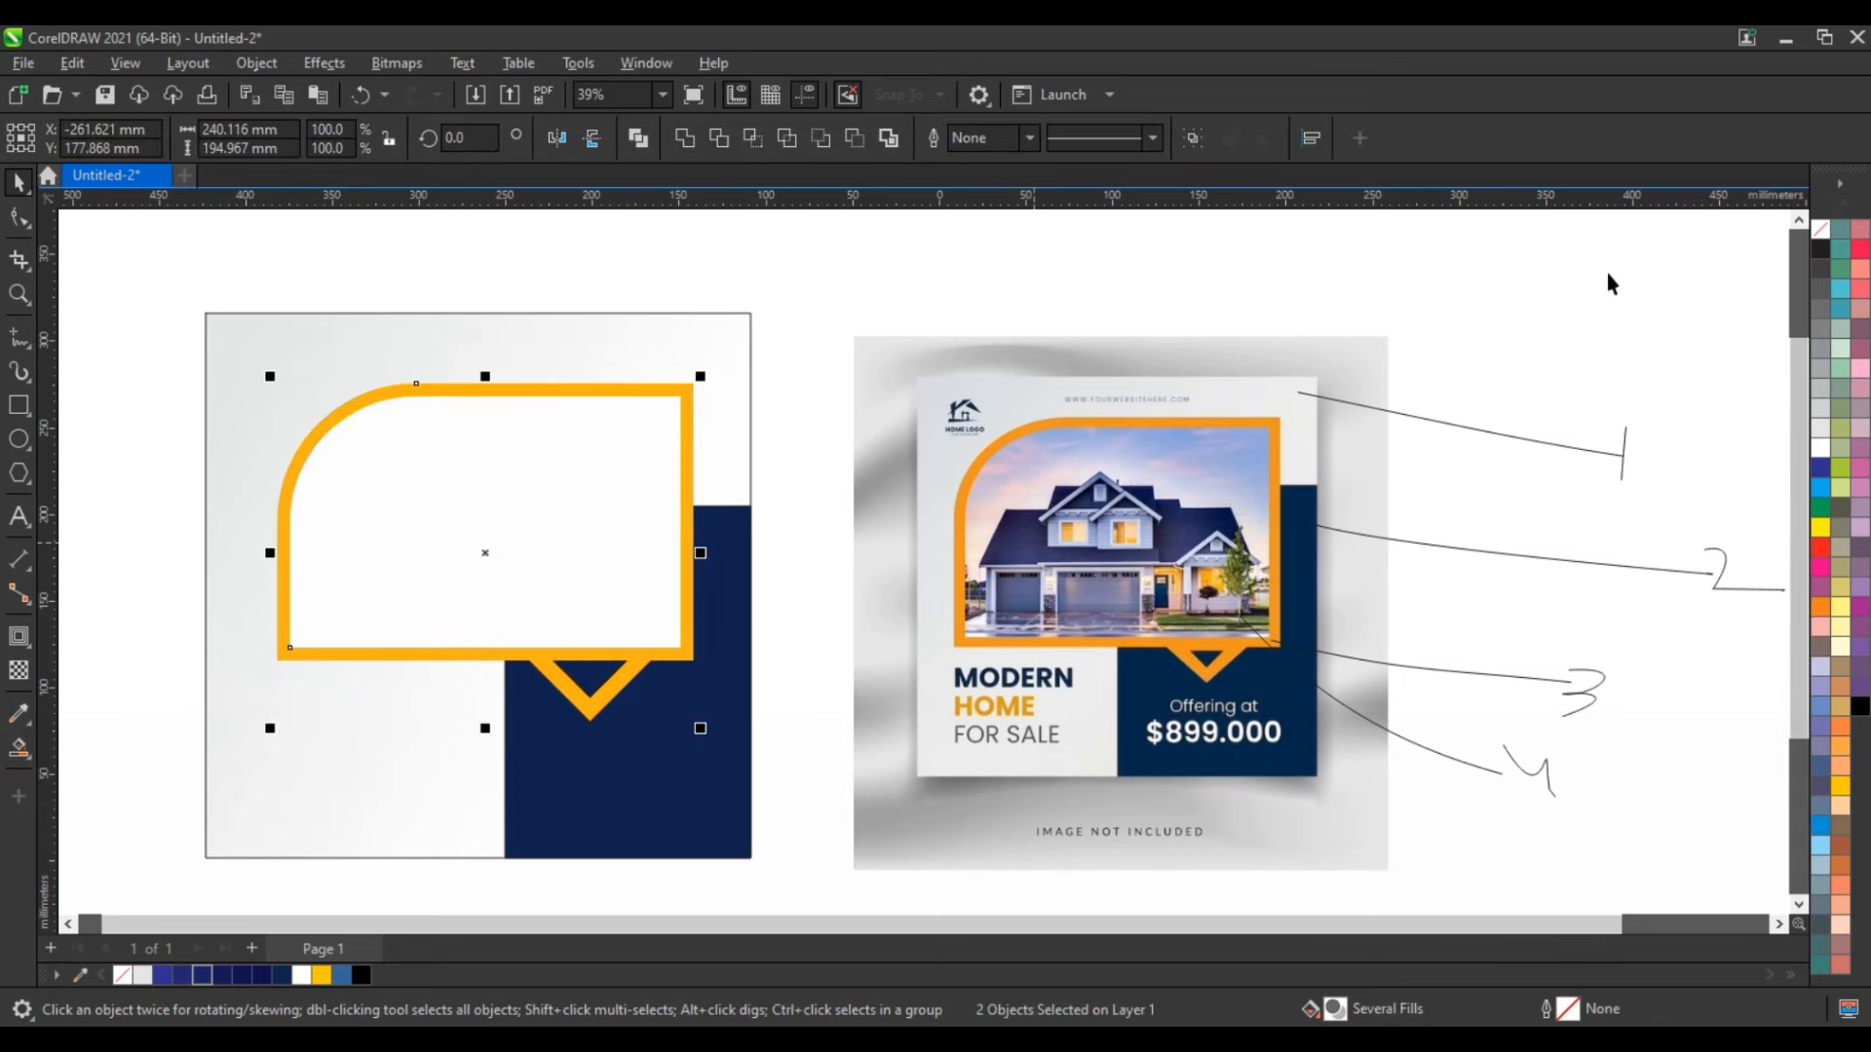
left_click(1477, 293)
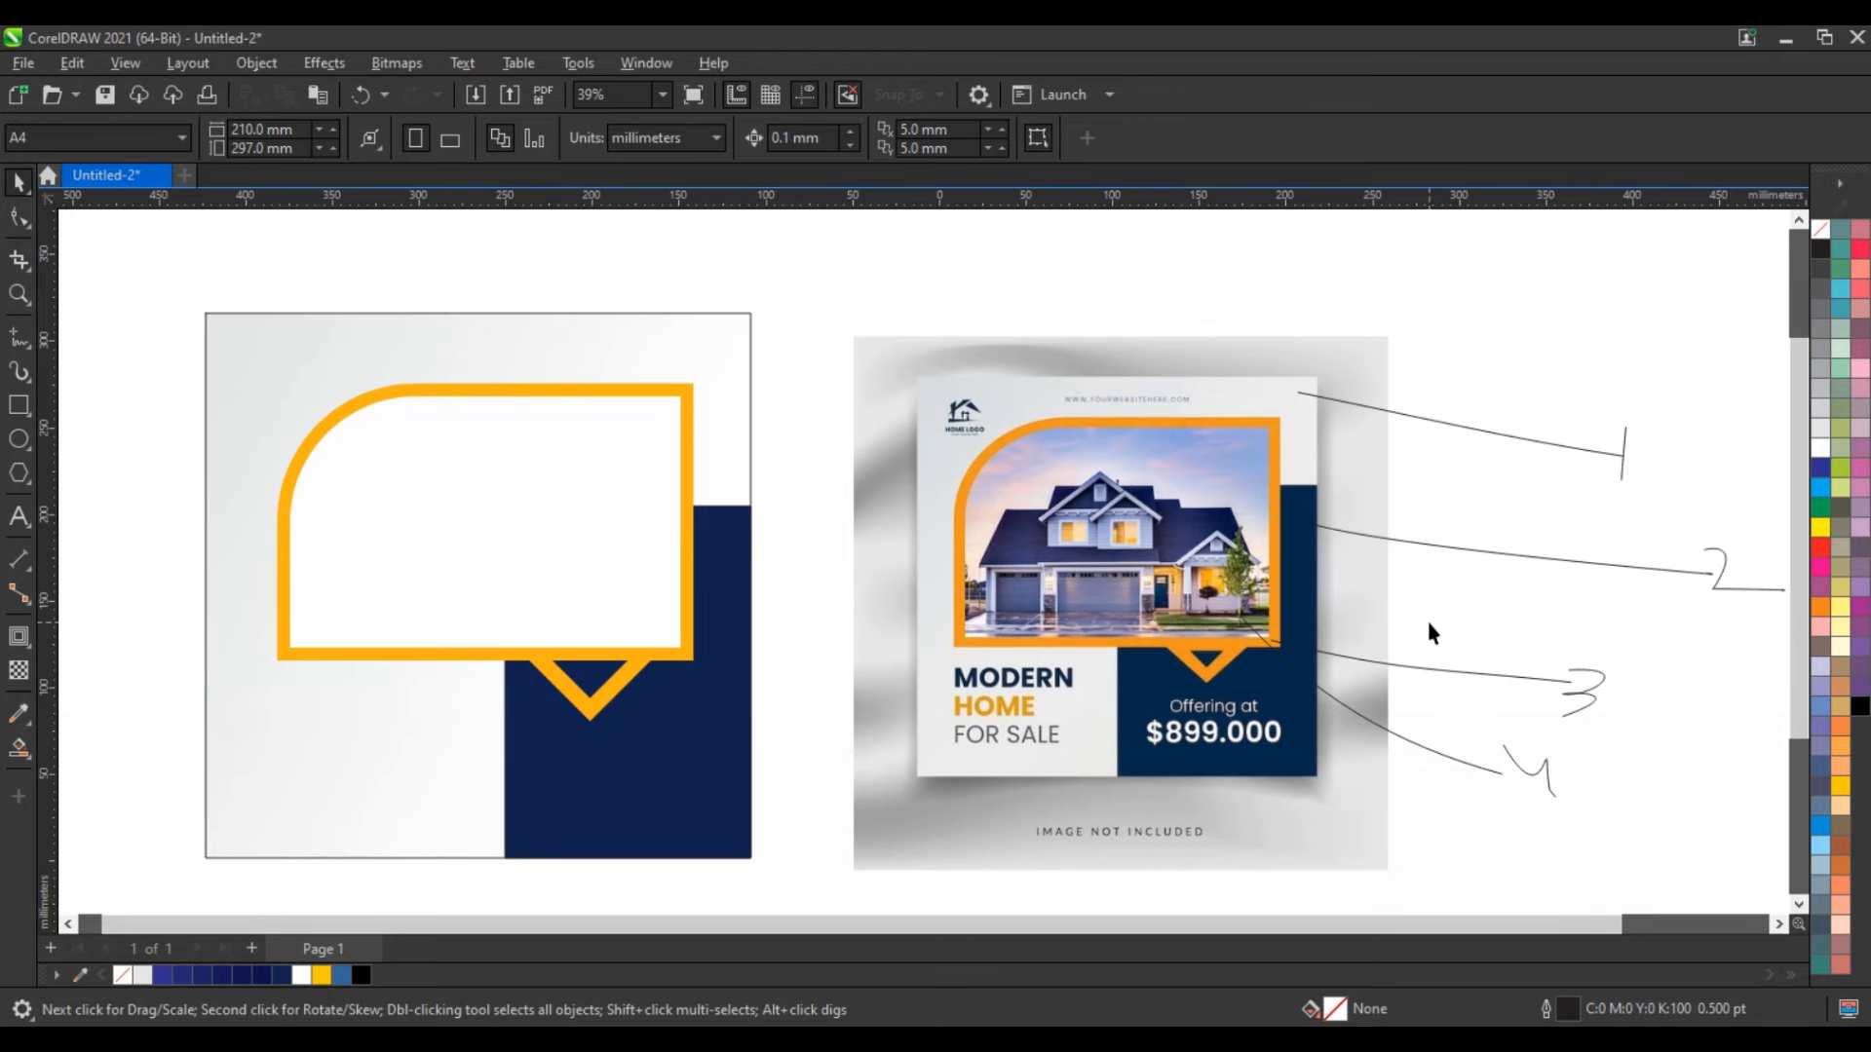
Paste the copied house photo and centre it horizontally and vertically on the white shape.
key("ctrl+v")
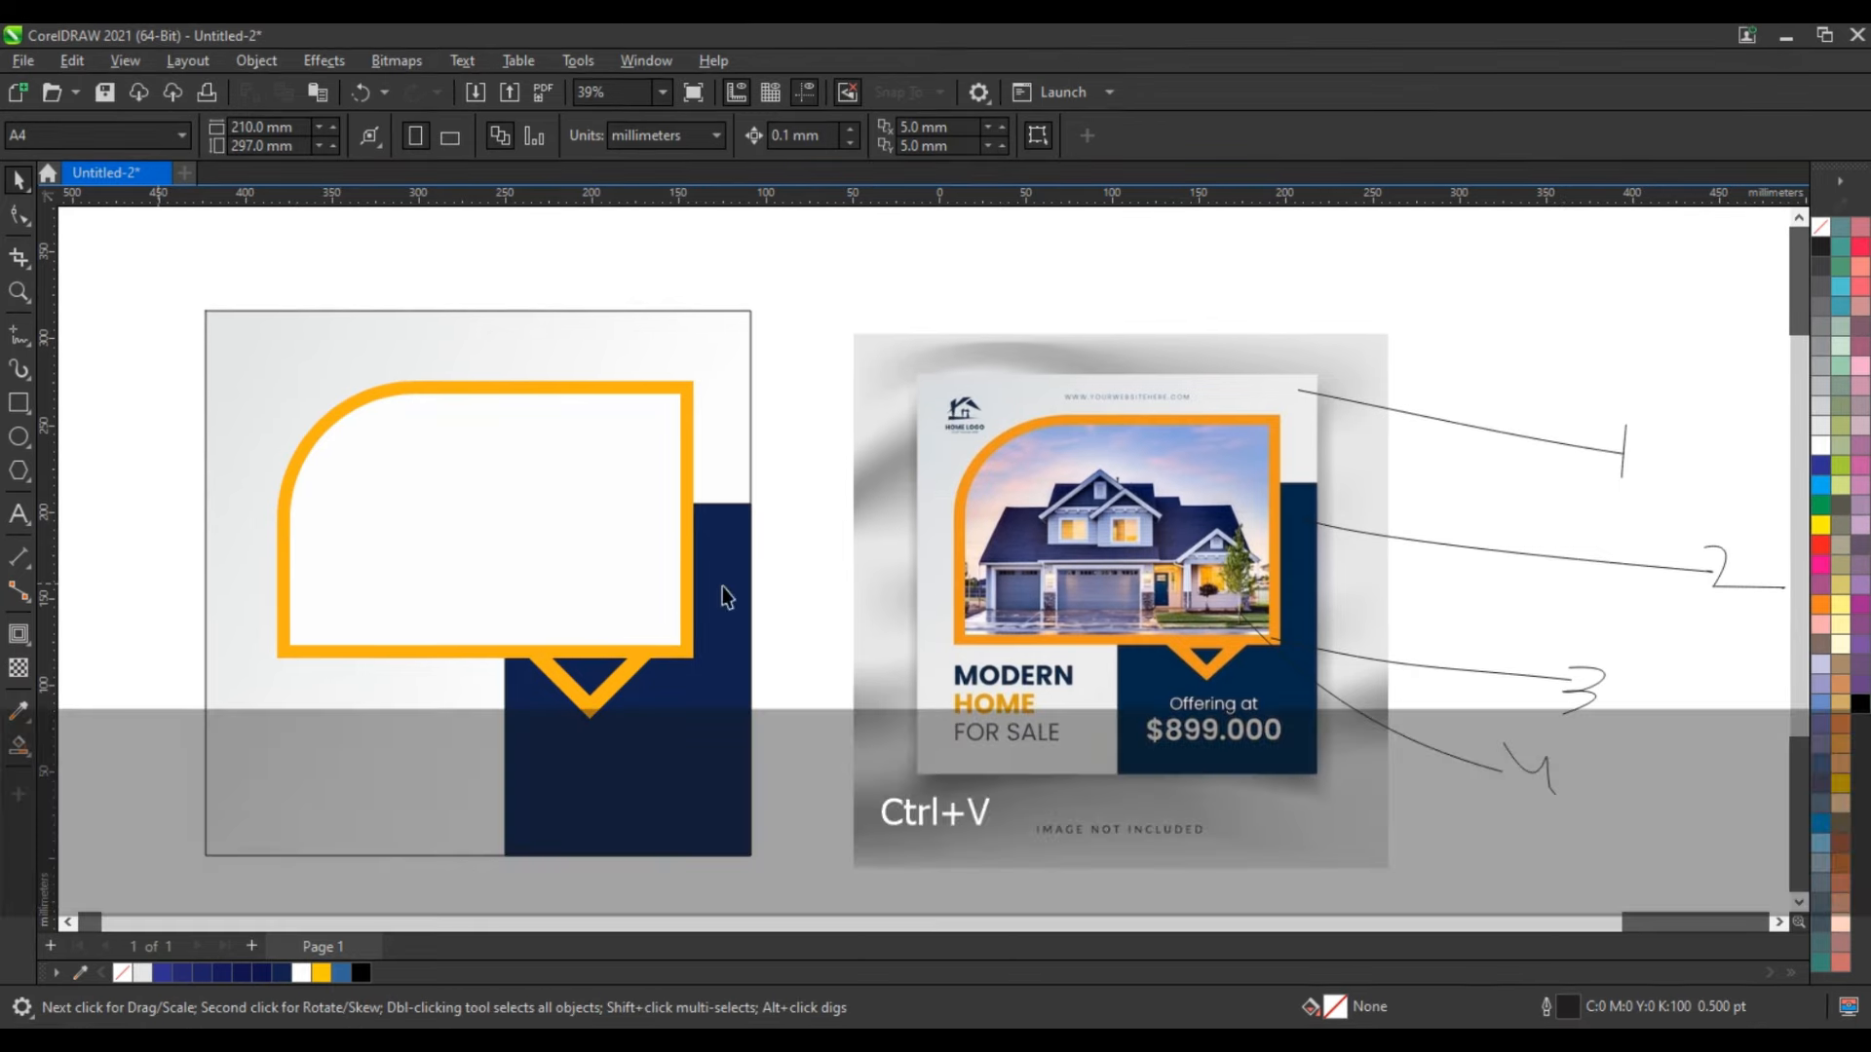
left_click(582, 574, "shift")
key("c")
key("e")
left_click(885, 418)
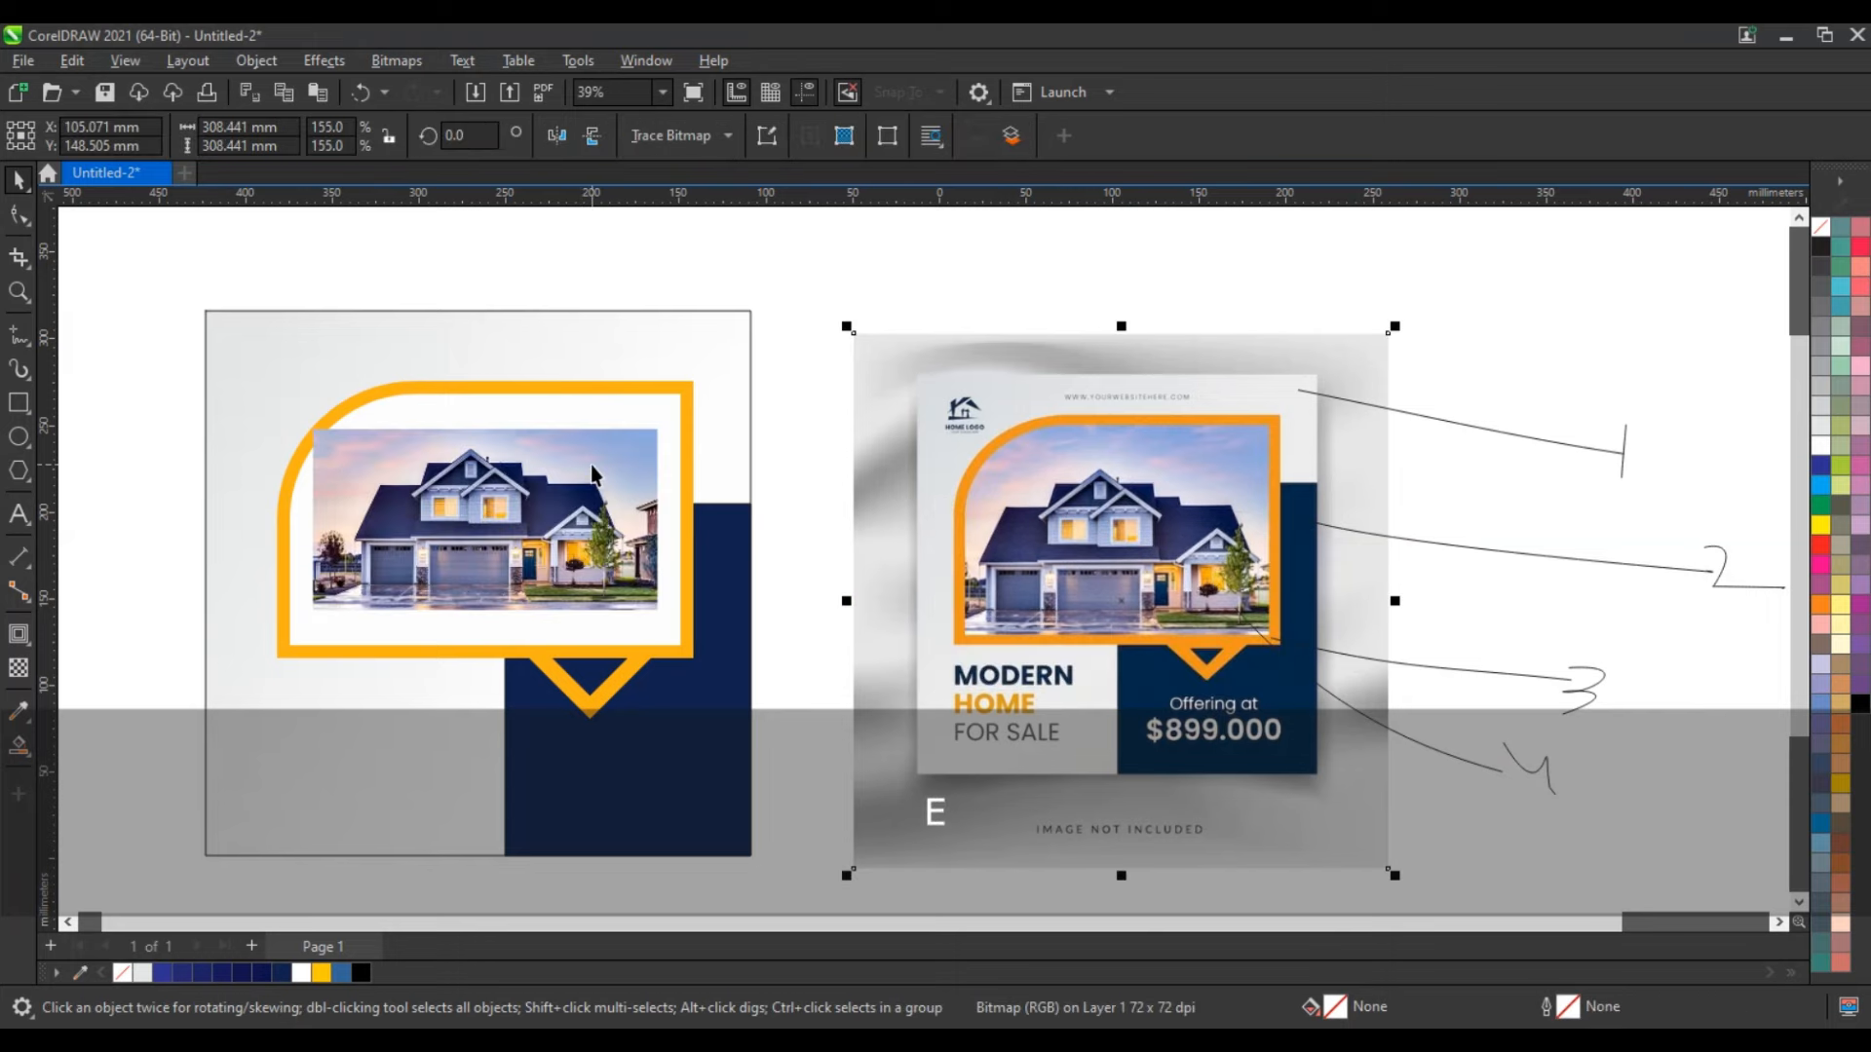
PowerClip the house photo inside the white rounded shape.
right_click(591, 465)
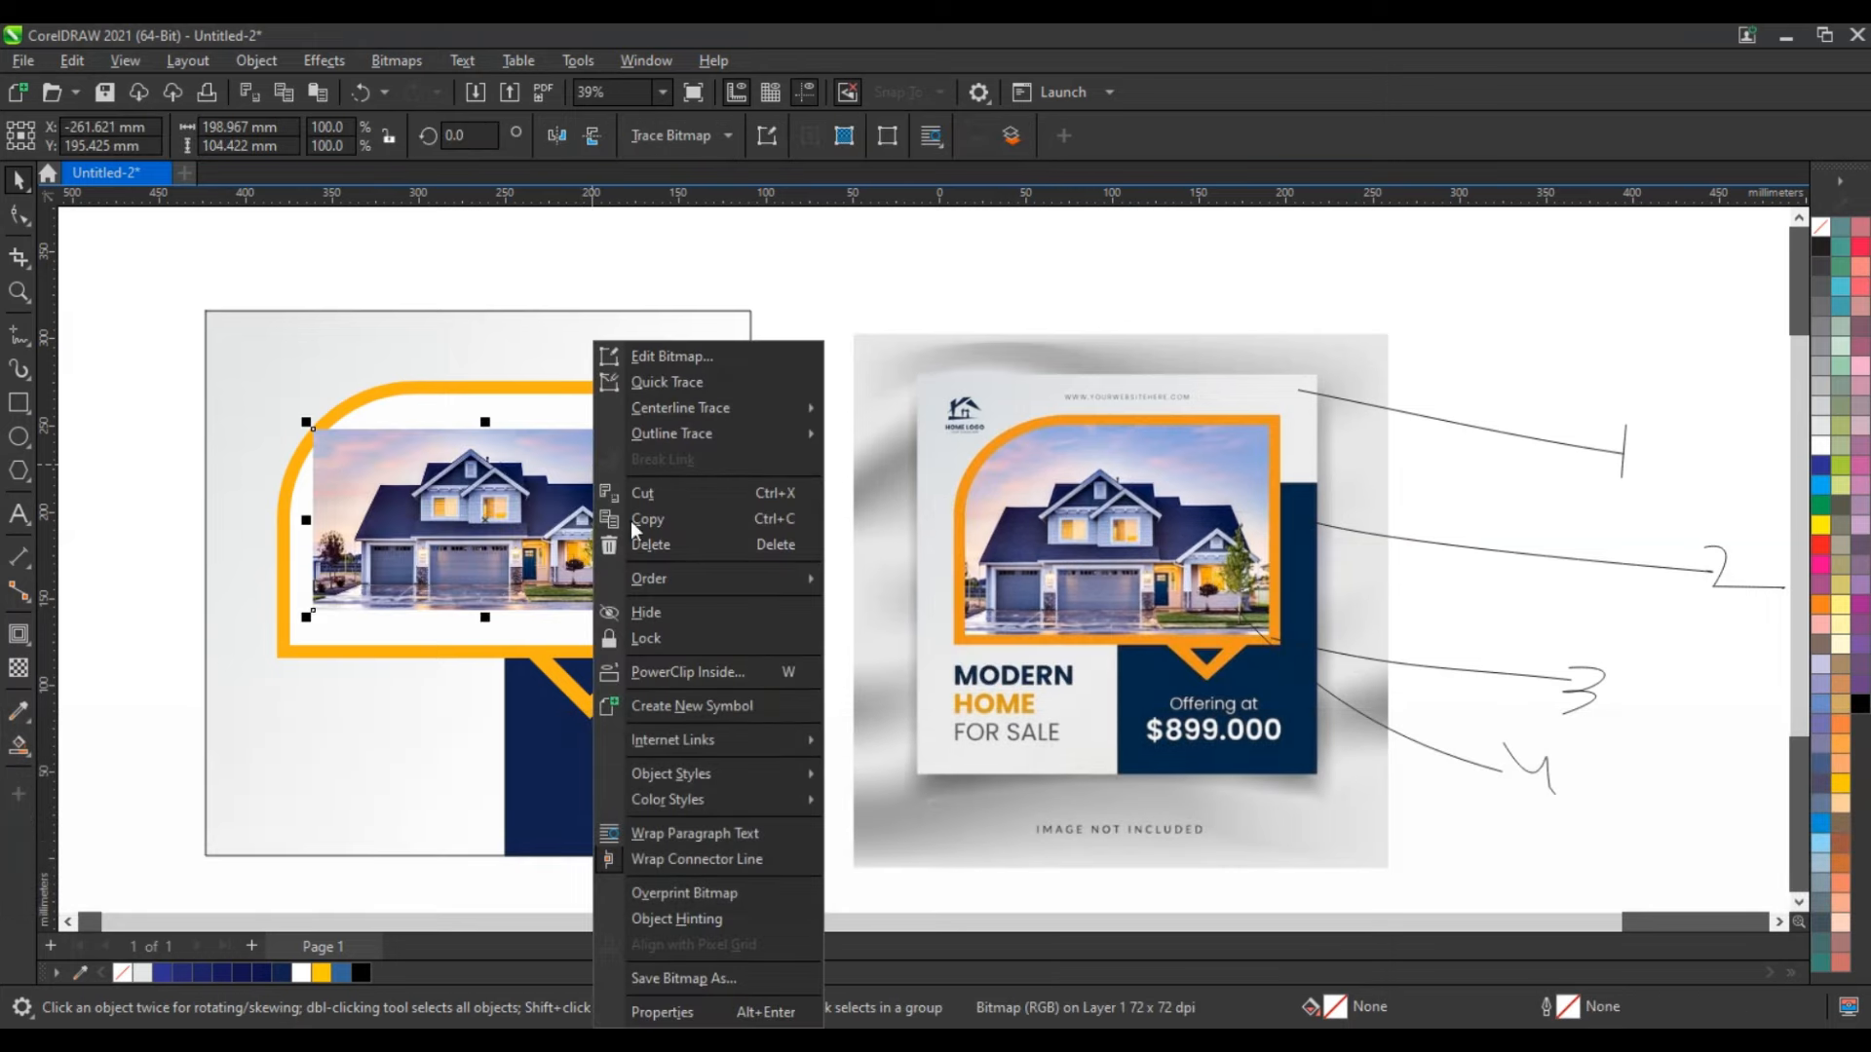
left_click(660, 665)
left_click(599, 407)
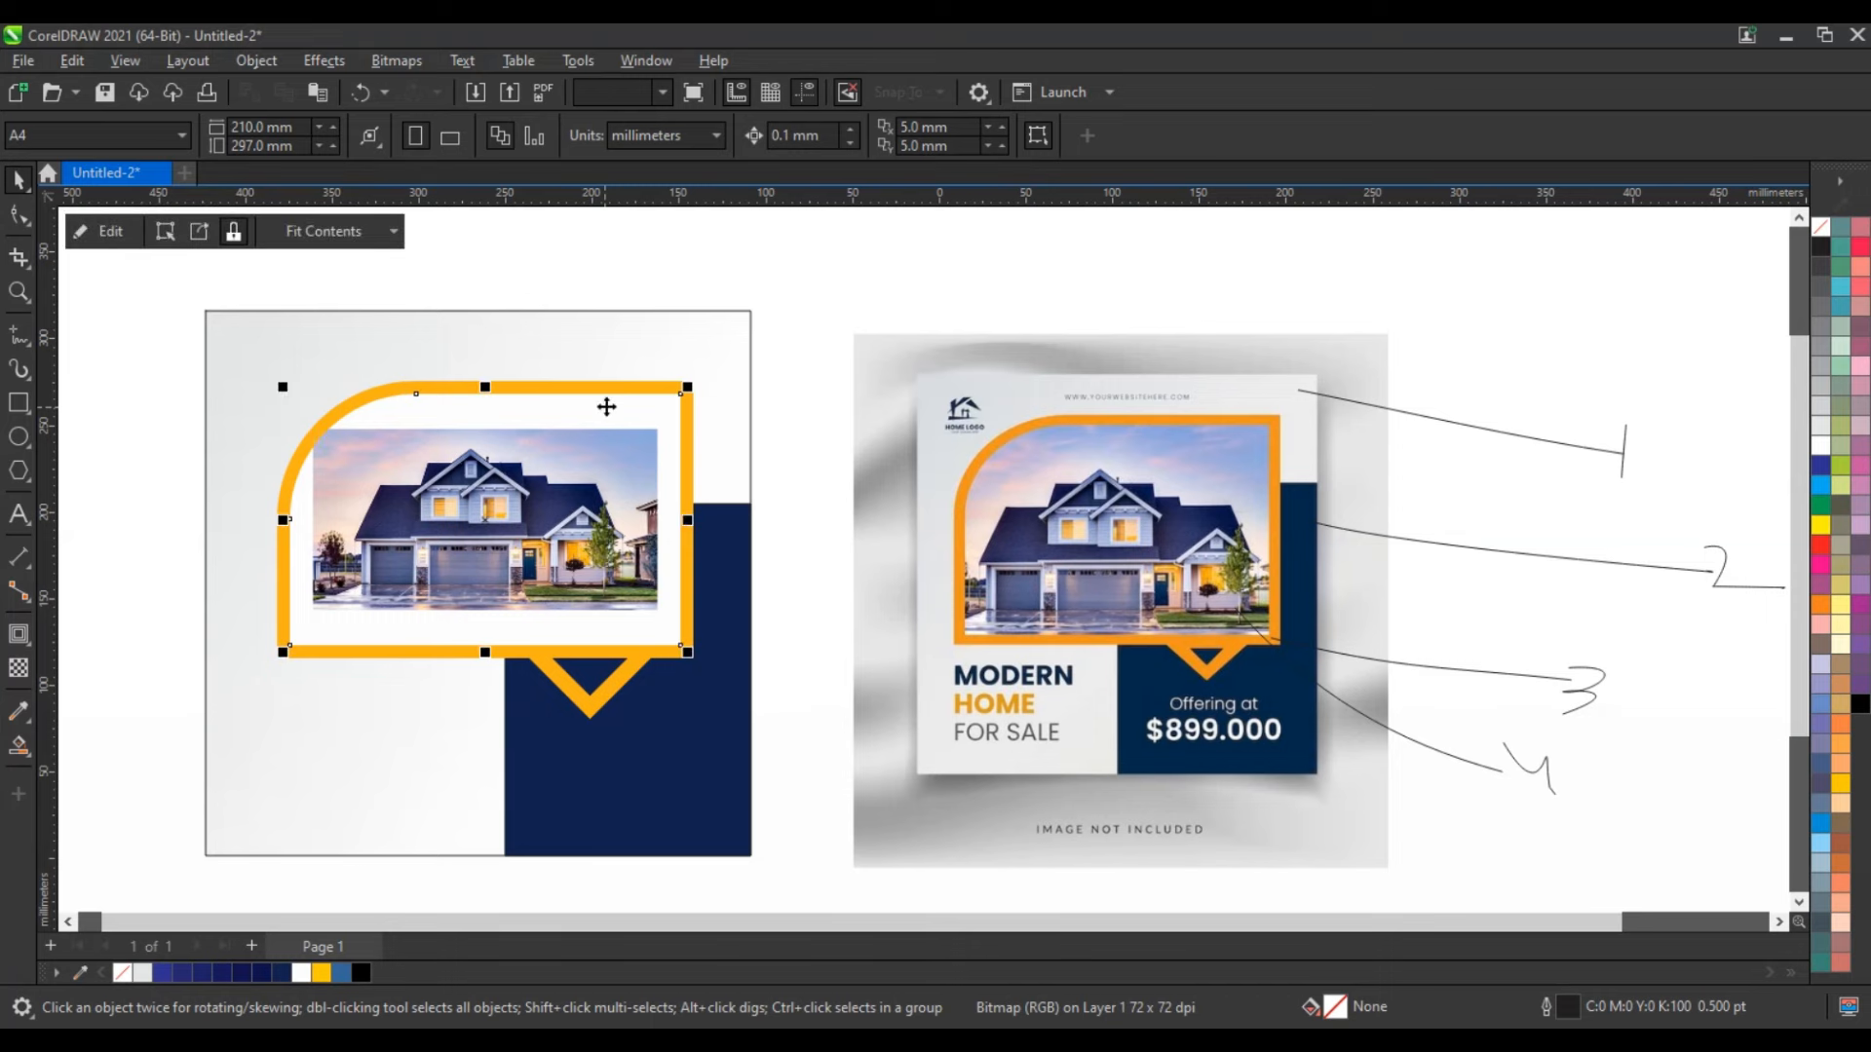
Enlarge the clipped house photo to about 283 × 149 mm so it fills the frame, and finish editing the PowerClip.
right_click(605, 406)
left_click(675, 339)
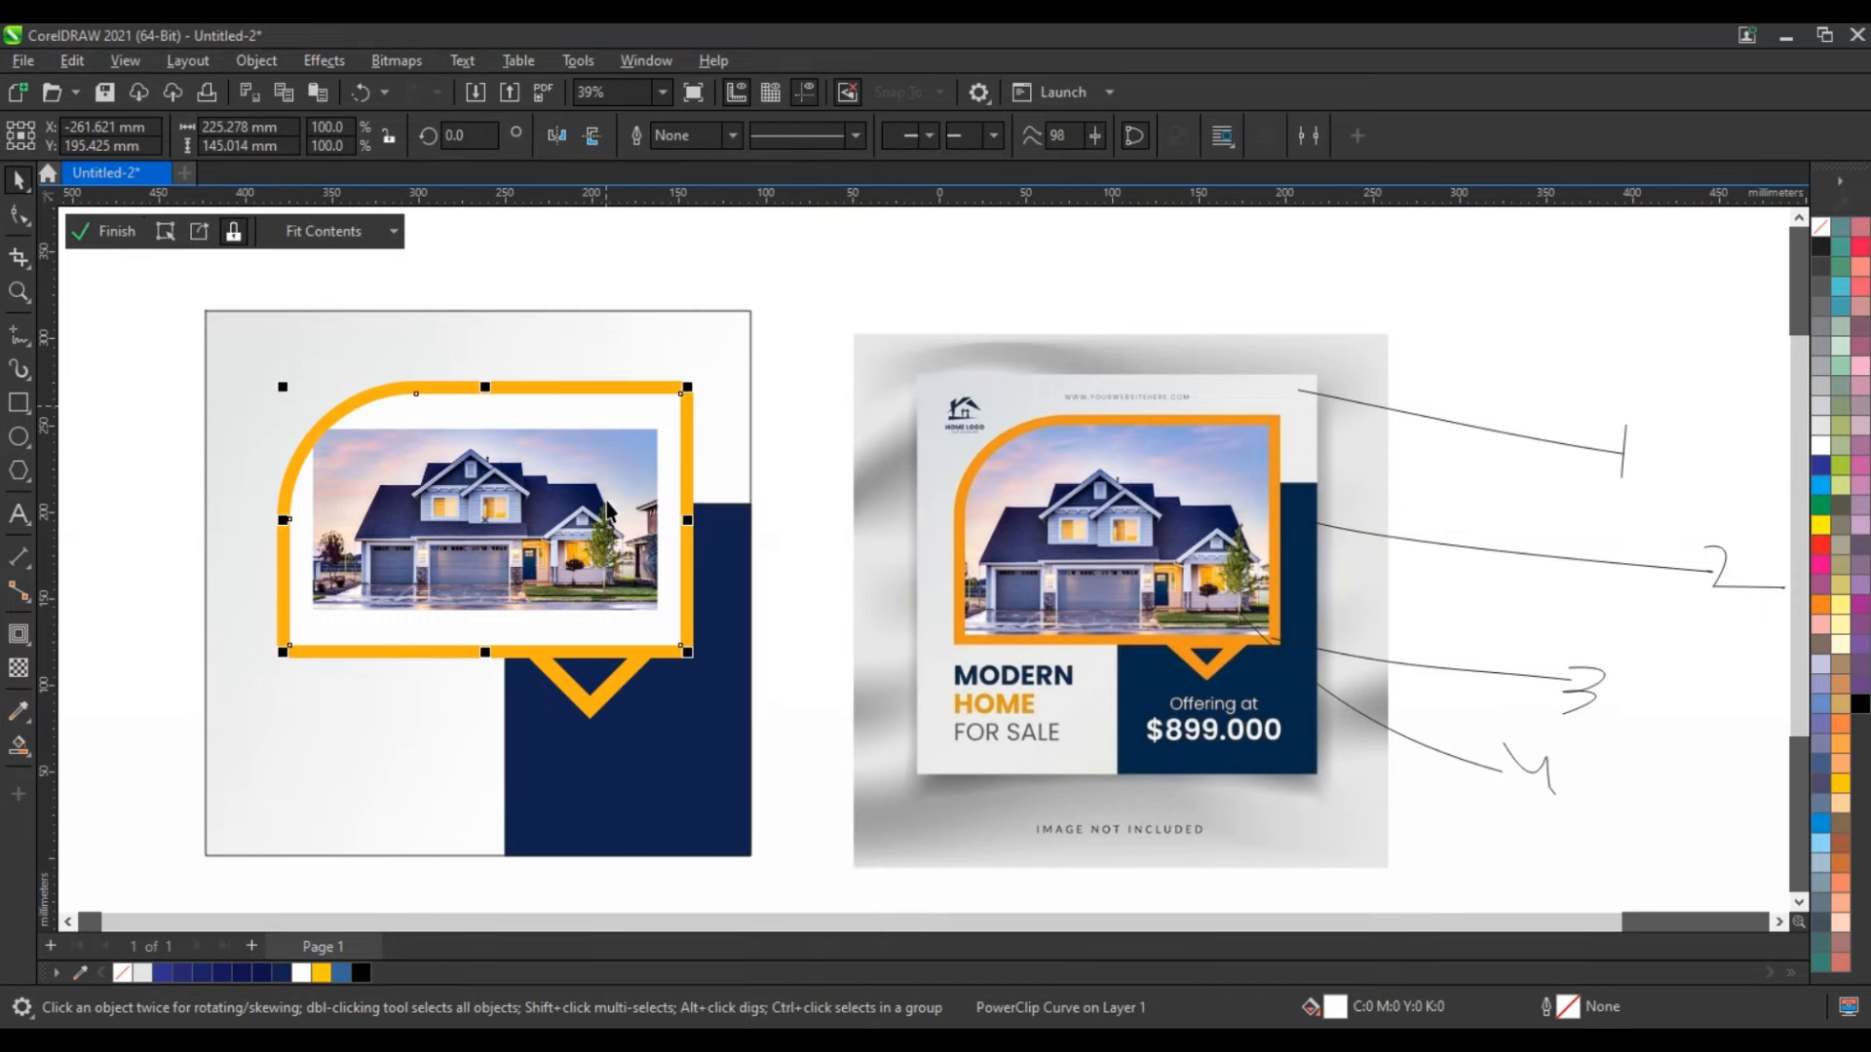
left_click_drag(658, 429, 737, 374)
key("f")
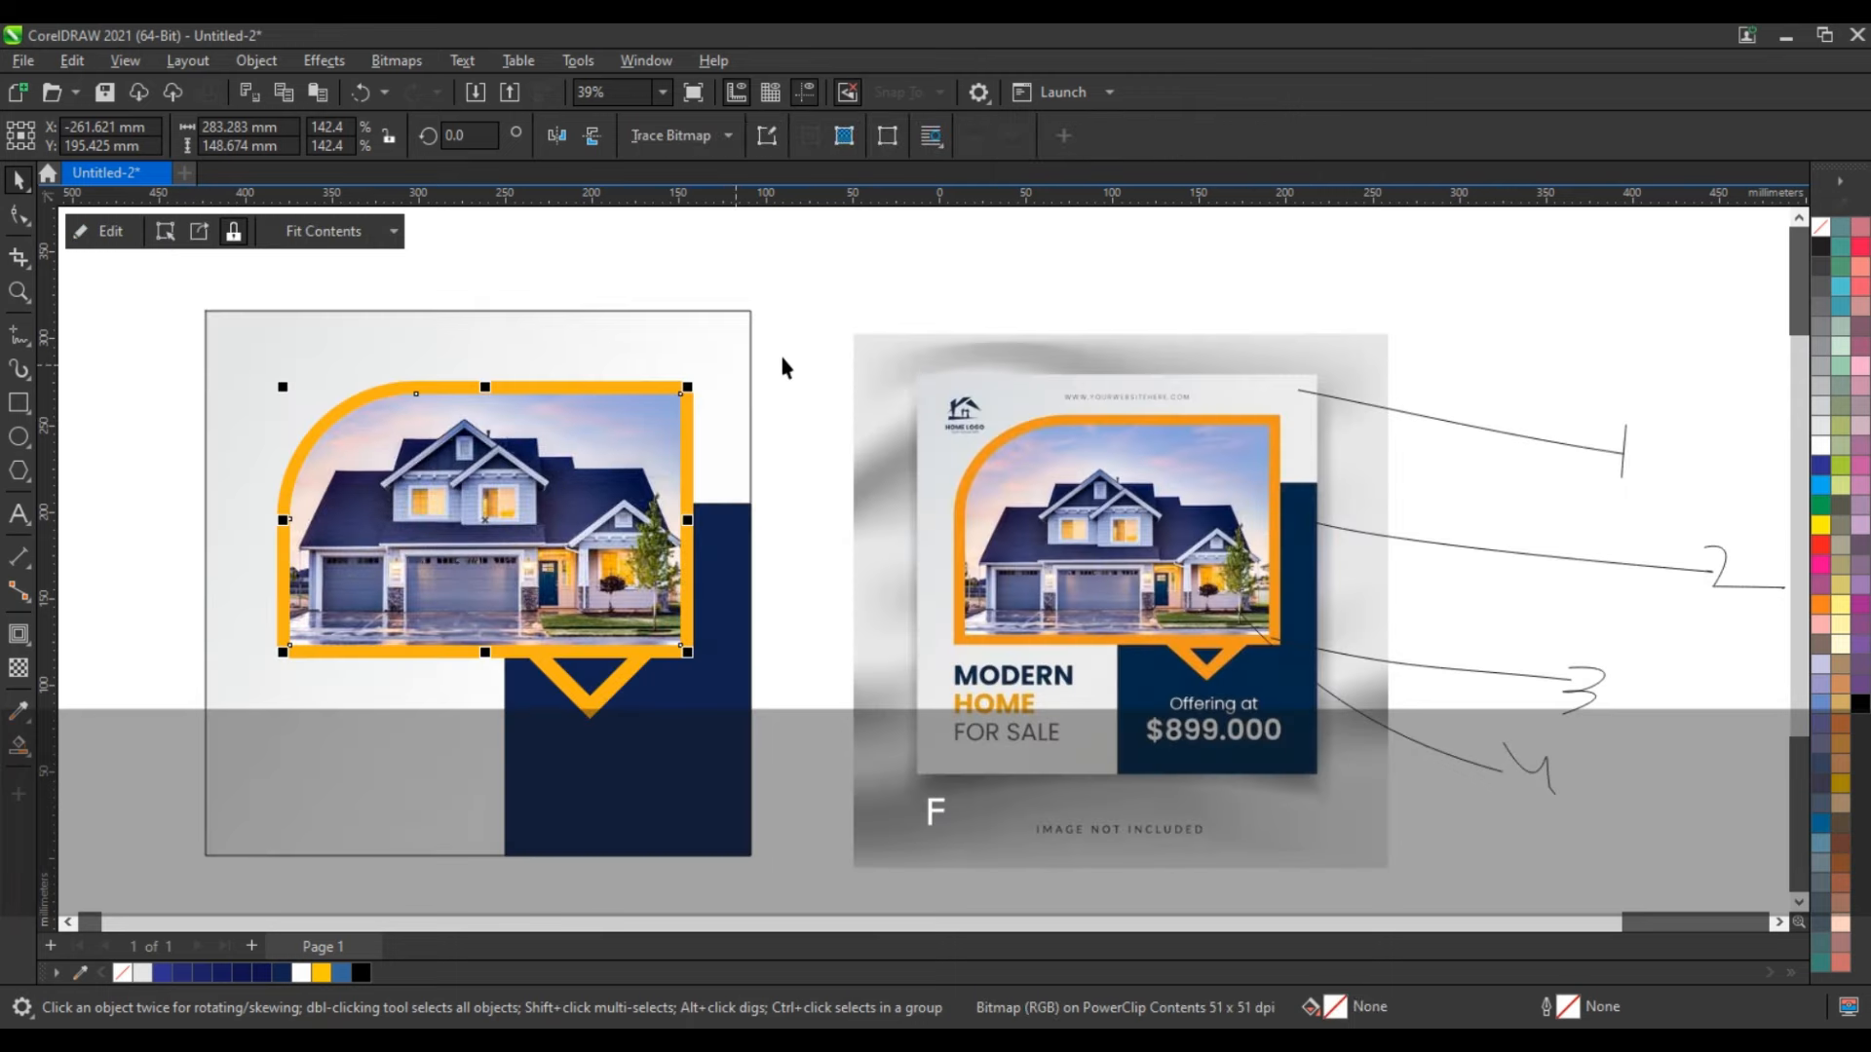
scroll(812, 407, "down", 1)
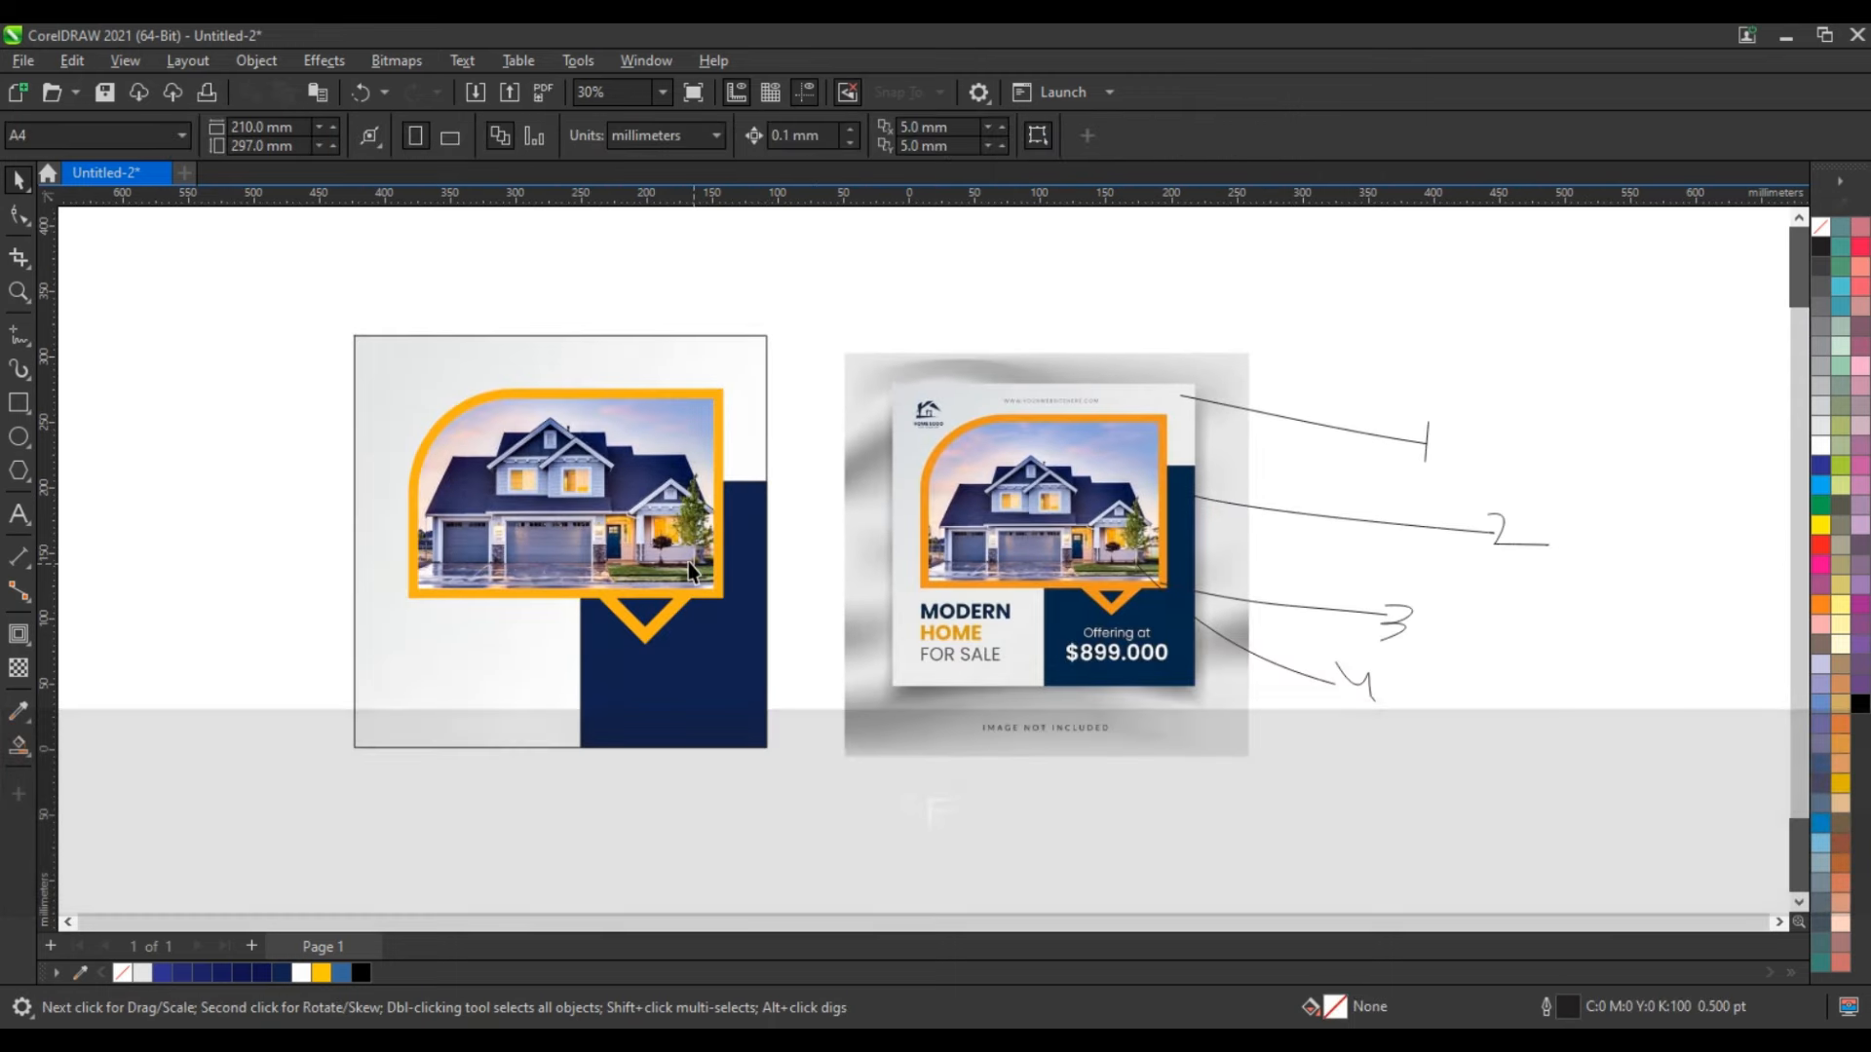
Examine the Business Agency reference poster and the supplied paper texture and portrait images beside it.
left_click(19, 291)
left_click_drag(240, 332, 1322, 805)
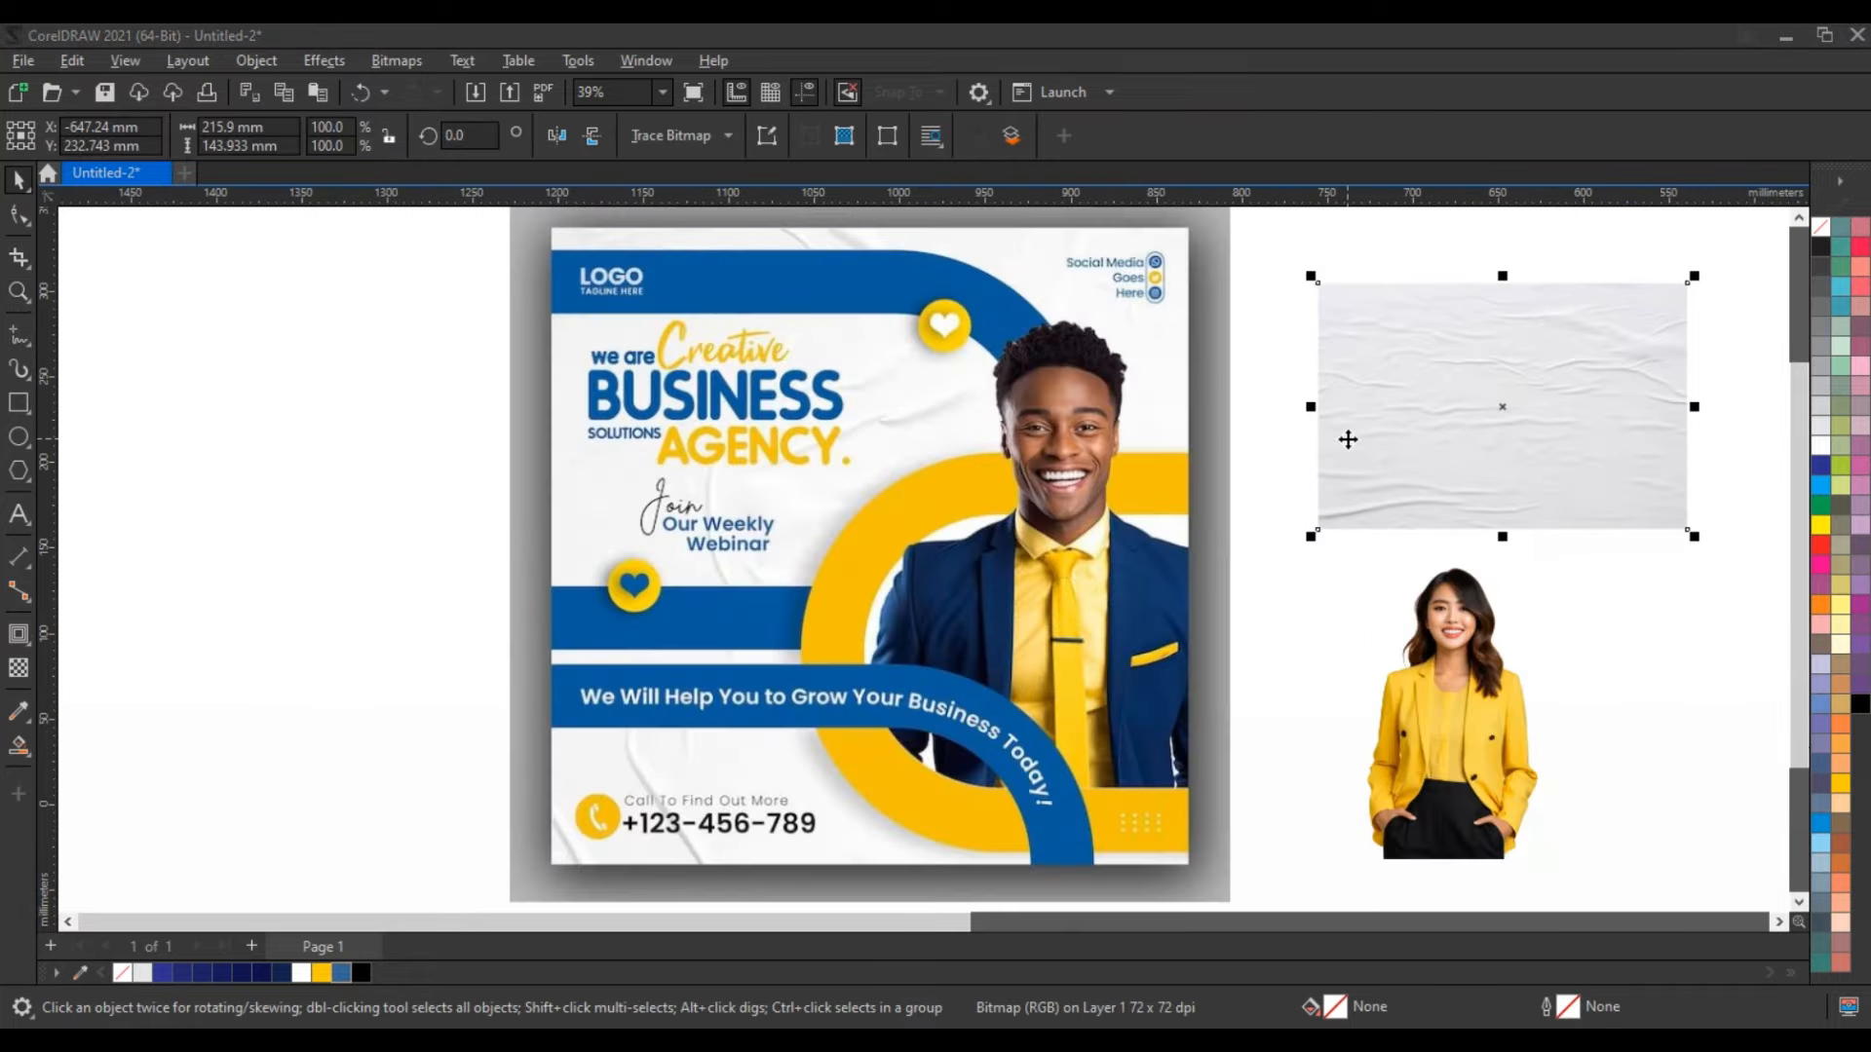
scroll(1348, 439, "down", 4)
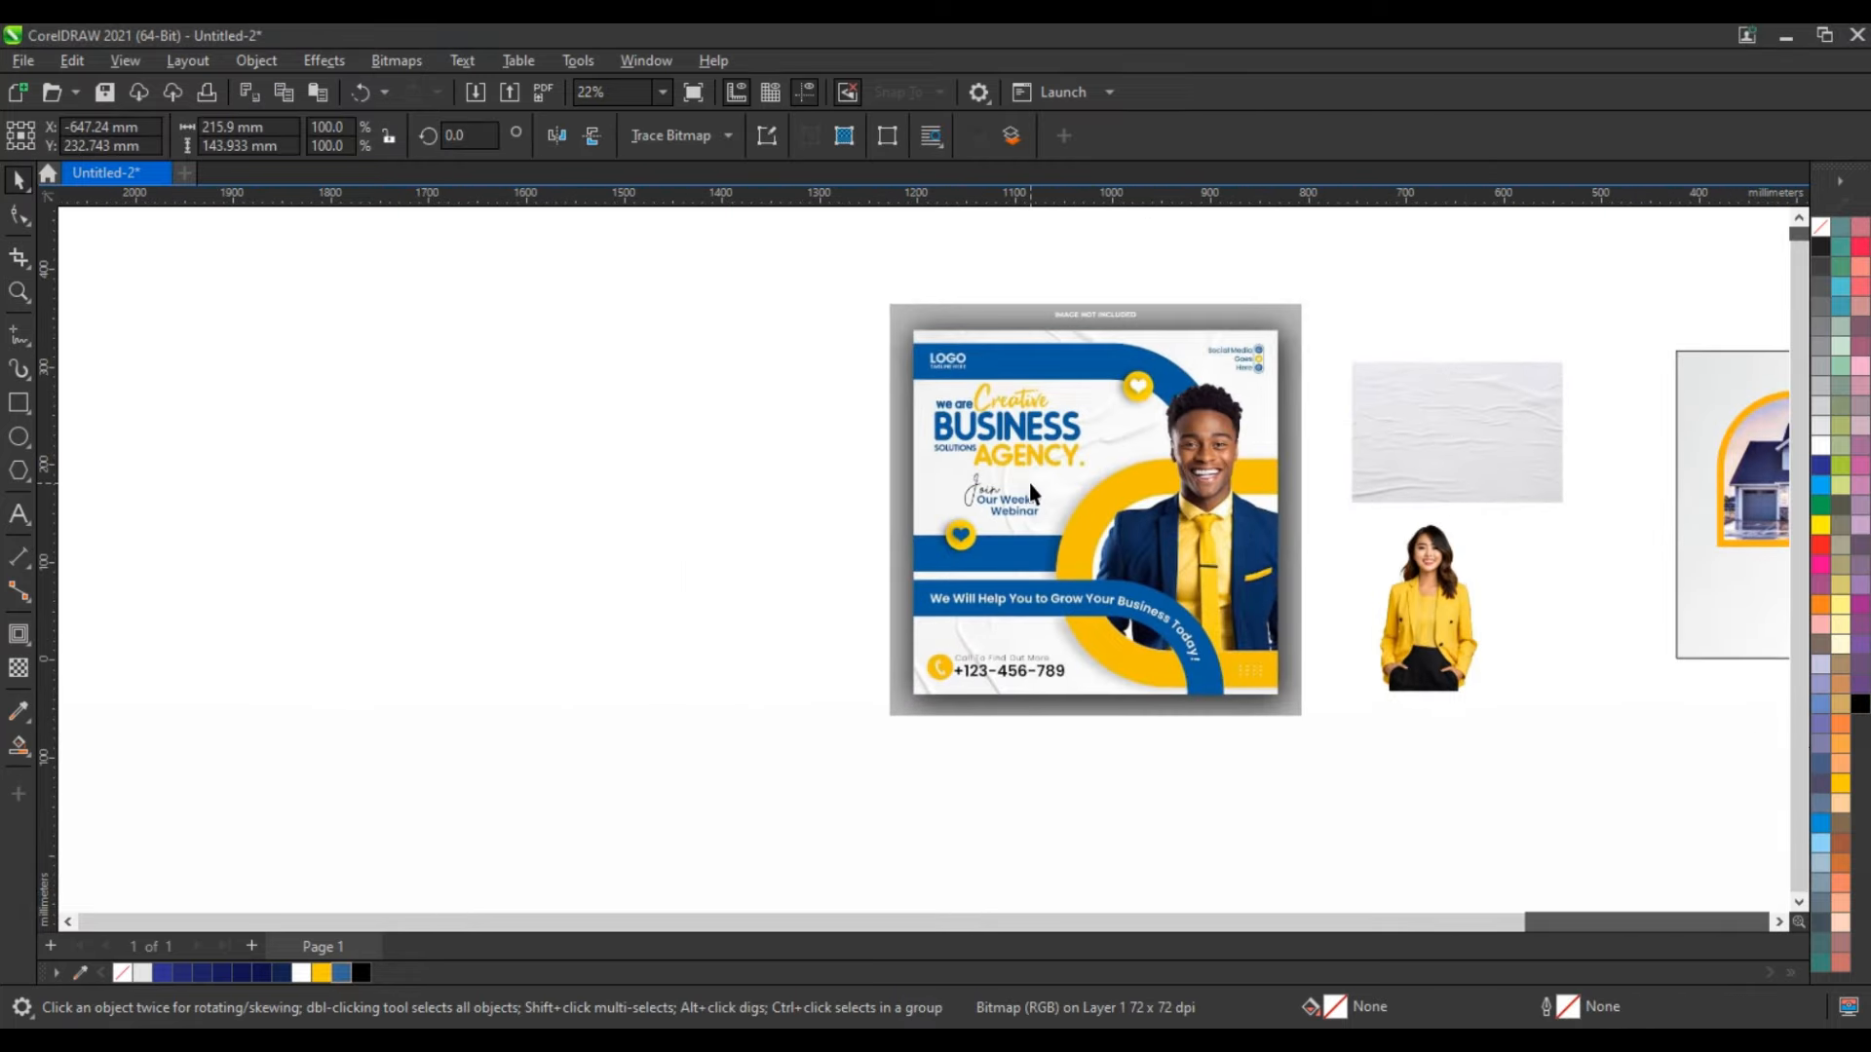
left_click(1029, 487)
key("shift+F2")
key("F9")
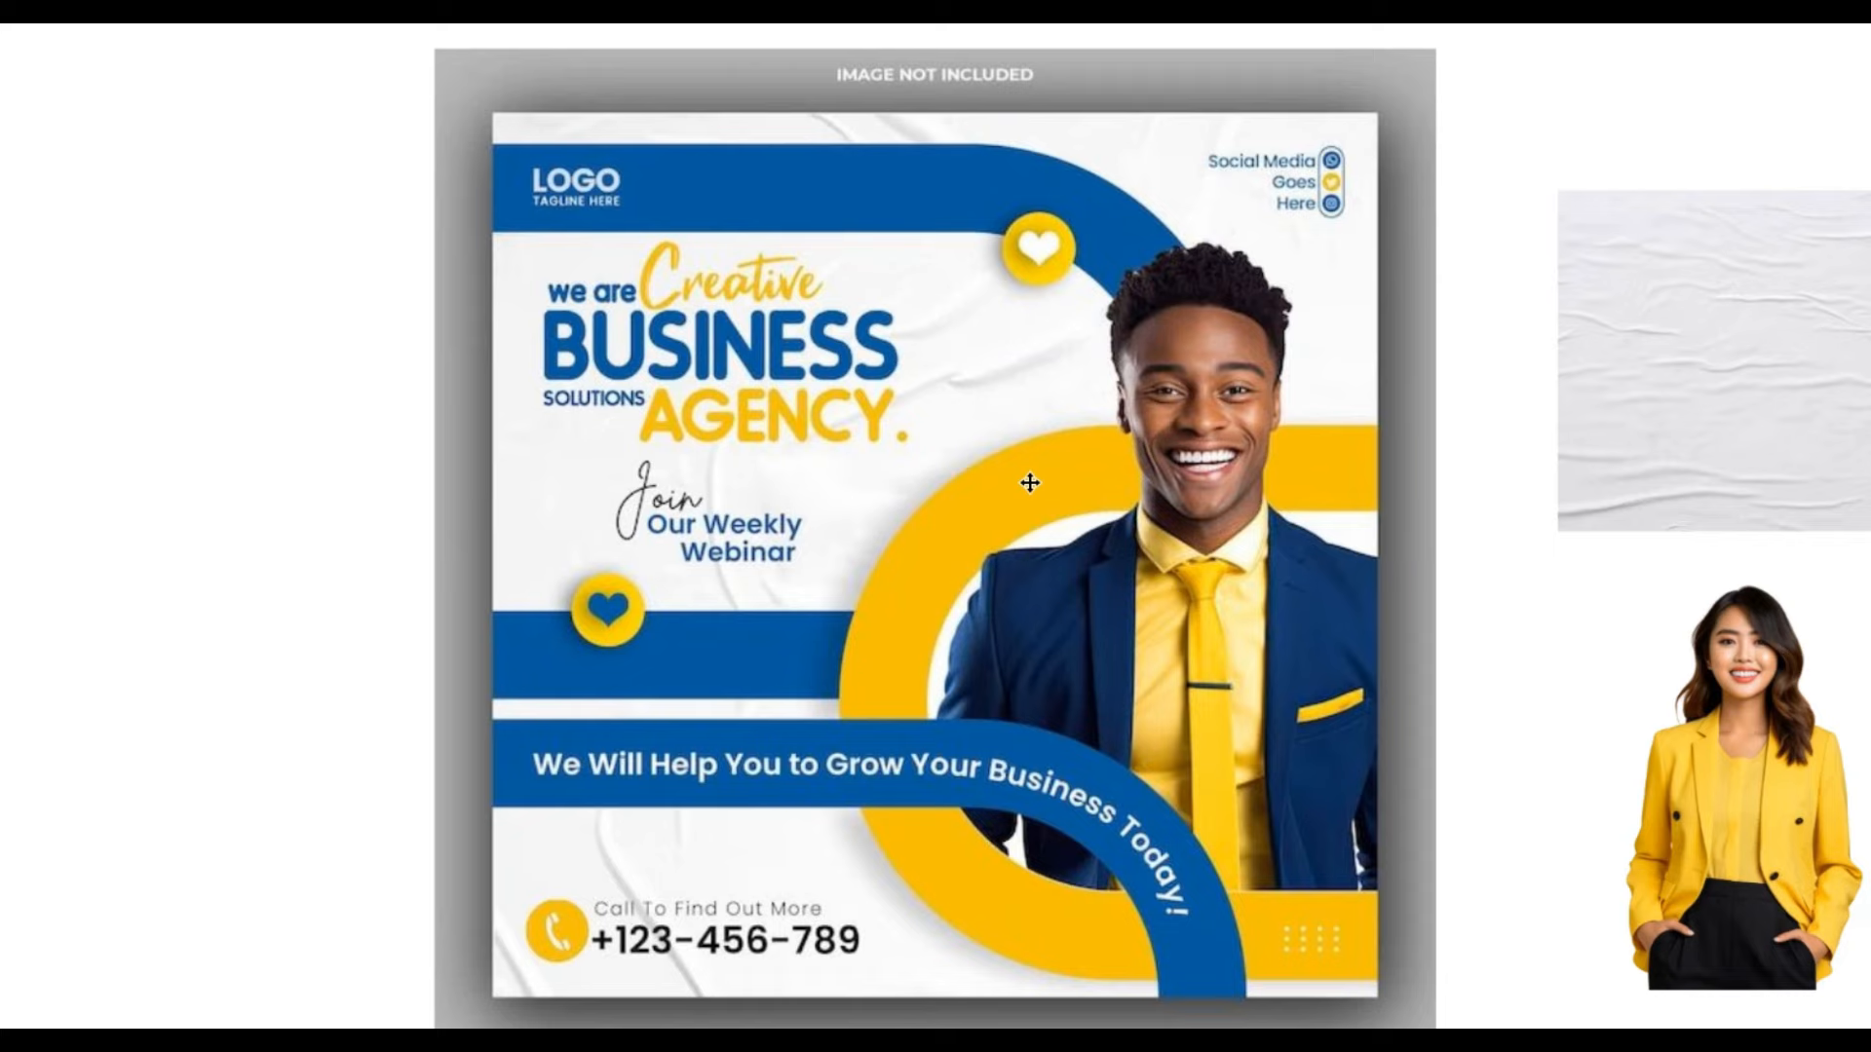
key("F9")
scroll(1521, 476, "down", 1)
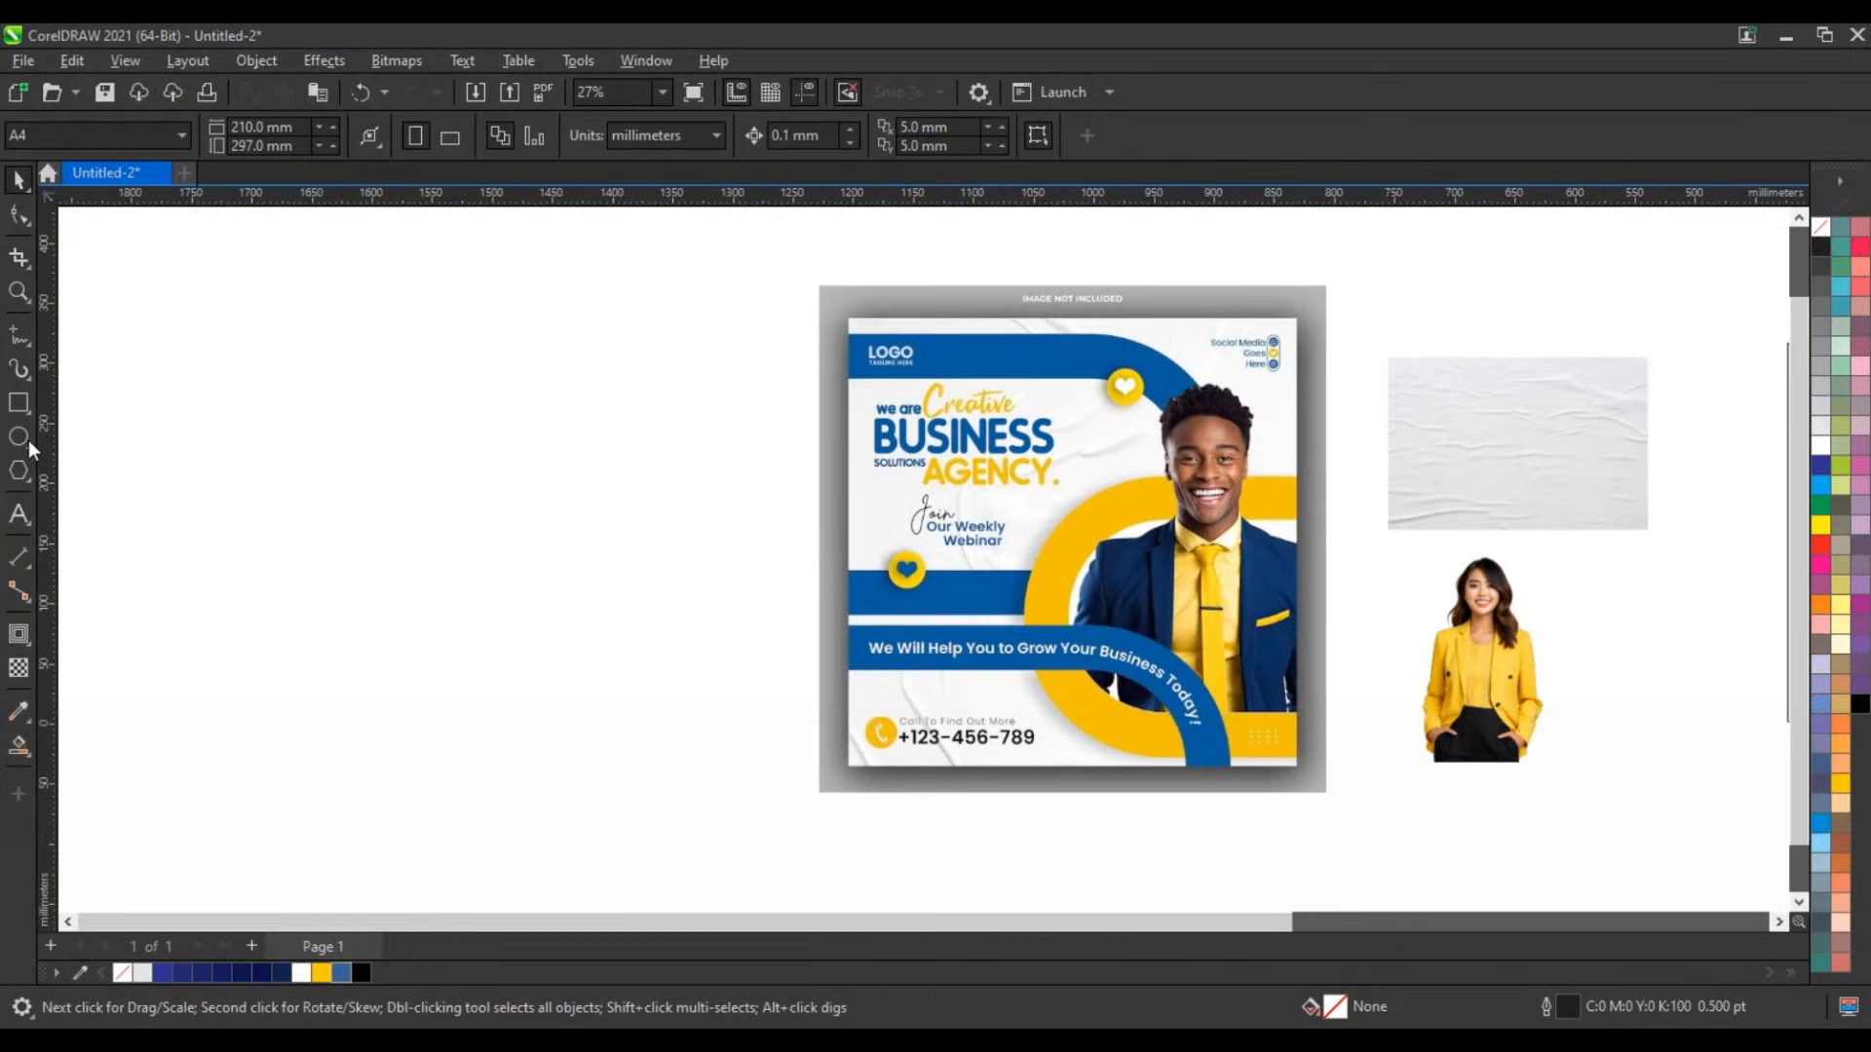
Mark the Business Agency reference with freehand leader lines and the numbers 1 to 4 for background, upper blue band, yellow band and lower blue band.
left_click(19, 335)
mouse_move(1197, 337)
left_mouse_down()
mouse_move(1186, 243)
mouse_move(1151, 222)
left_mouse_up()
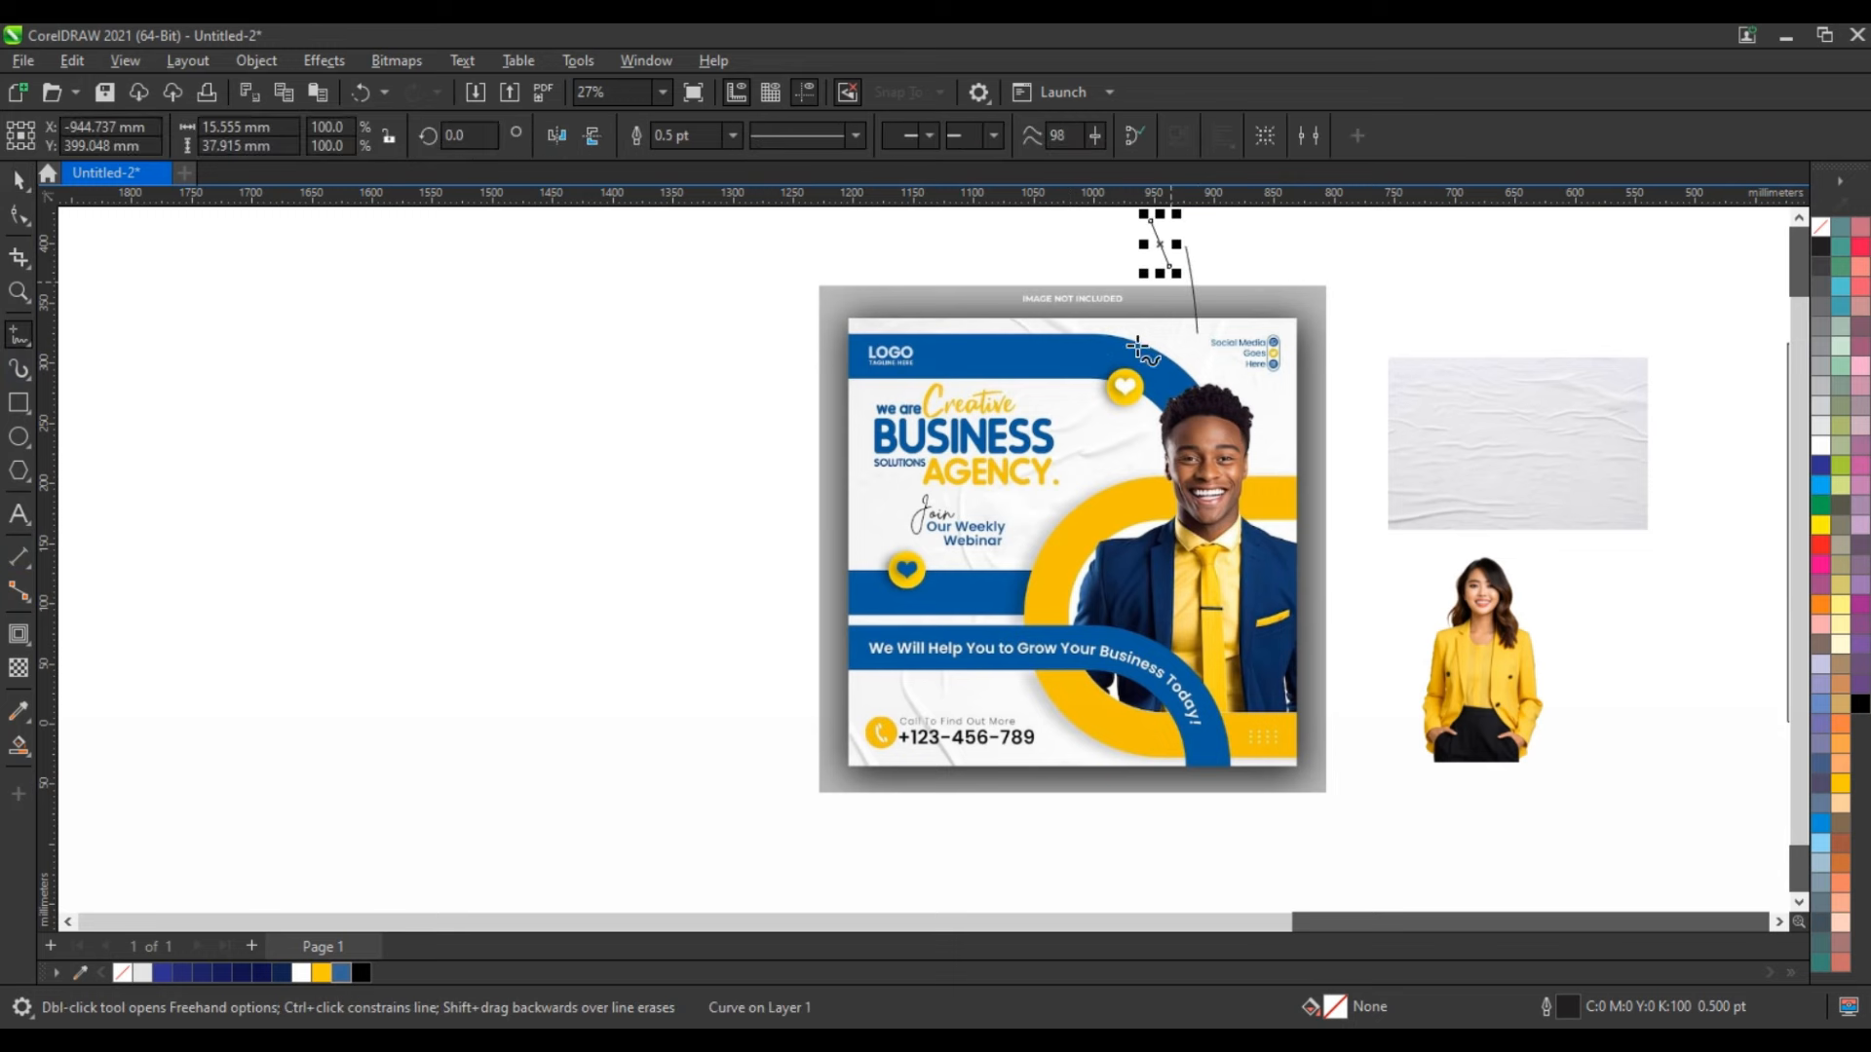
key("Escape")
mouse_move(972, 363)
left_mouse_down()
mouse_move(935, 251)
mouse_move(916, 256)
left_mouse_up()
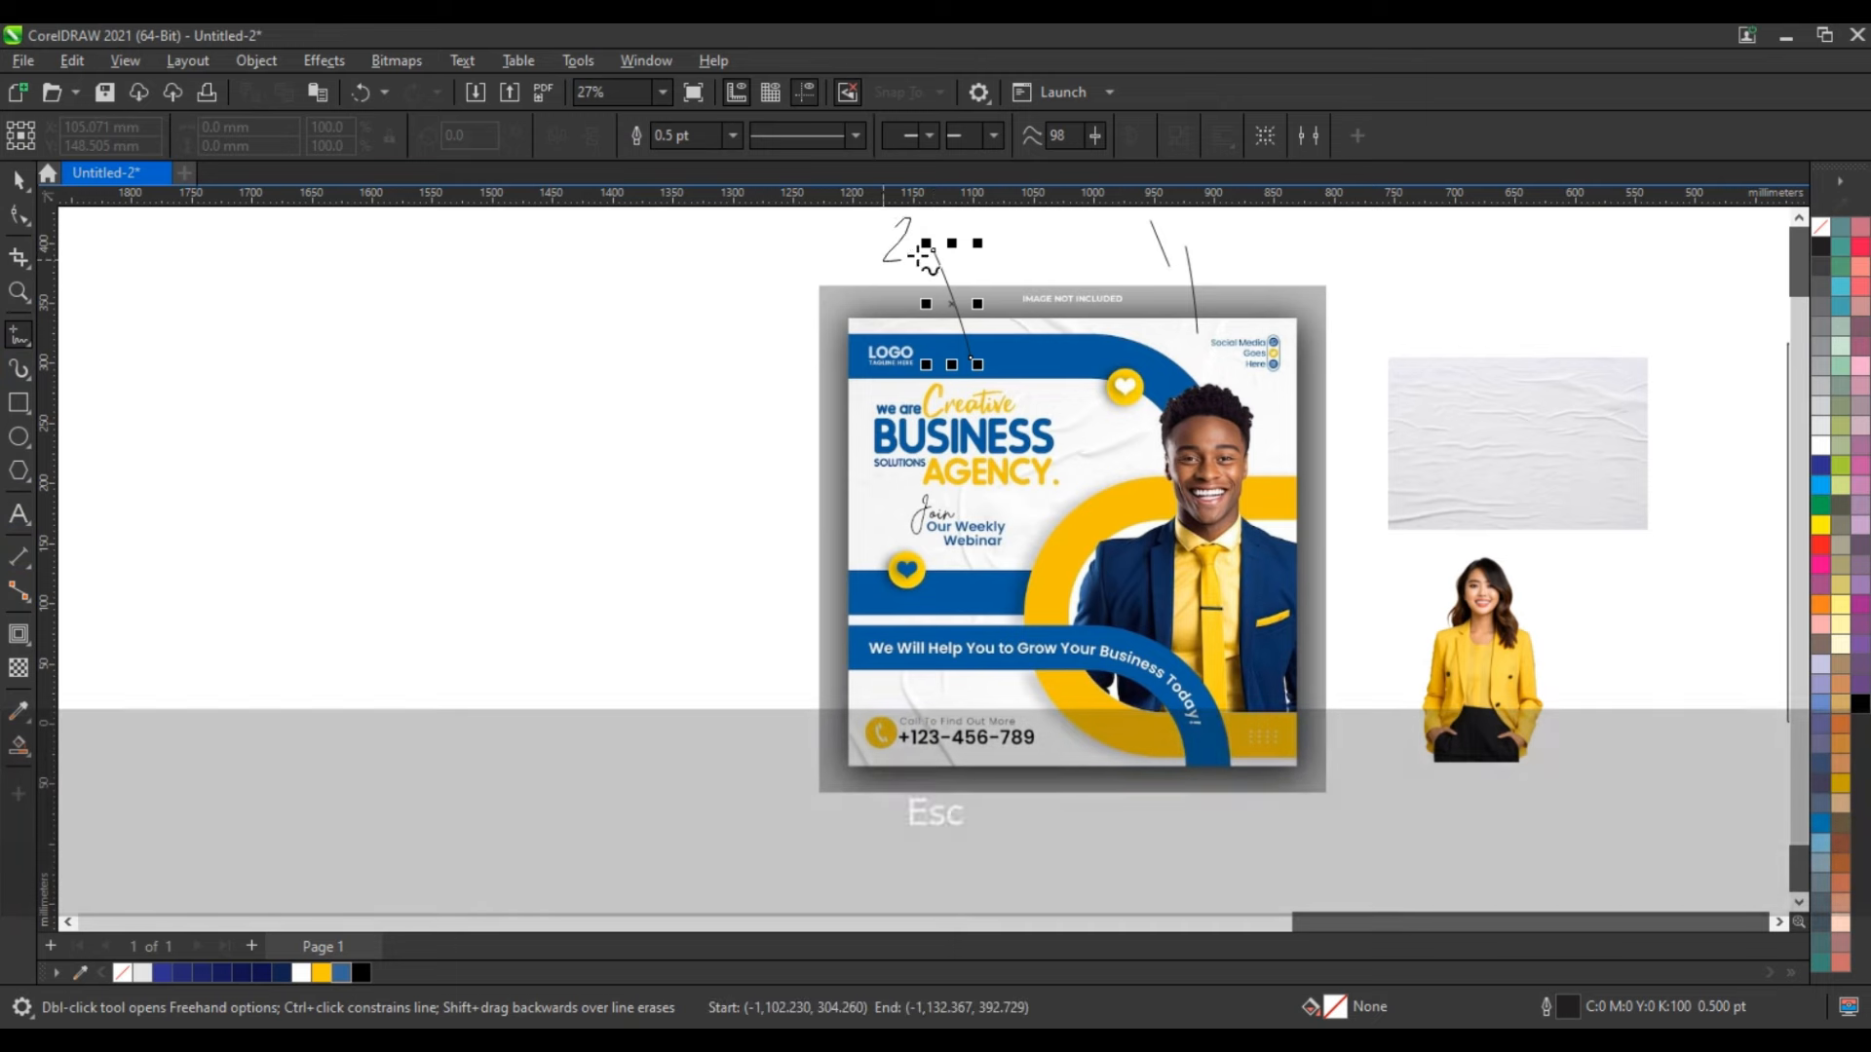
key("Escape")
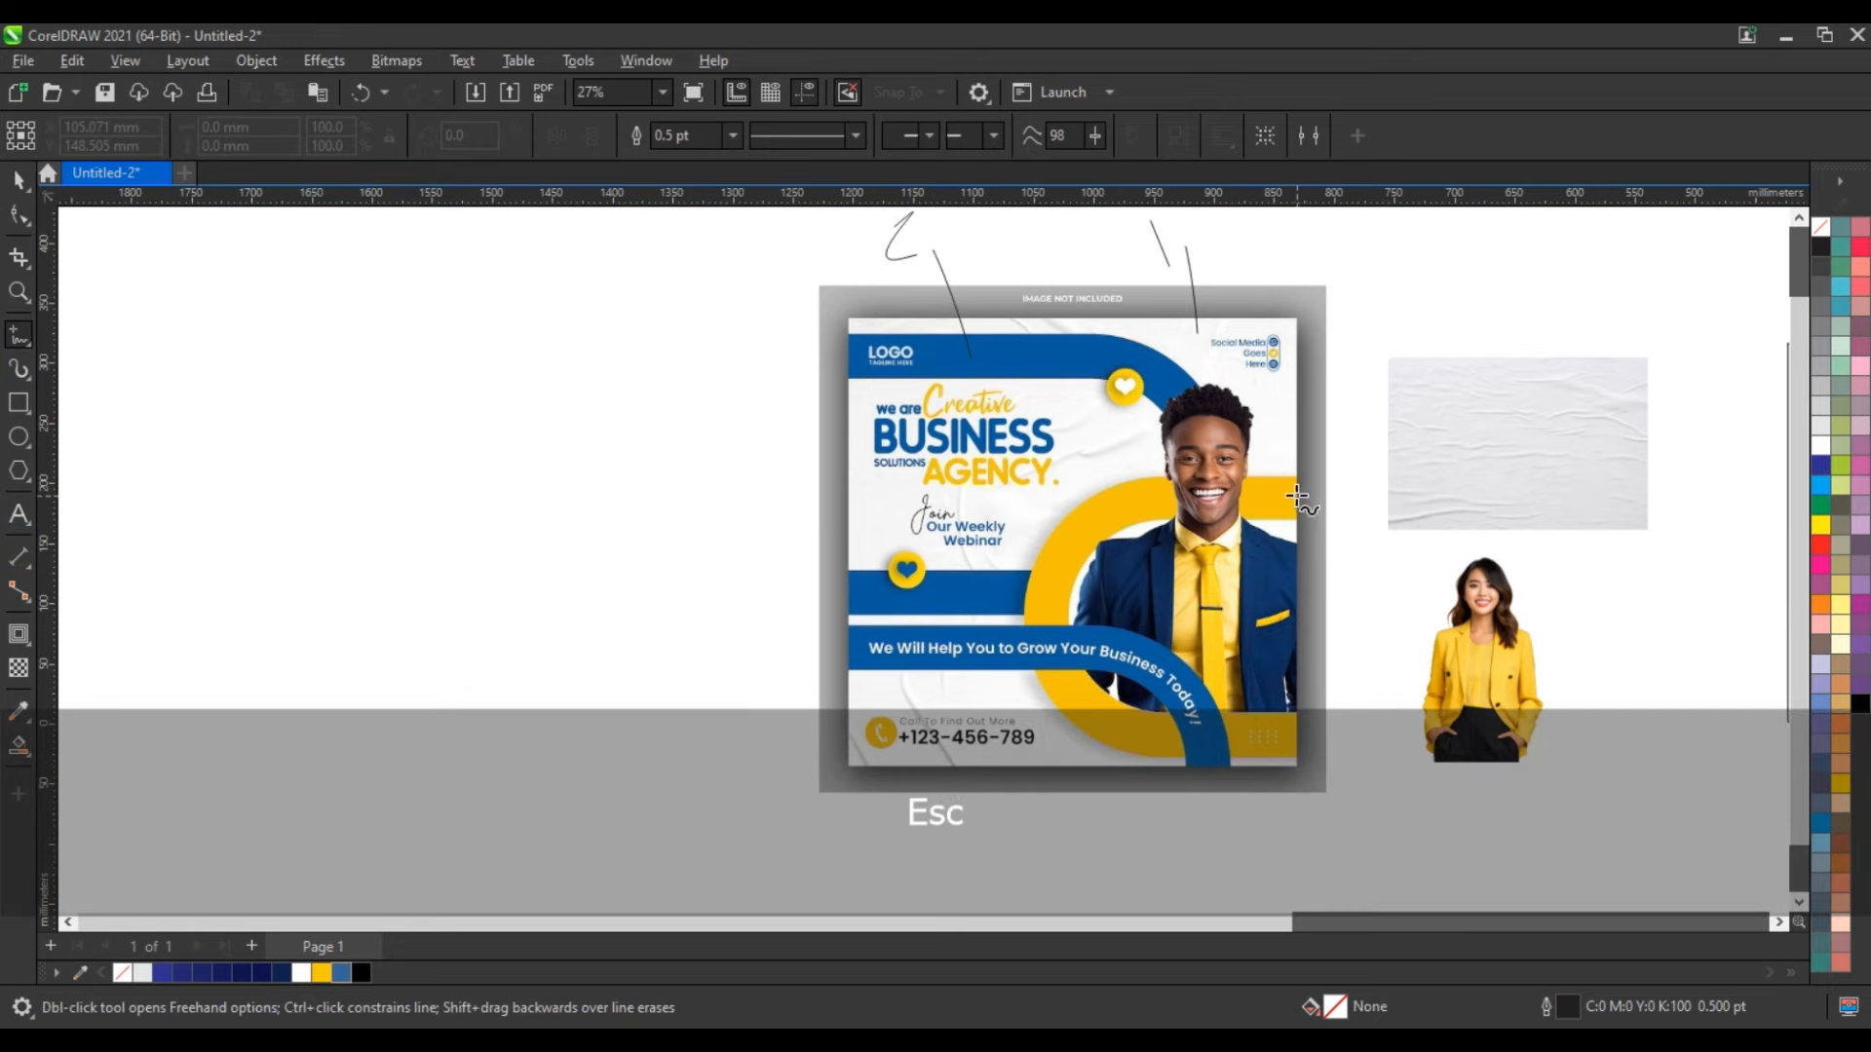
mouse_move(1283, 490)
left_mouse_down()
mouse_move(1383, 608)
mouse_move(1387, 591)
mouse_move(1403, 639)
left_mouse_up()
mouse_move(968, 639)
left_mouse_down()
mouse_move(884, 830)
mouse_move(955, 826)
mouse_move(962, 865)
left_mouse_up()
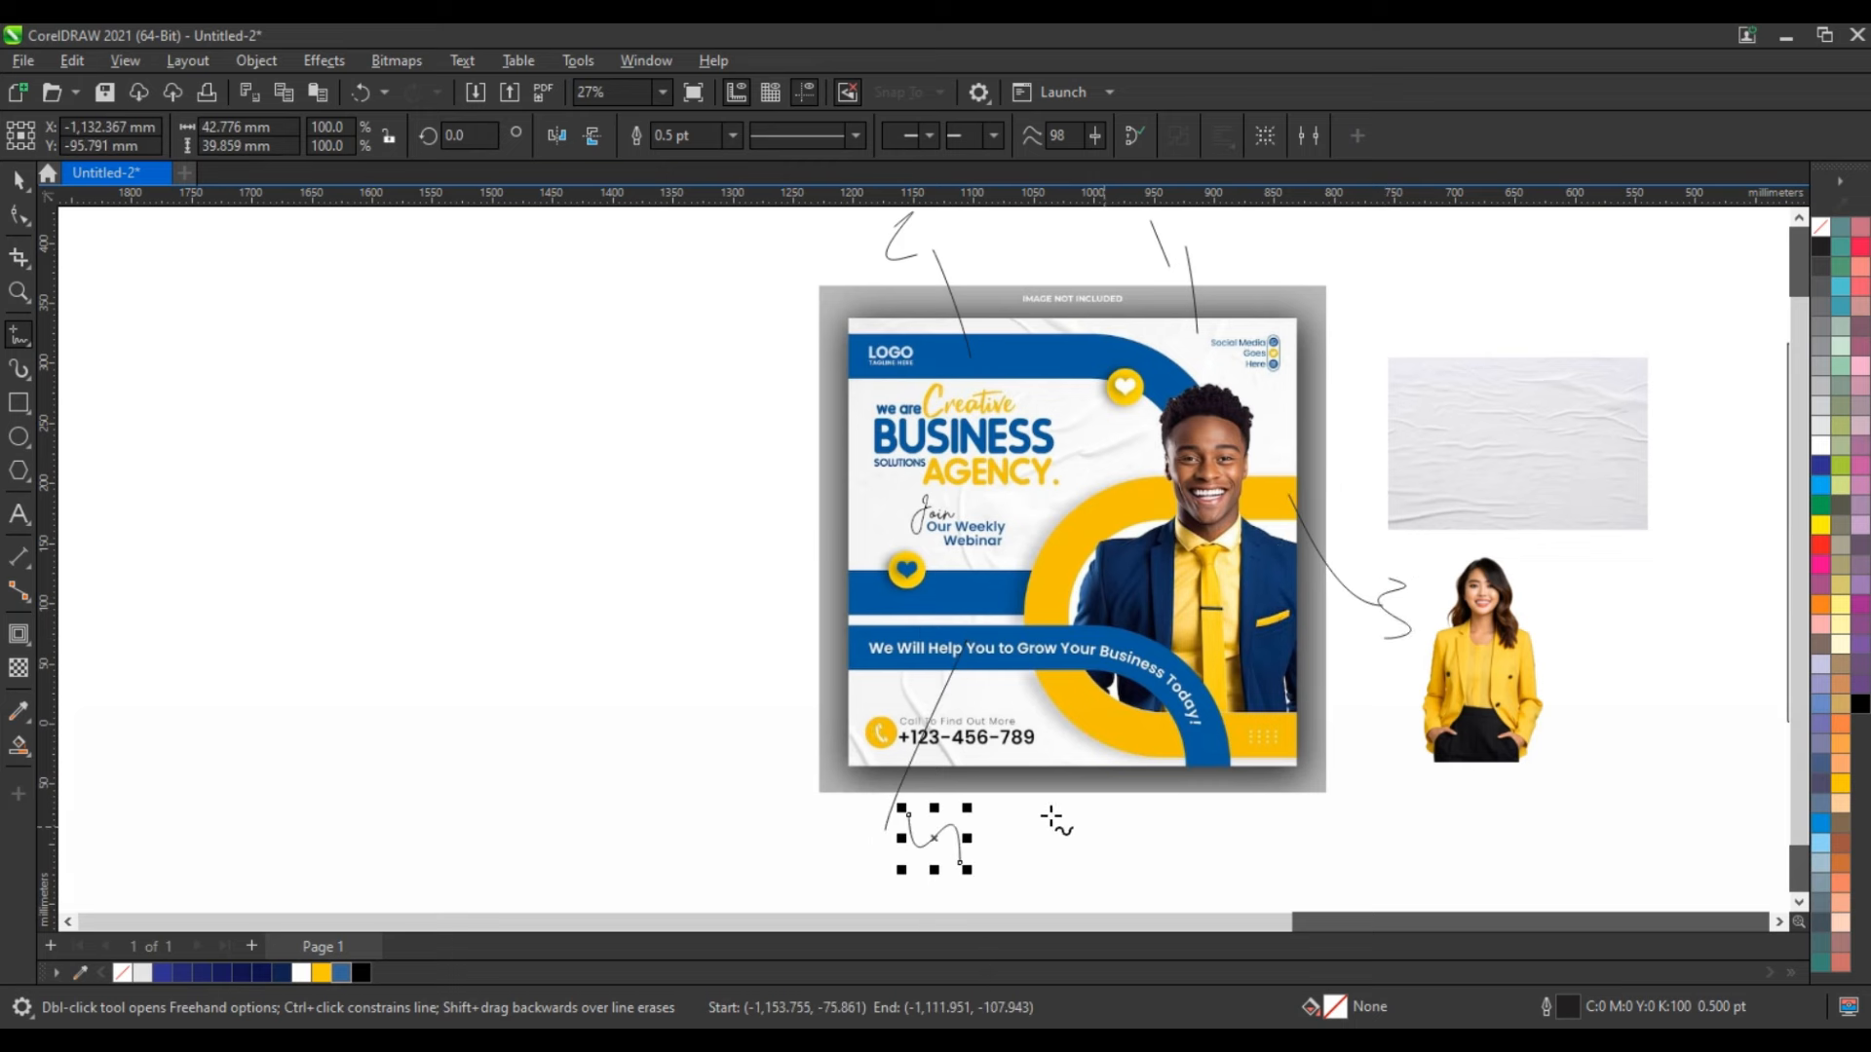
Draw a square about 433 mm wide in the empty area beside the Business Agency reference as the poster base.
scroll(1340, 663, "down", 1)
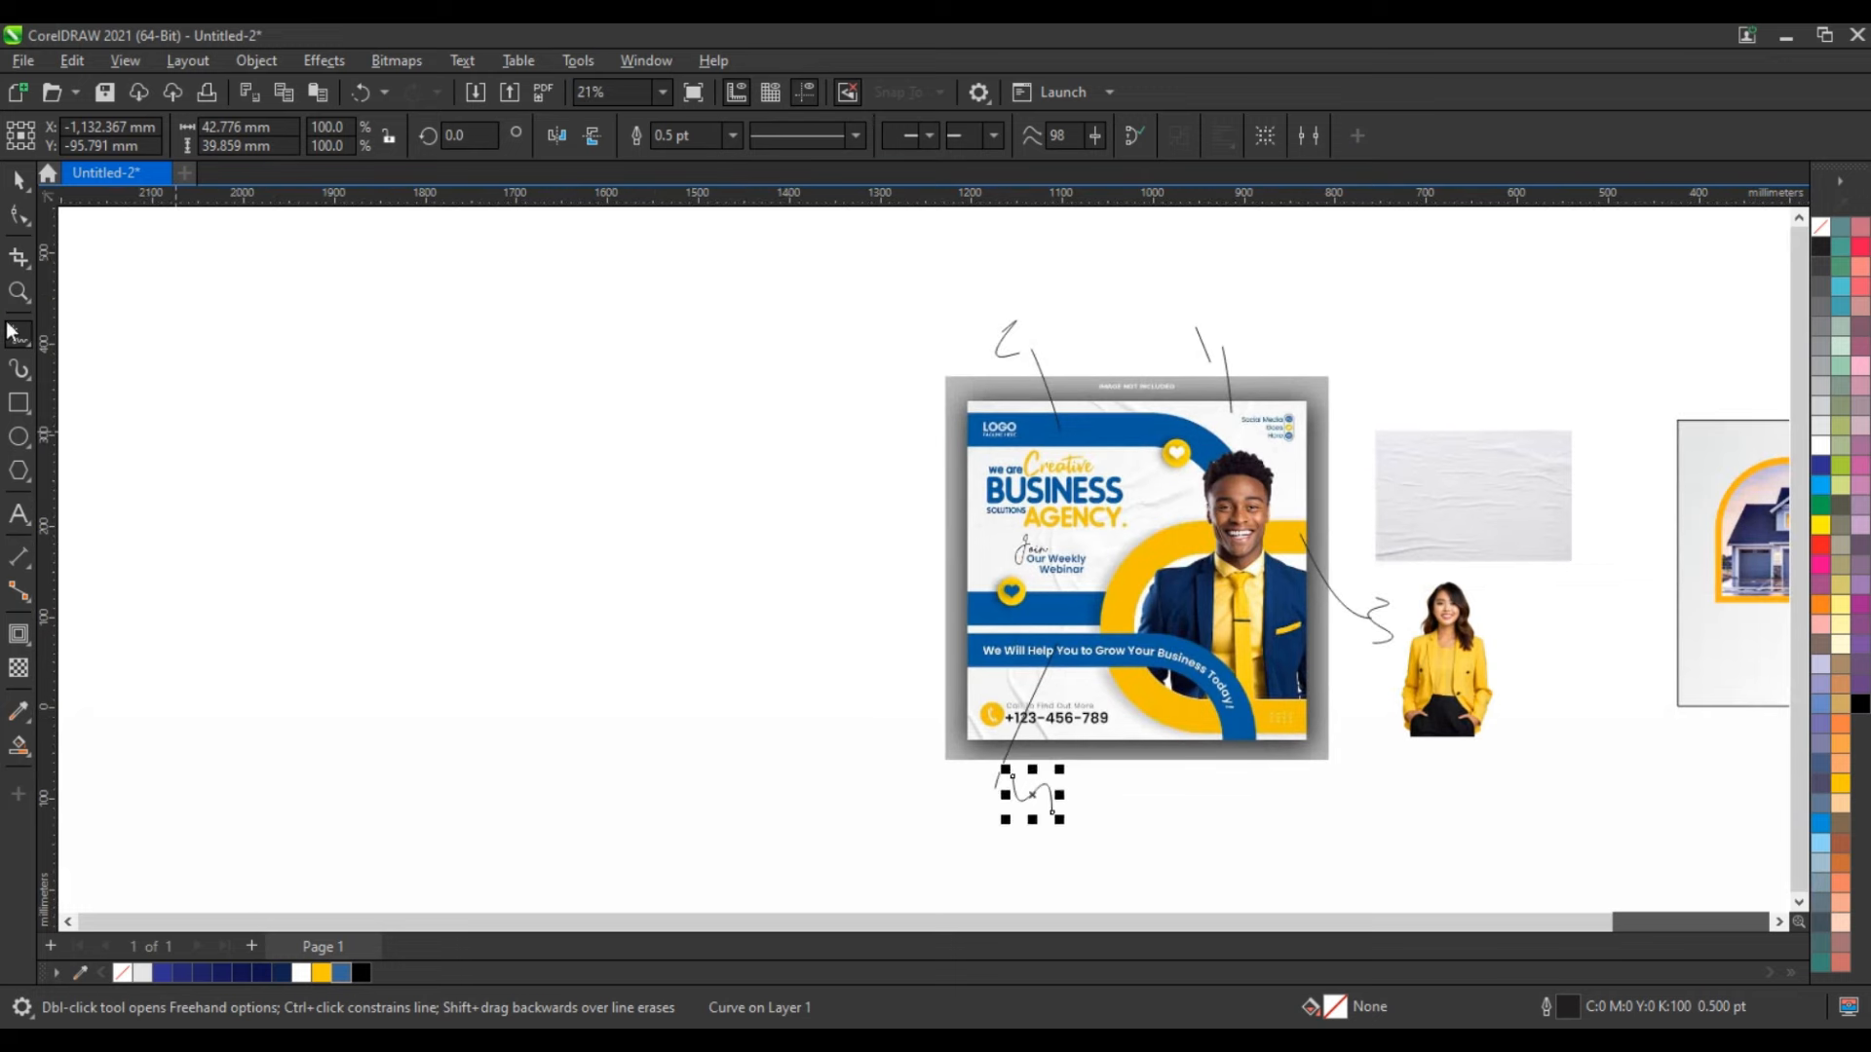
key("z")
left_click_drag(447, 348, 1580, 789)
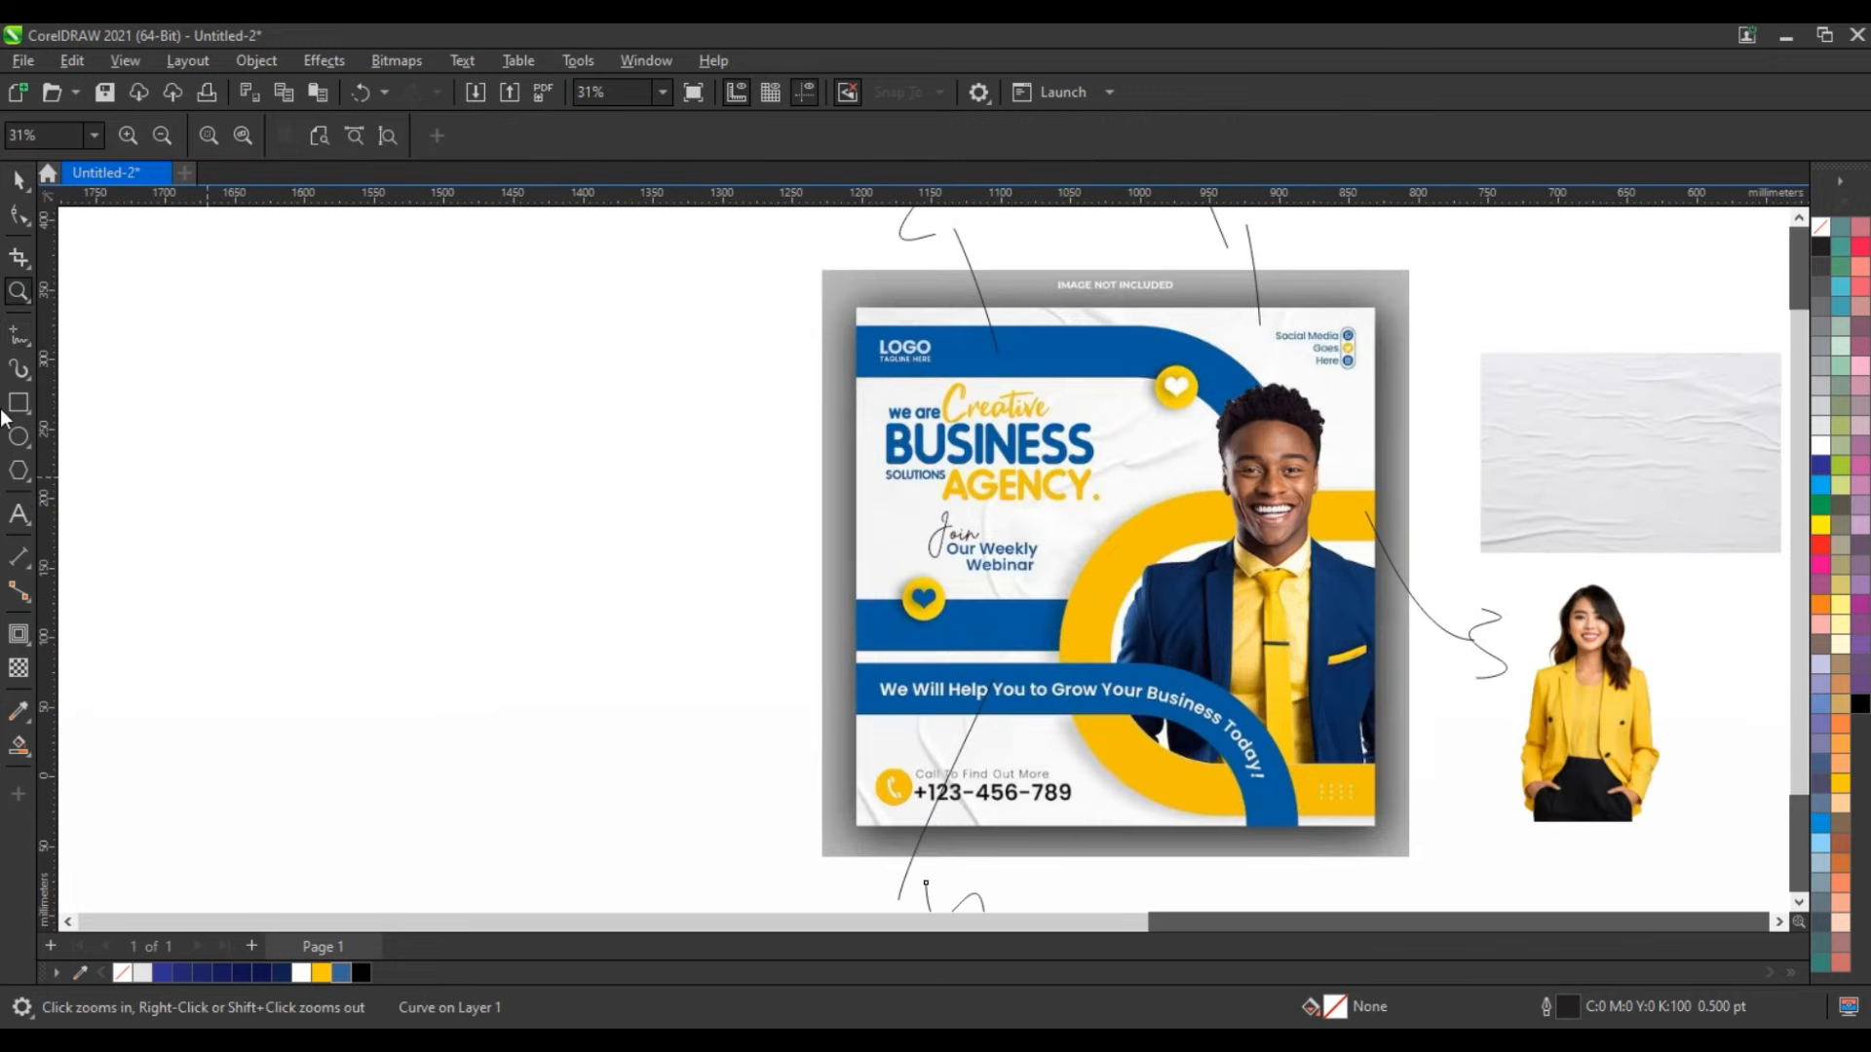
left_click(18, 402)
left_click_drag(133, 255, 526, 859)
left_click(16, 181)
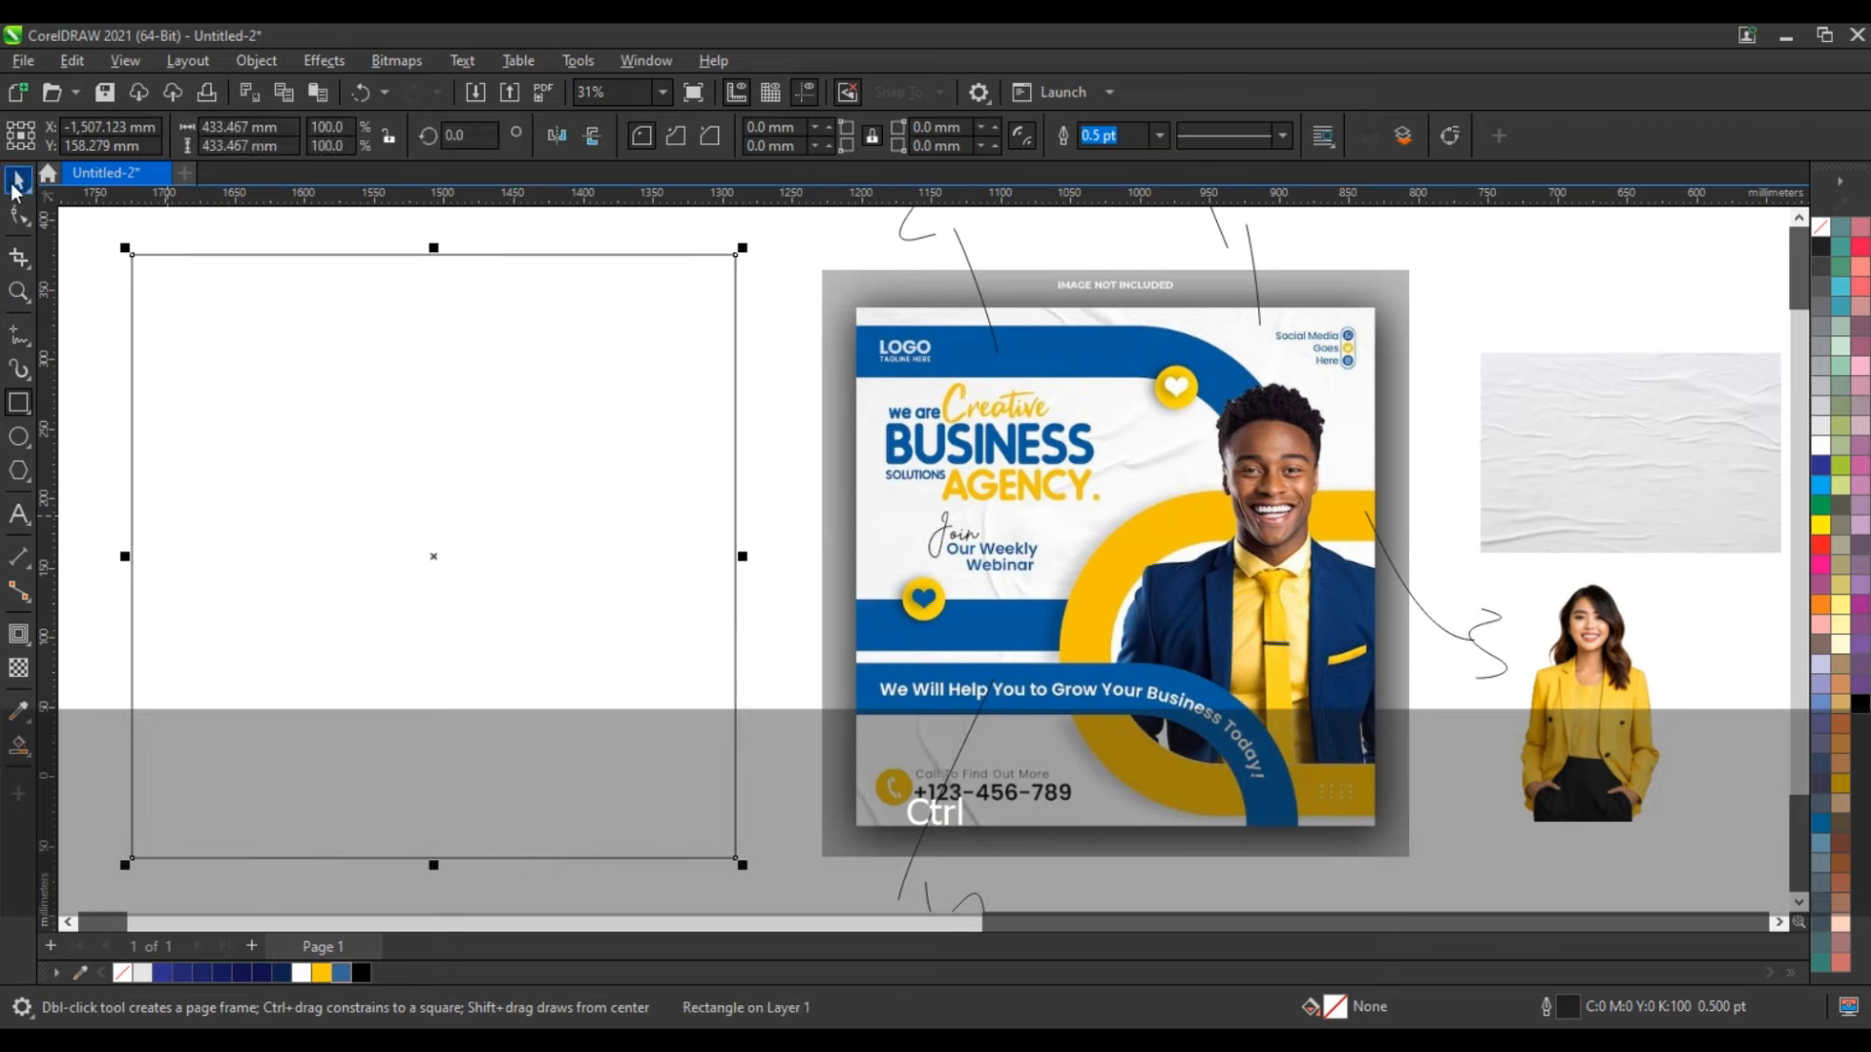
Move the paper texture onto the new square, enlarge it to about 448 × 298 mm and bring it to the front.
left_click(1550, 465)
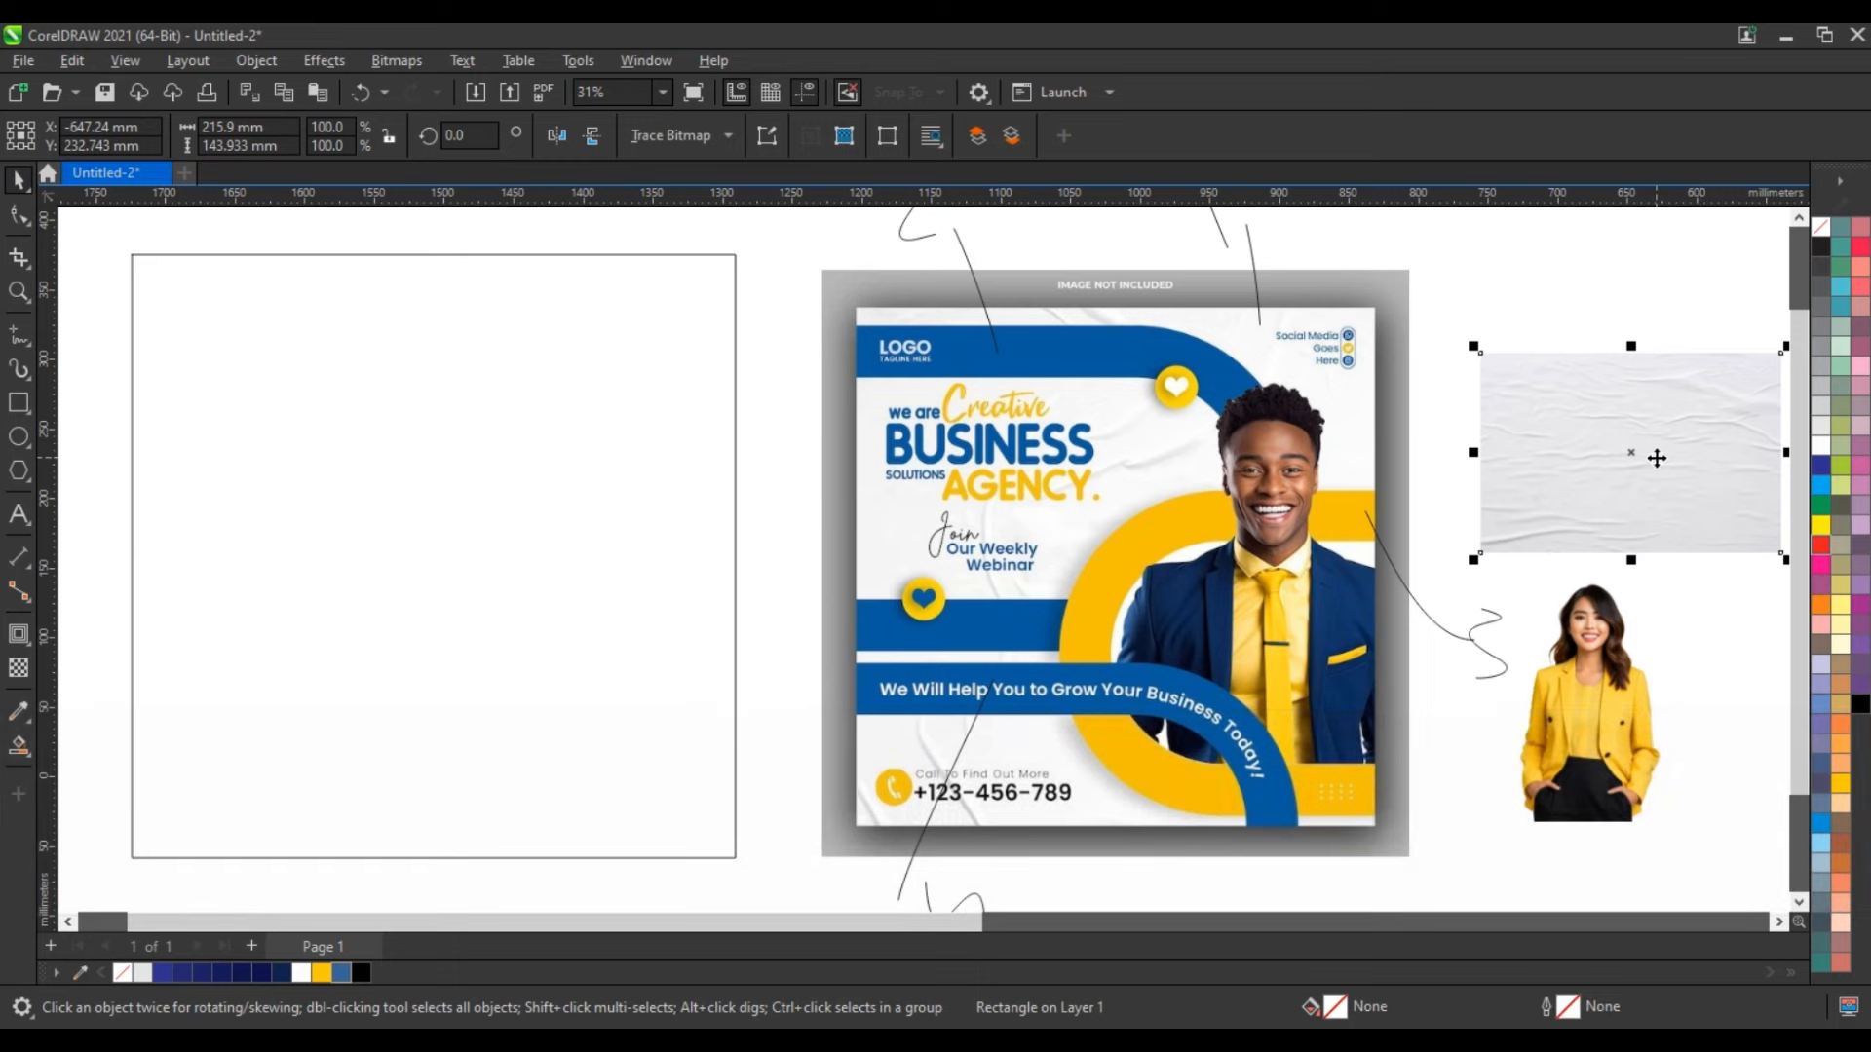
left_click_drag(1550, 465, 371, 552)
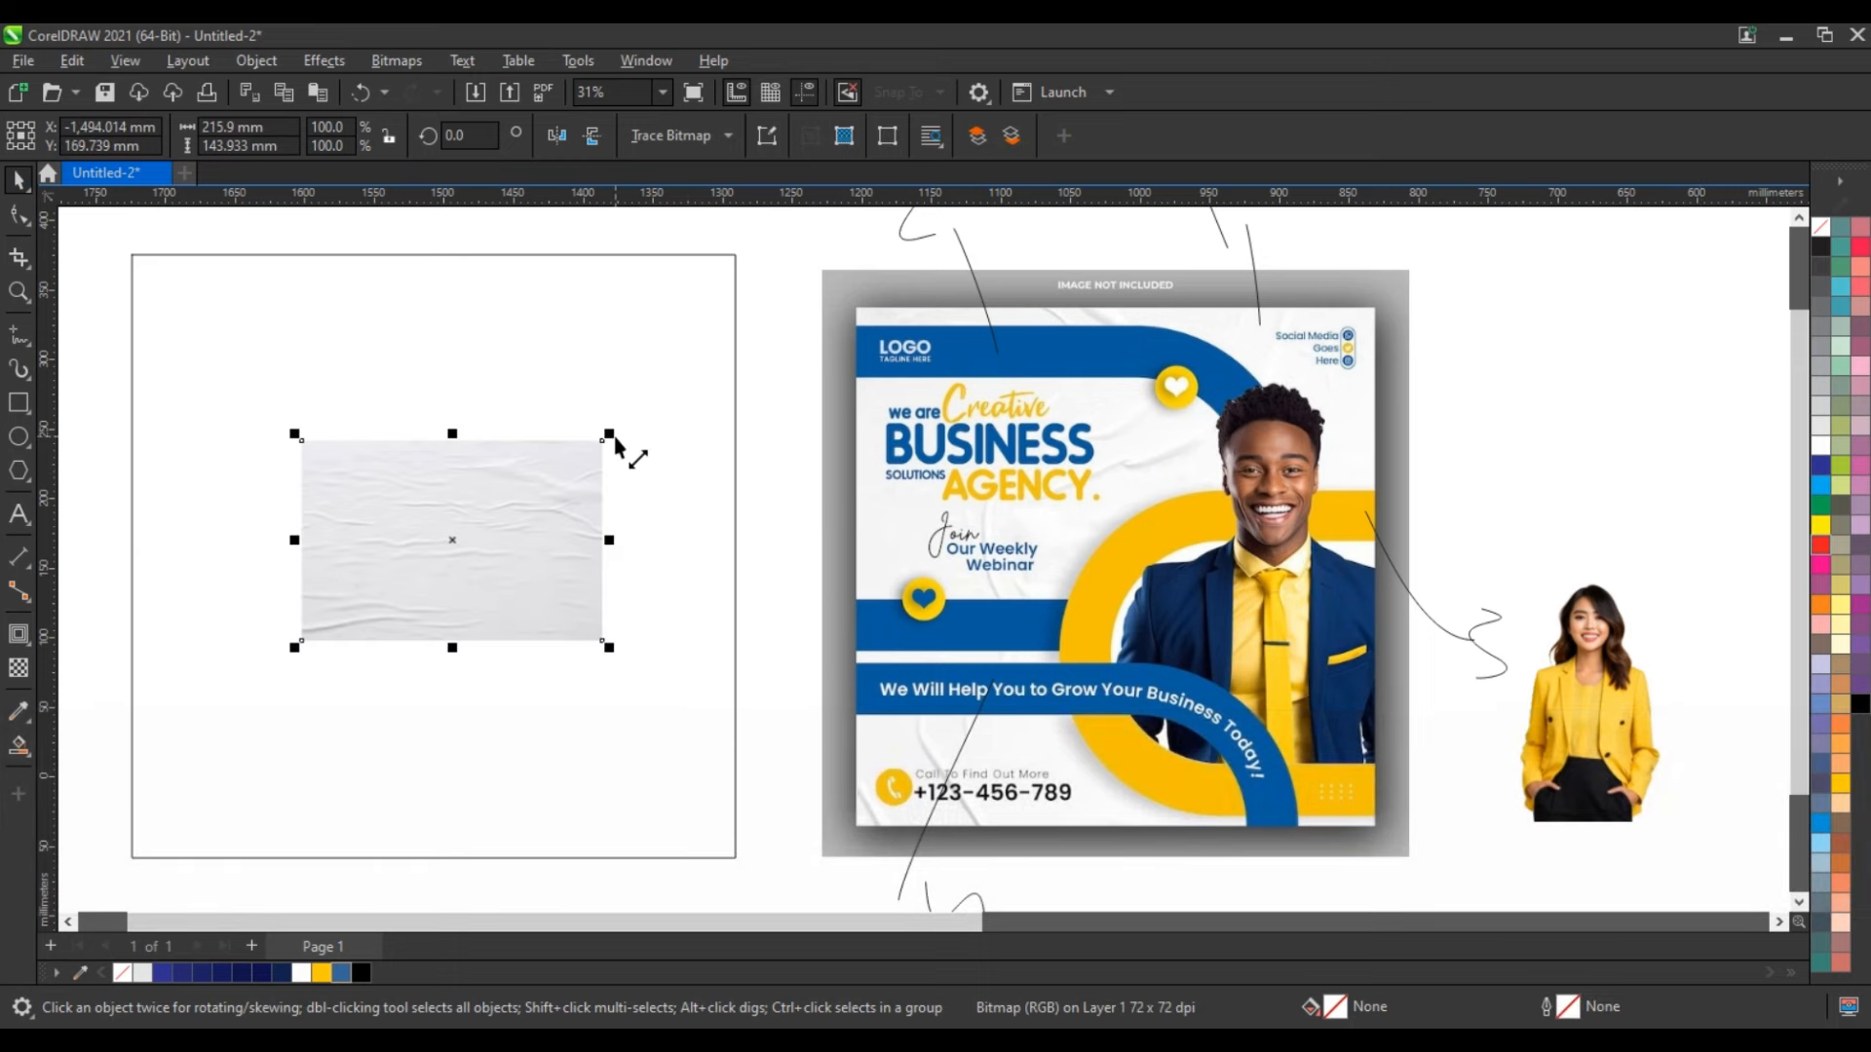
left_click_drag(609, 434, 771, 325)
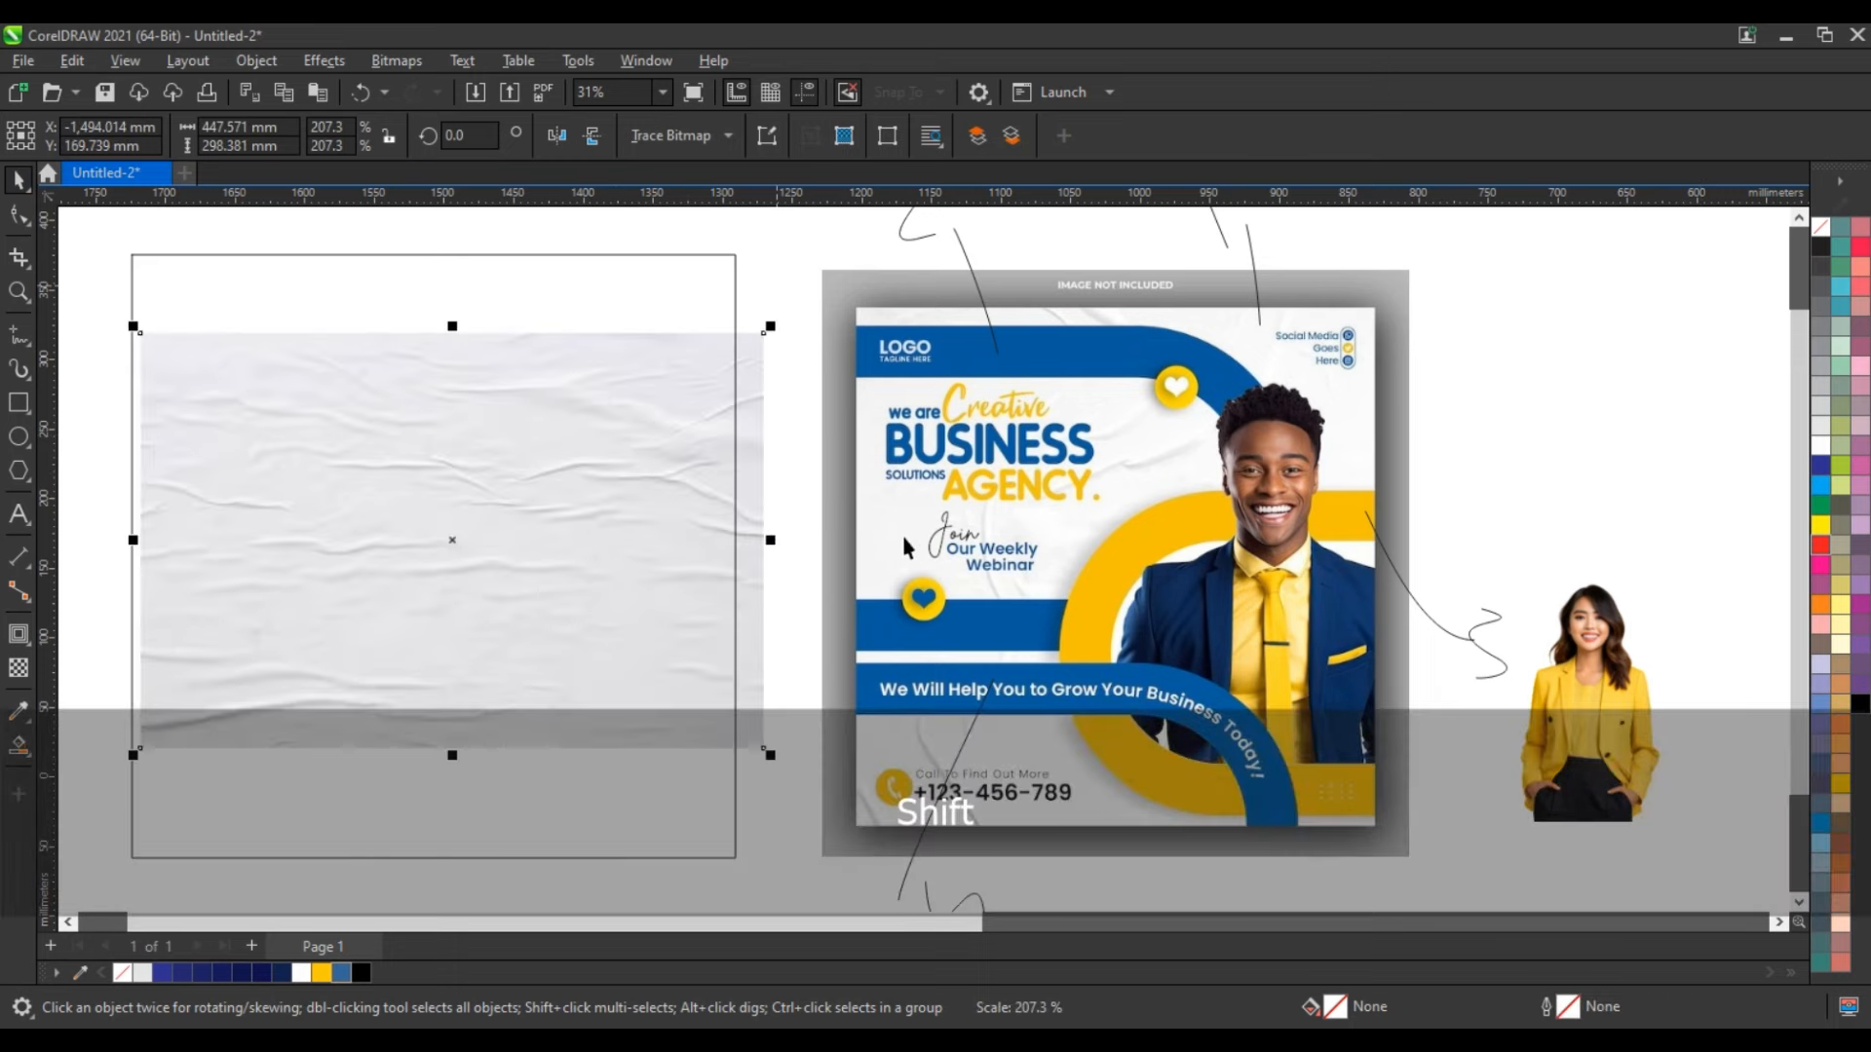
key("shift+Page_Up")
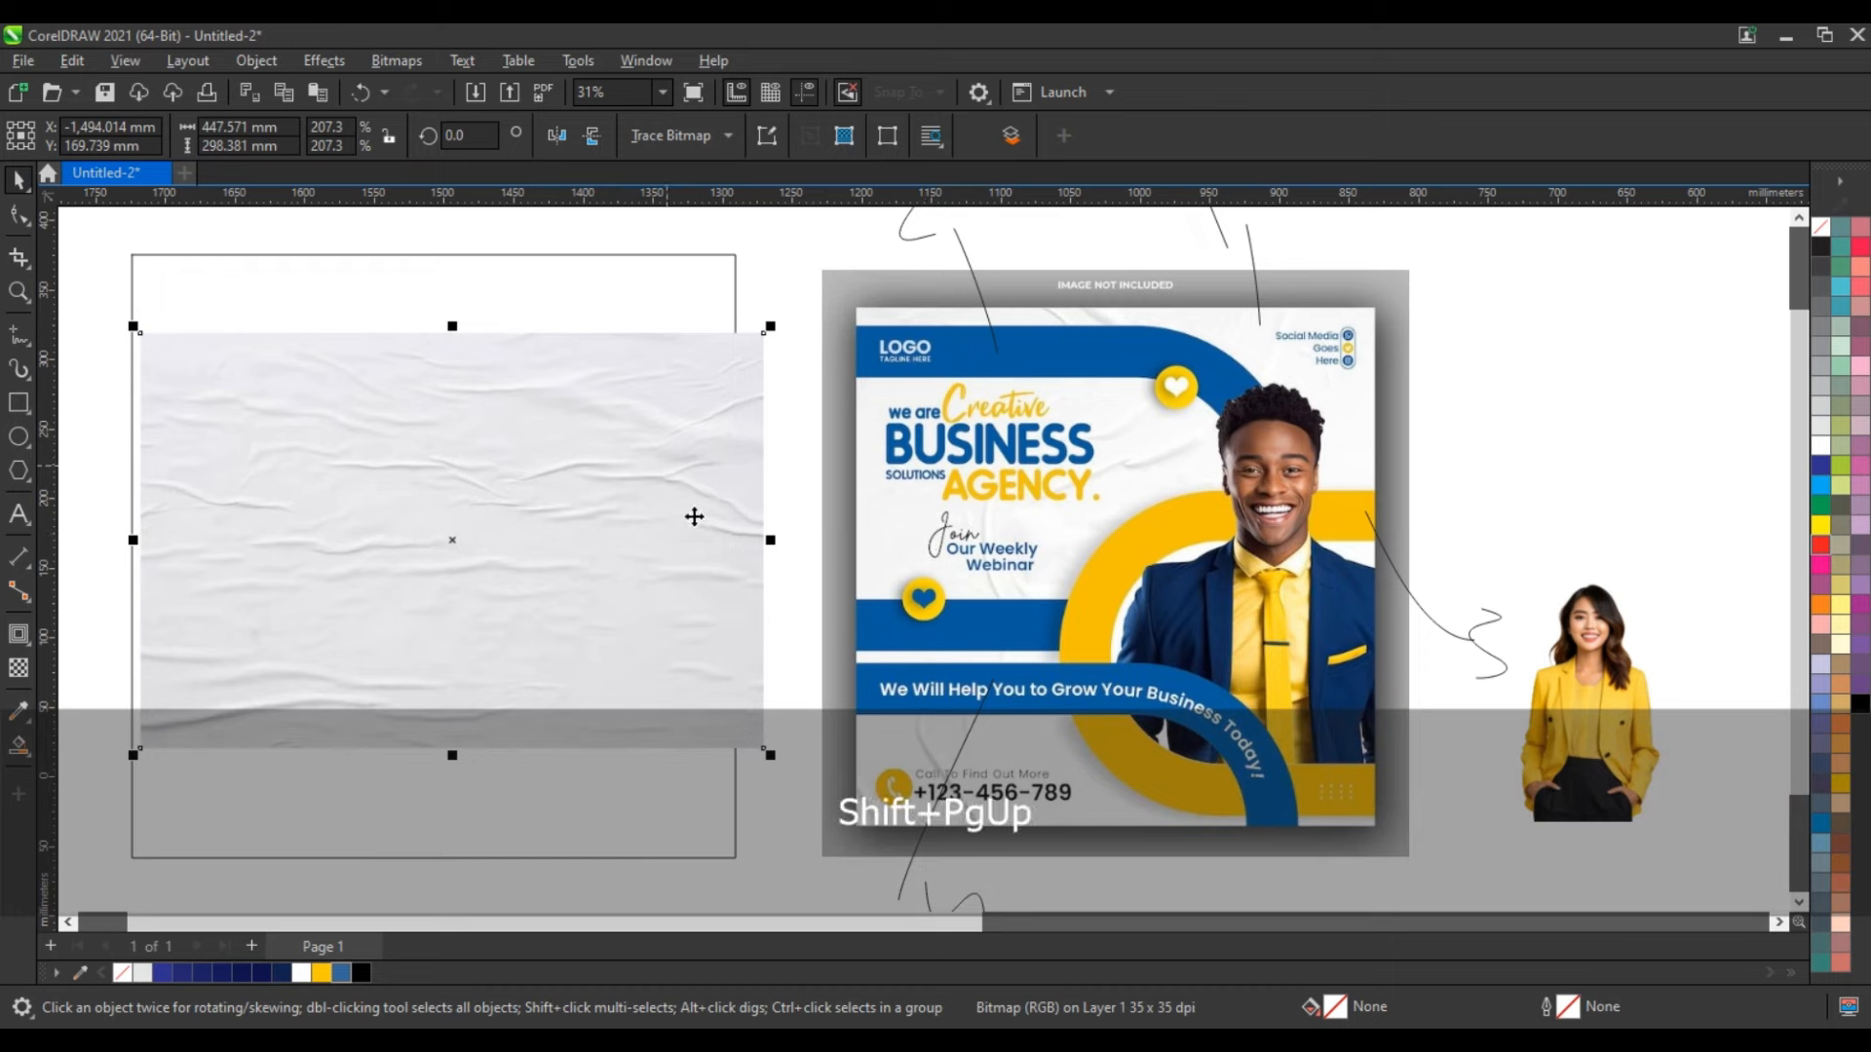
Adjust the paper texture to brightness 4, contrast 0 and intensity -1.
left_click(324, 61)
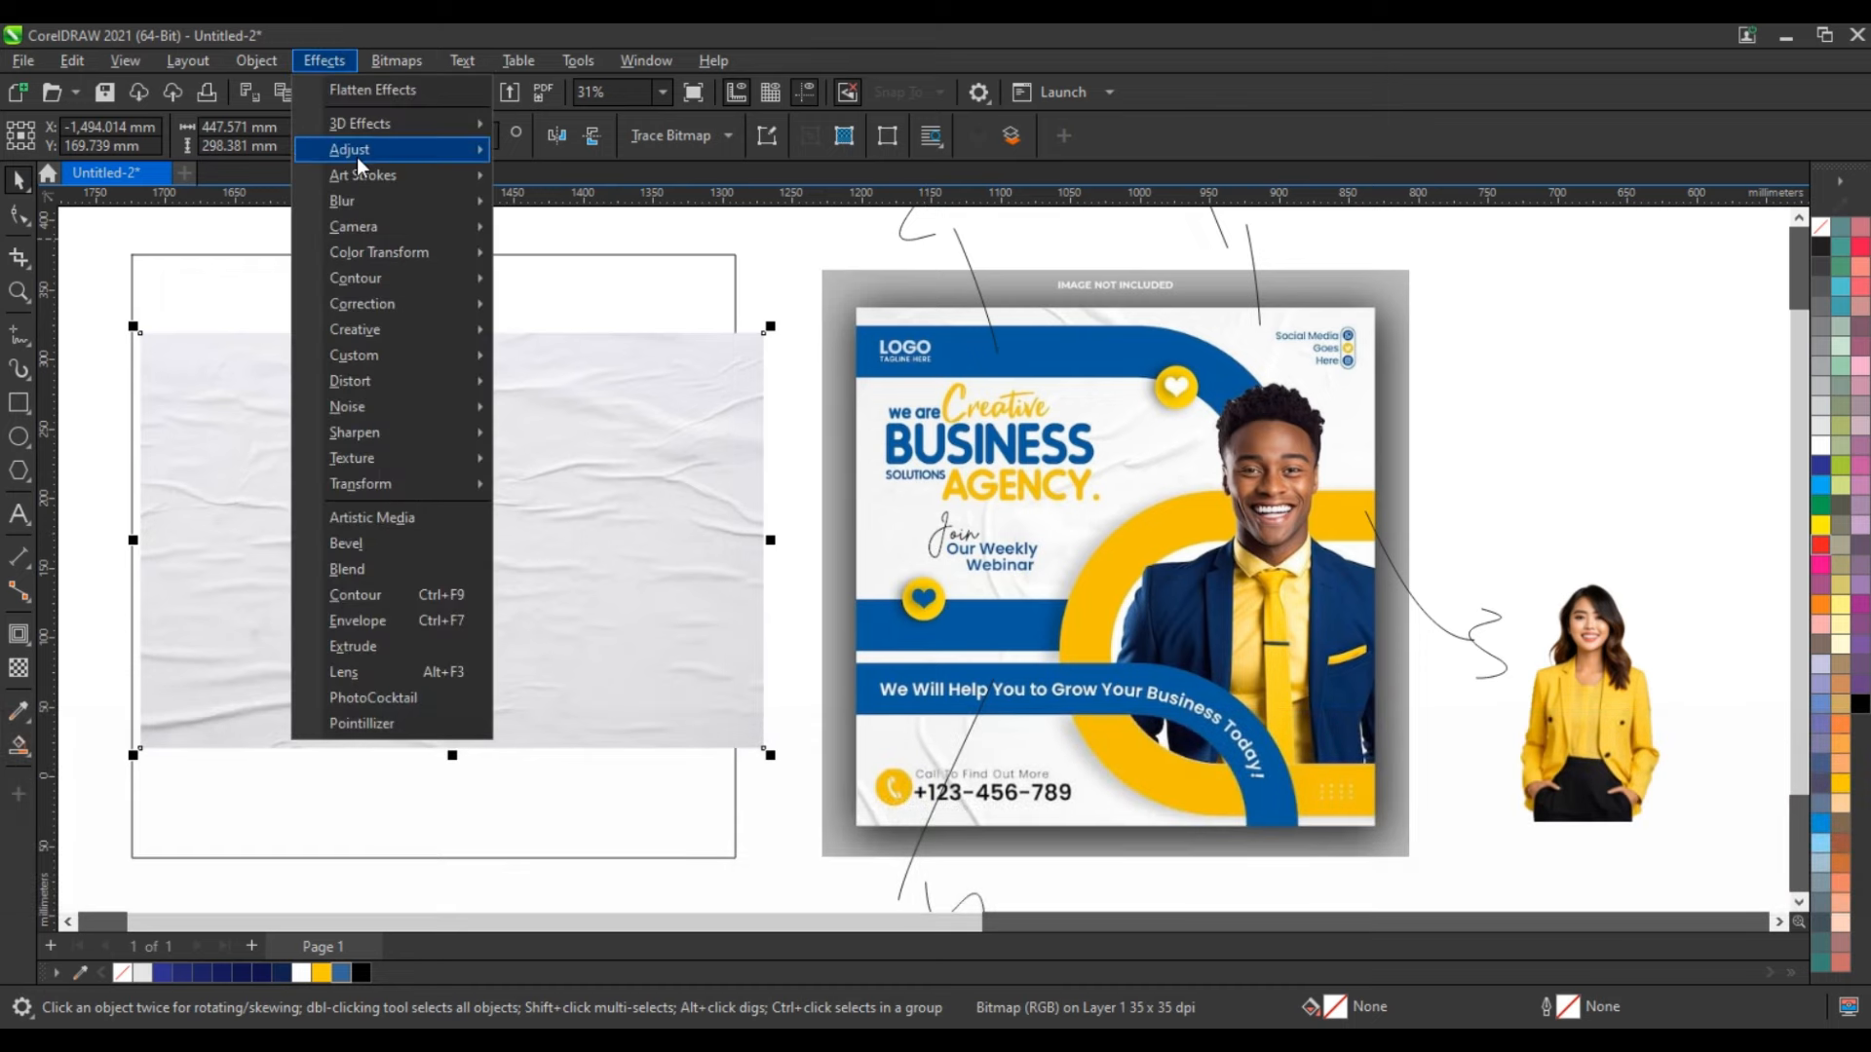
mouse_move(357, 156)
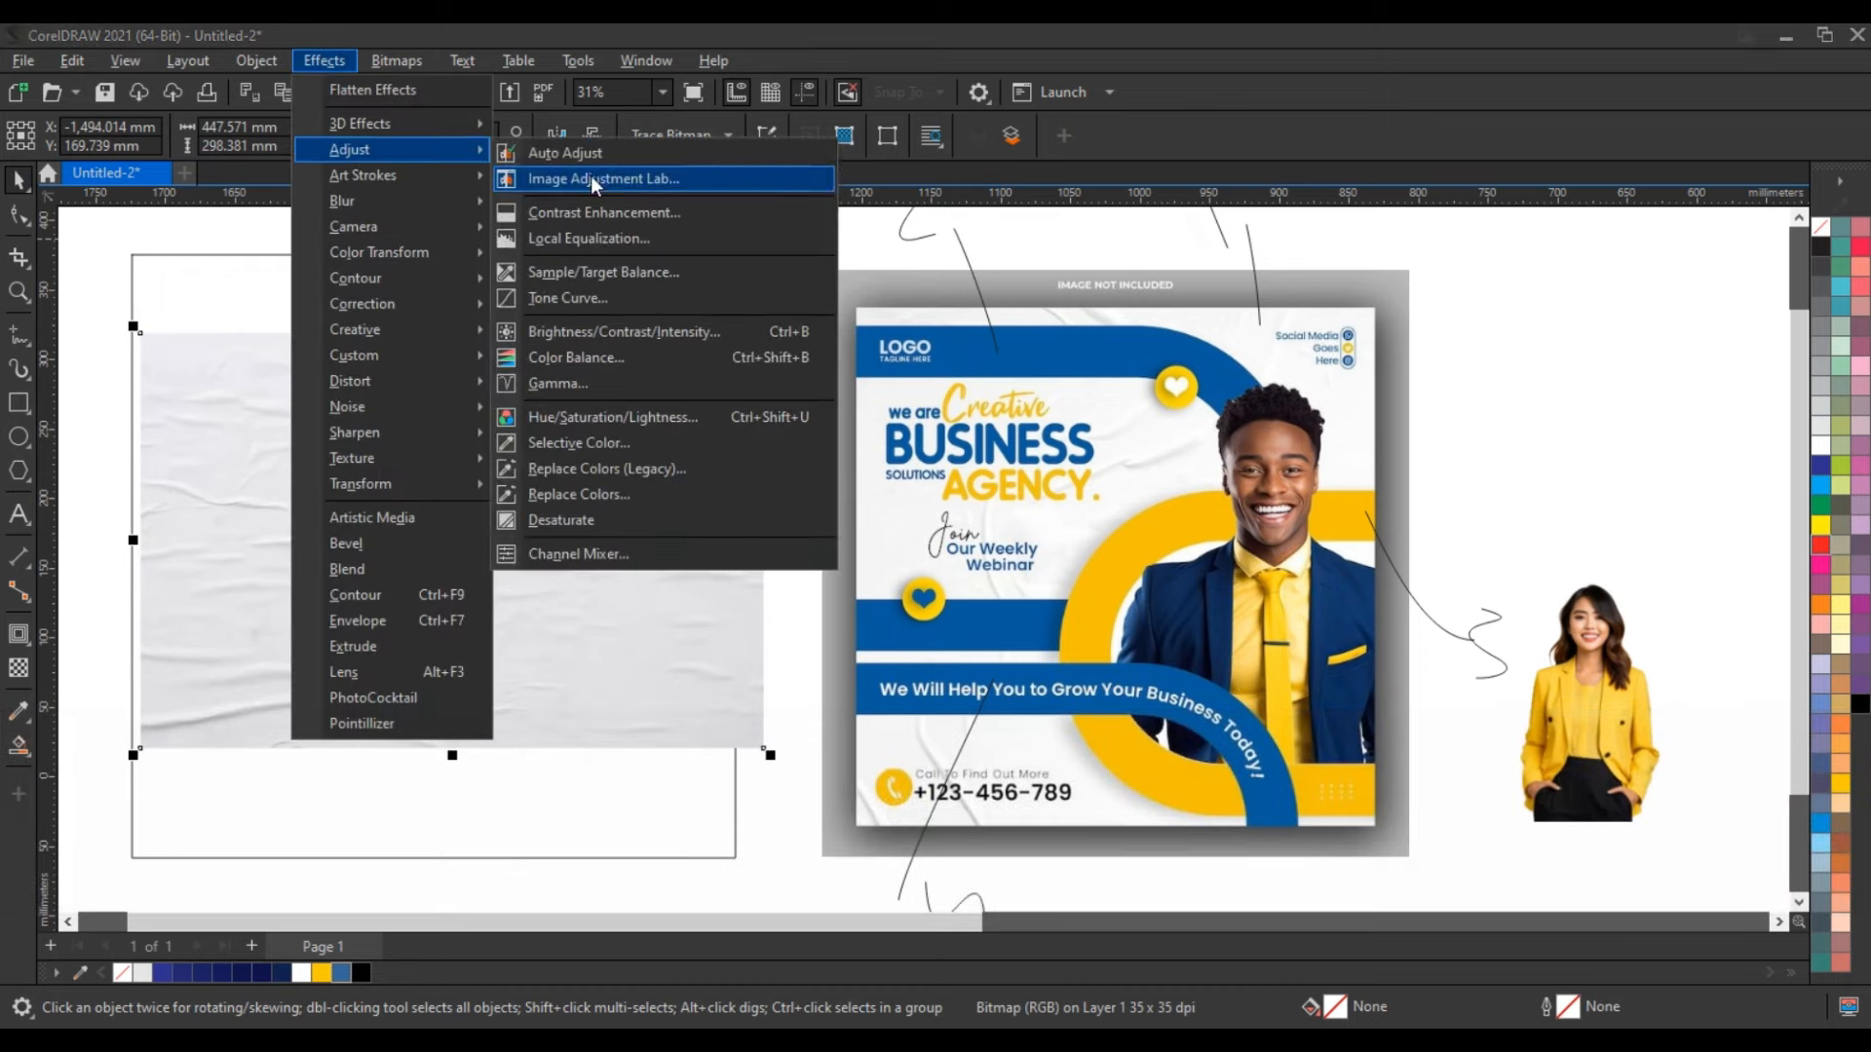
left_click(602, 333)
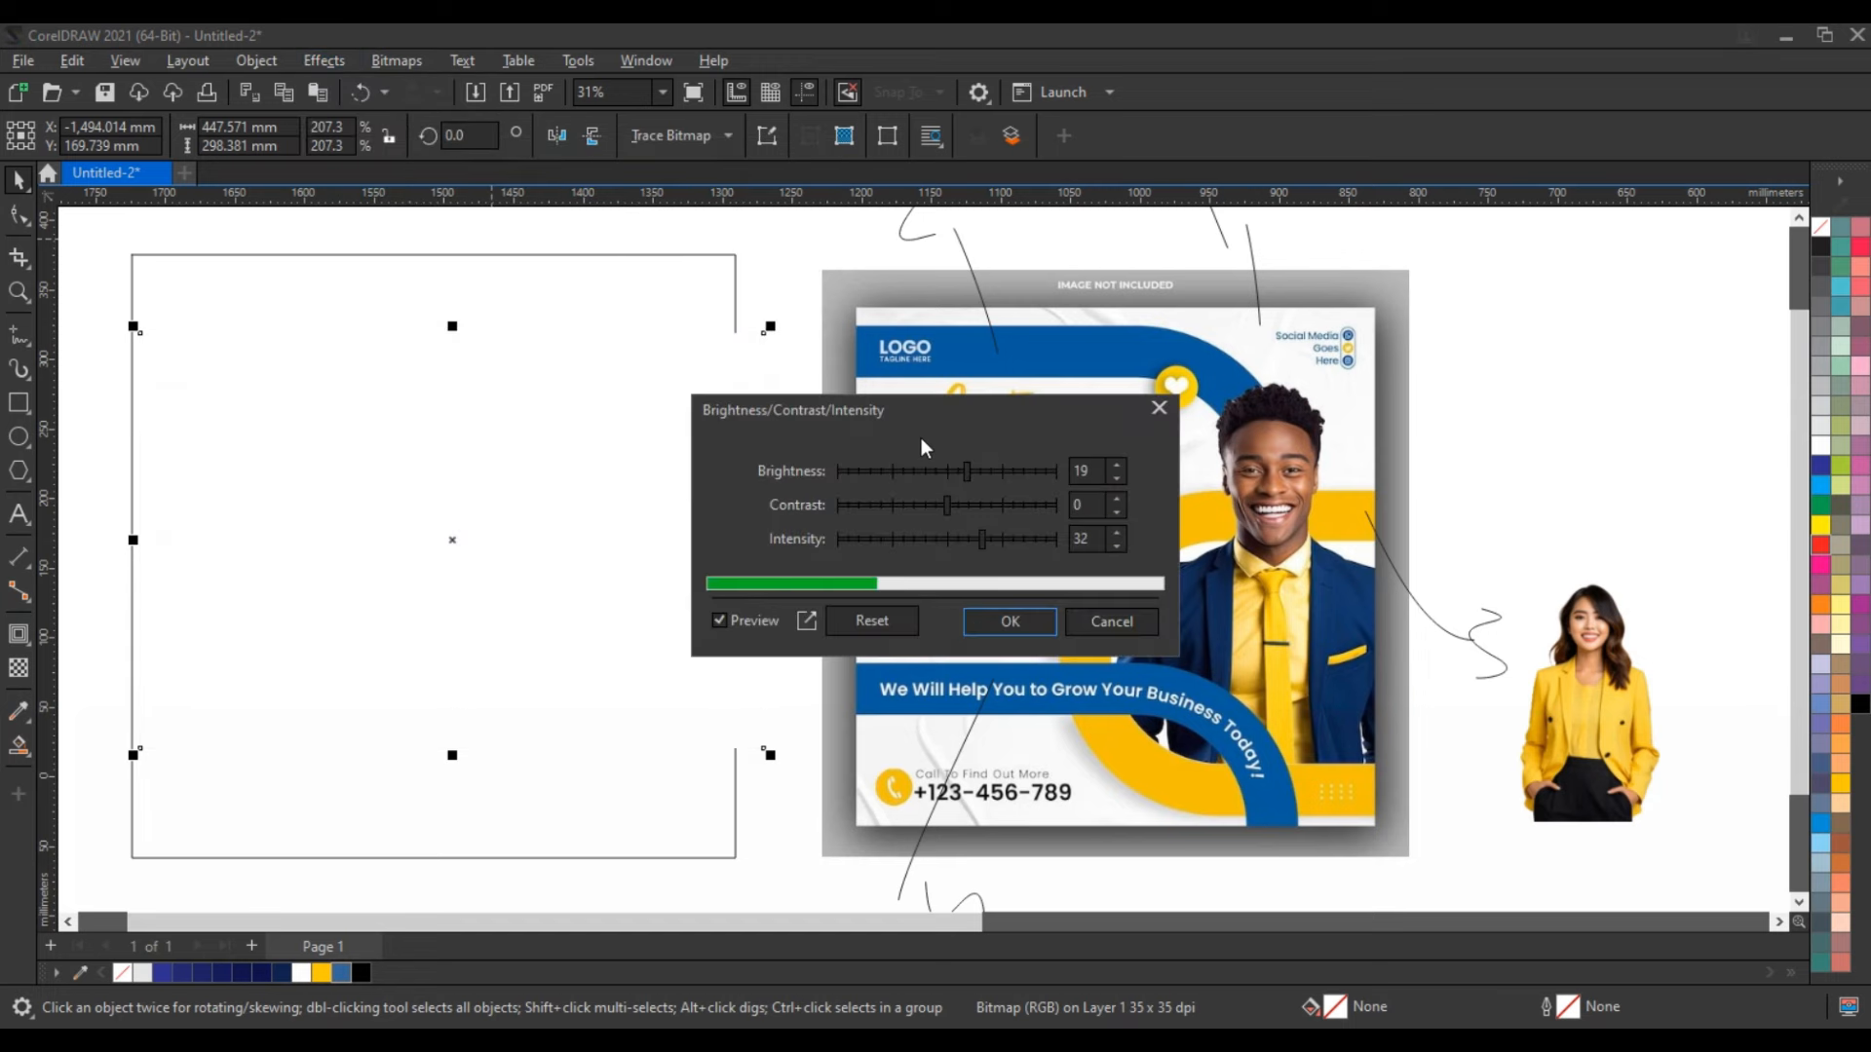
left_click(941, 472)
left_click(945, 538)
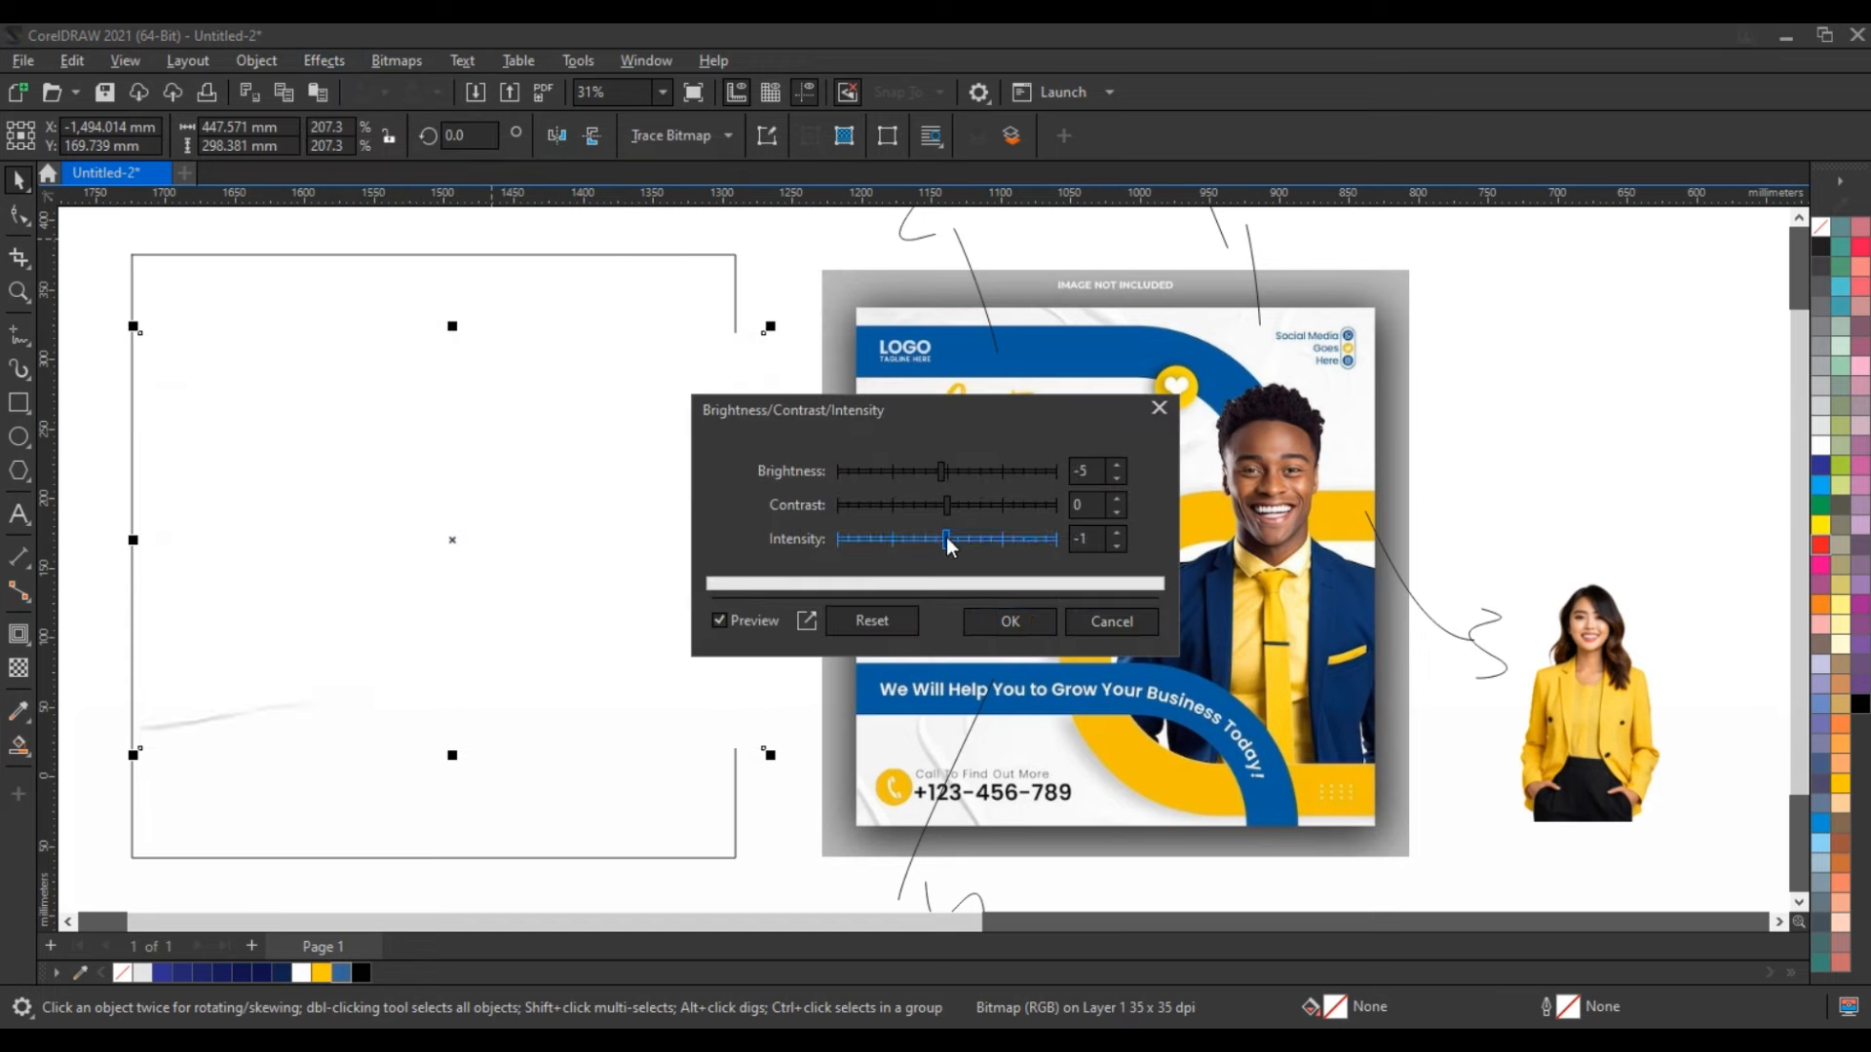
left_click(951, 471)
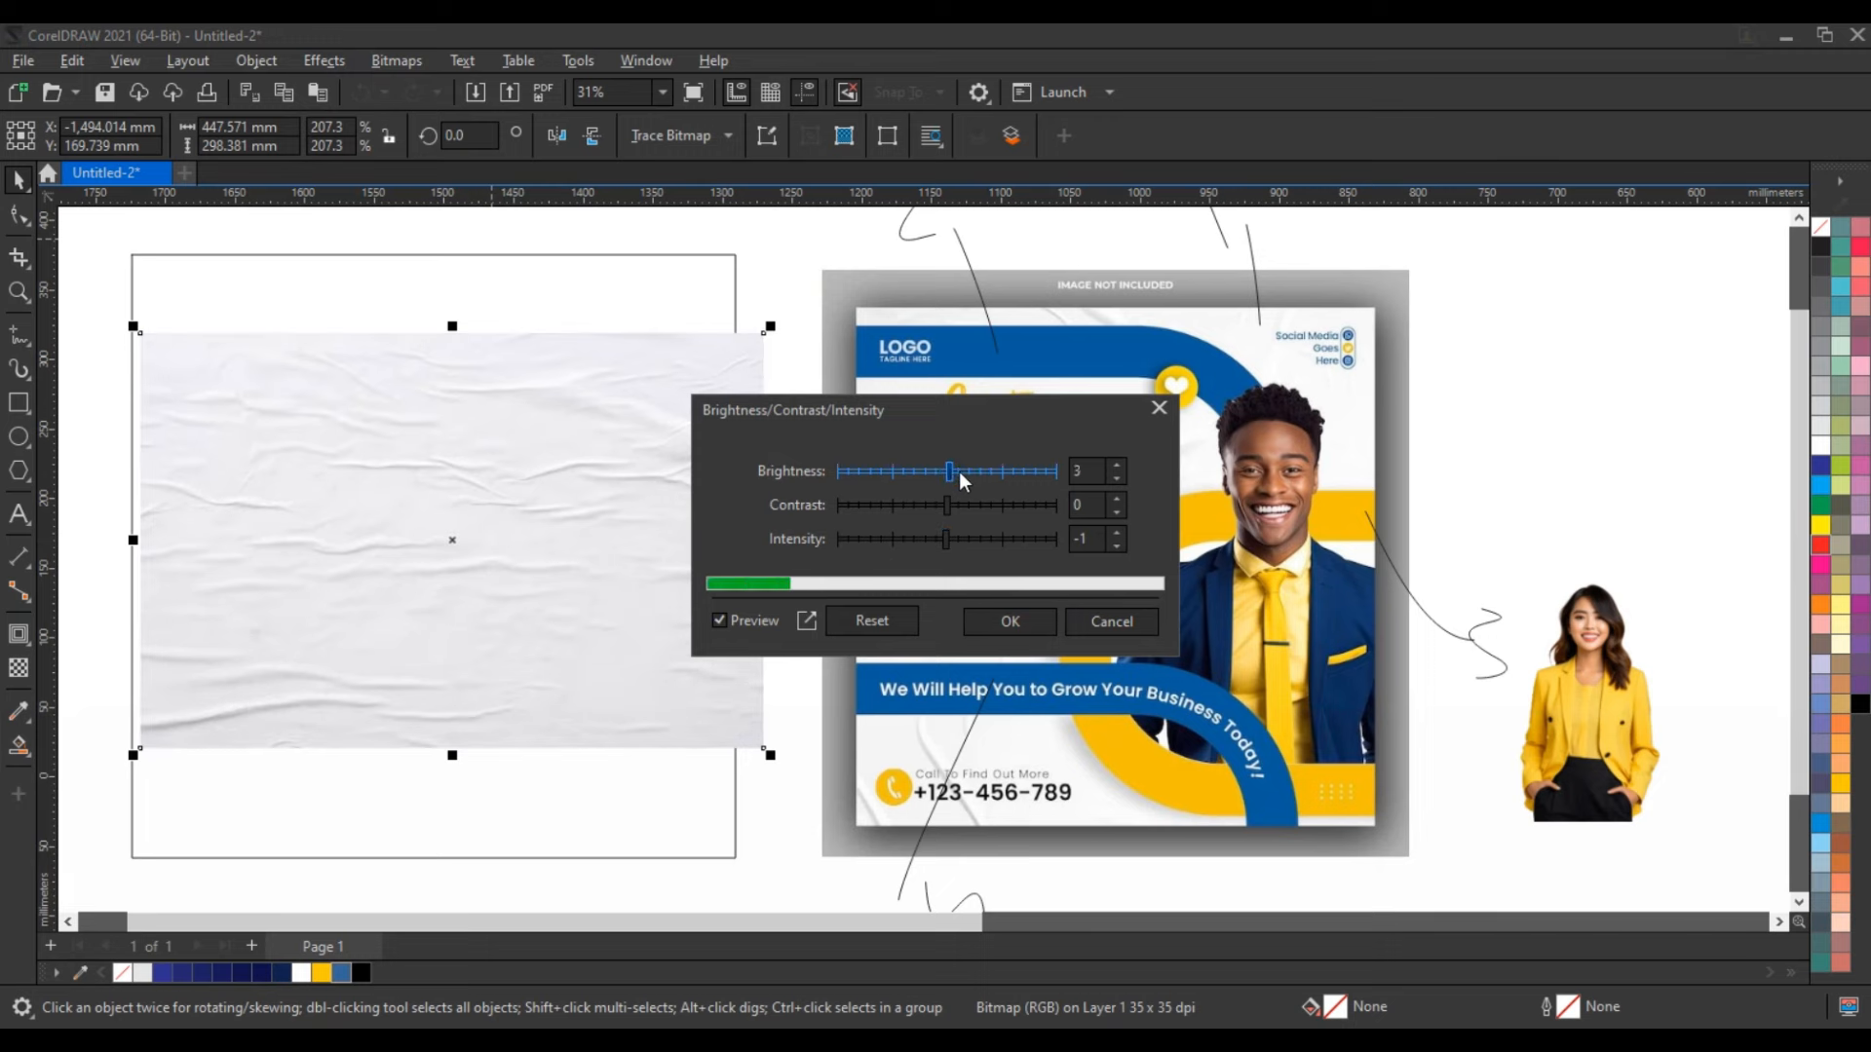
left_click(960, 471)
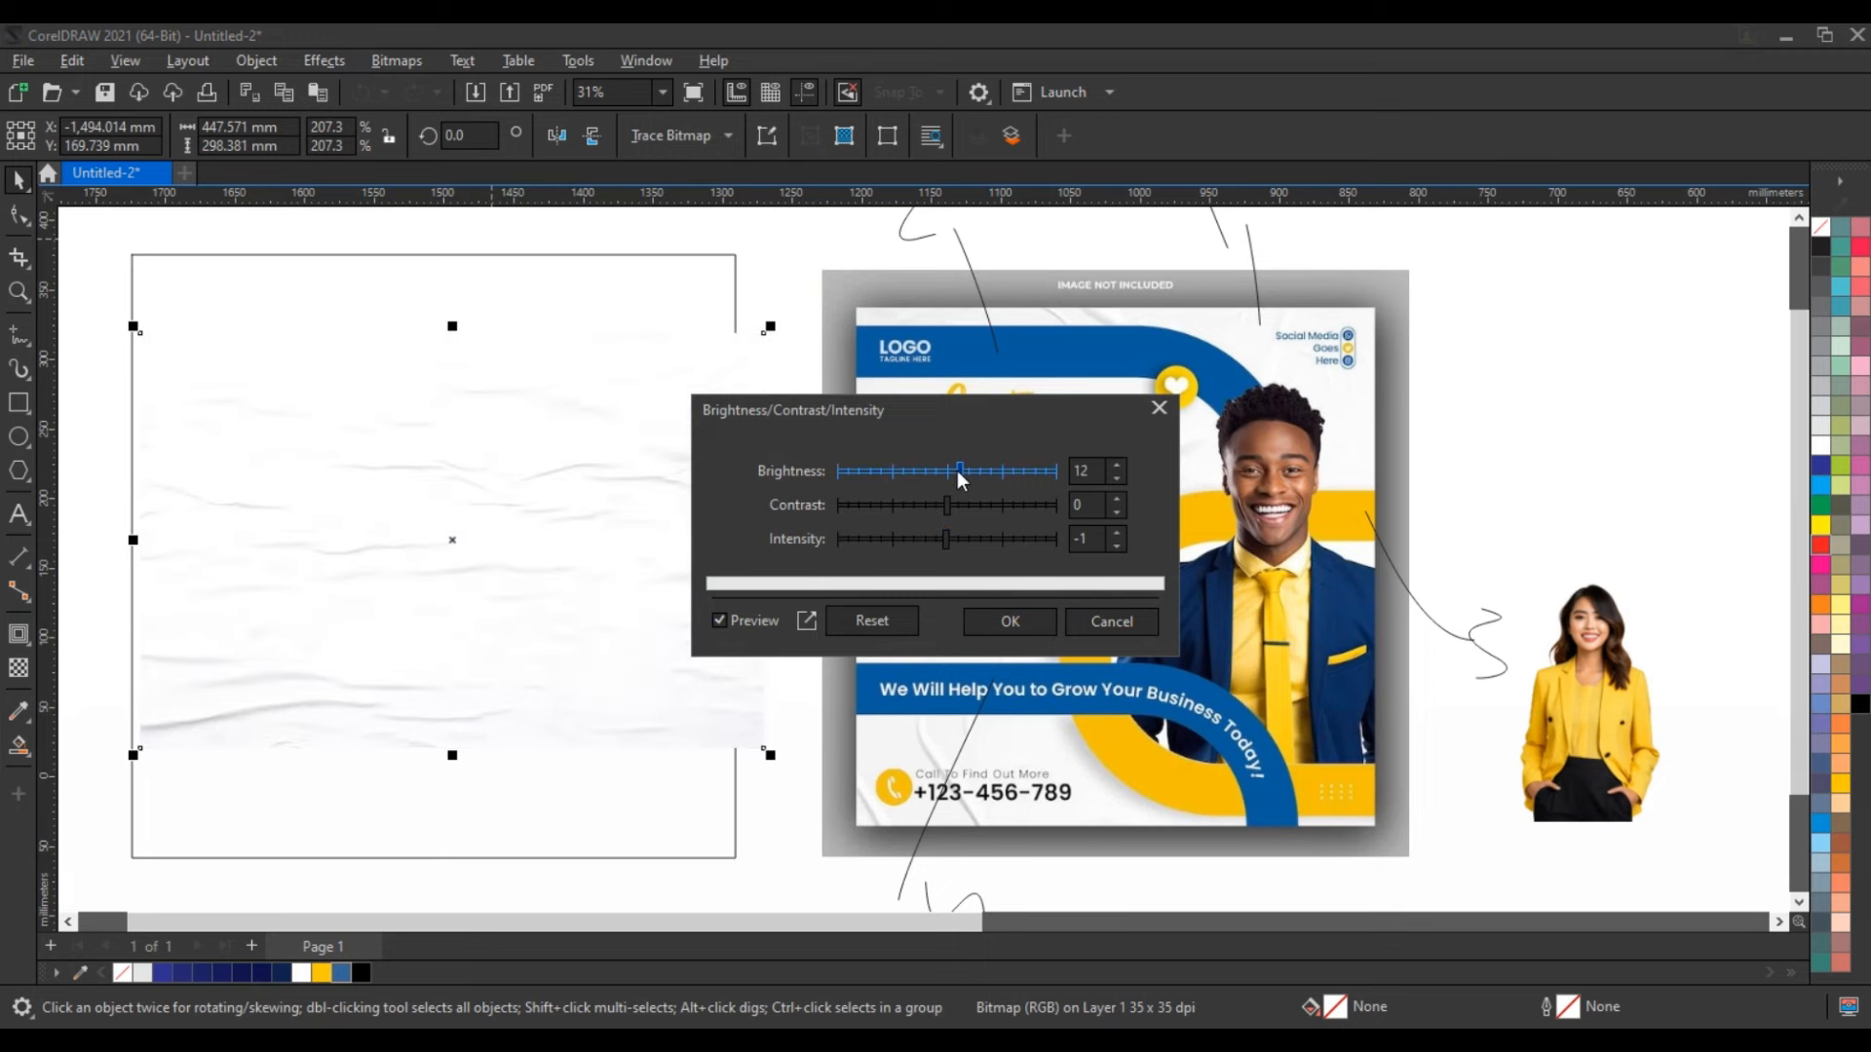
left_click(951, 472)
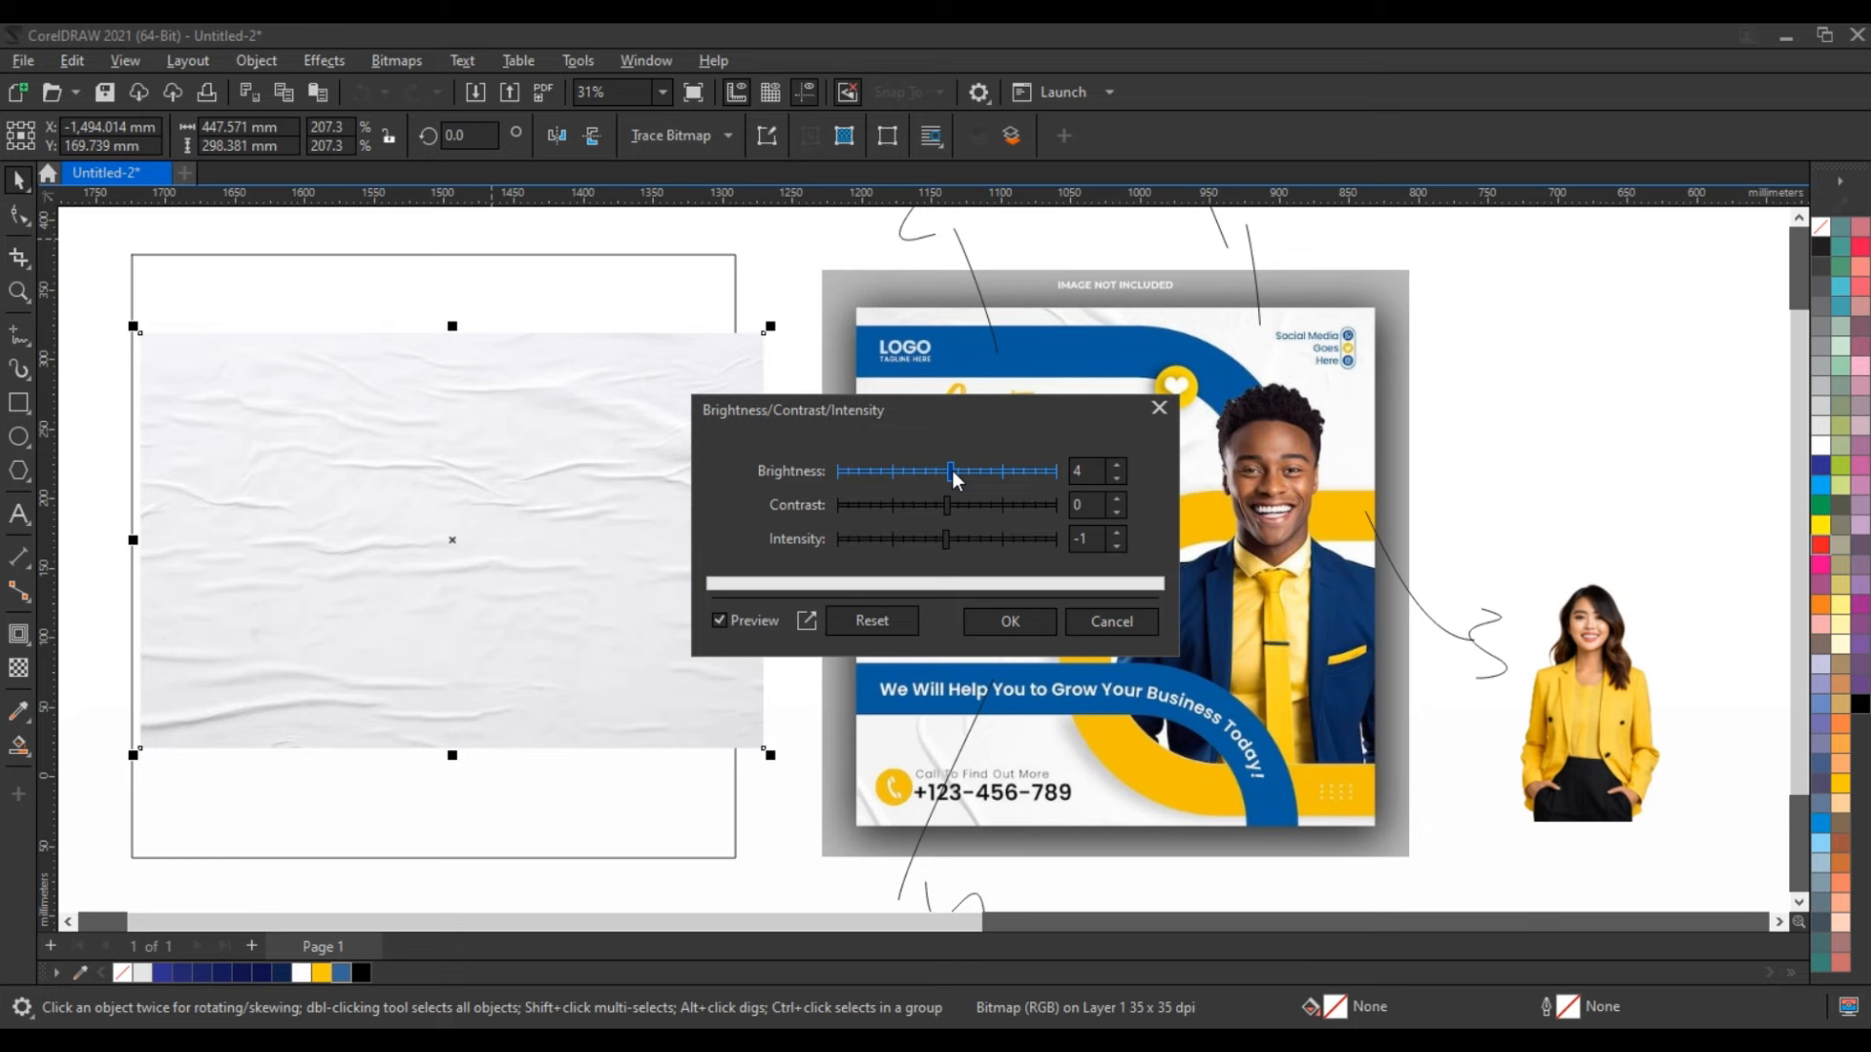
left_click(1010, 621)
Stretch the paper texture to about 612 × 466 mm so it covers the square, and send it to the back.
left_click_drag(779, 334, 751, 462)
scroll(751, 461, "down", 1)
left_click_drag(516, 763, 523, 797)
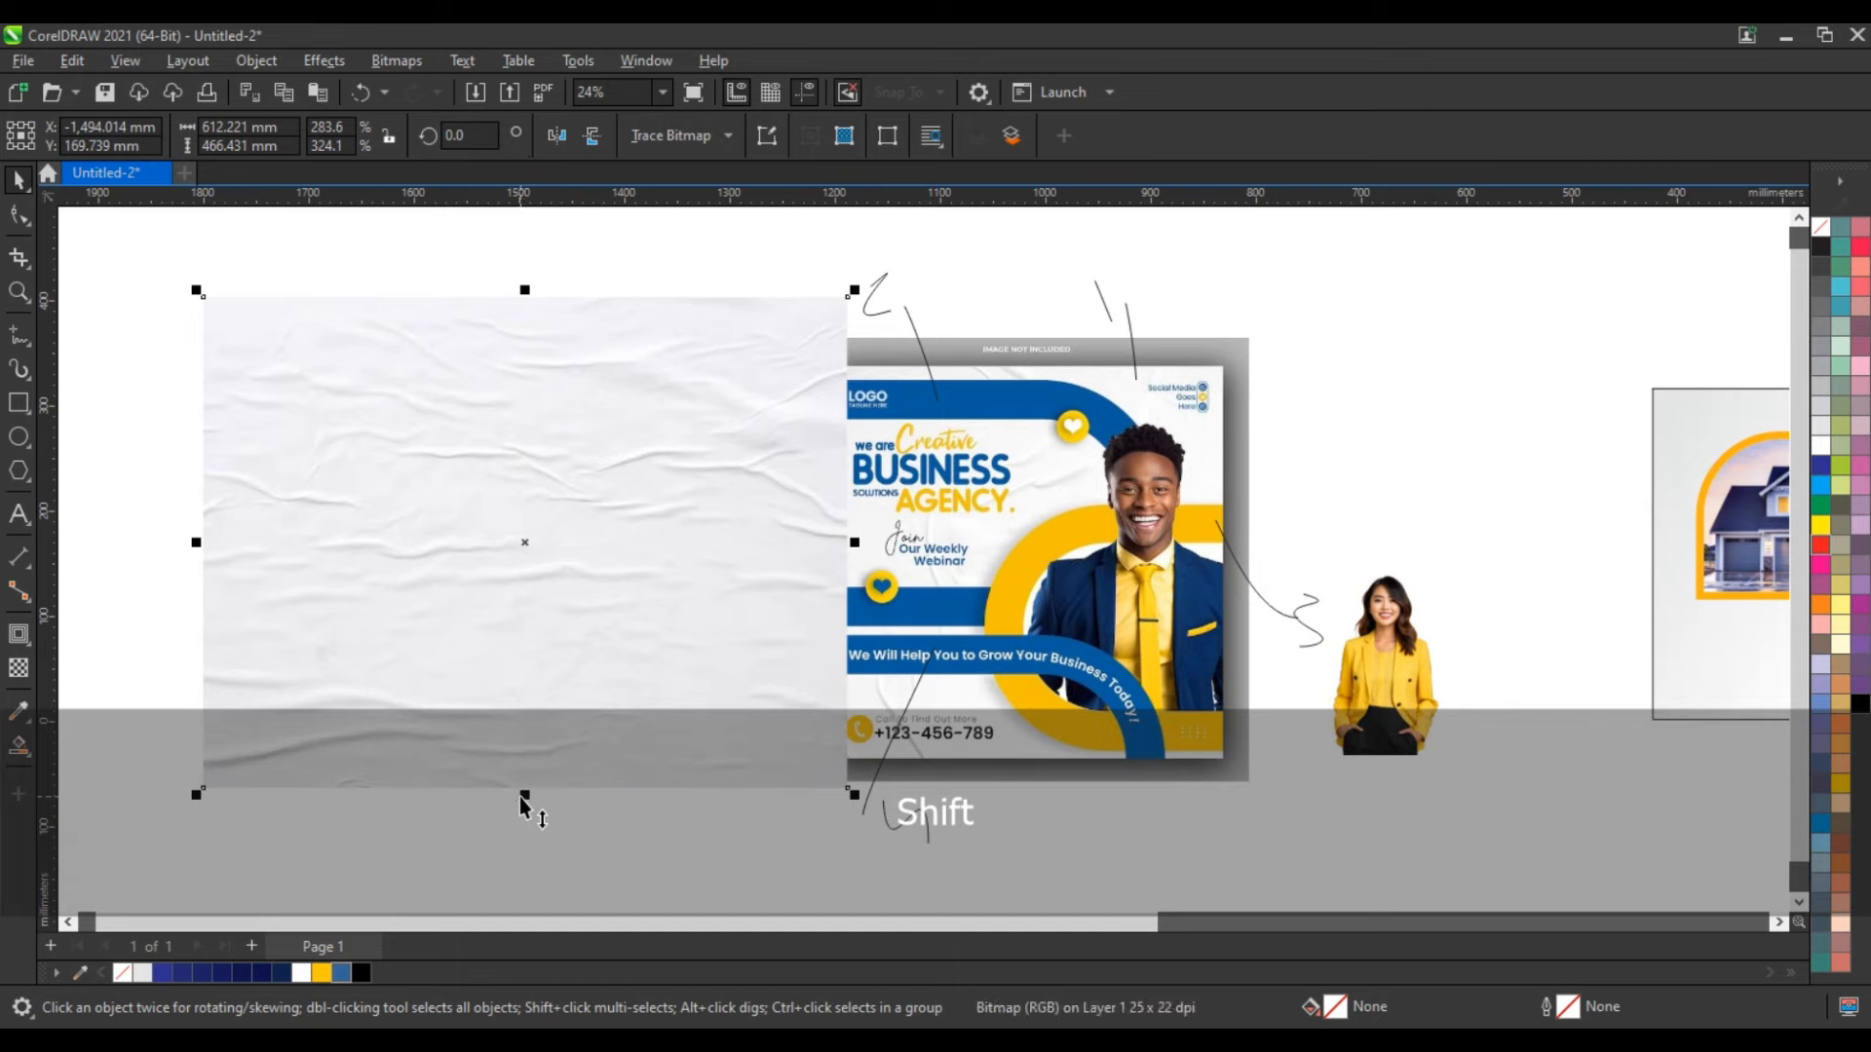
key("shift+Page_Down")
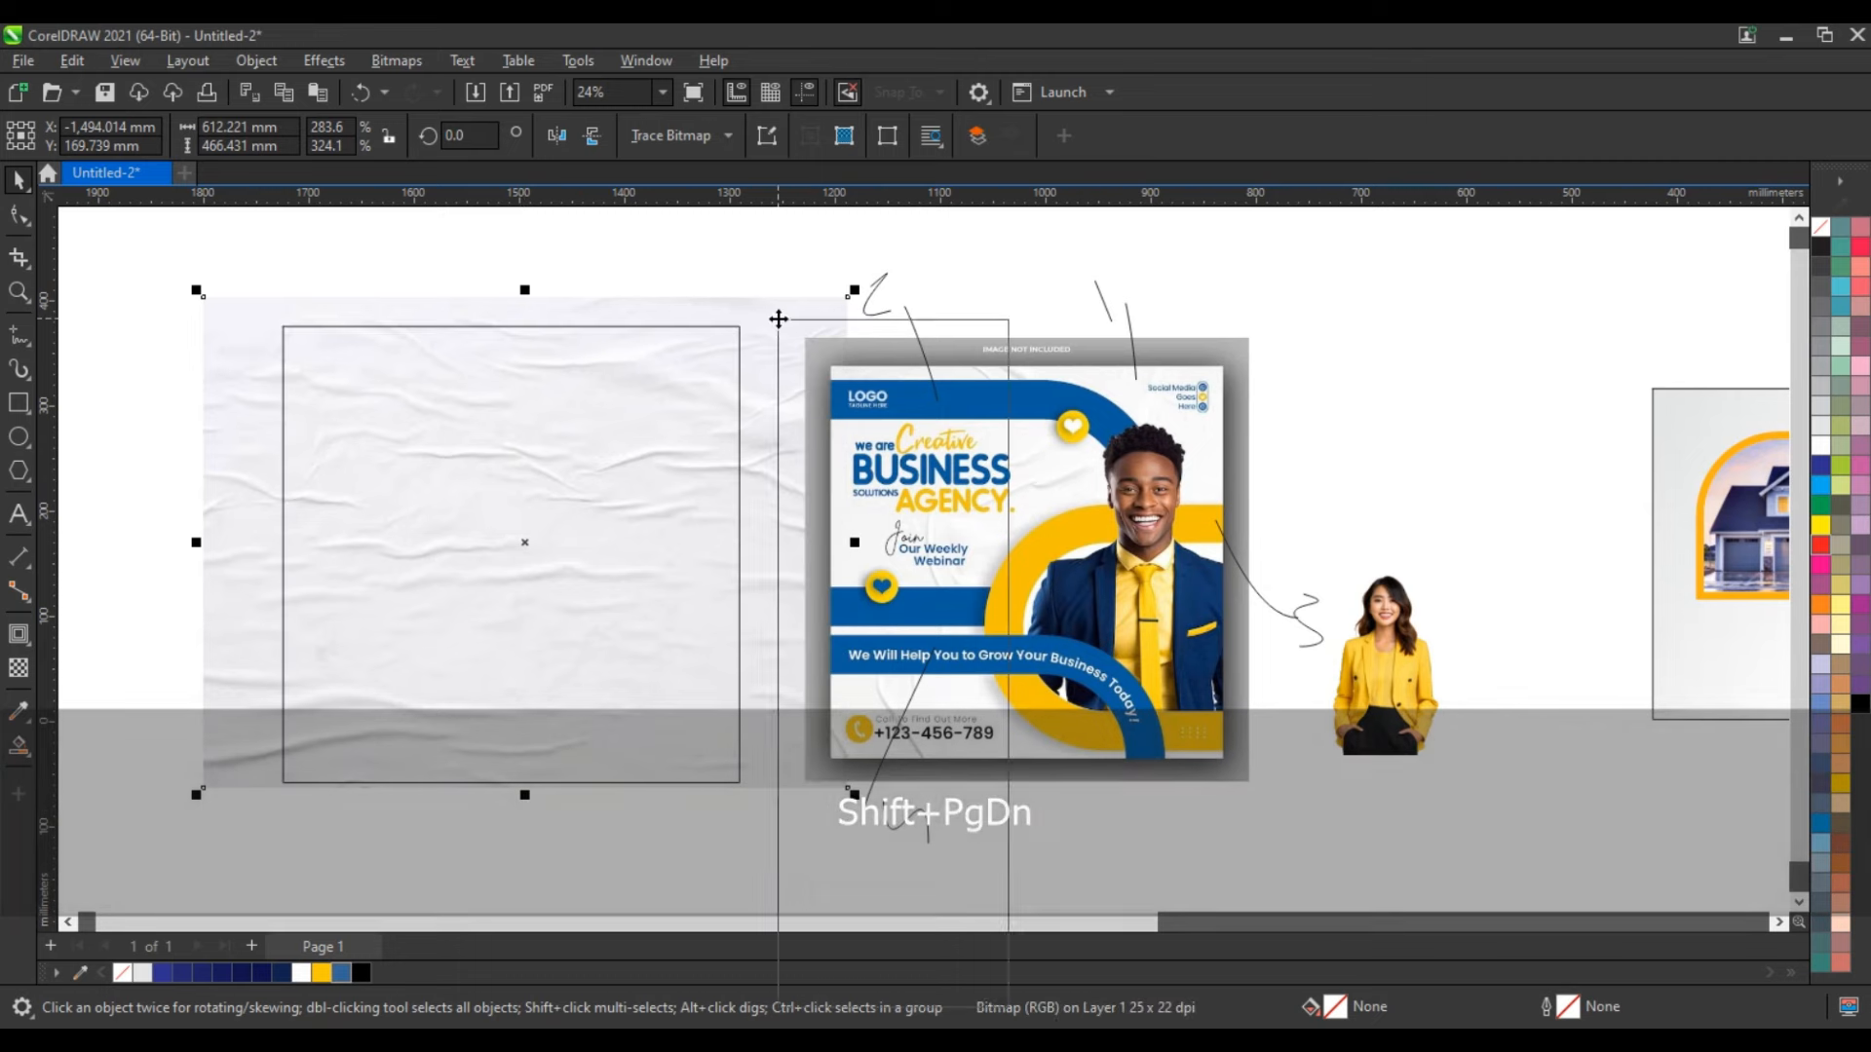
PowerClip the paper texture inside the square.
right_click(778, 319)
key("Escape")
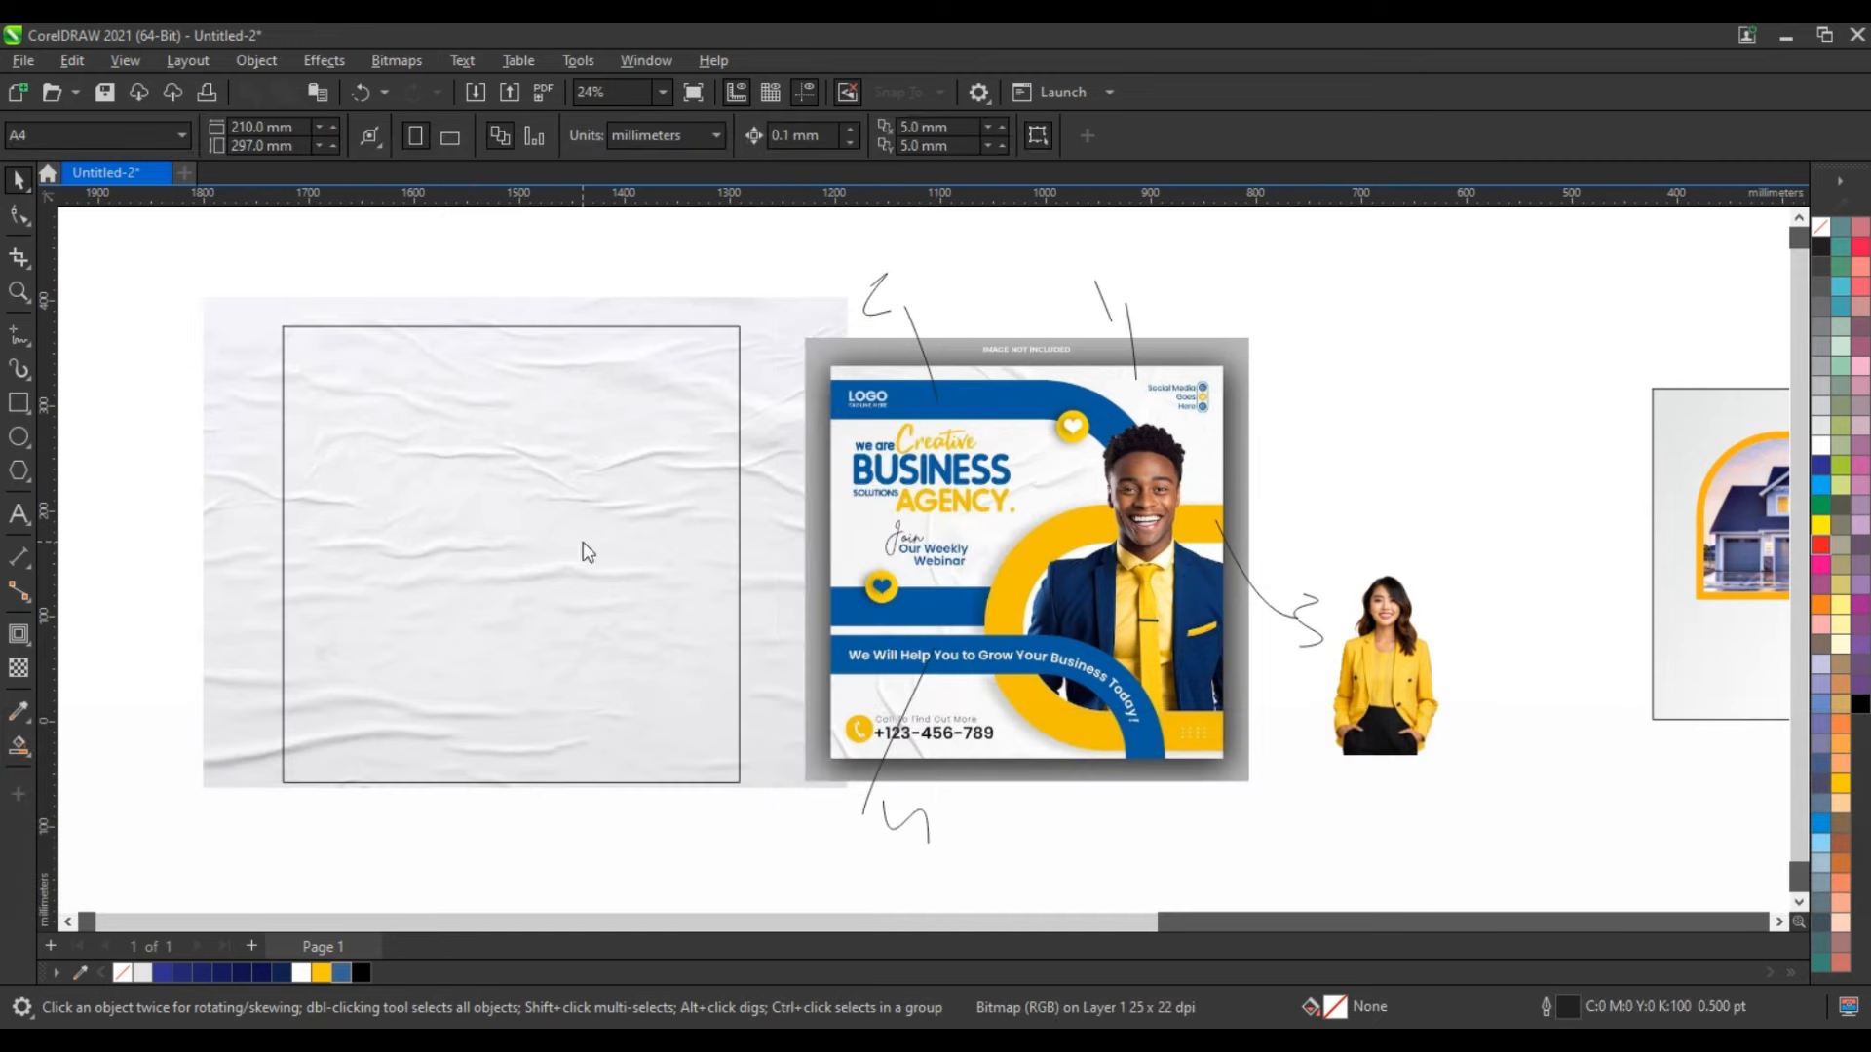
left_click(582, 542)
key("Escape")
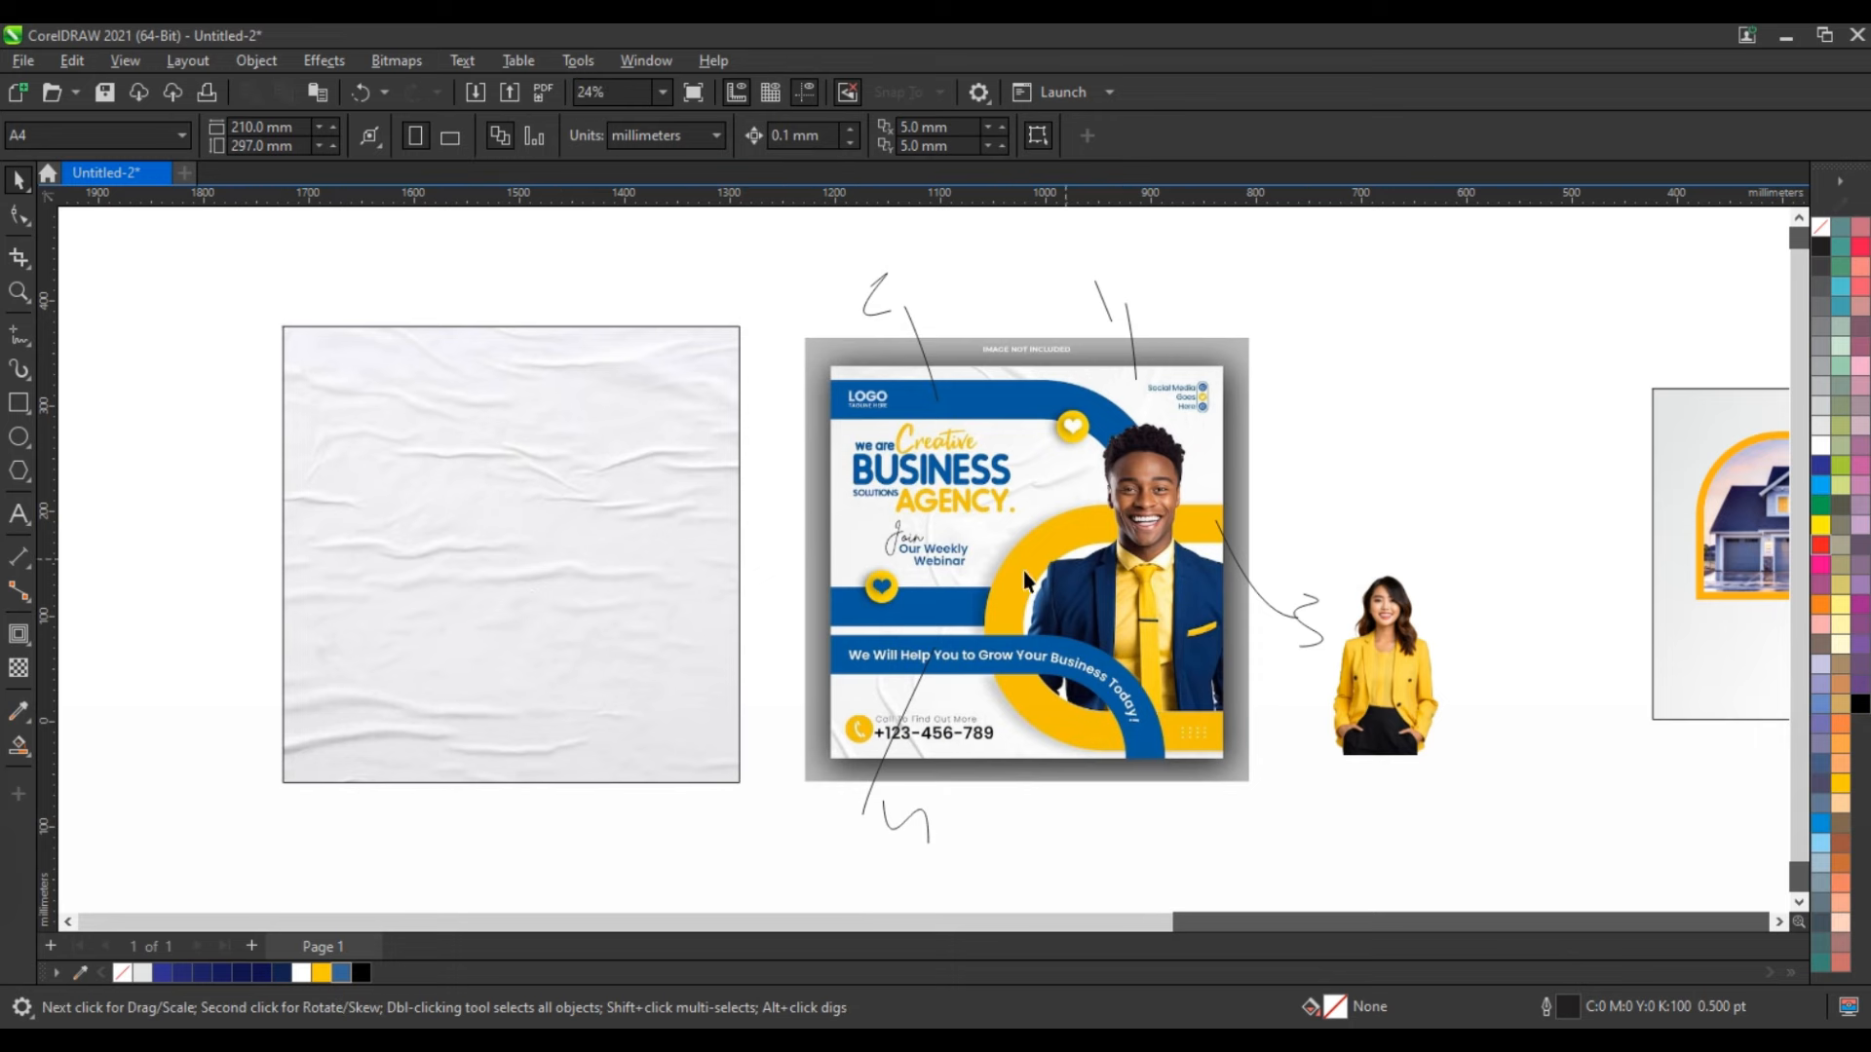
Draw a rectangle about 468 × 242 mm over the upper part of the textured square, extending past its left edge.
left_click(19, 292)
left_click_drag(190, 305, 1306, 788)
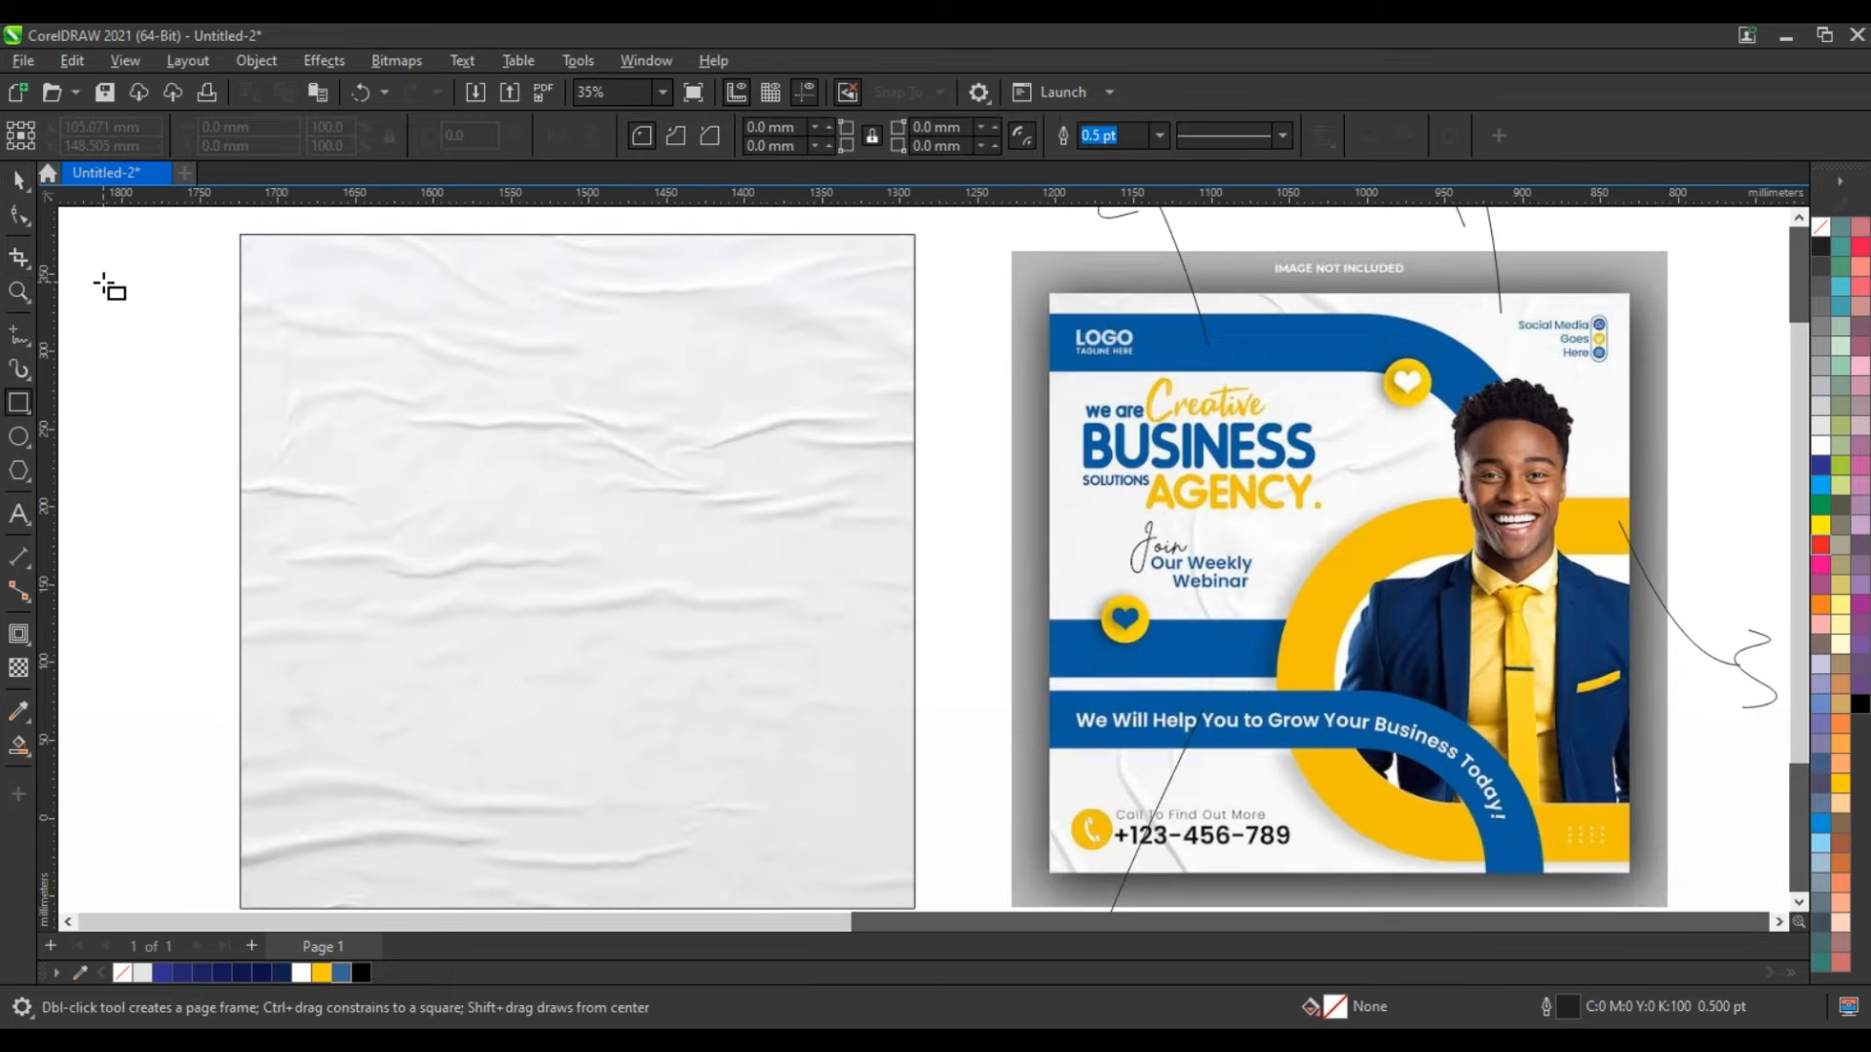
left_click_drag(103, 284, 833, 660)
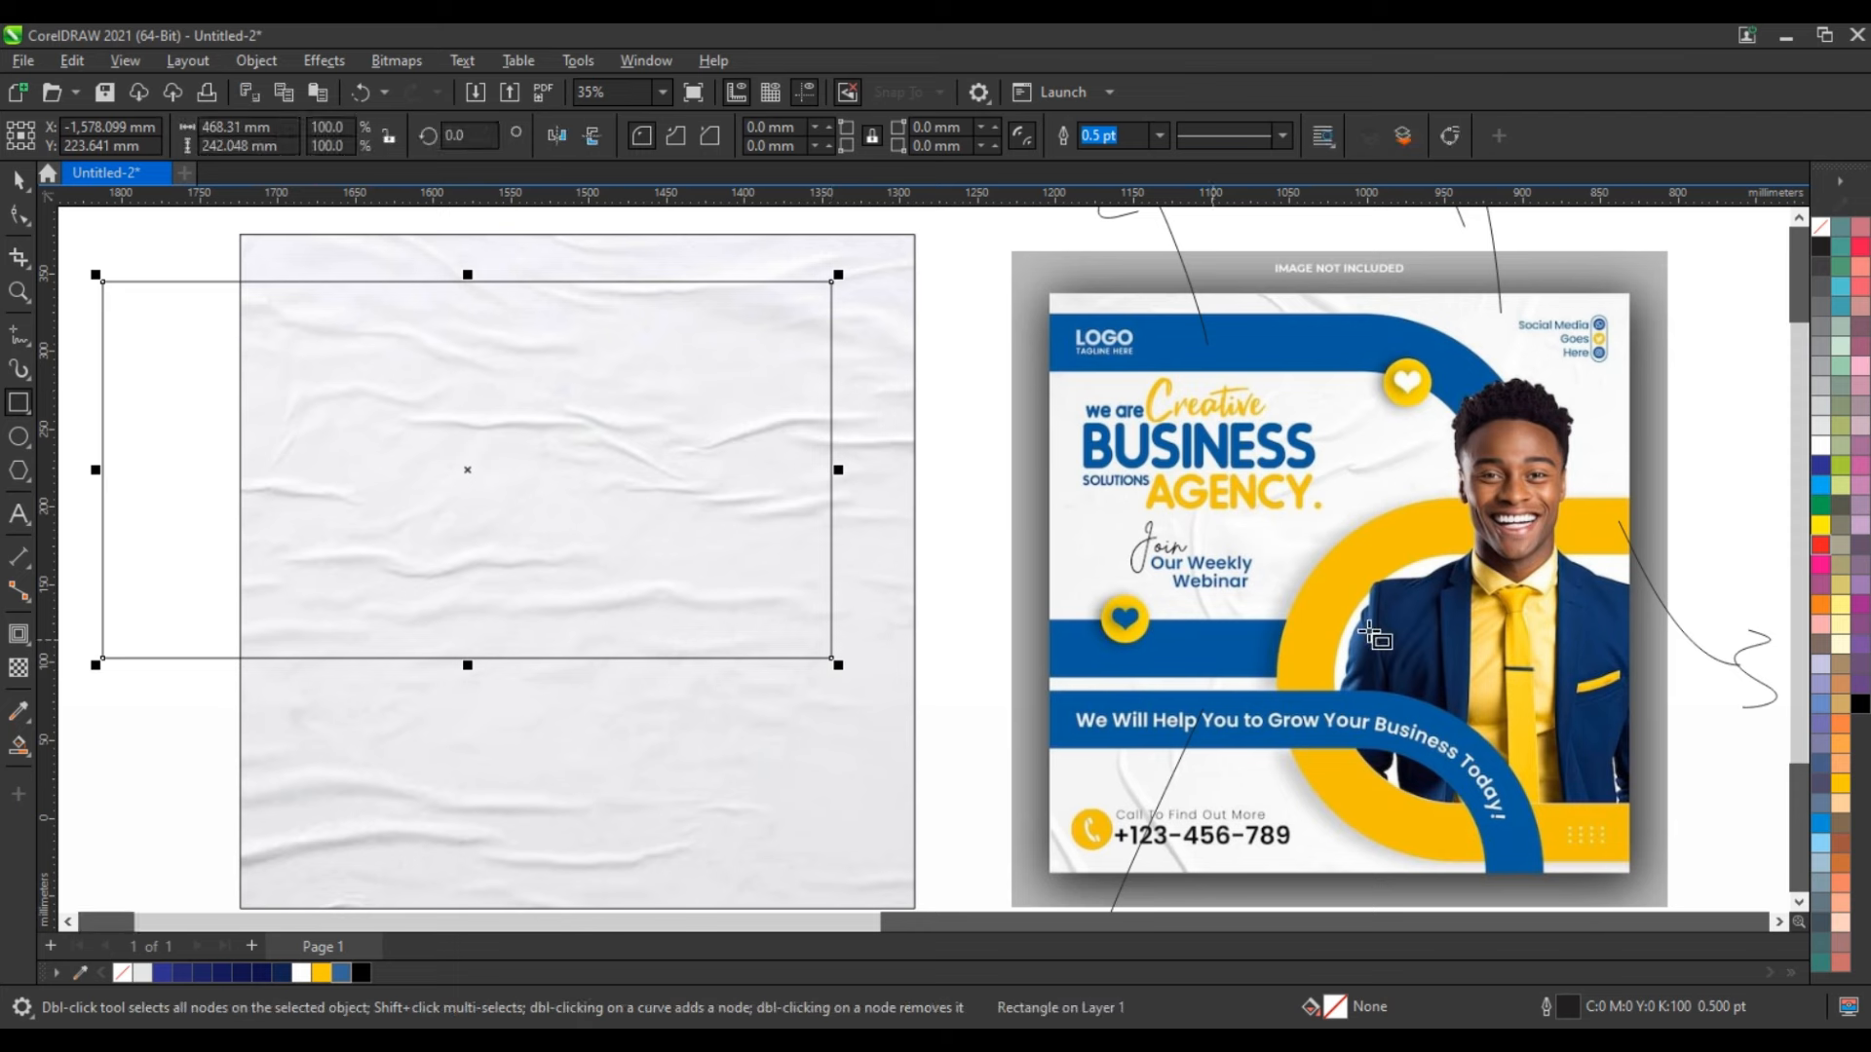
Fully round the rectangle's two right corners into a half circle and stretch its height downward to about 255 mm.
left_click(18, 215)
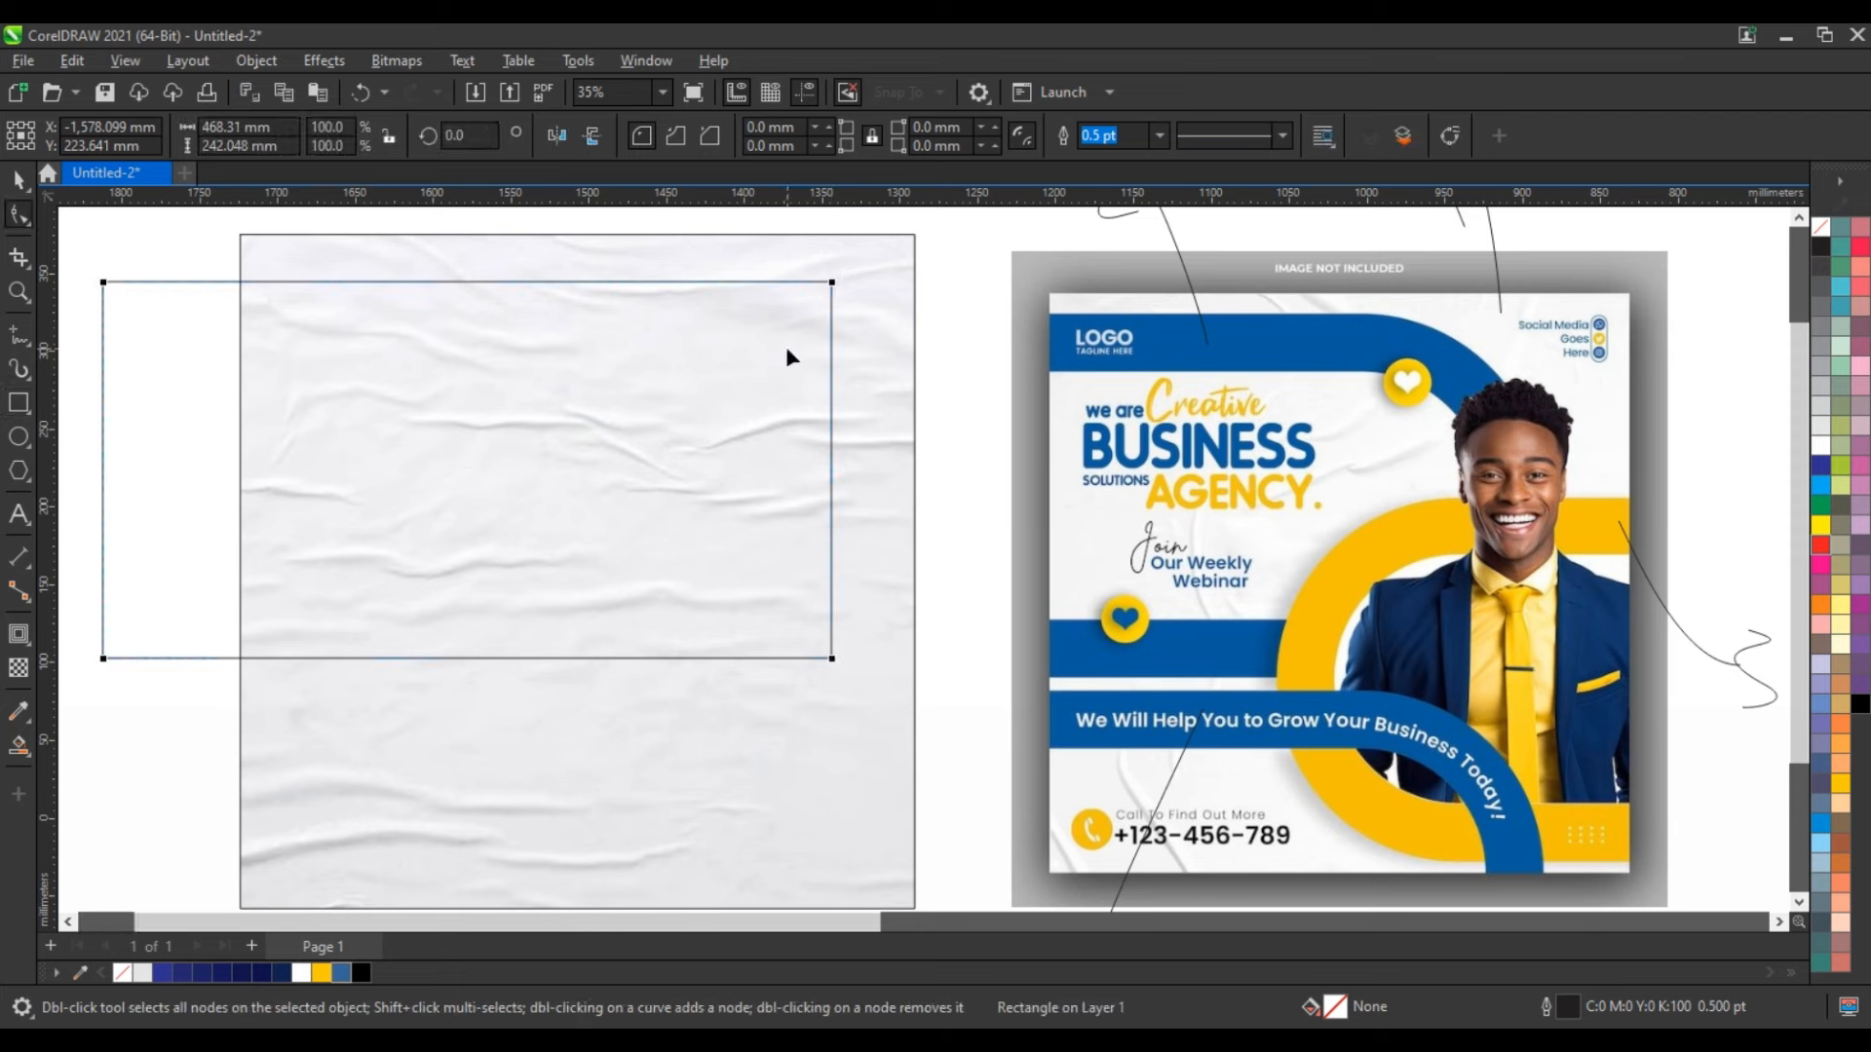
key("ctrl")
left_click_drag(825, 285, 496, 265)
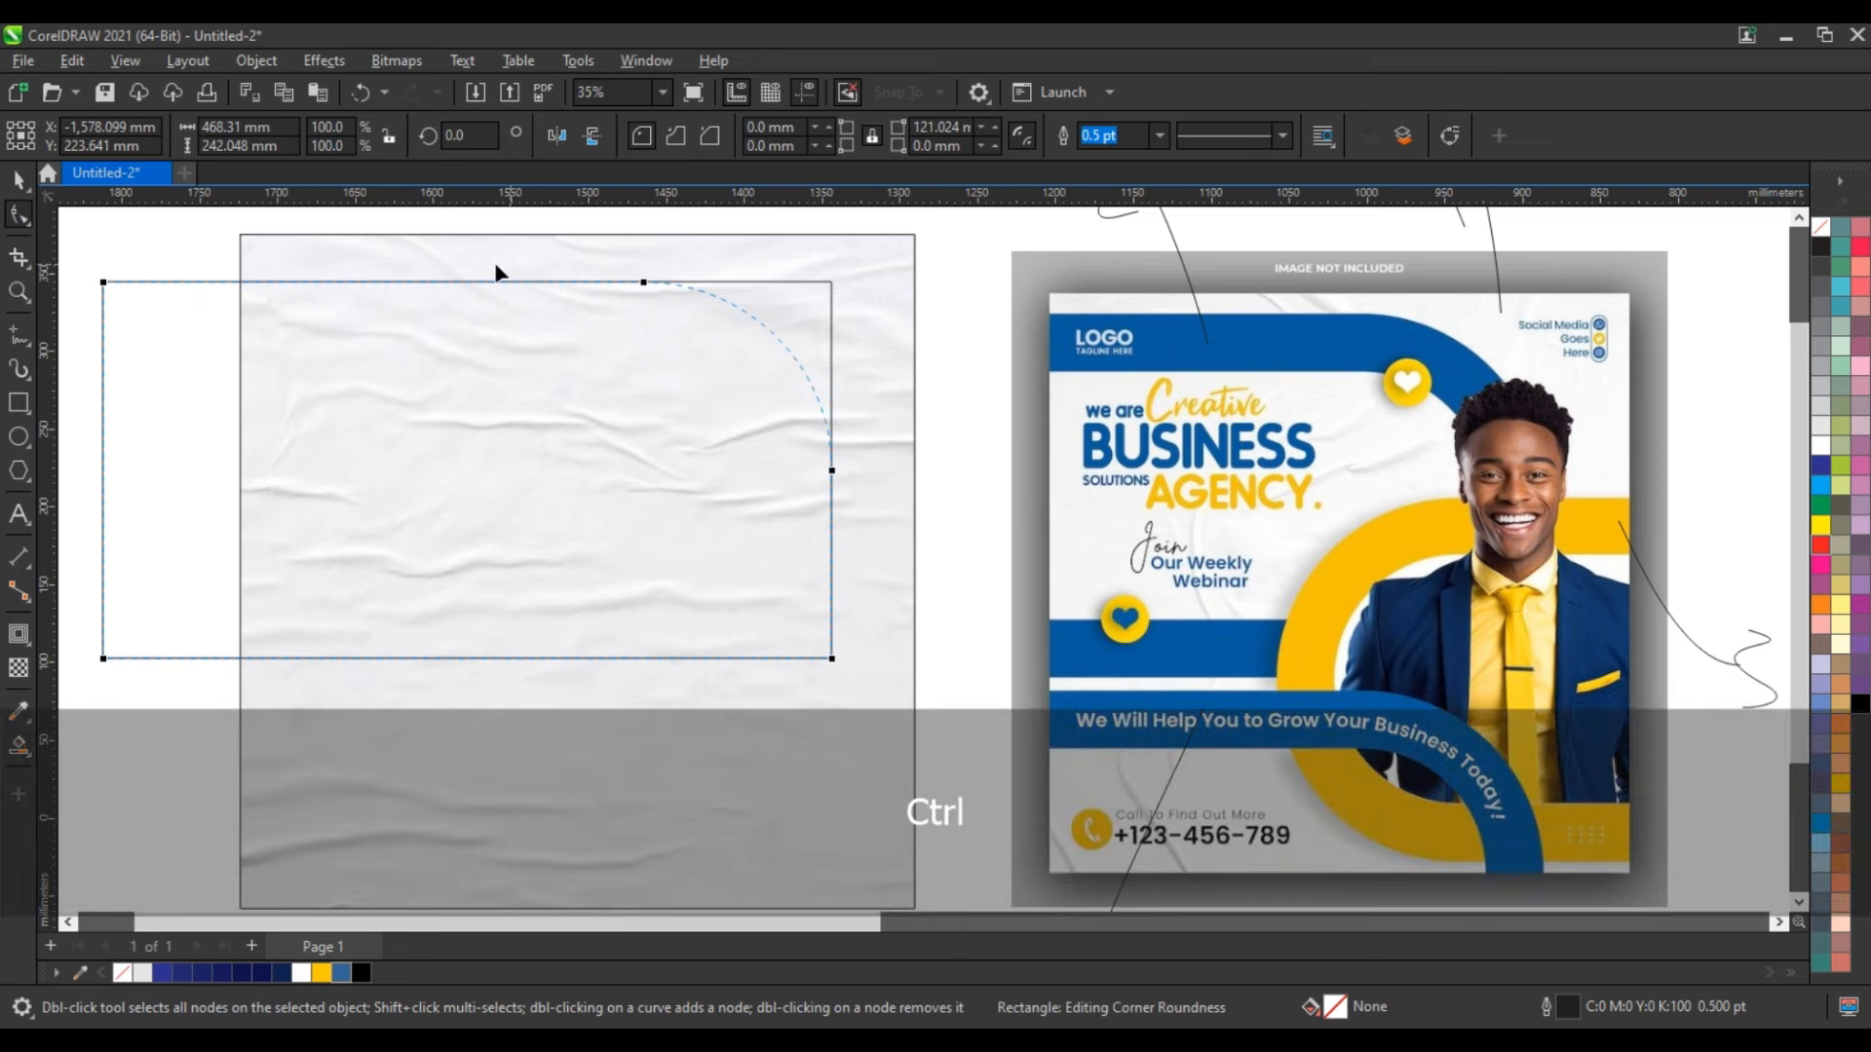
left_click_drag(834, 658, 651, 674)
left_click_drag(506, 682, 506, 682)
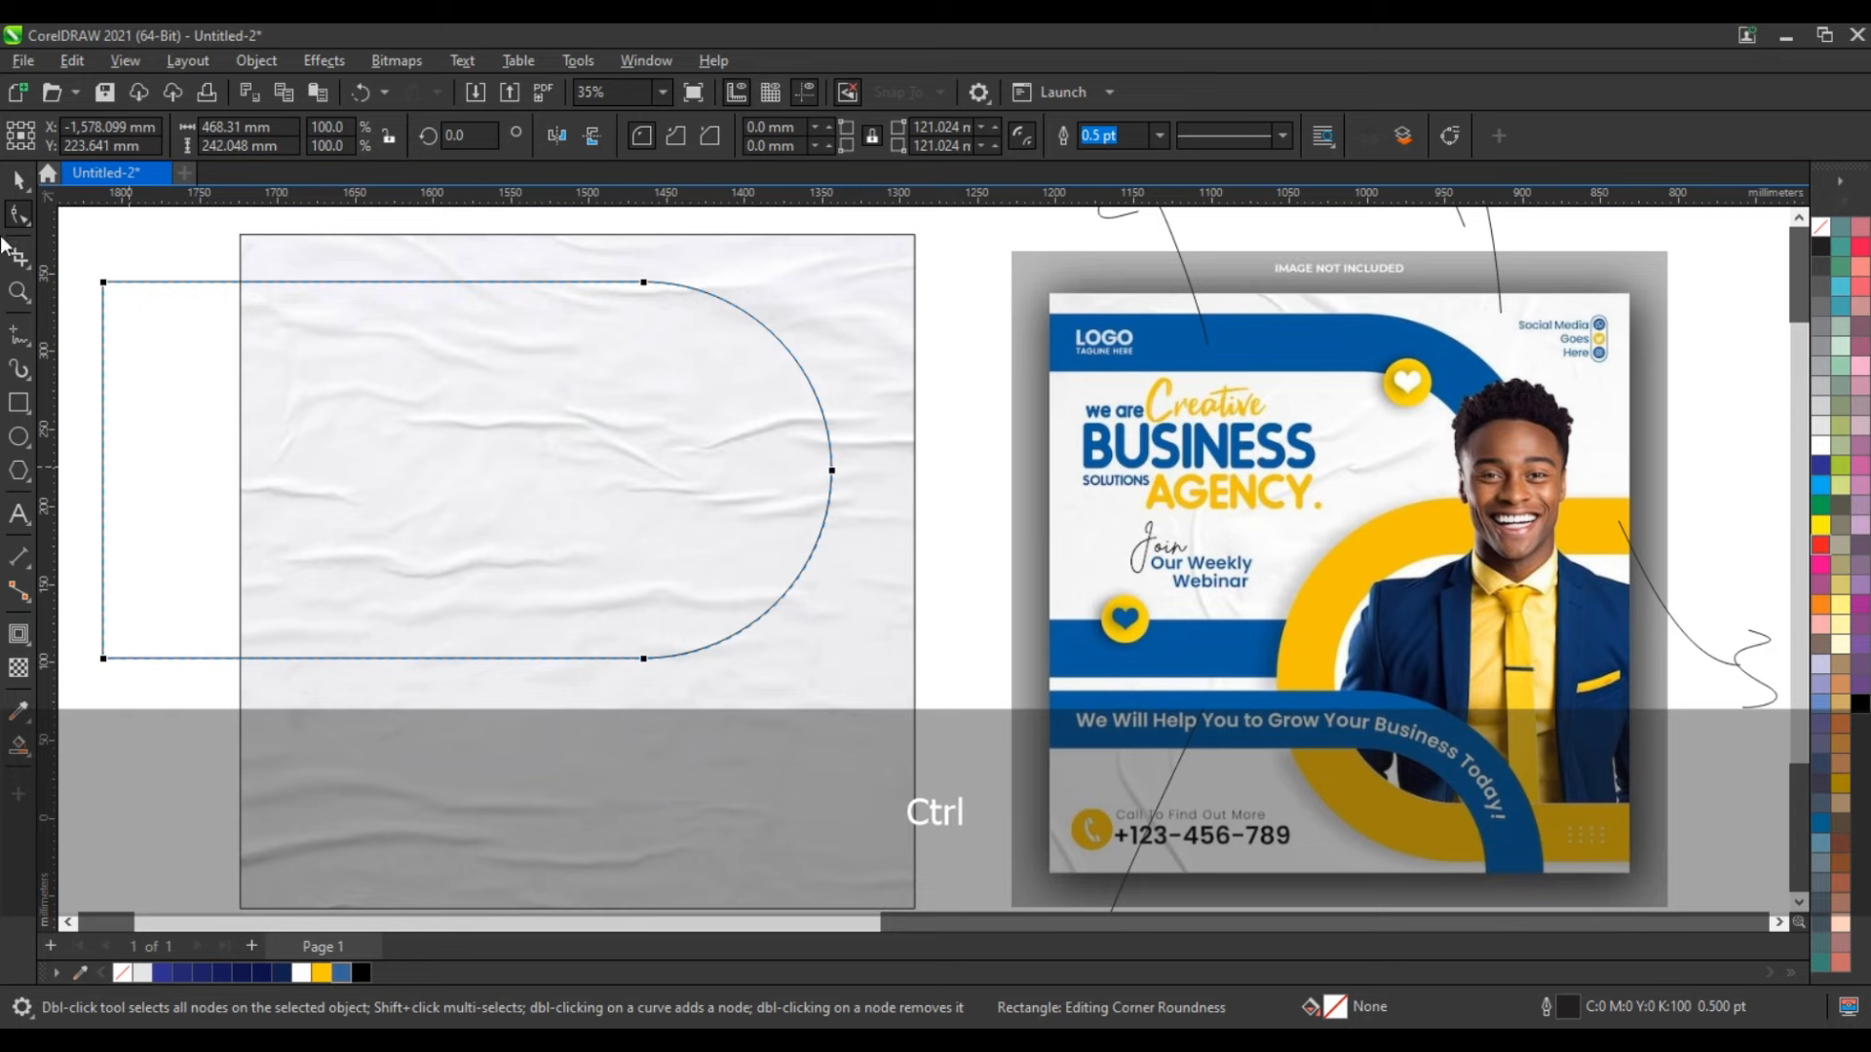
key("space")
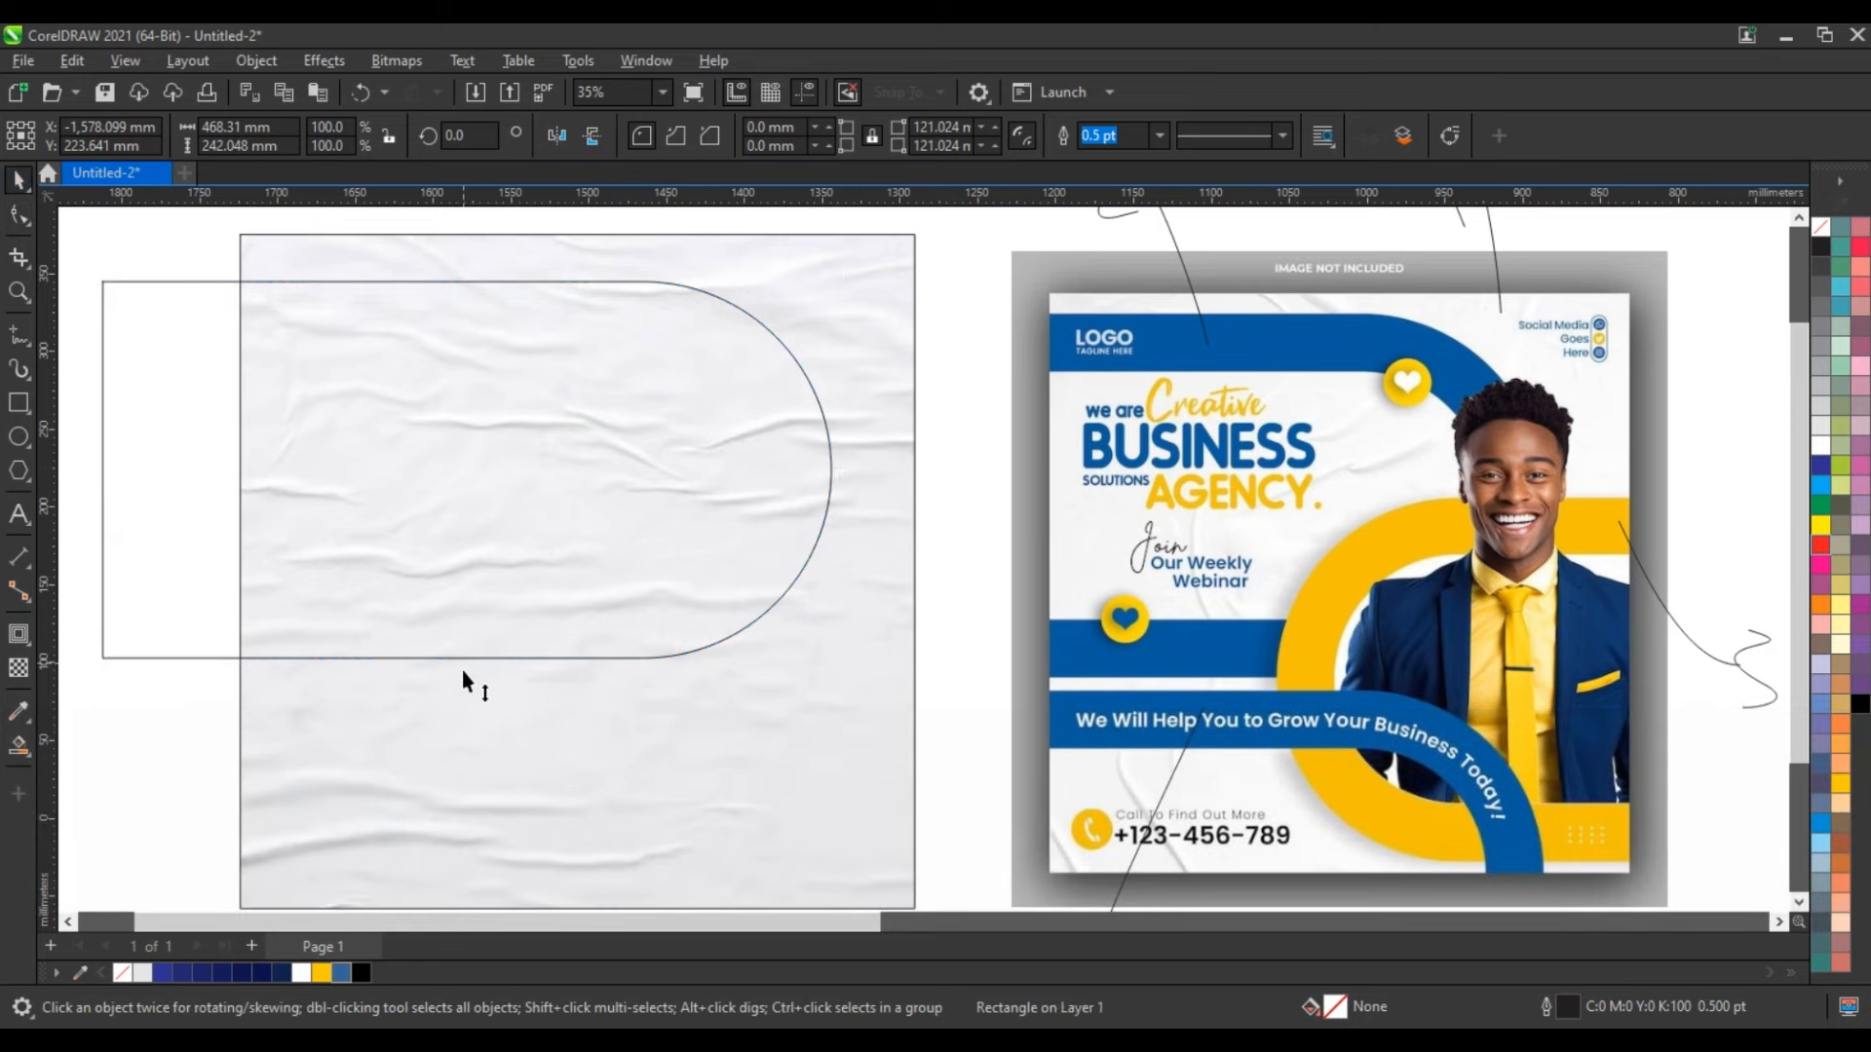
left_click_drag(462, 671, 462, 683)
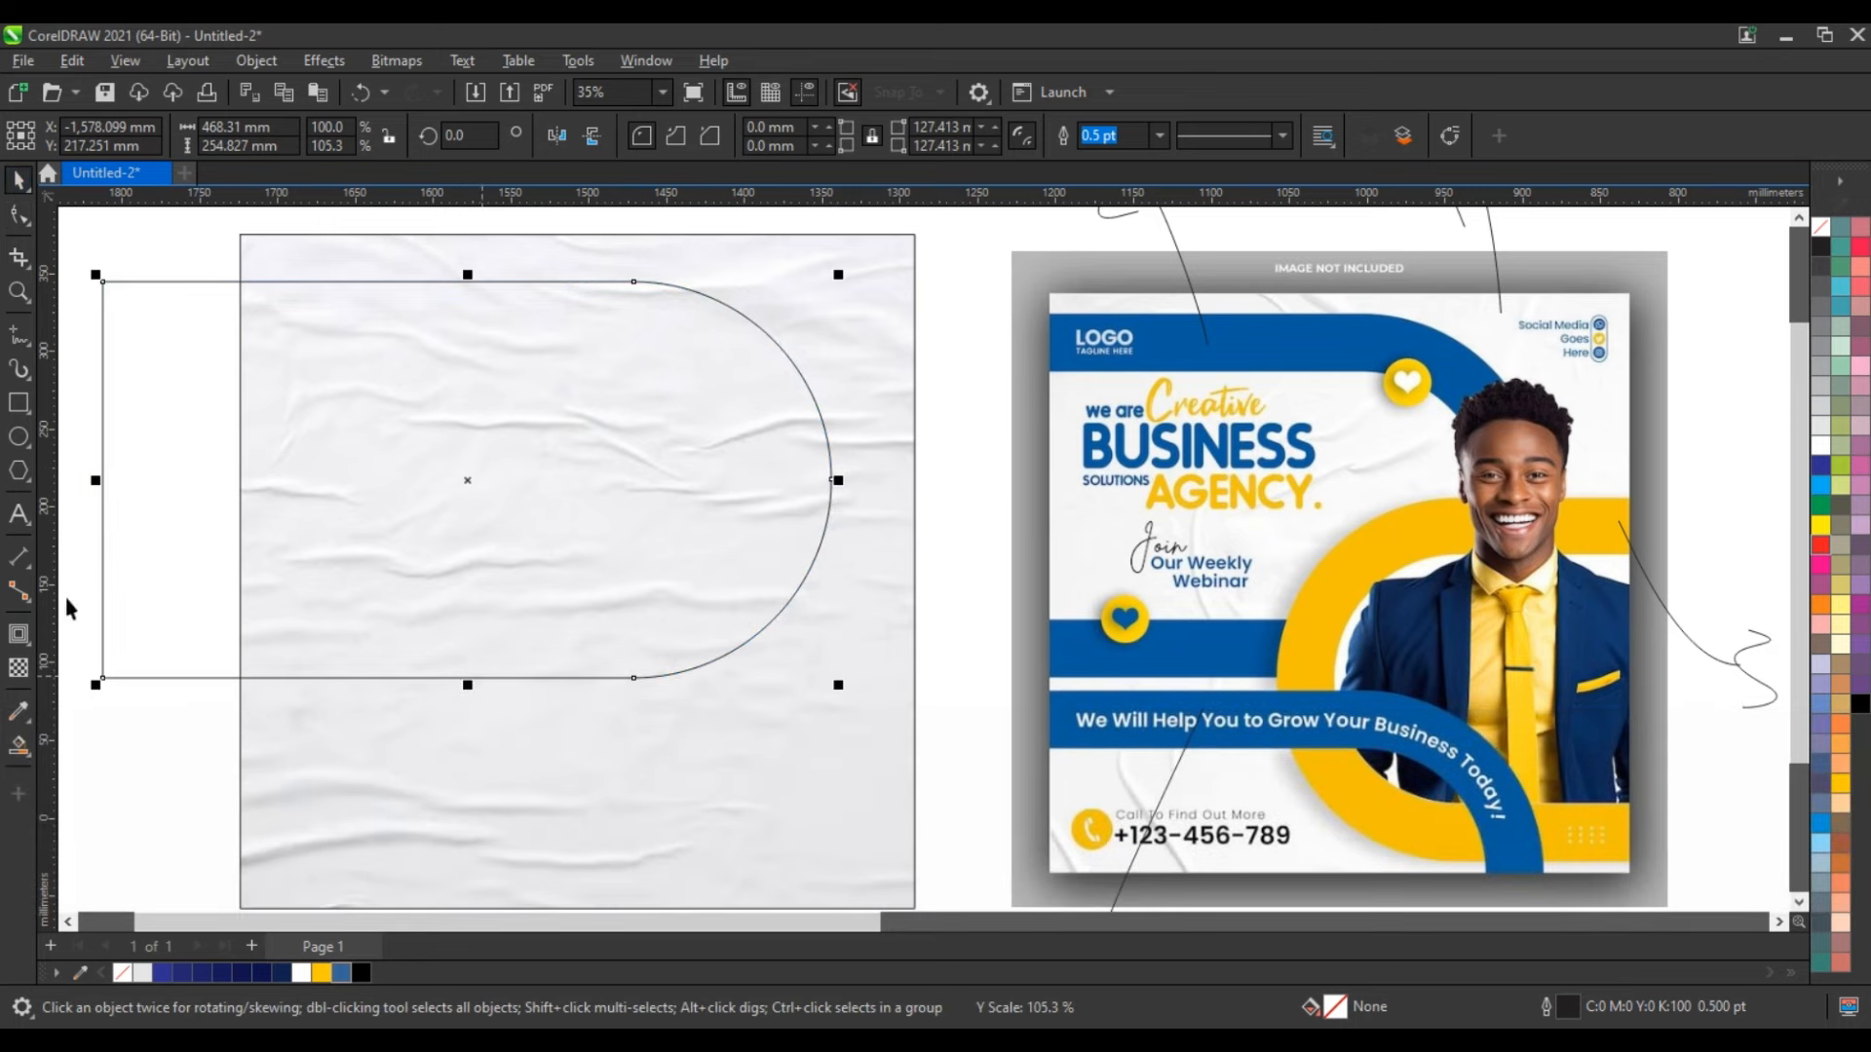
Add a one-step inside contour with an offset of about 46.6 mm to the rounded shape and break the contour apart.
left_click(19, 633)
left_click_drag(467, 284, 467, 355)
left_click(19, 179)
left_click(256, 61)
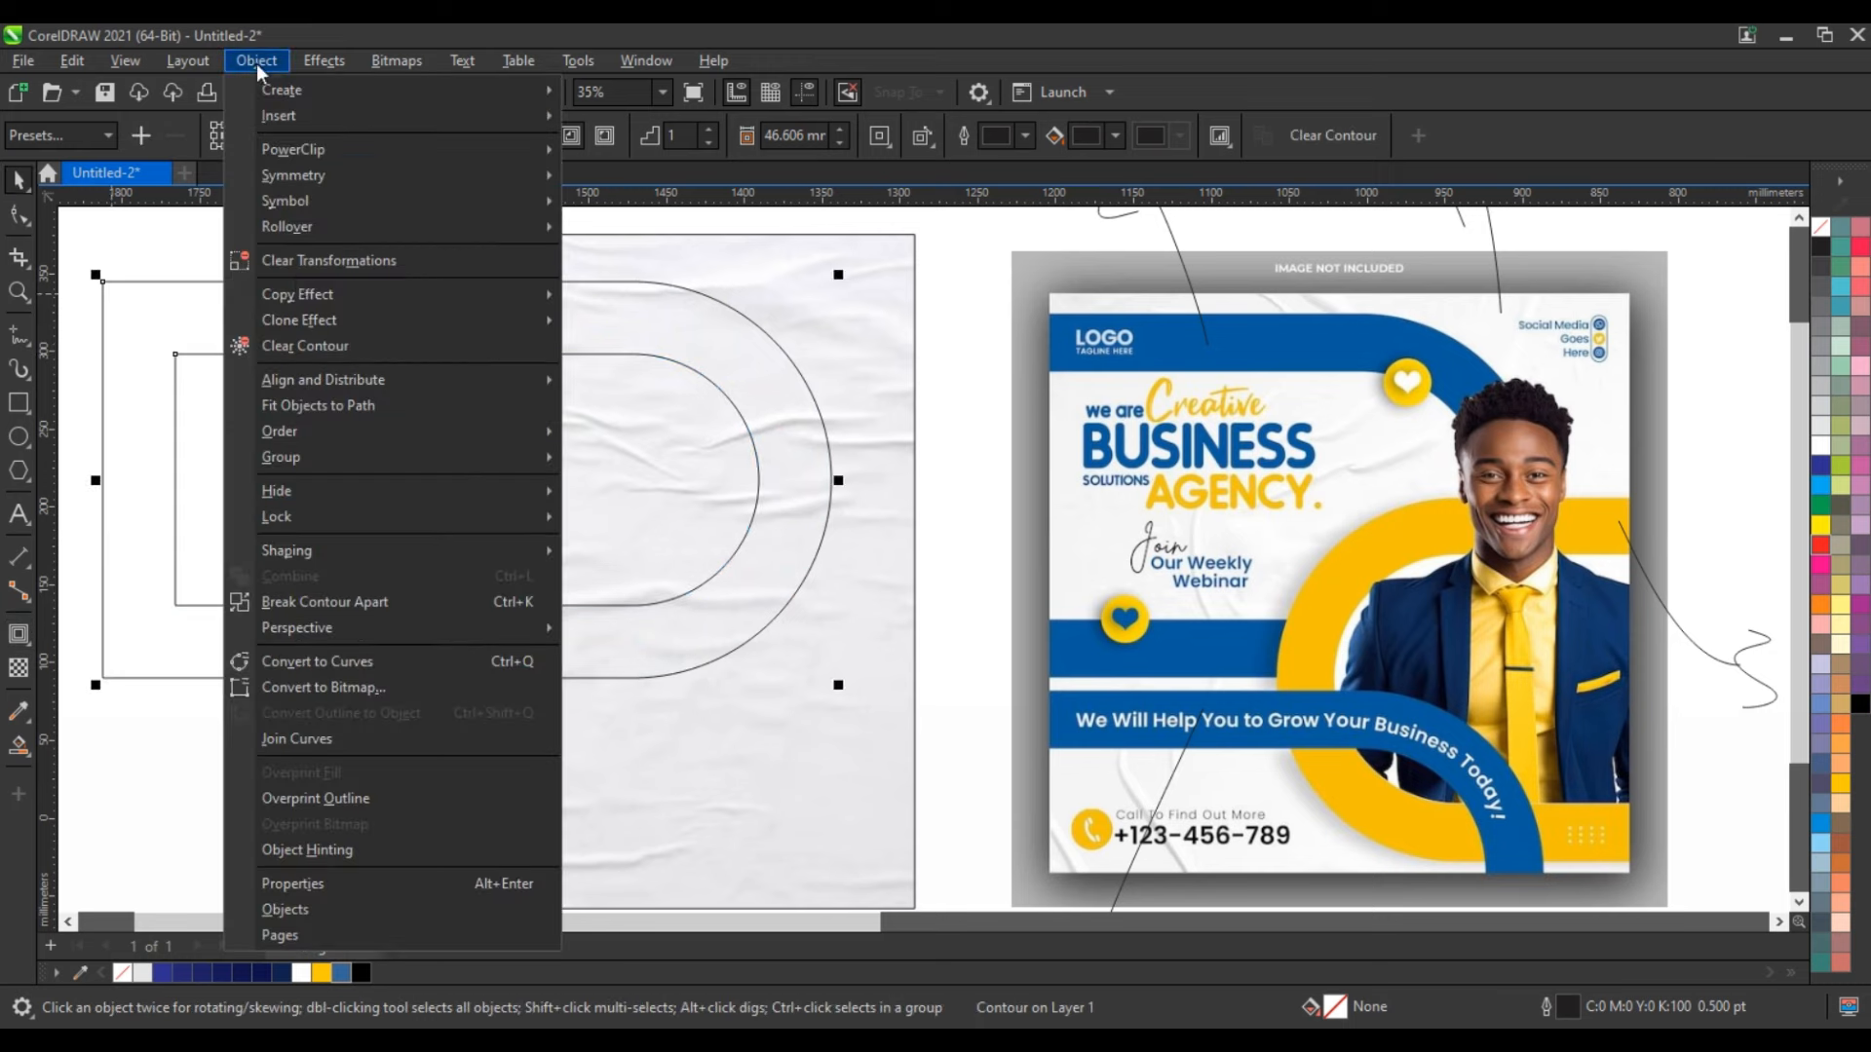
left_click(331, 605)
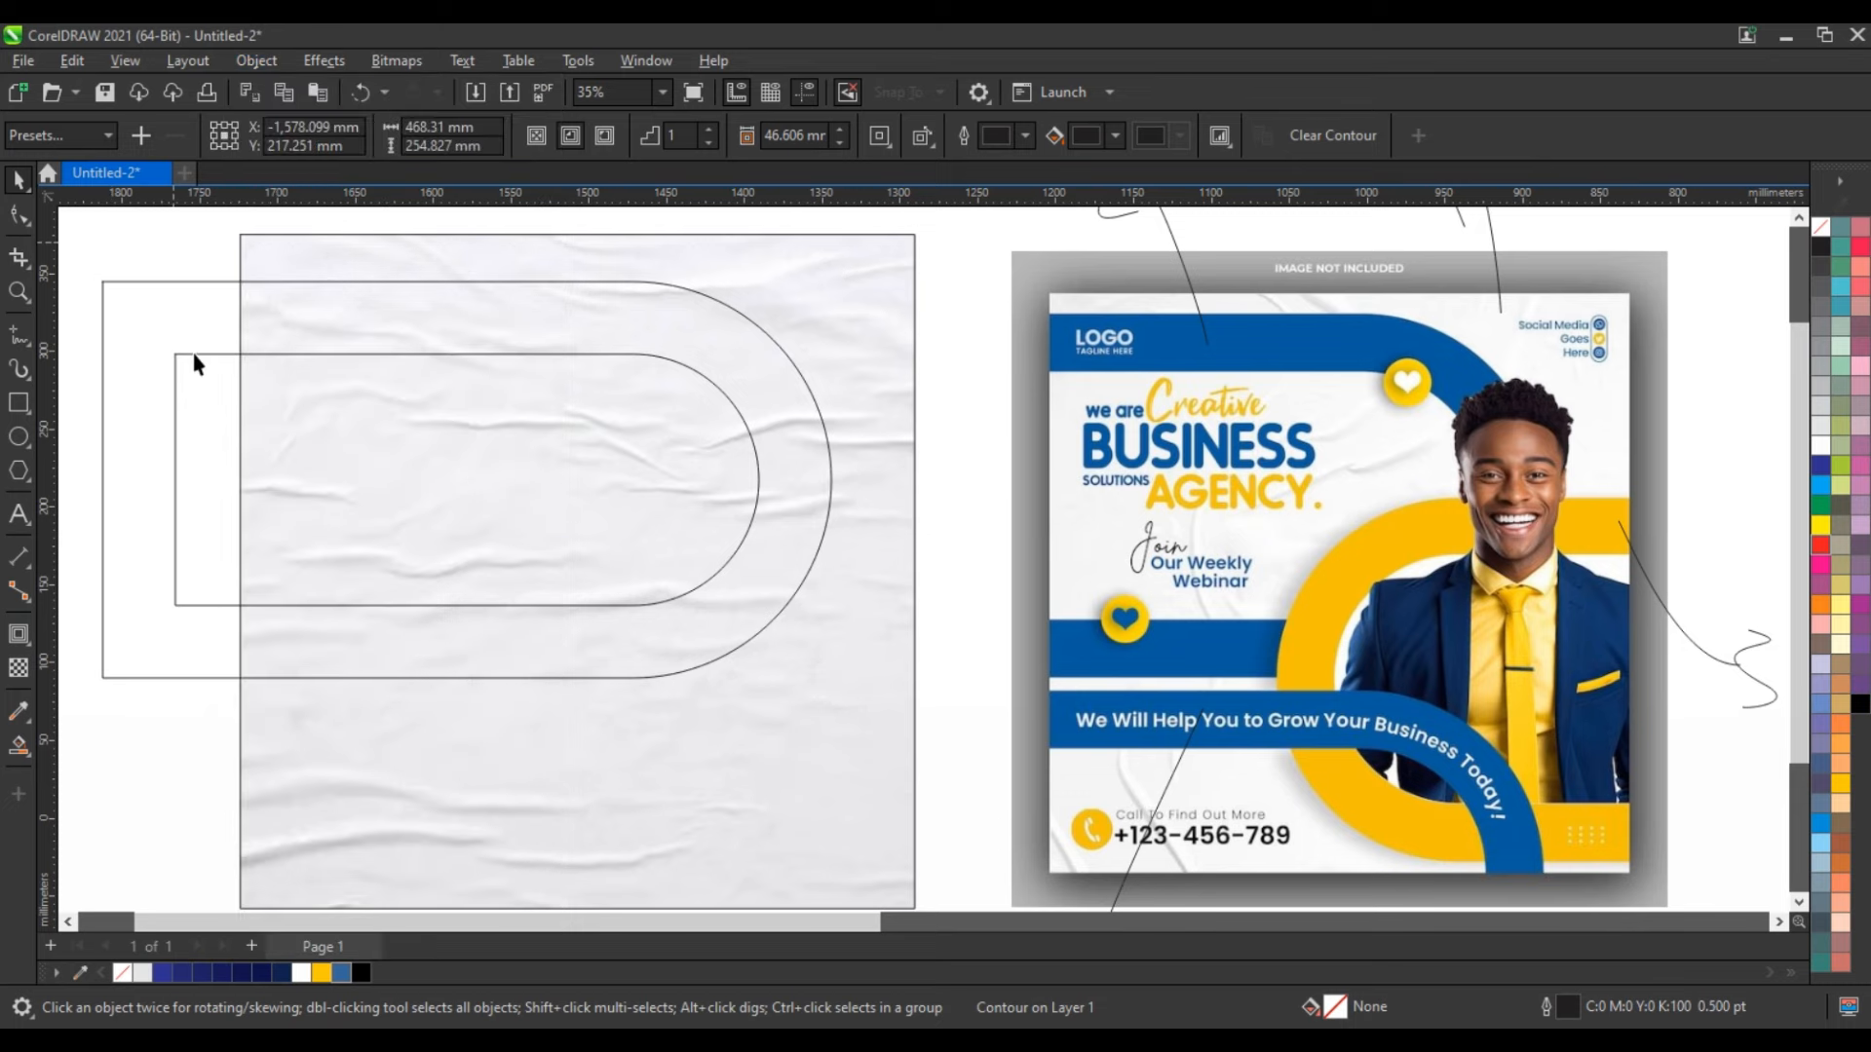
Combine the inner and outer rounded outlines into one band, and duplicate it mirrored vertically and horizontally.
left_click(265, 283, "shift")
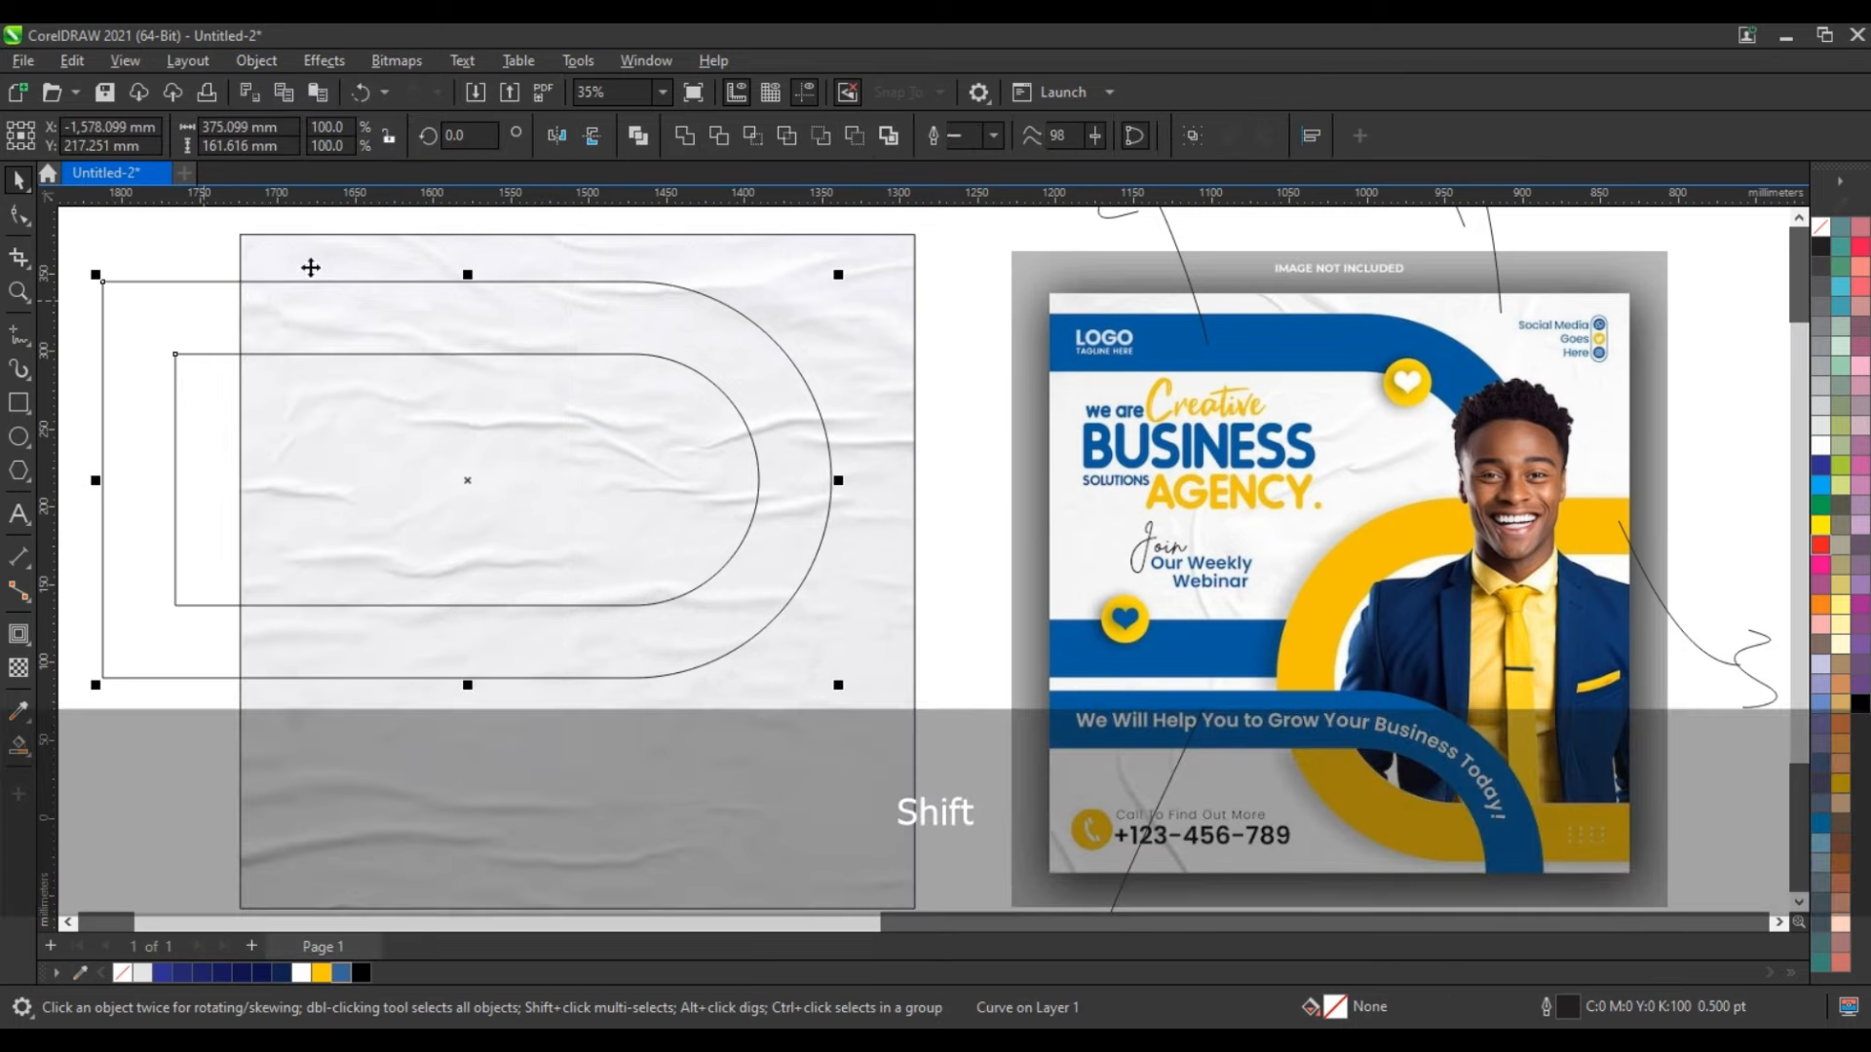
left_click(637, 139)
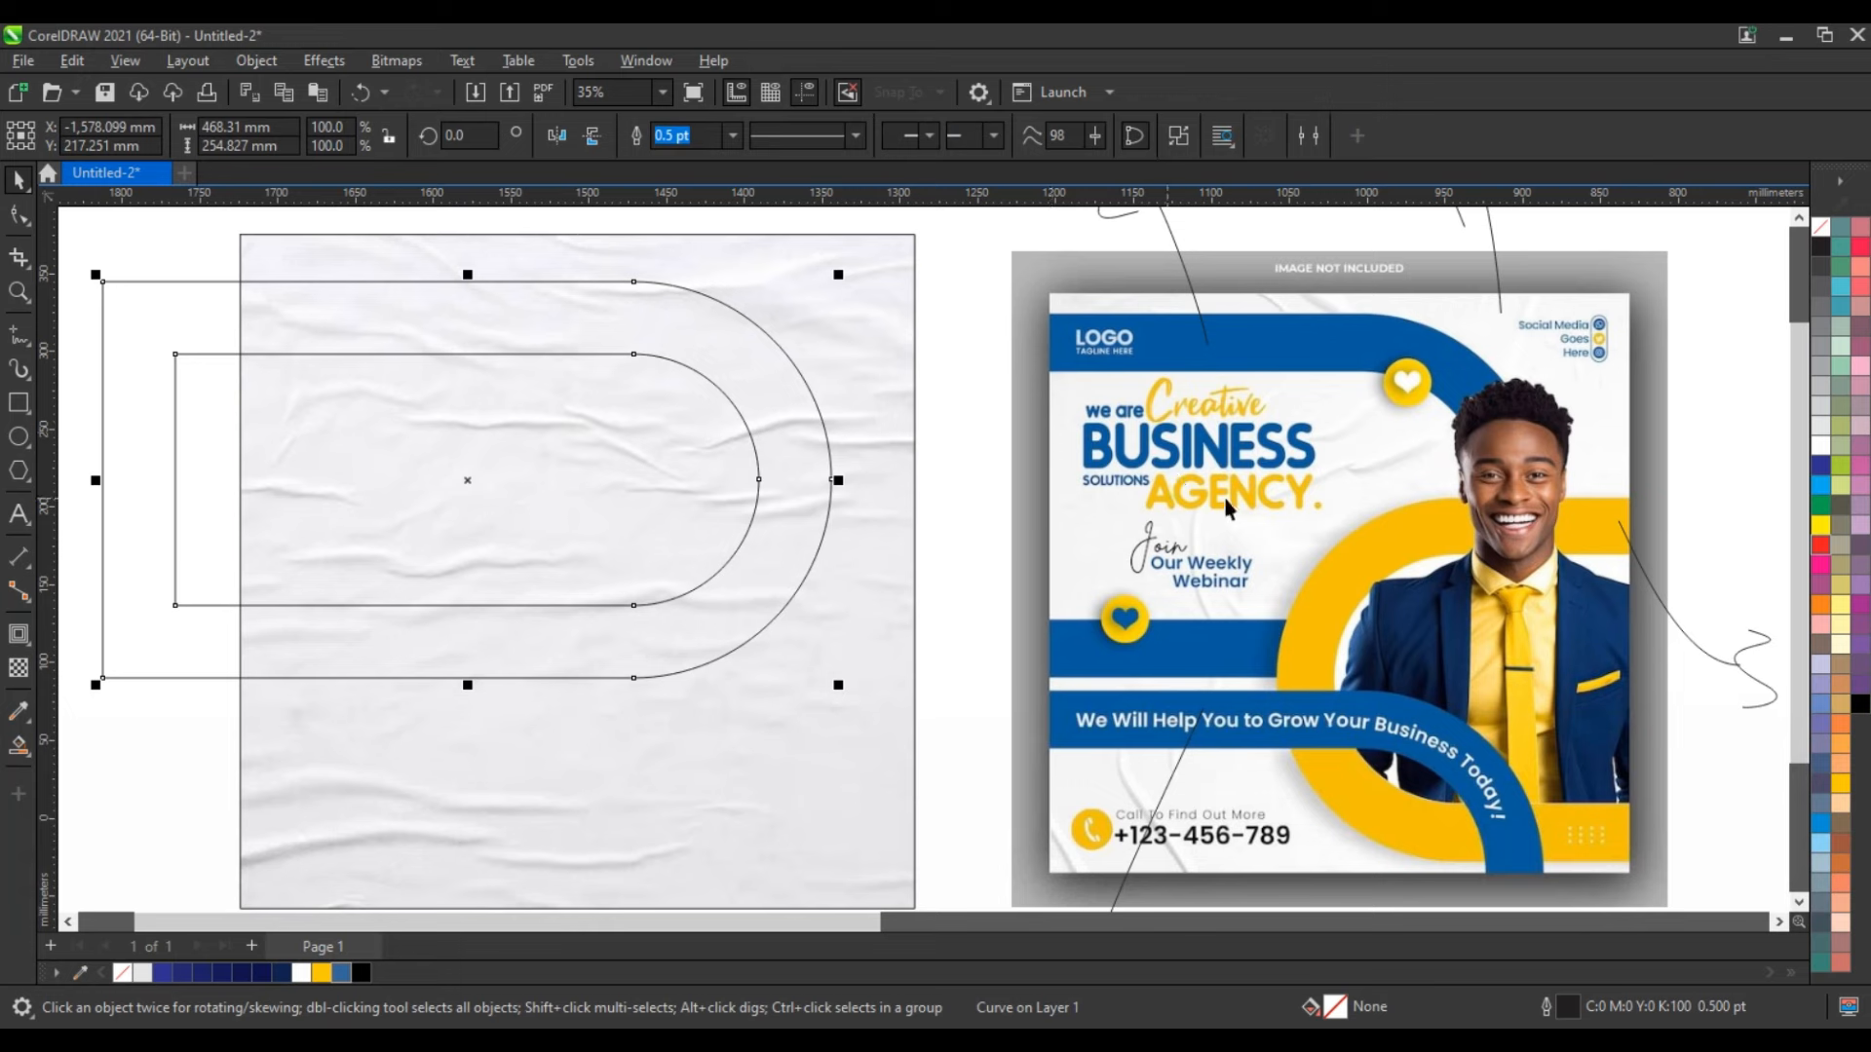
key("KP_Add")
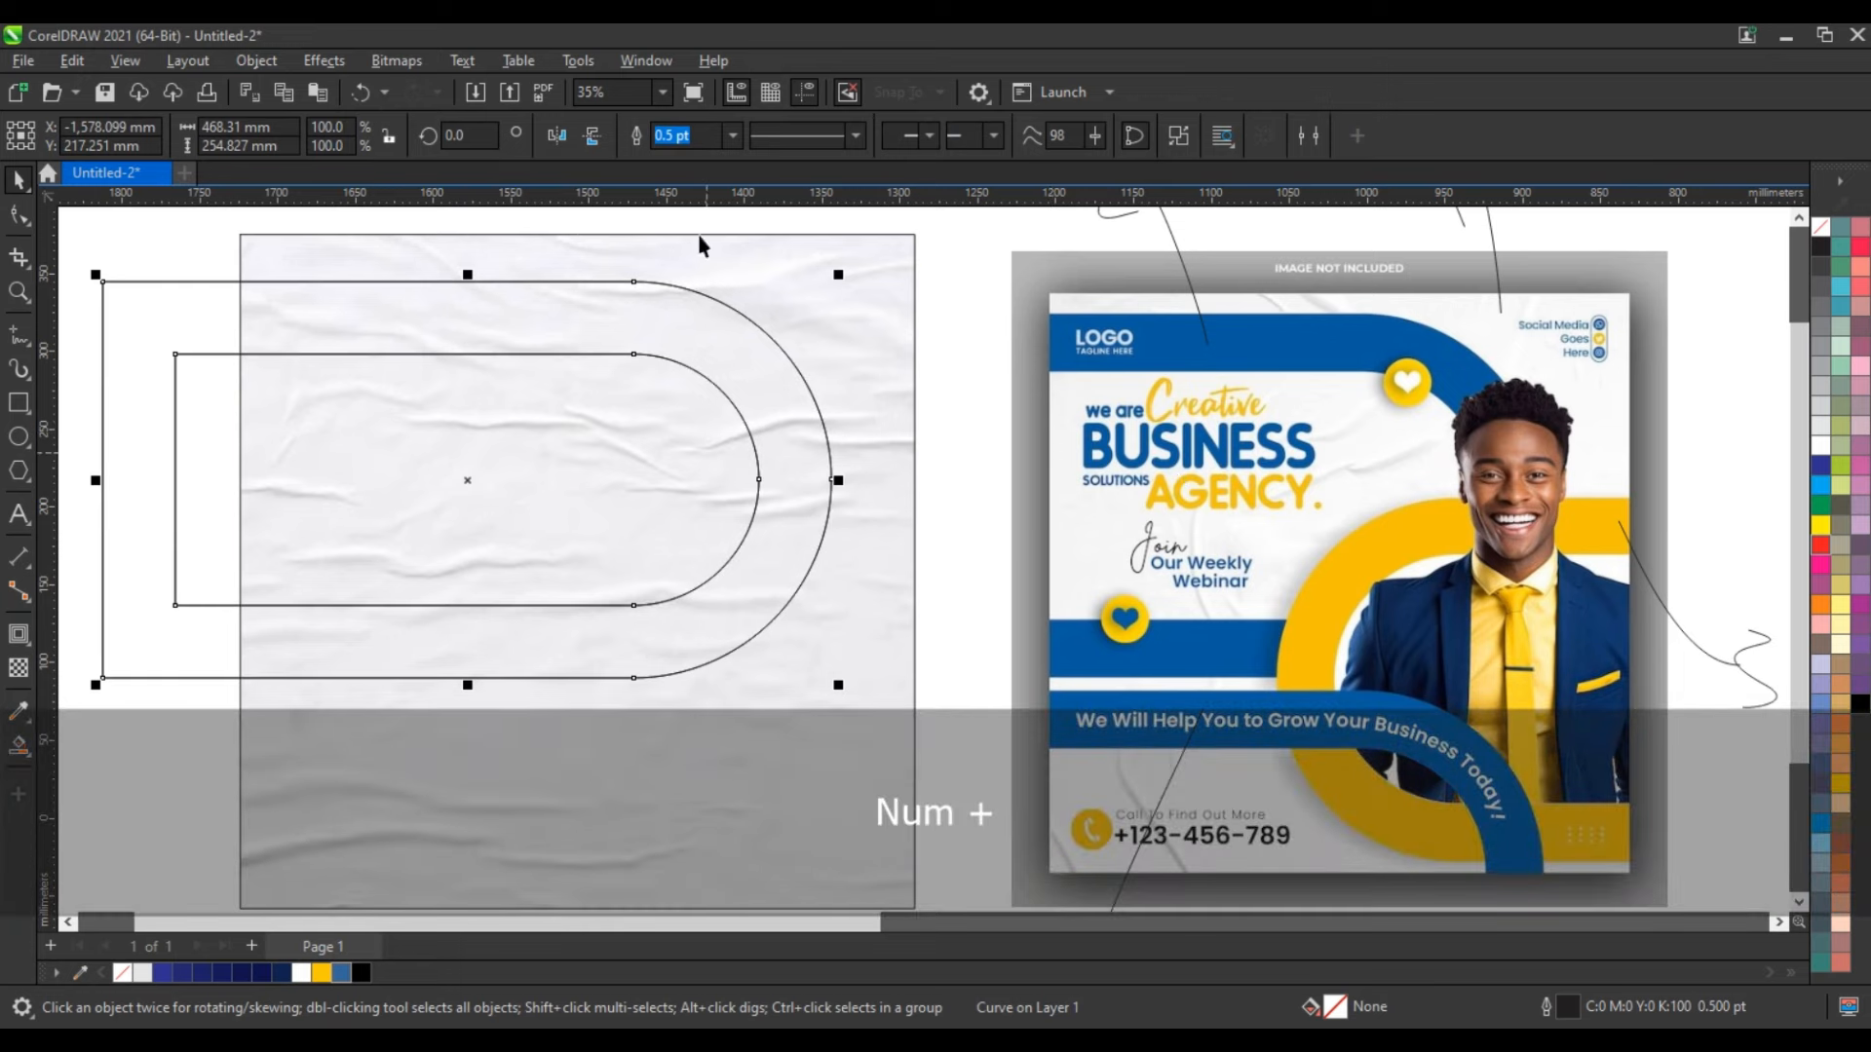
left_click(592, 136)
left_click(557, 136)
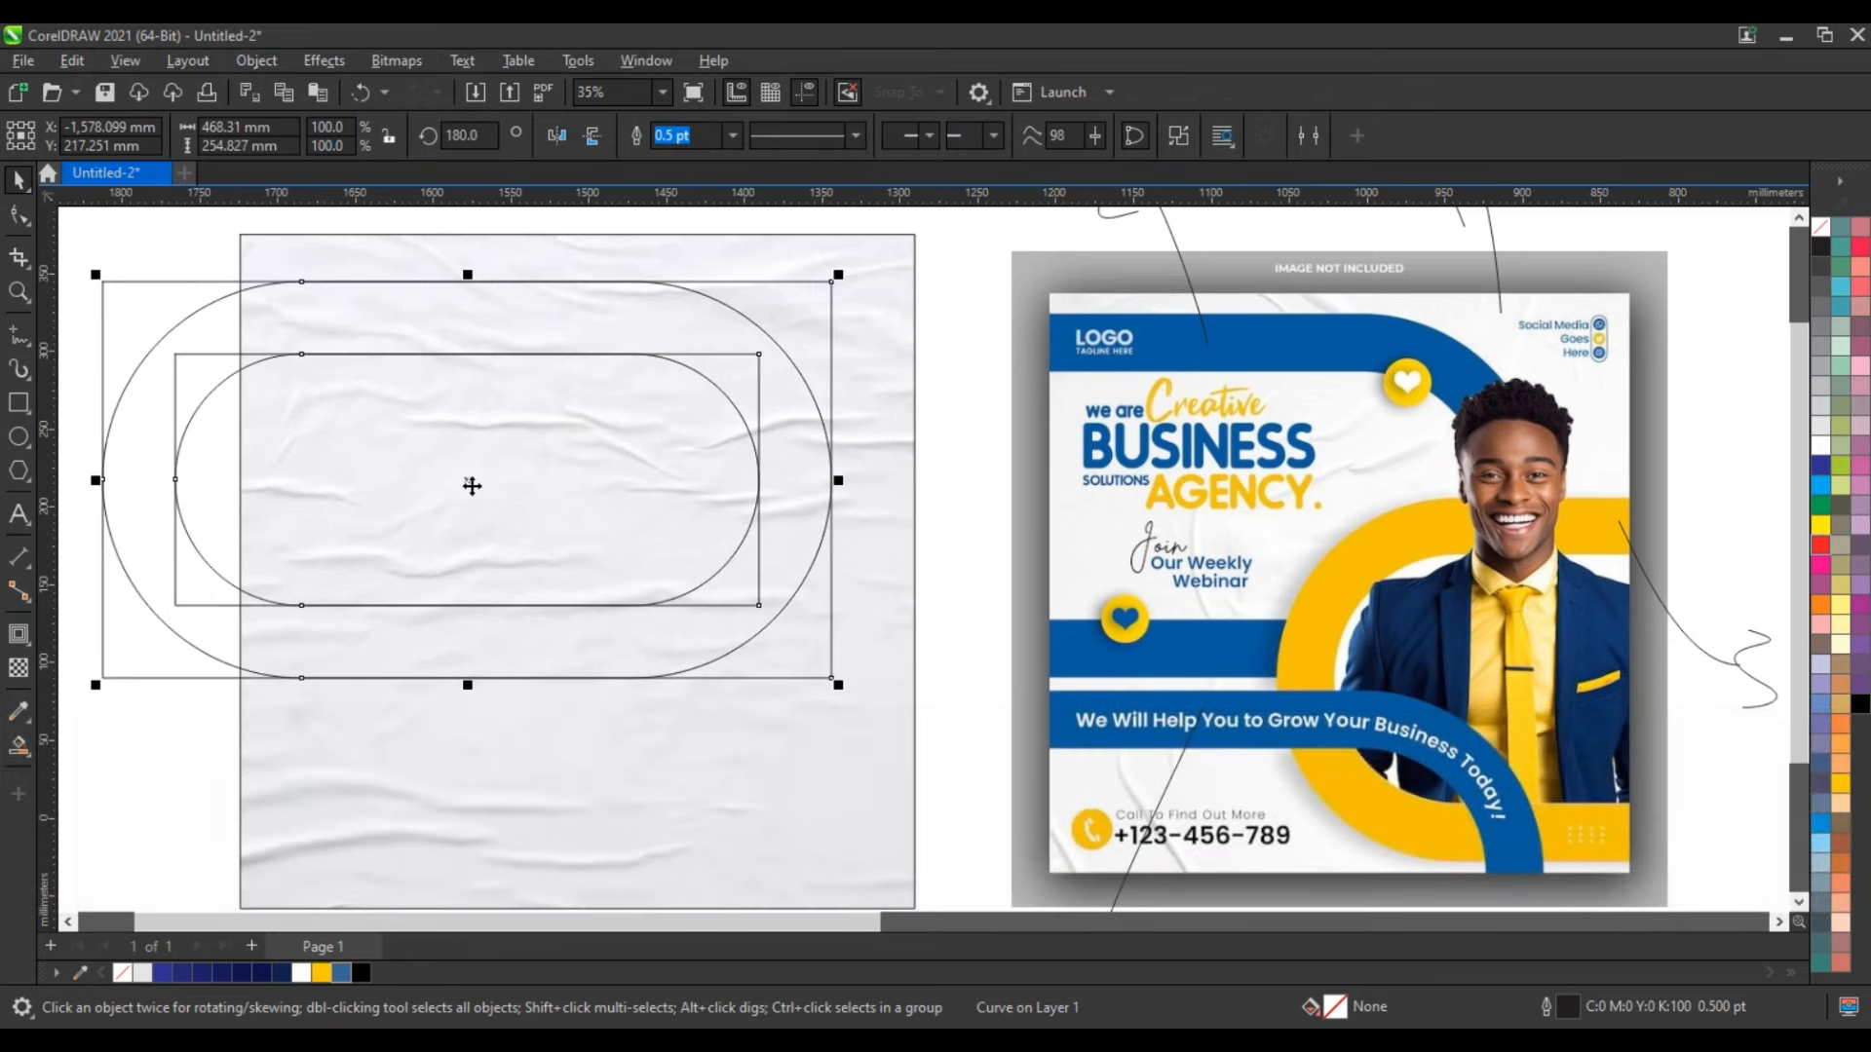
Move the mirrored band down and right to interlock with the first band, and create a horizontally mirrored duplicate of it.
left_click_drag(511, 500, 827, 666)
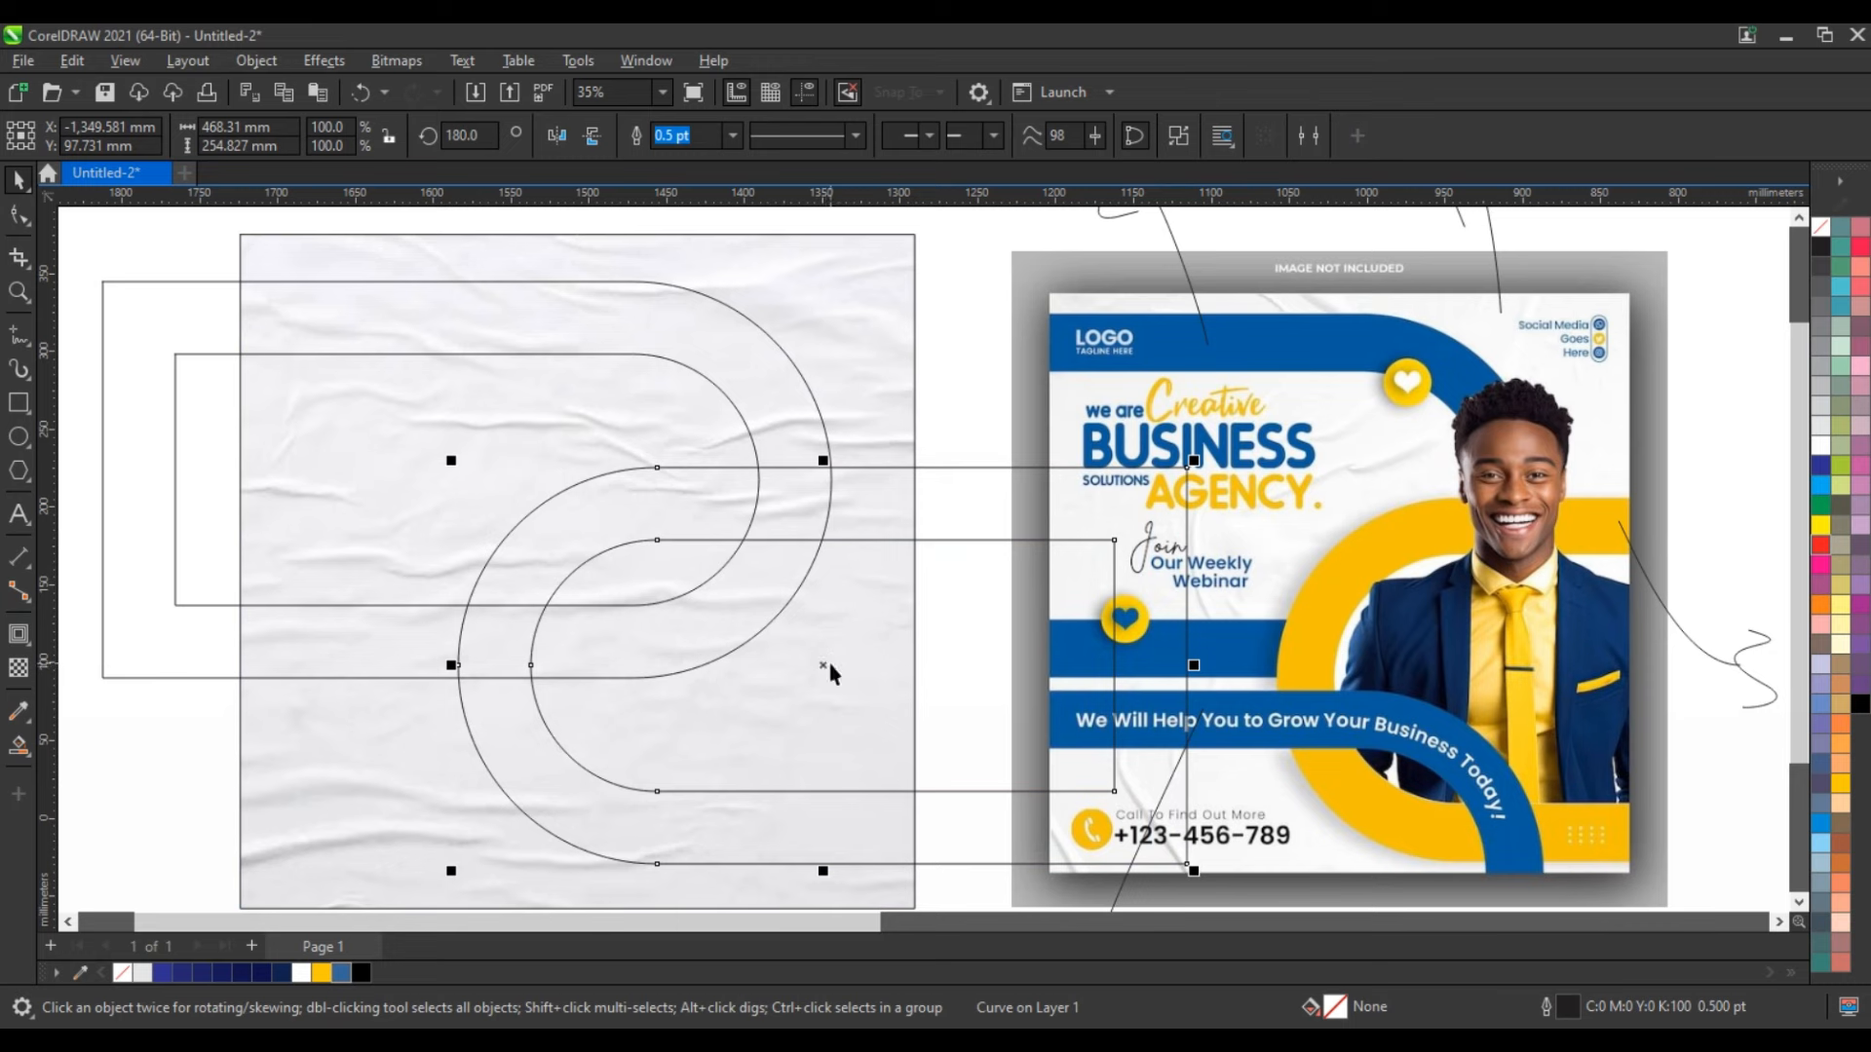
key("KP_Add")
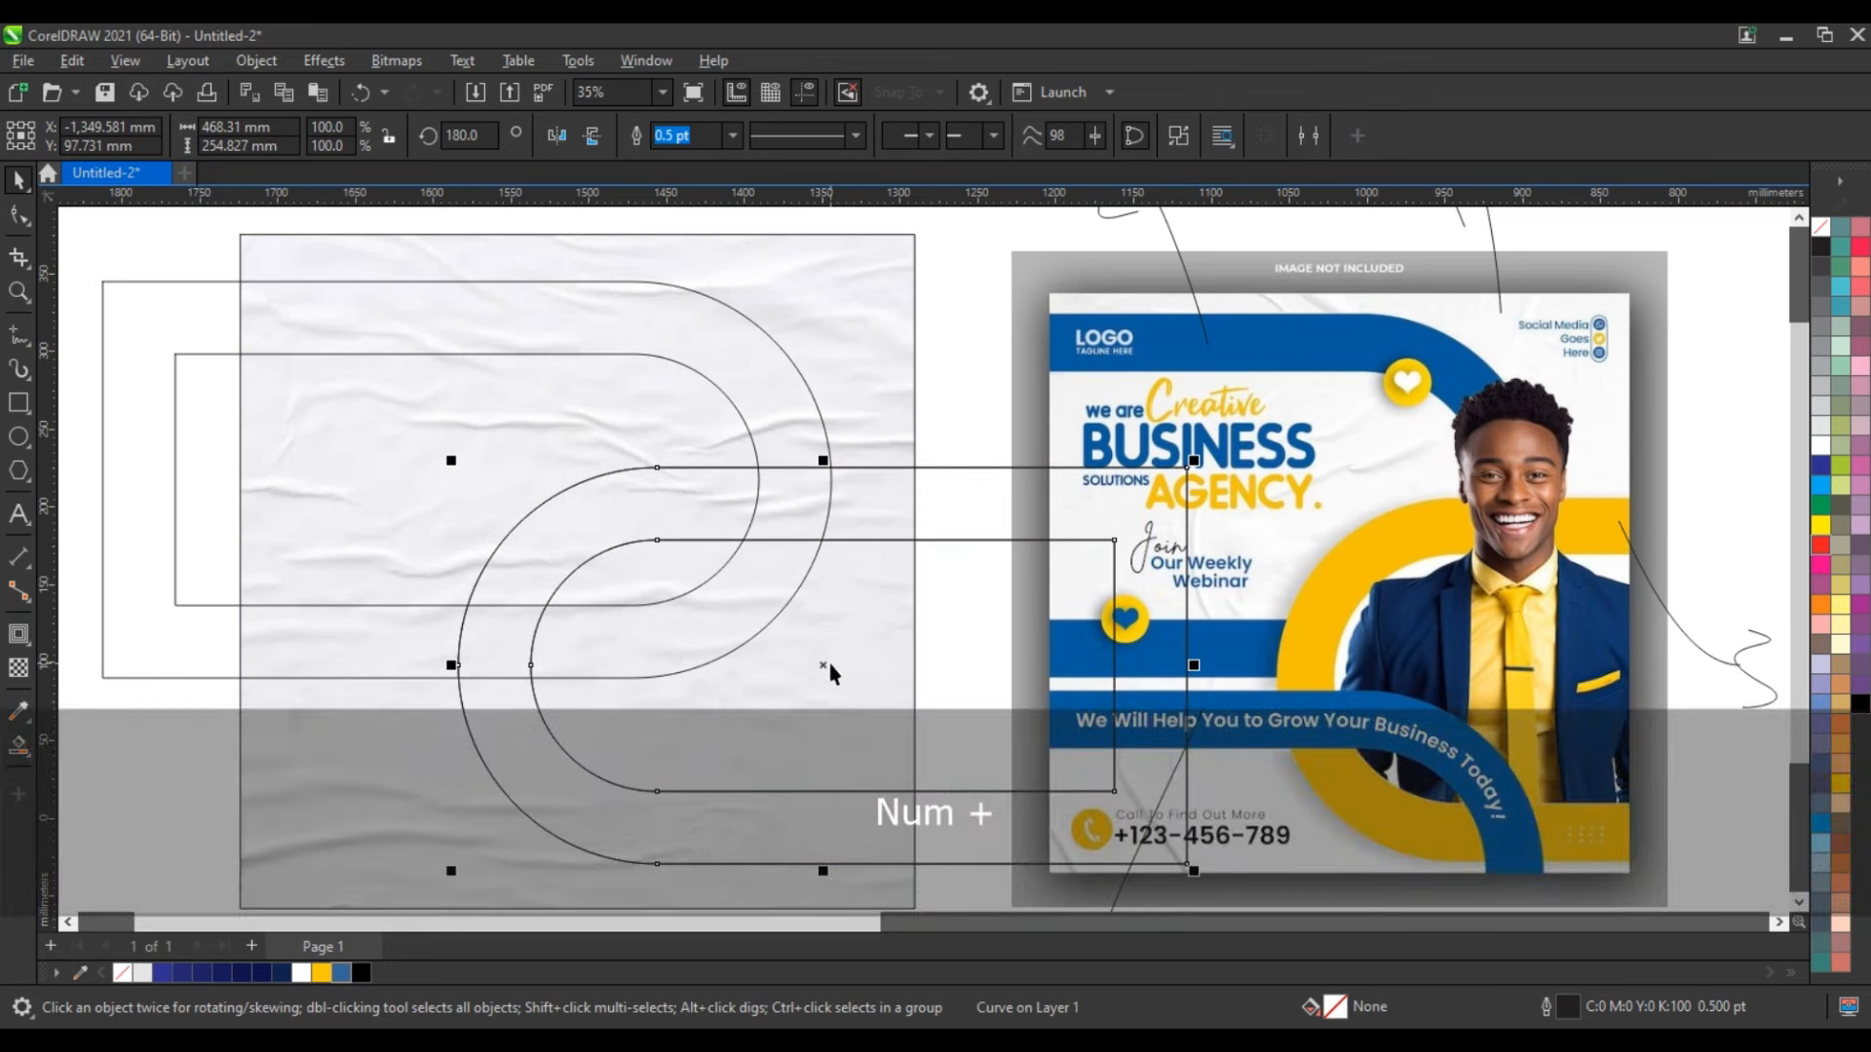
left_click(558, 136)
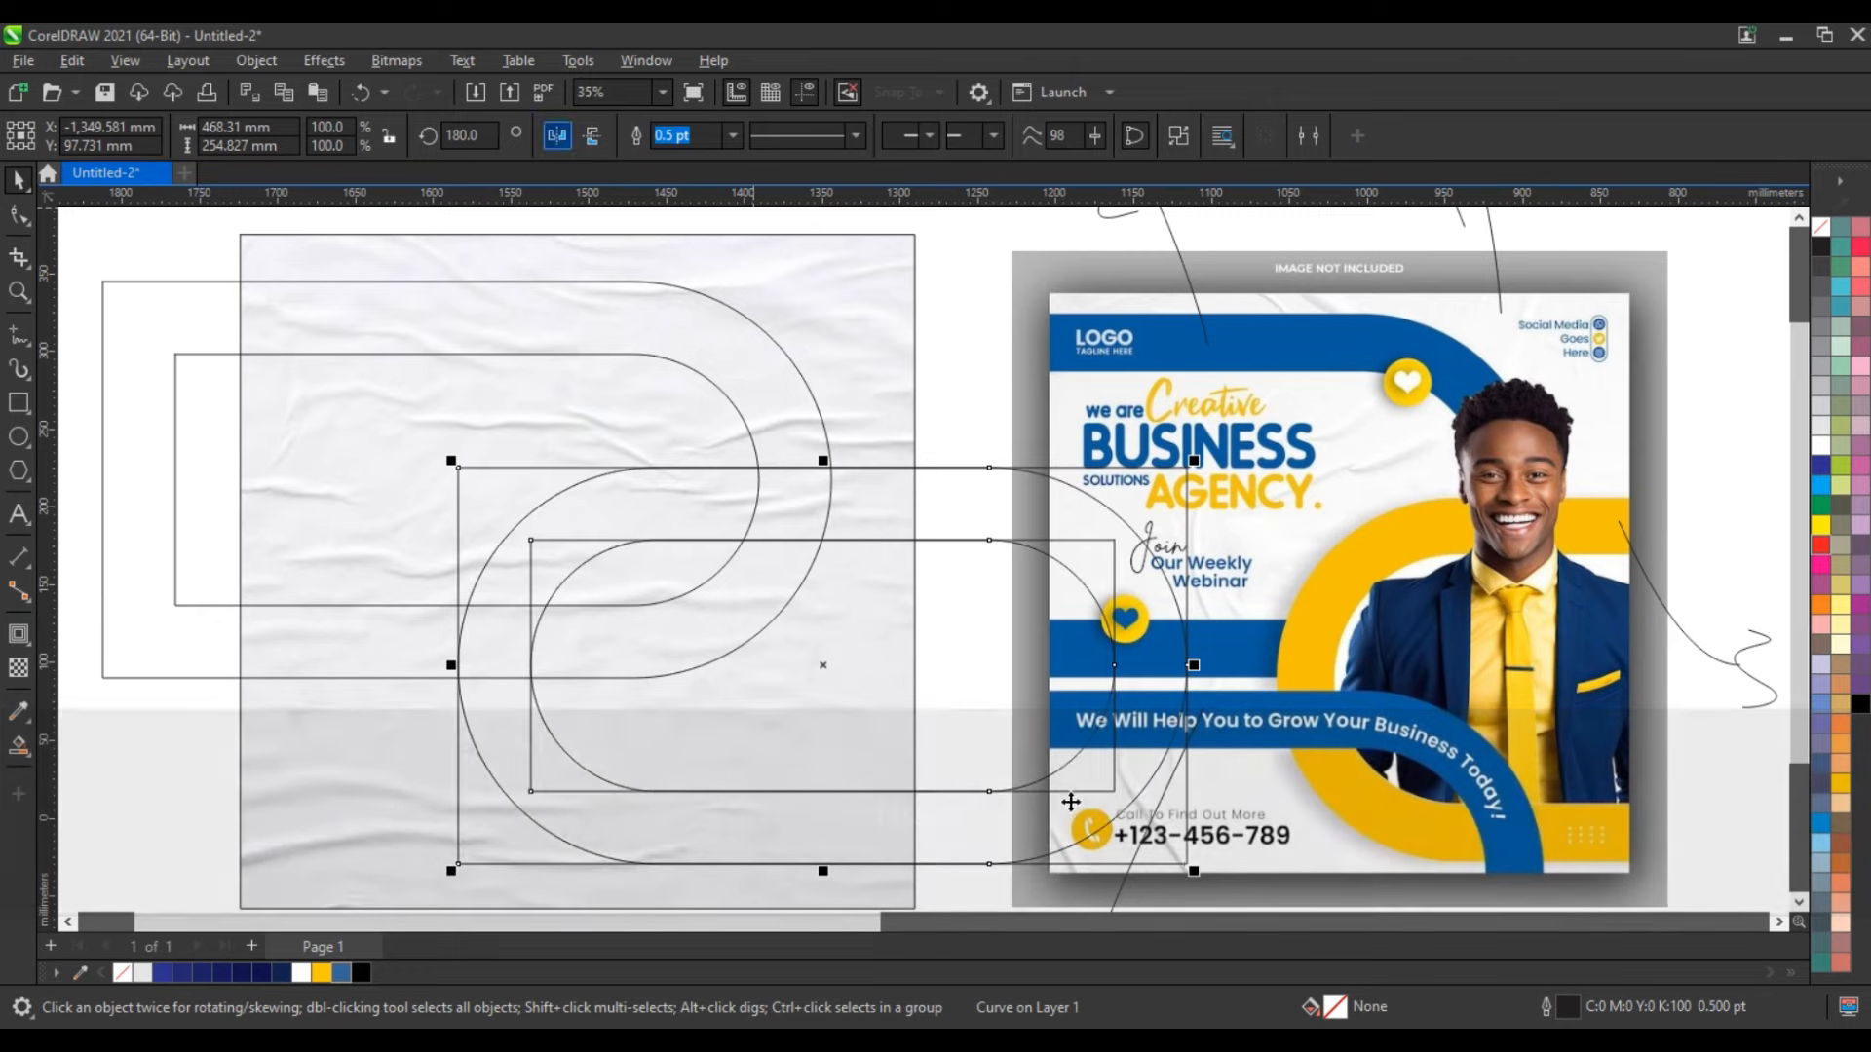
Place the new duplicate just below the top band and align its right edge with the top band's.
left_click_drag(827, 668, 466, 860)
scroll(624, 663, "down", 2)
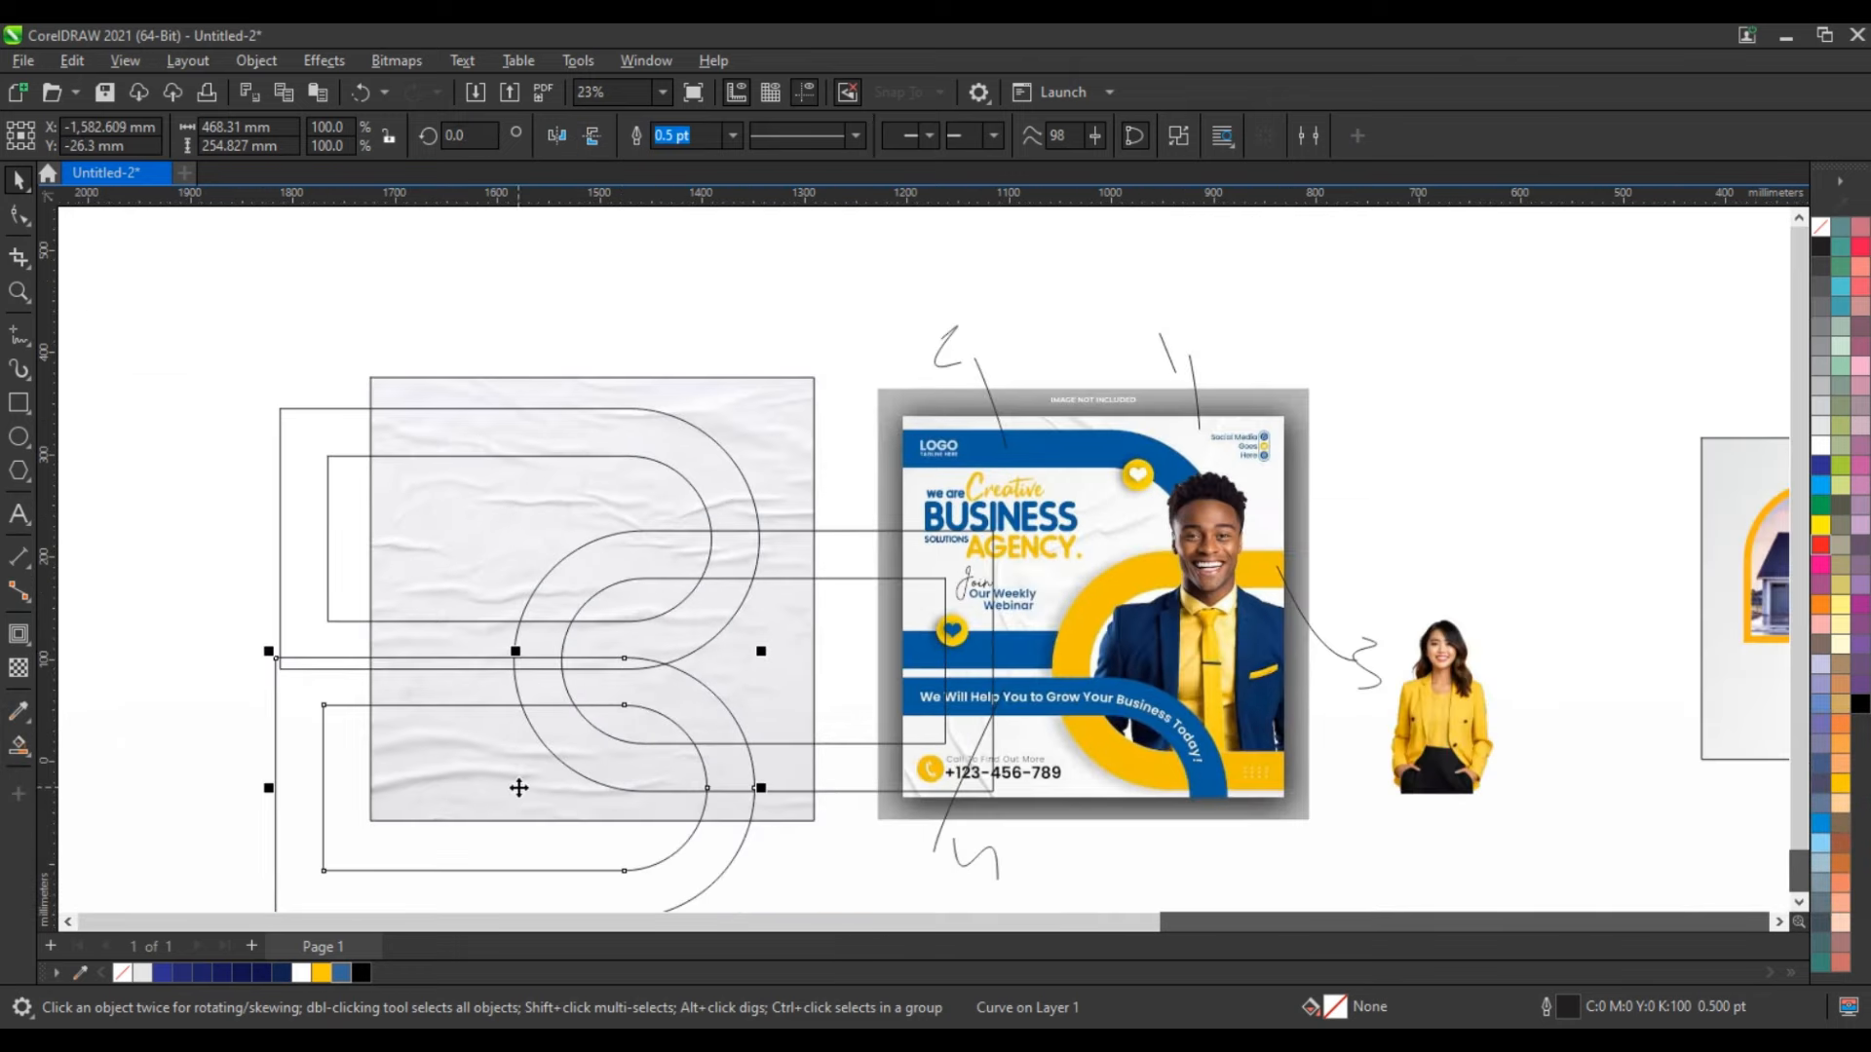
left_click_drag(518, 787, 518, 810)
left_click(710, 449, "shift")
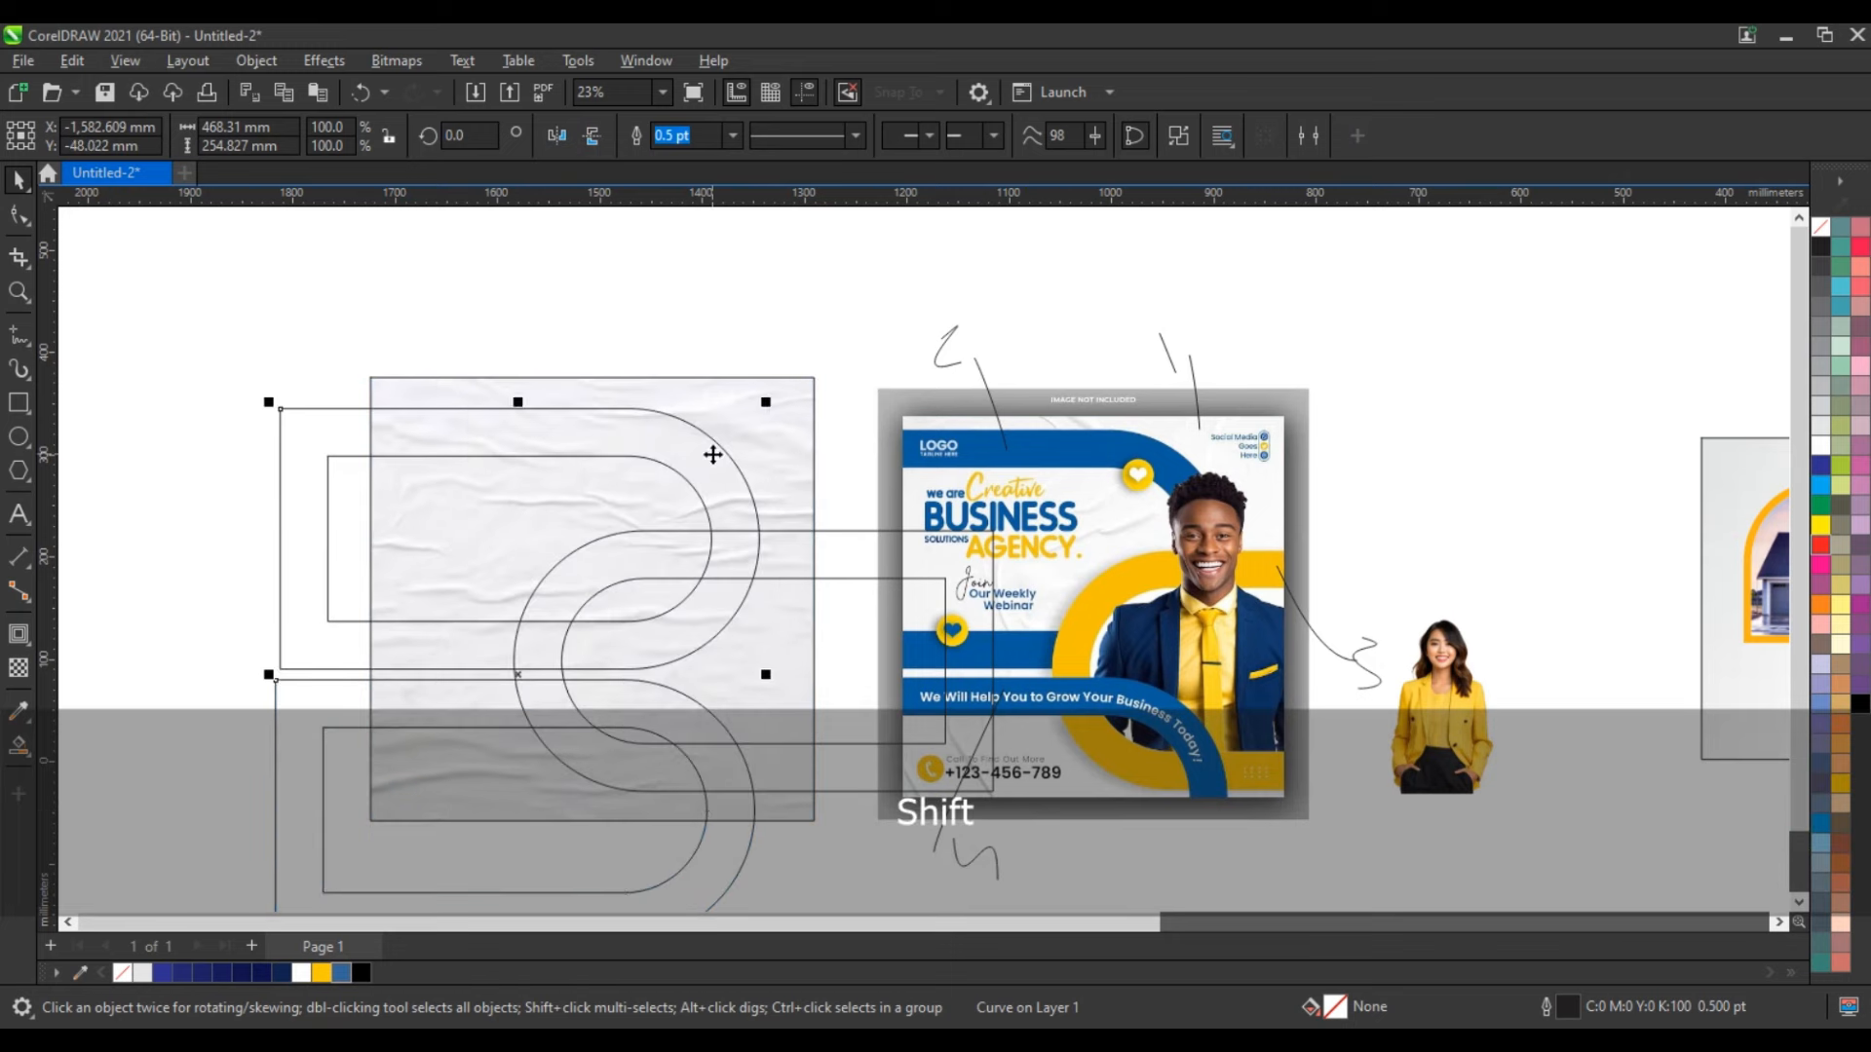
key("r")
left_click(828, 855)
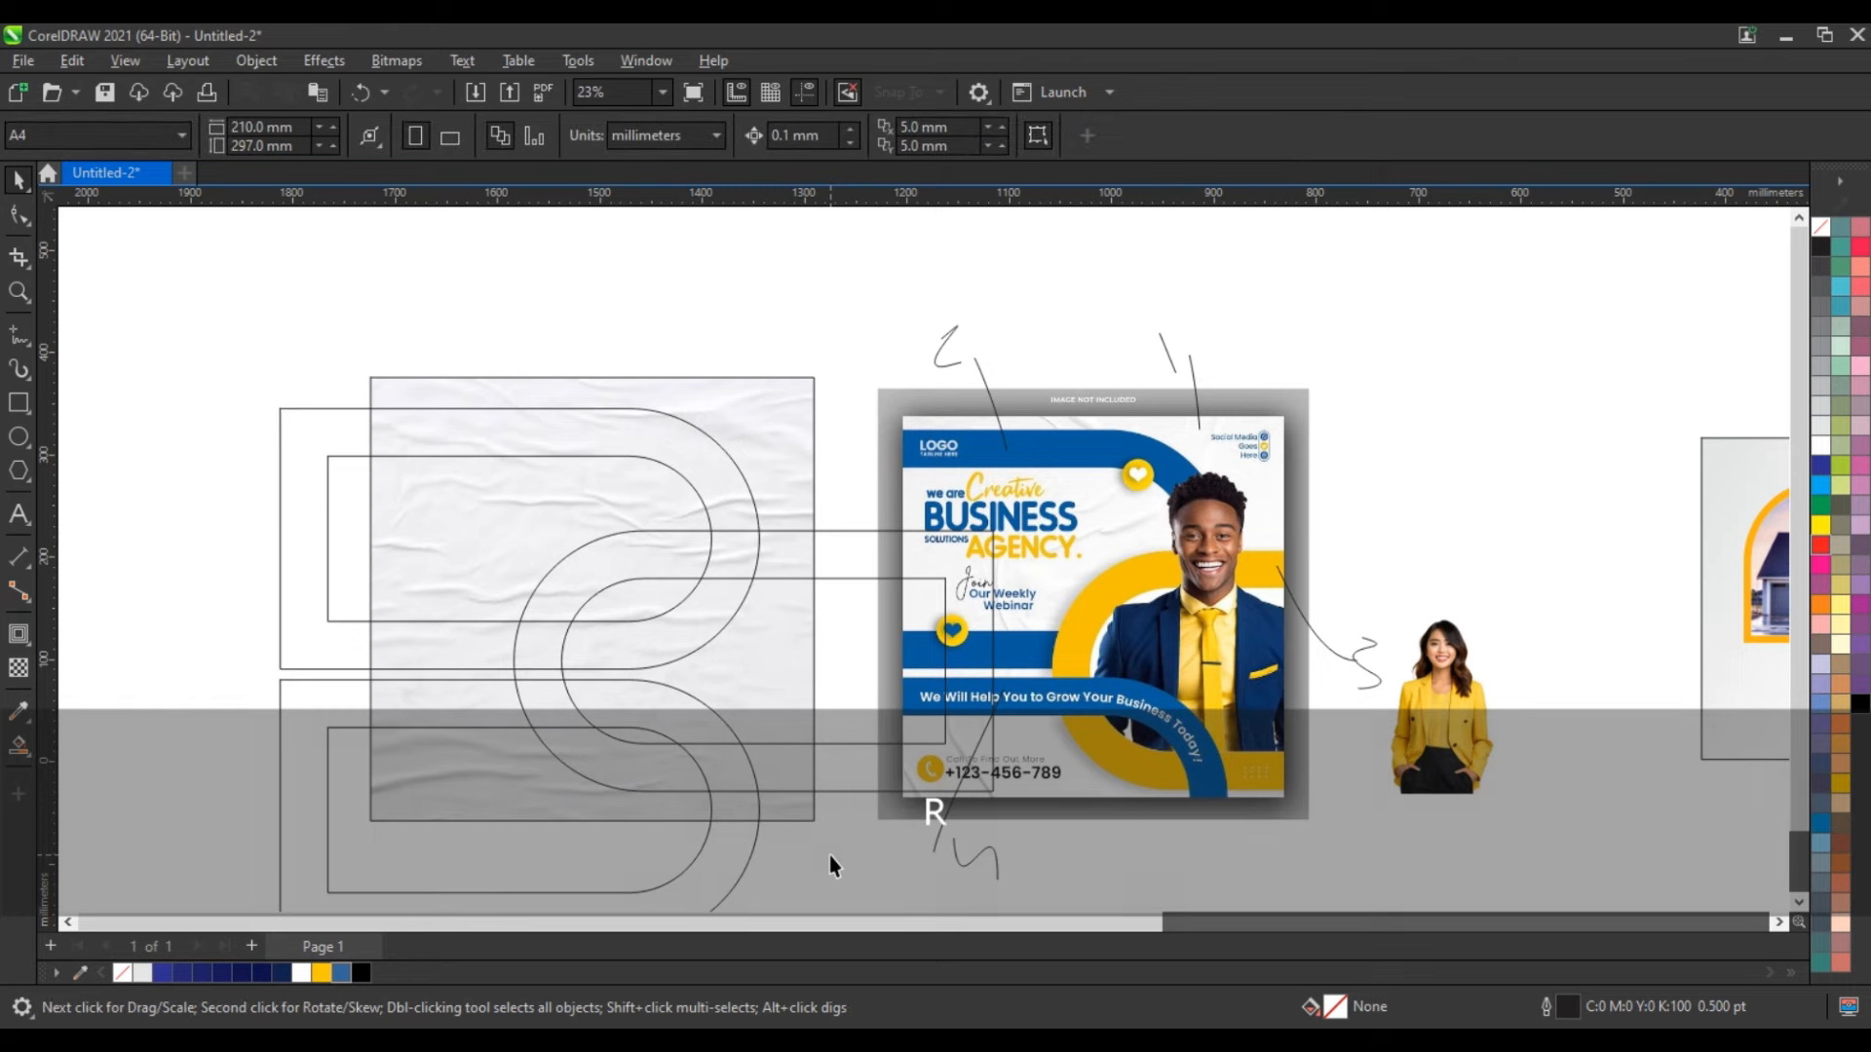
Use Smart Fill to create blue shapes from the top band's upper curve and lower straight stretch inside the textured square.
left_click(24, 295)
left_click(1048, 740)
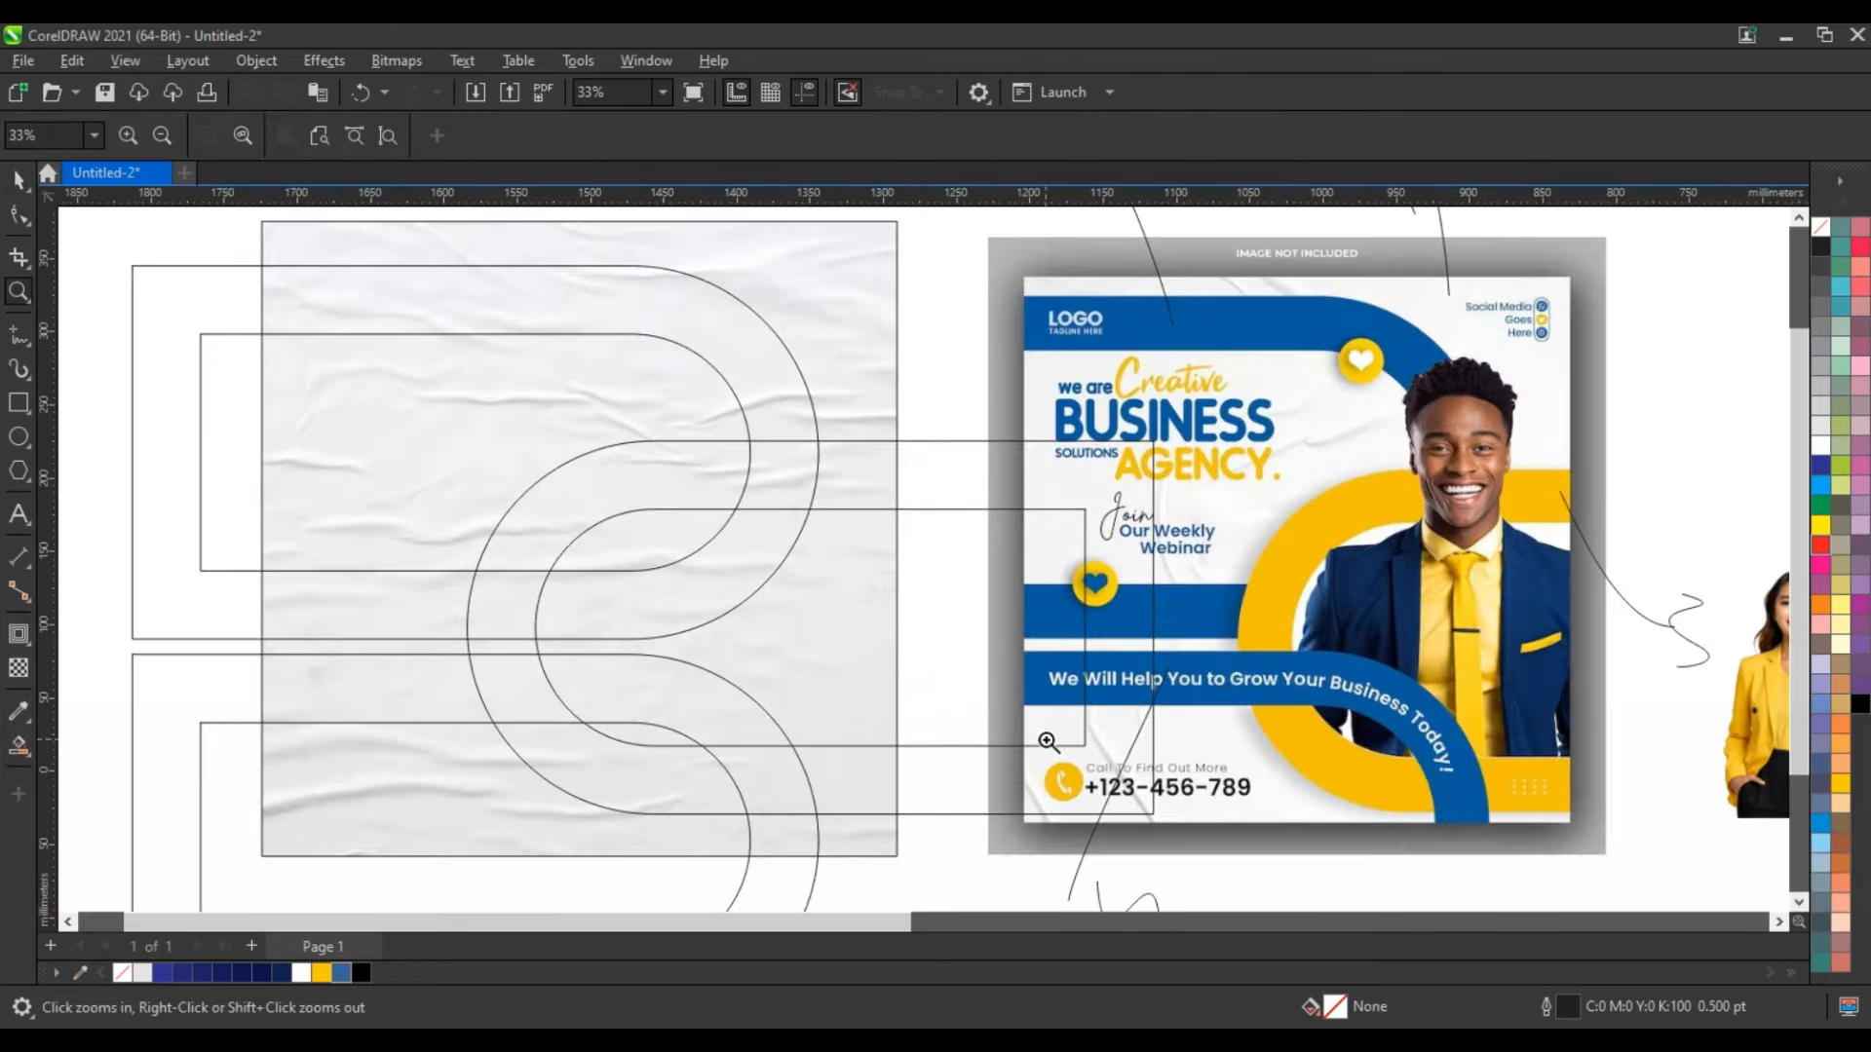
left_click(18, 747)
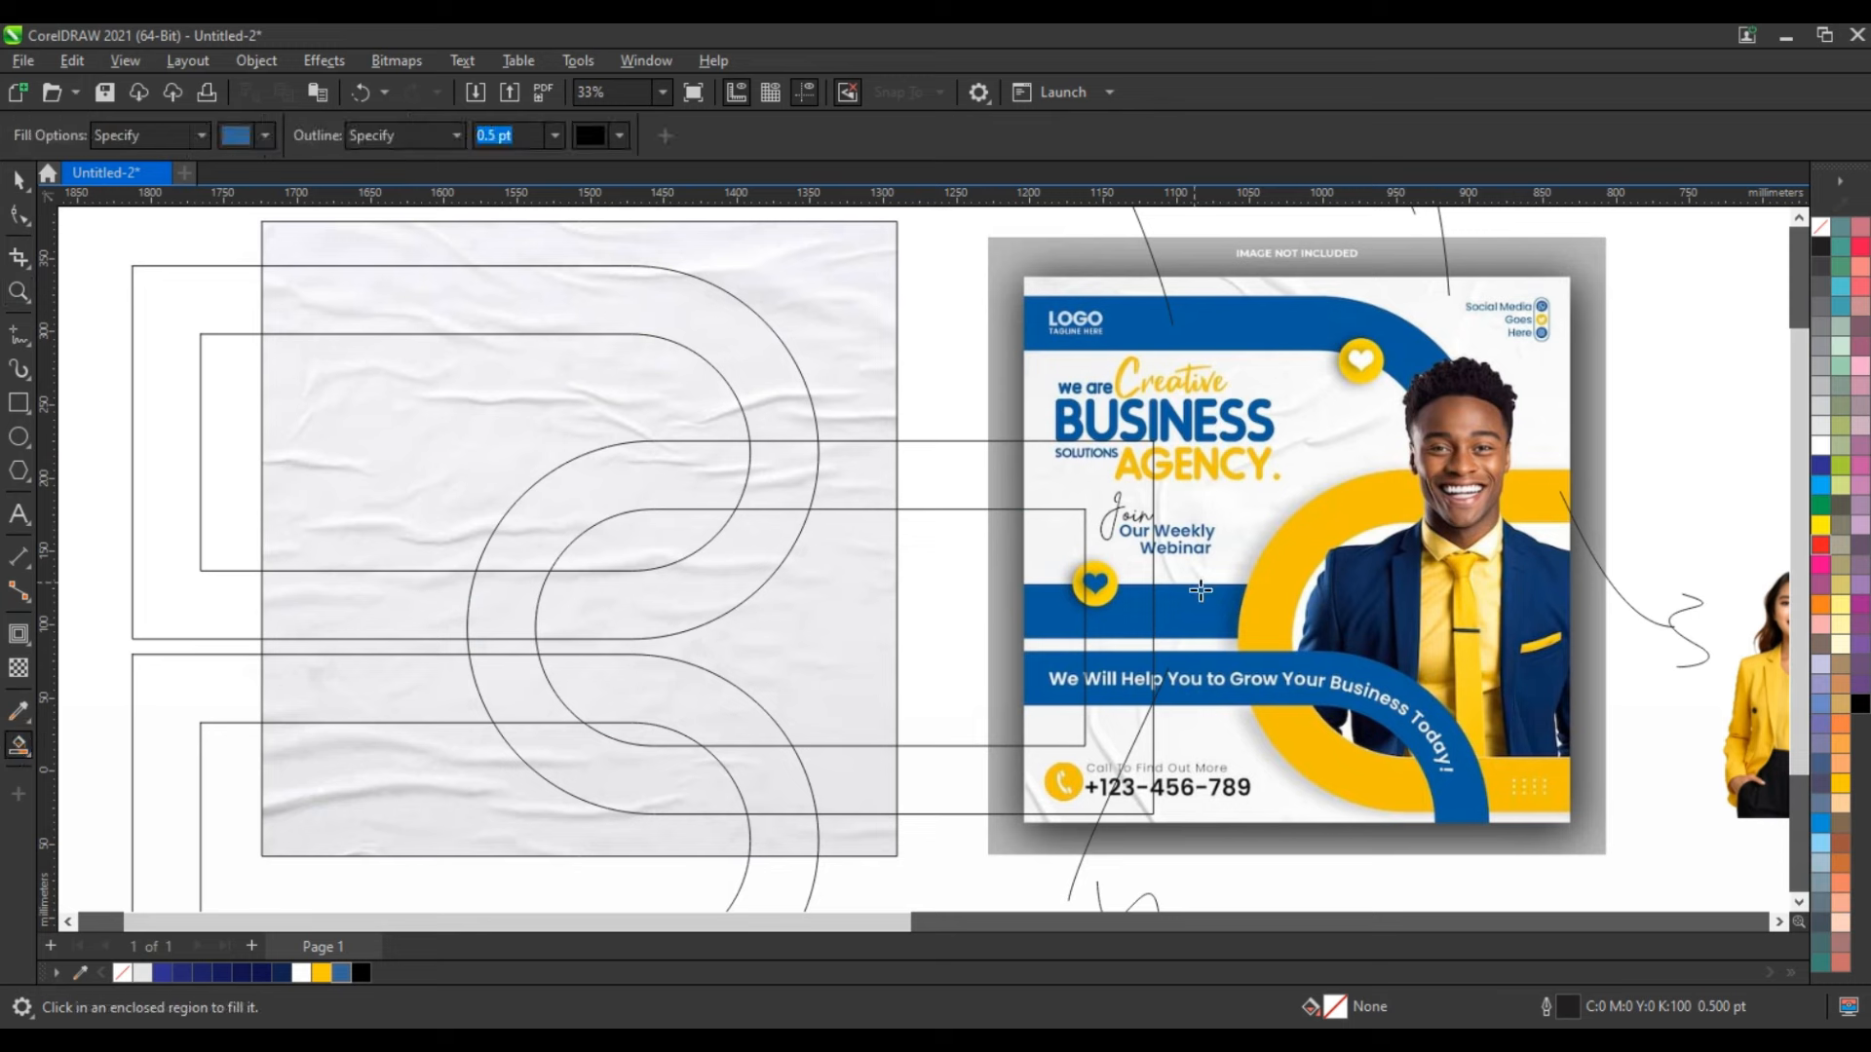
left_click(419, 597)
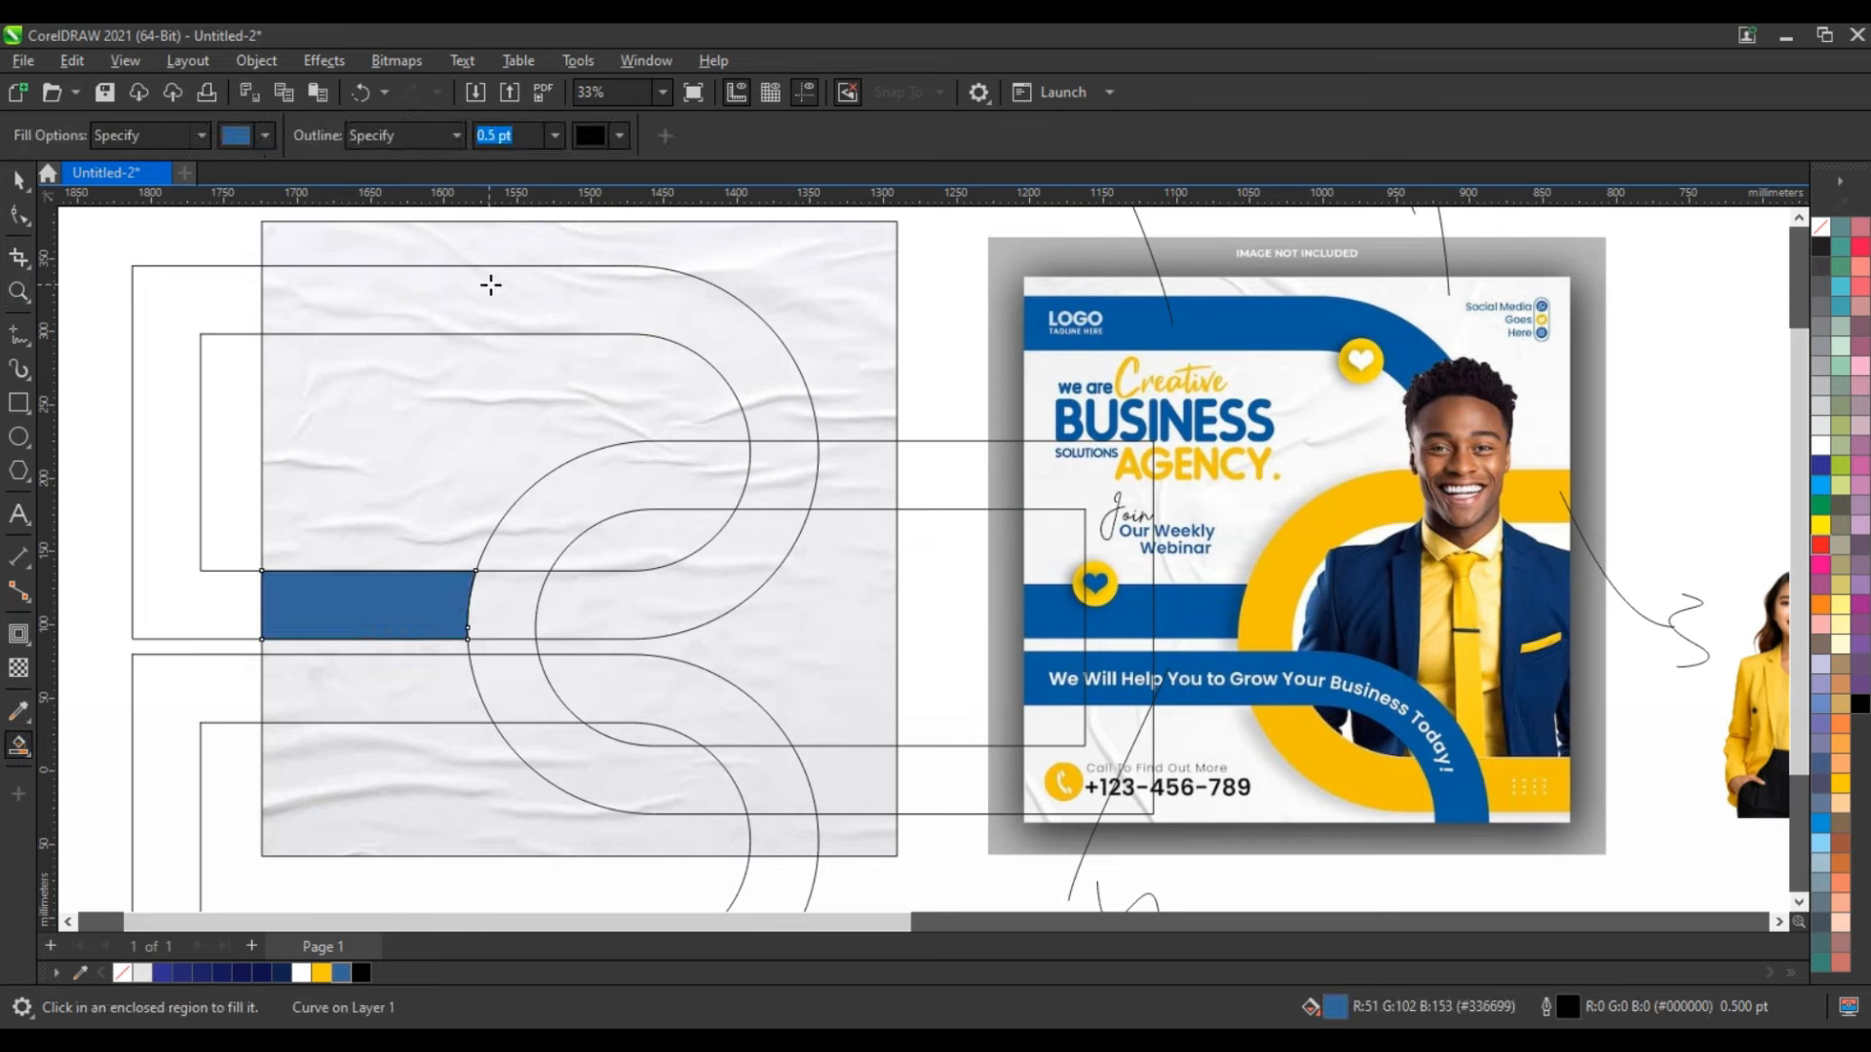
left_click(489, 286)
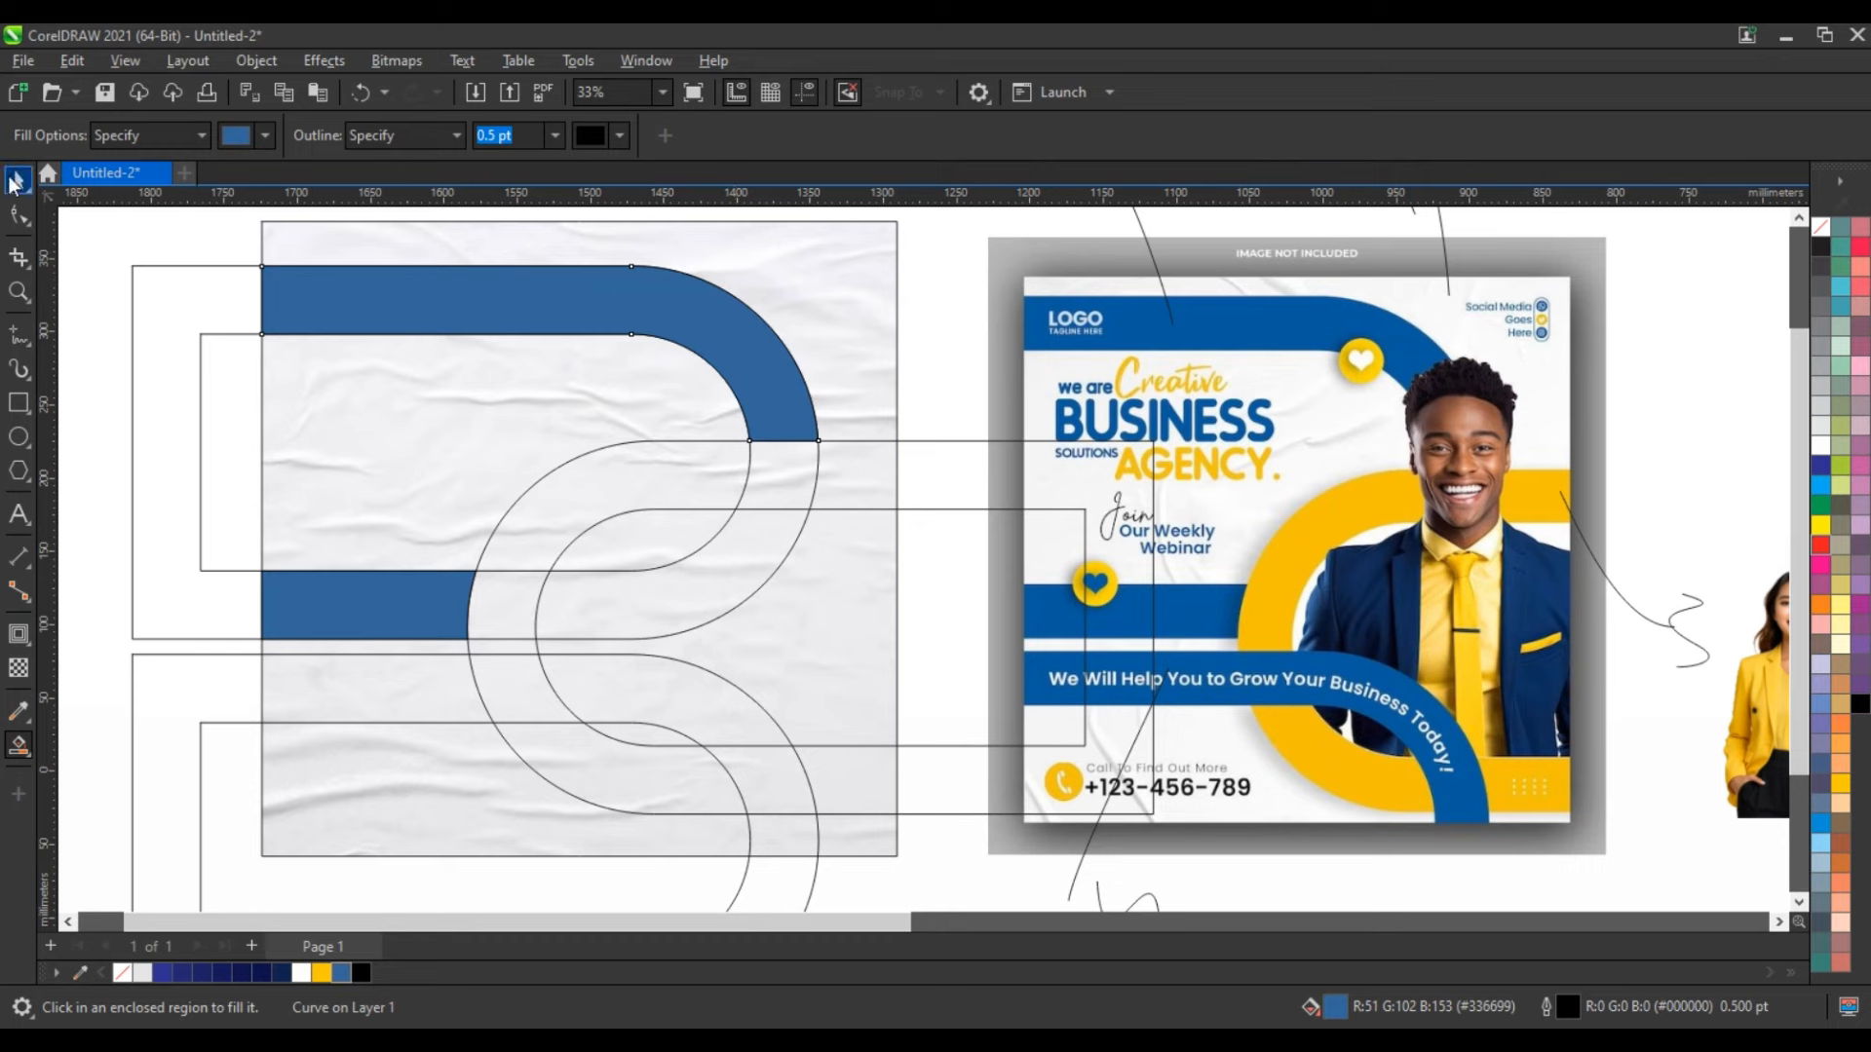
Weld the two filled pieces of the top band and recolour them with the blue sampled from the reference poster.
left_click(16, 180)
left_click(294, 606, "shift")
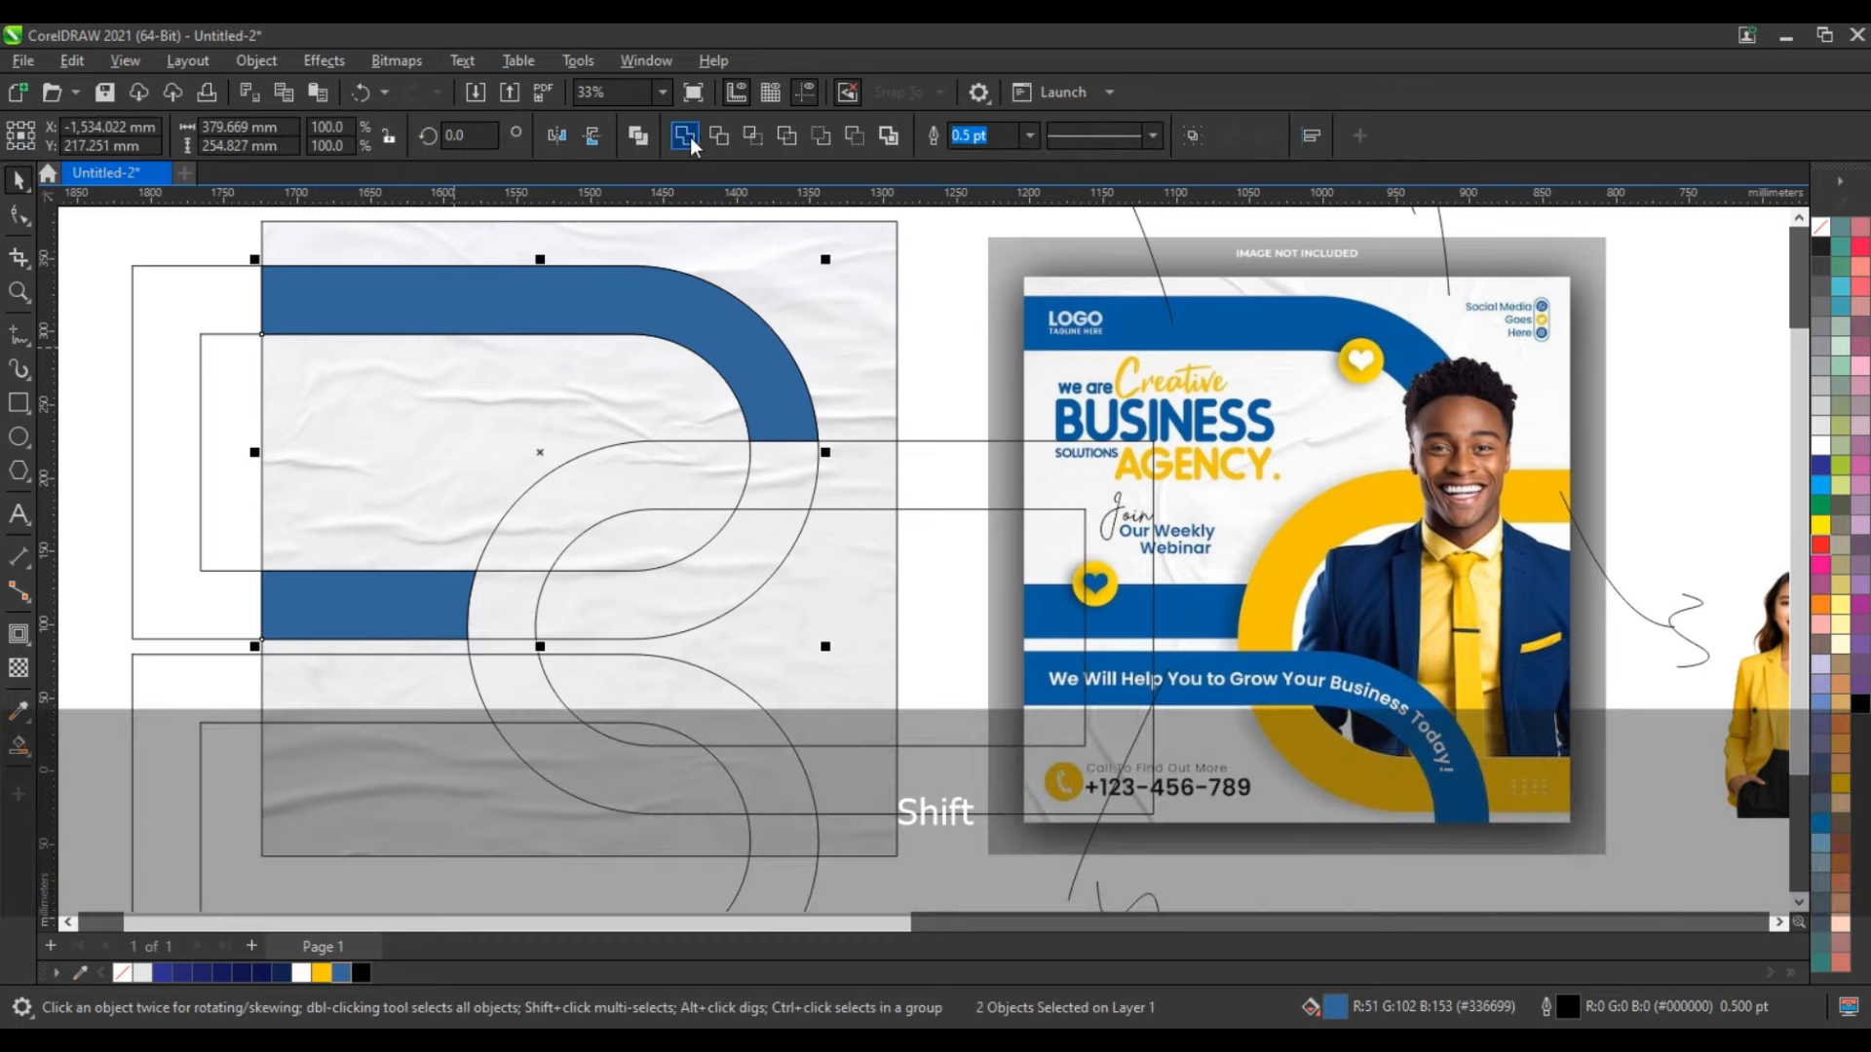
left_click(76, 623)
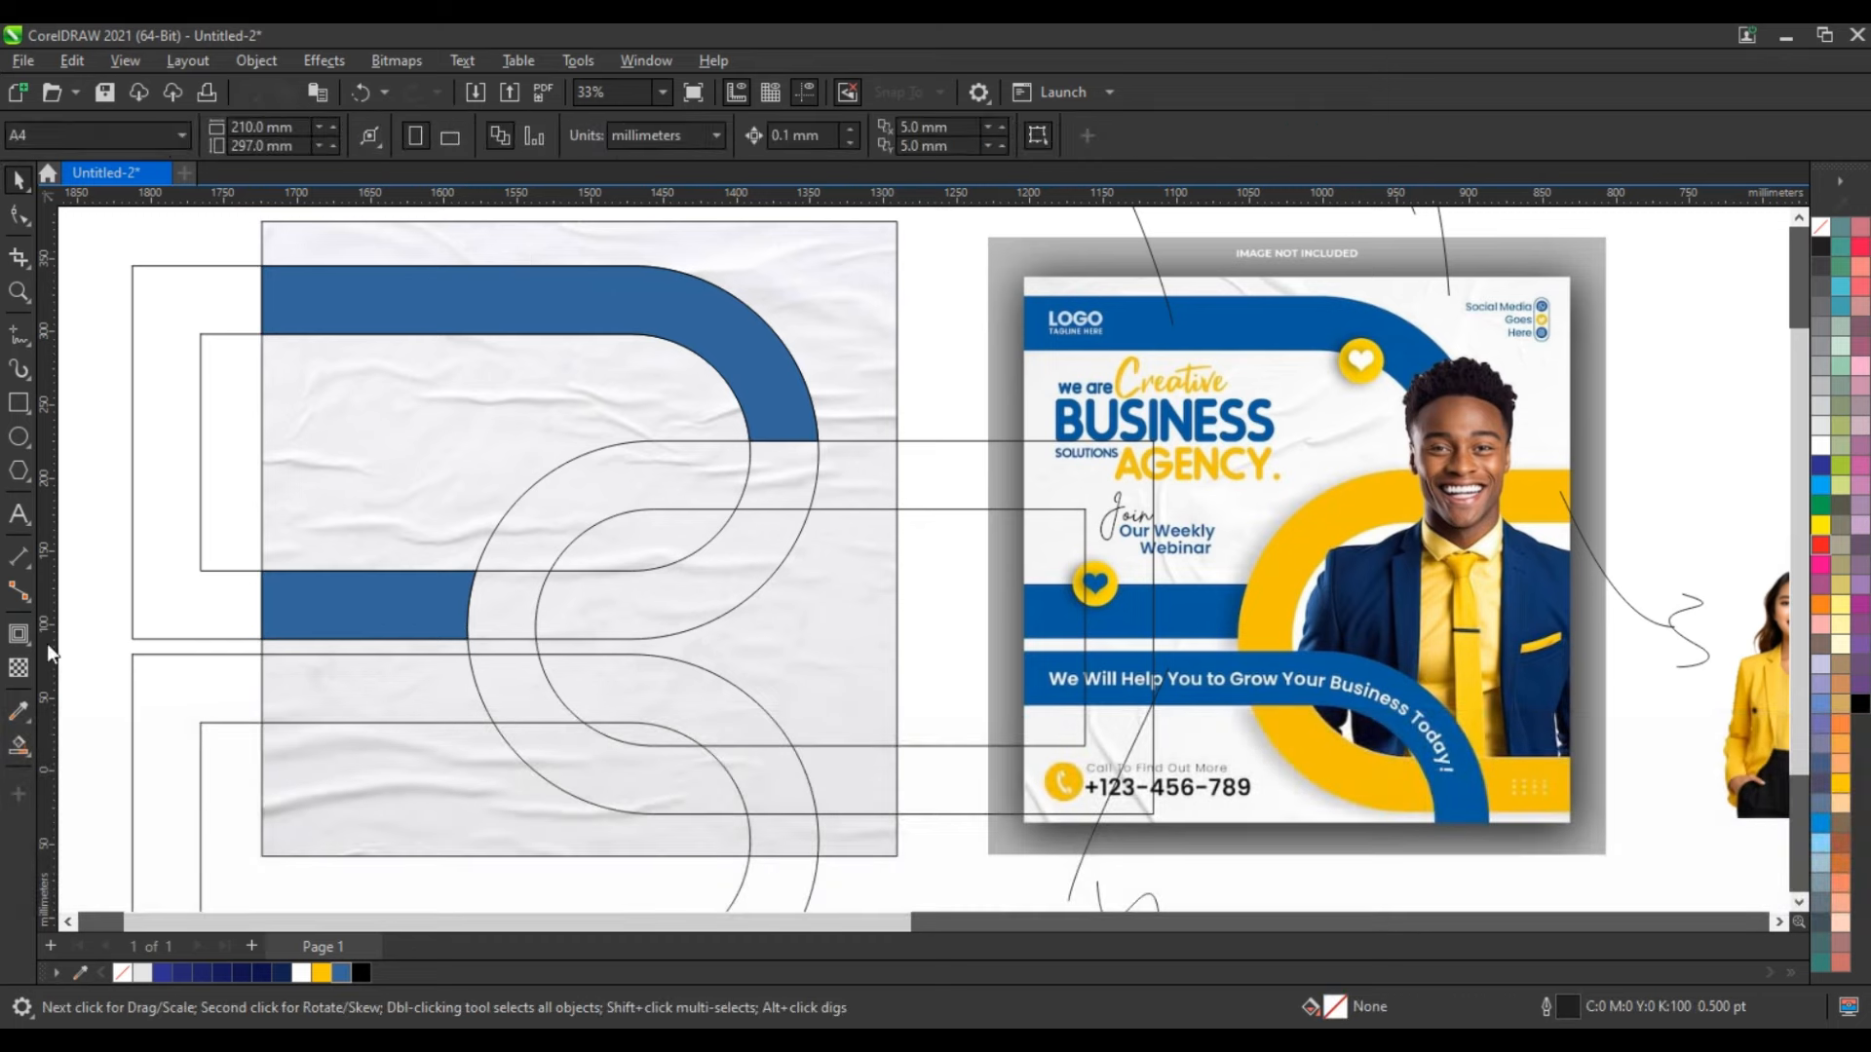
left_click(18, 714)
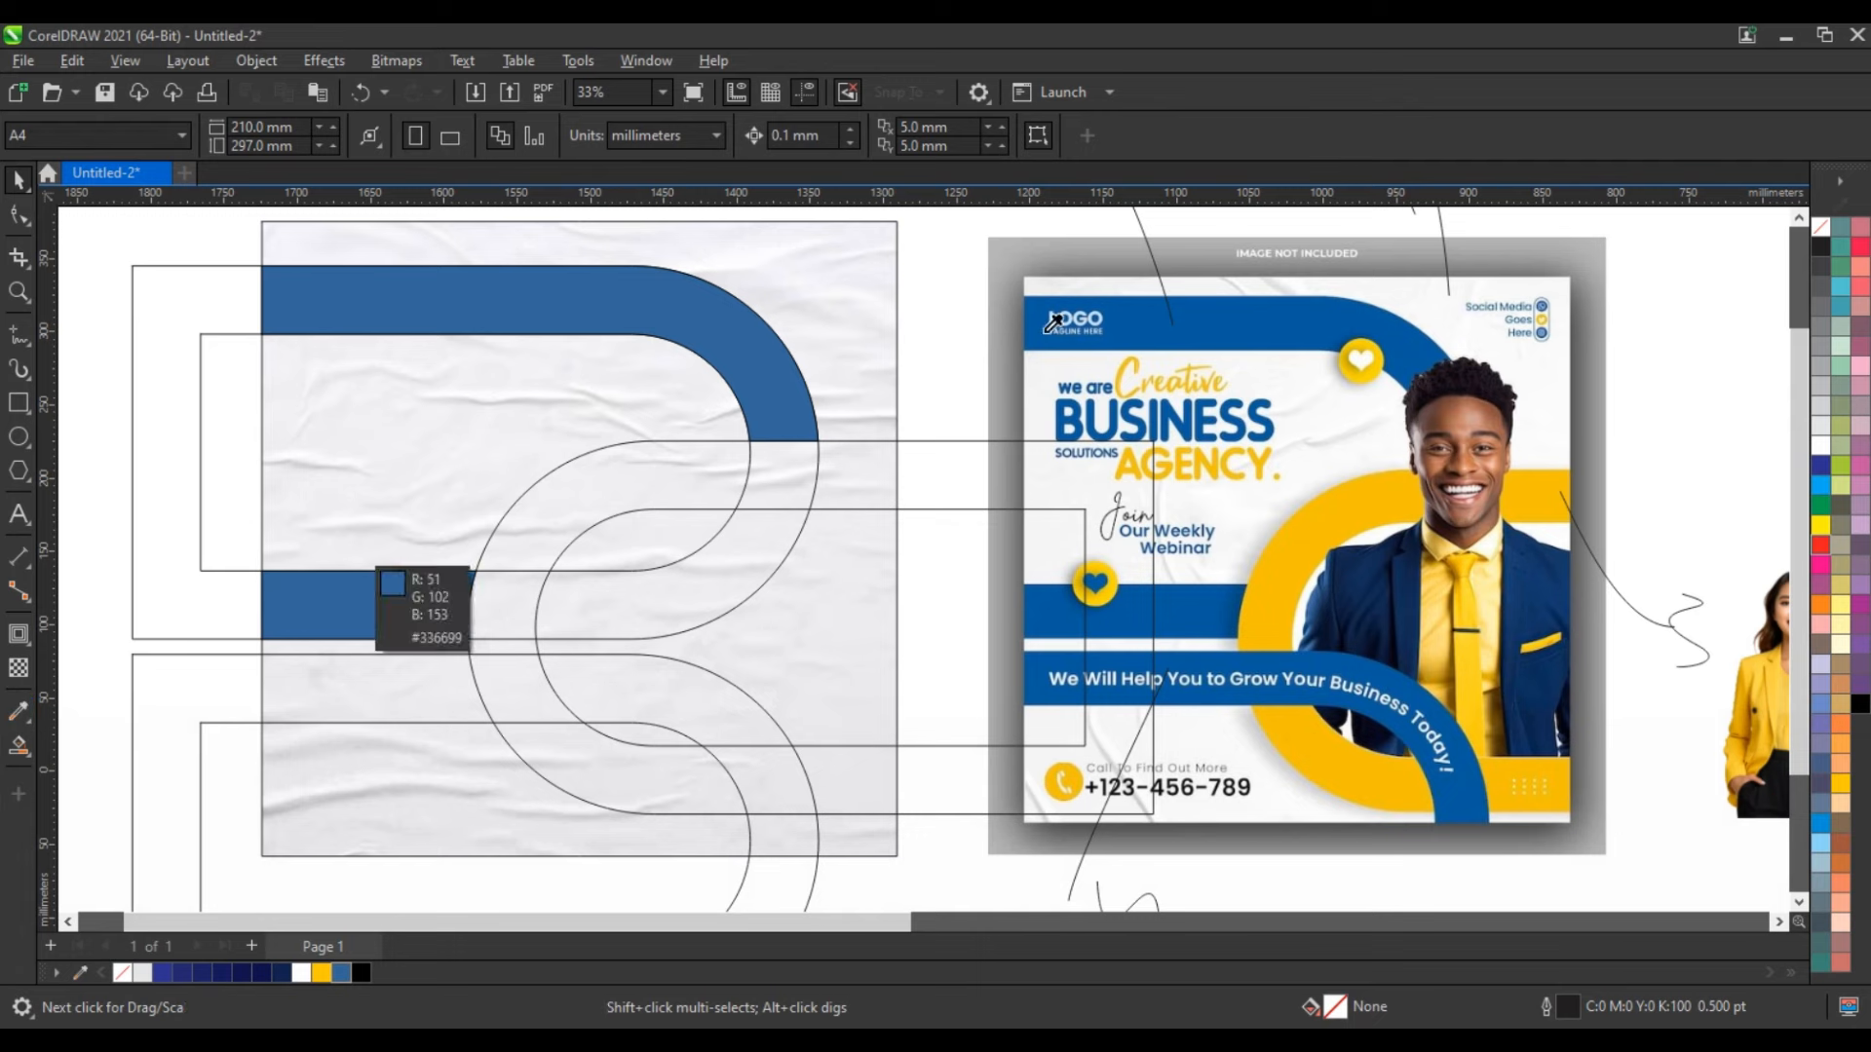
left_click(1259, 310)
left_click(700, 306)
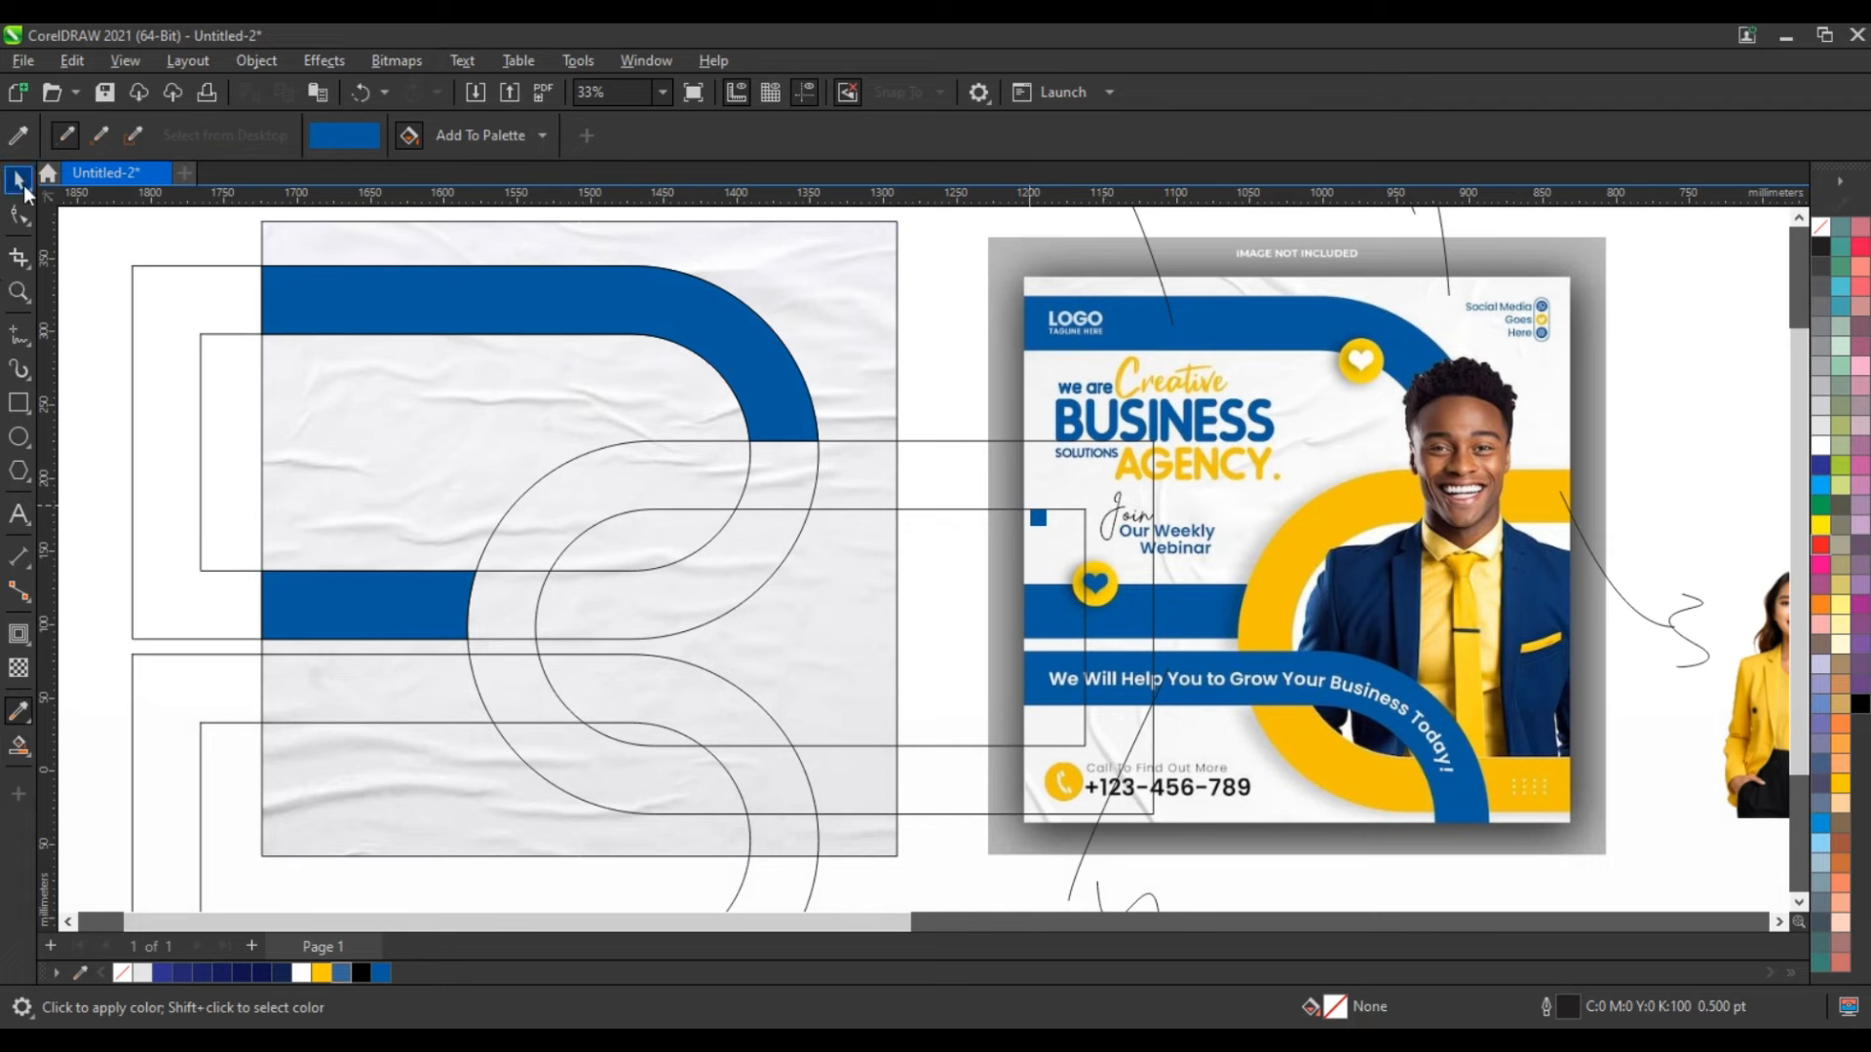
Delete the top band's original unfilled outline.
left_click(20, 183)
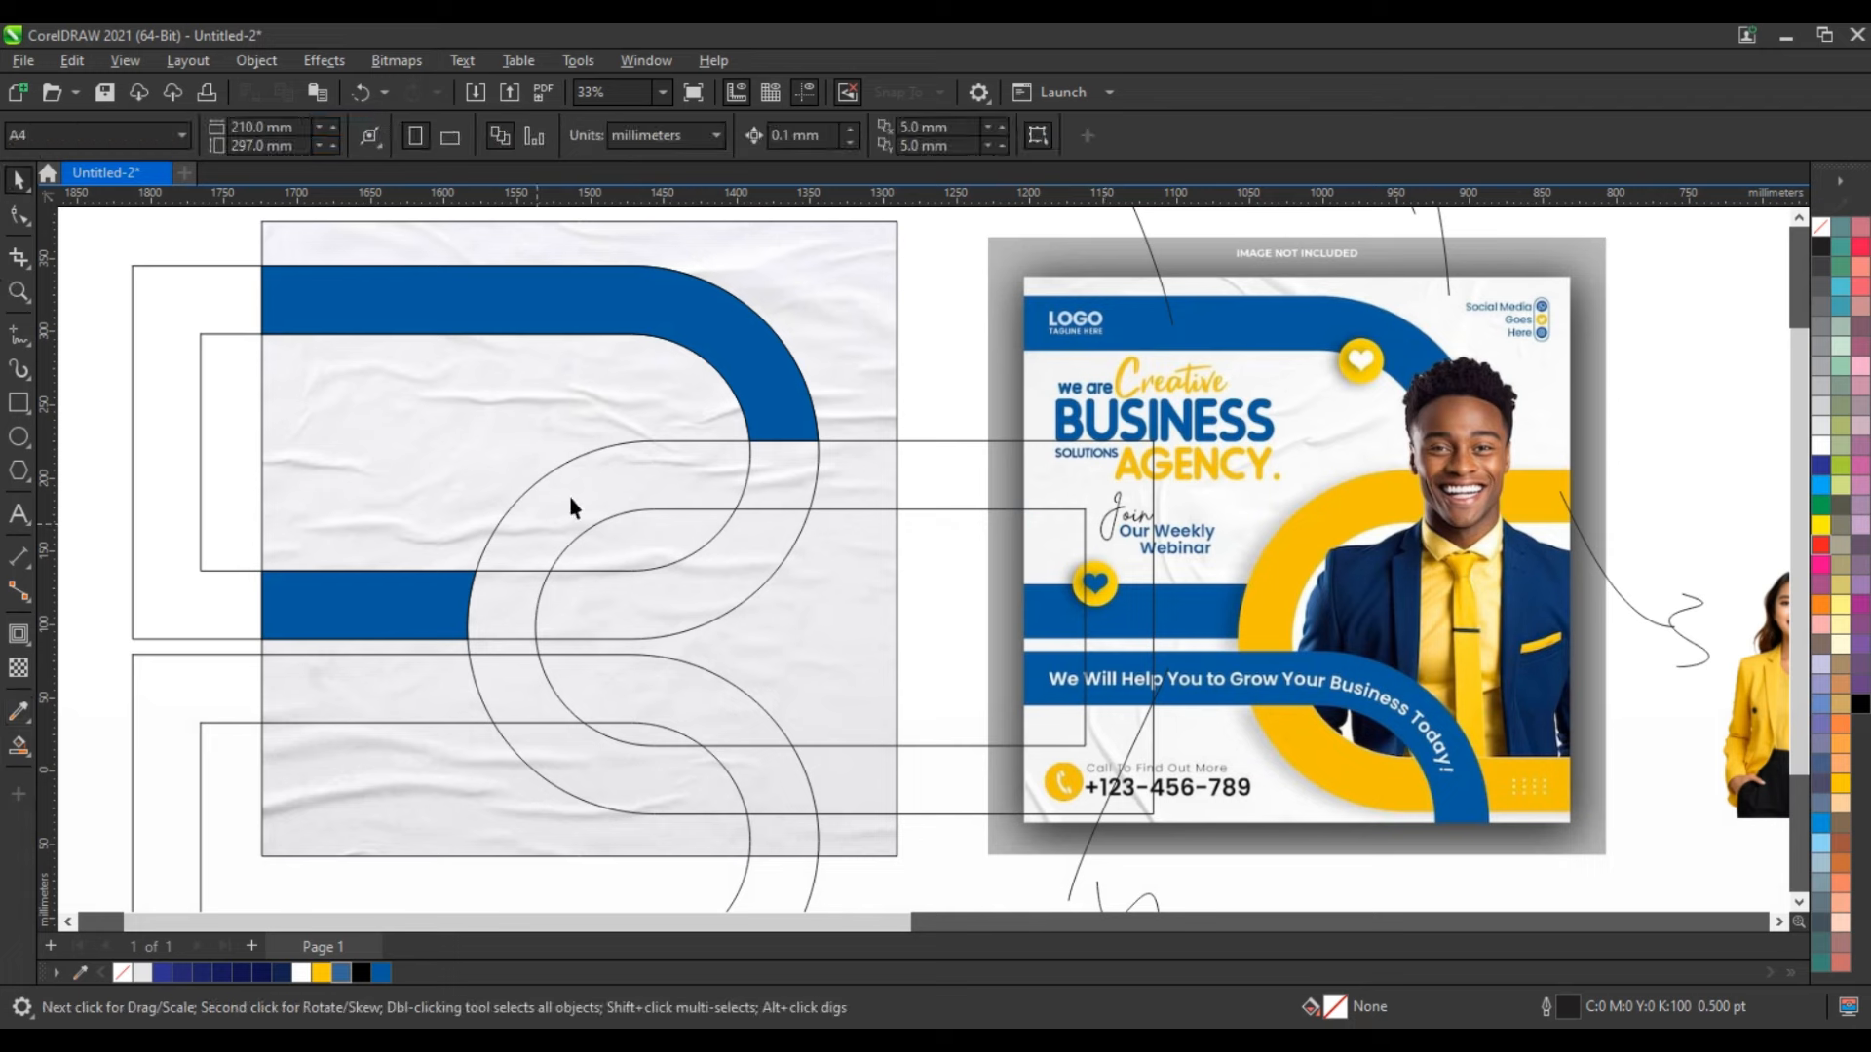
left_click(815, 487)
key("Delete")
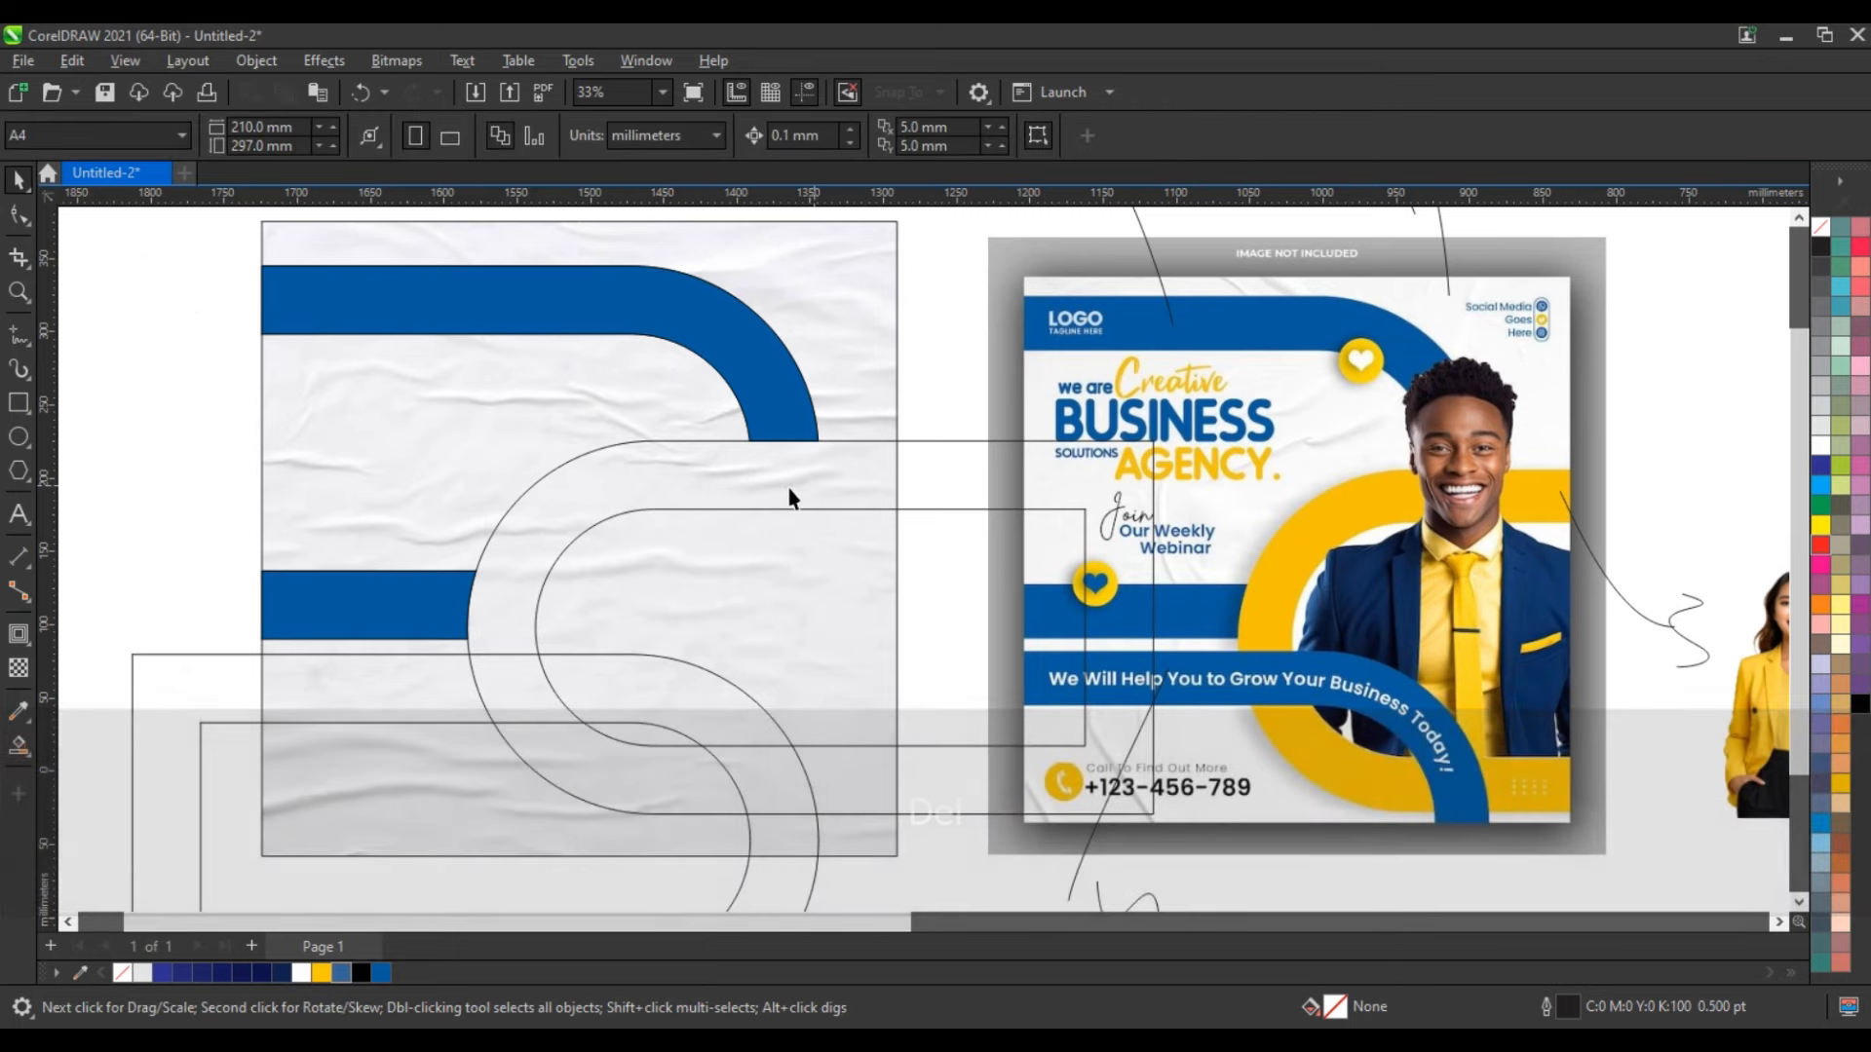
Smart-fill the three parts of the middle band that lie inside the square and outside the lower band.
left_click(15, 752)
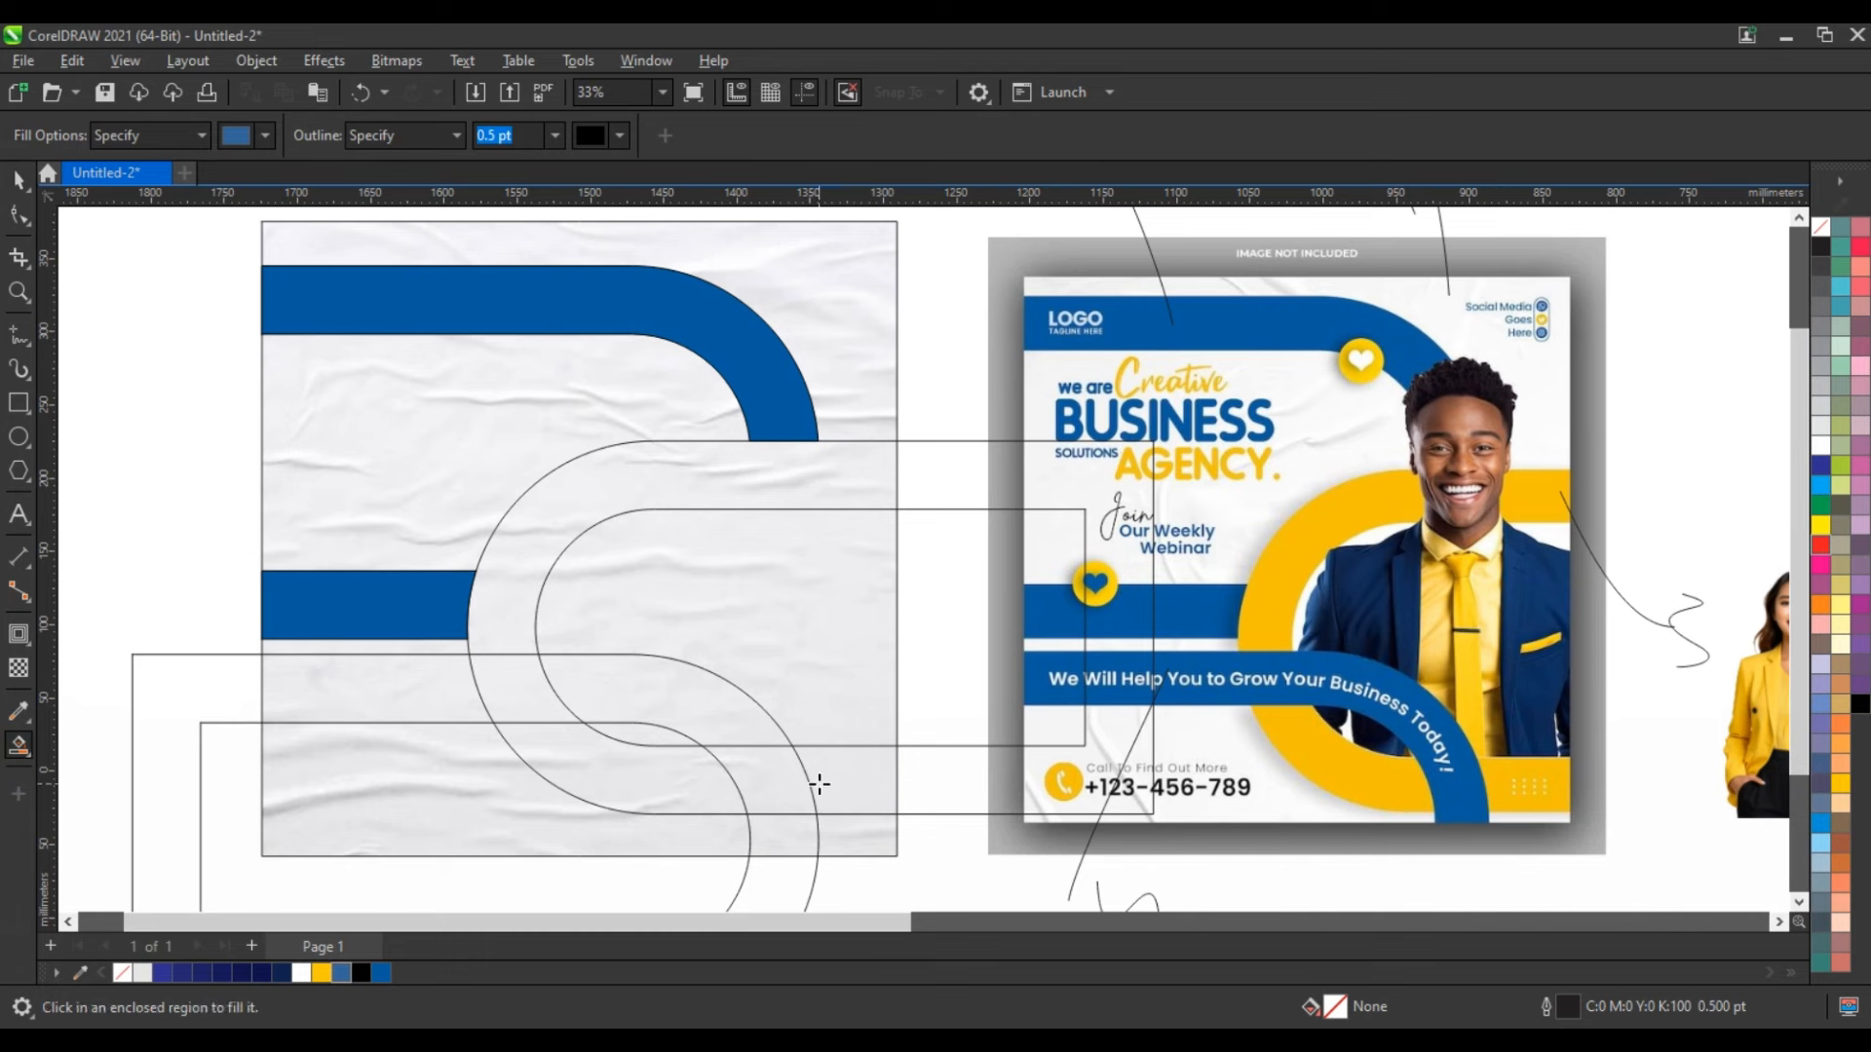
left_click(872, 785)
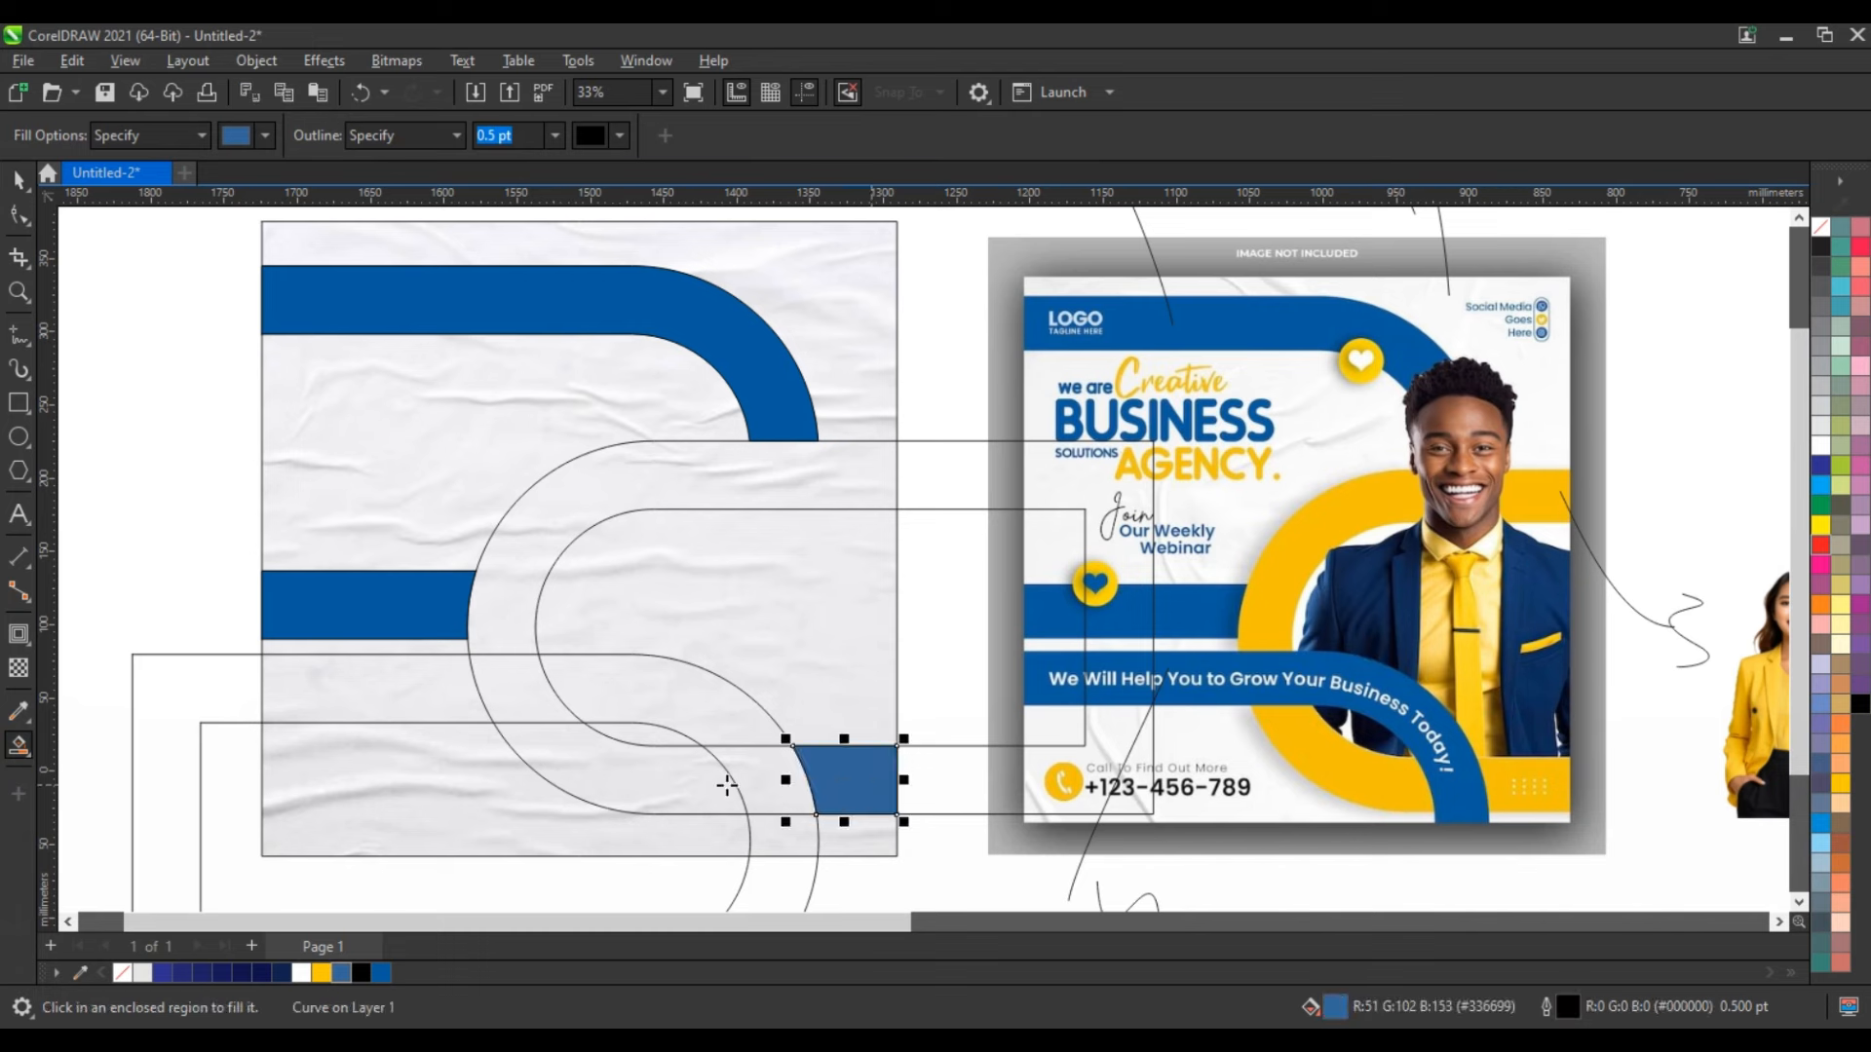
left_click(685, 782)
left_click(524, 611)
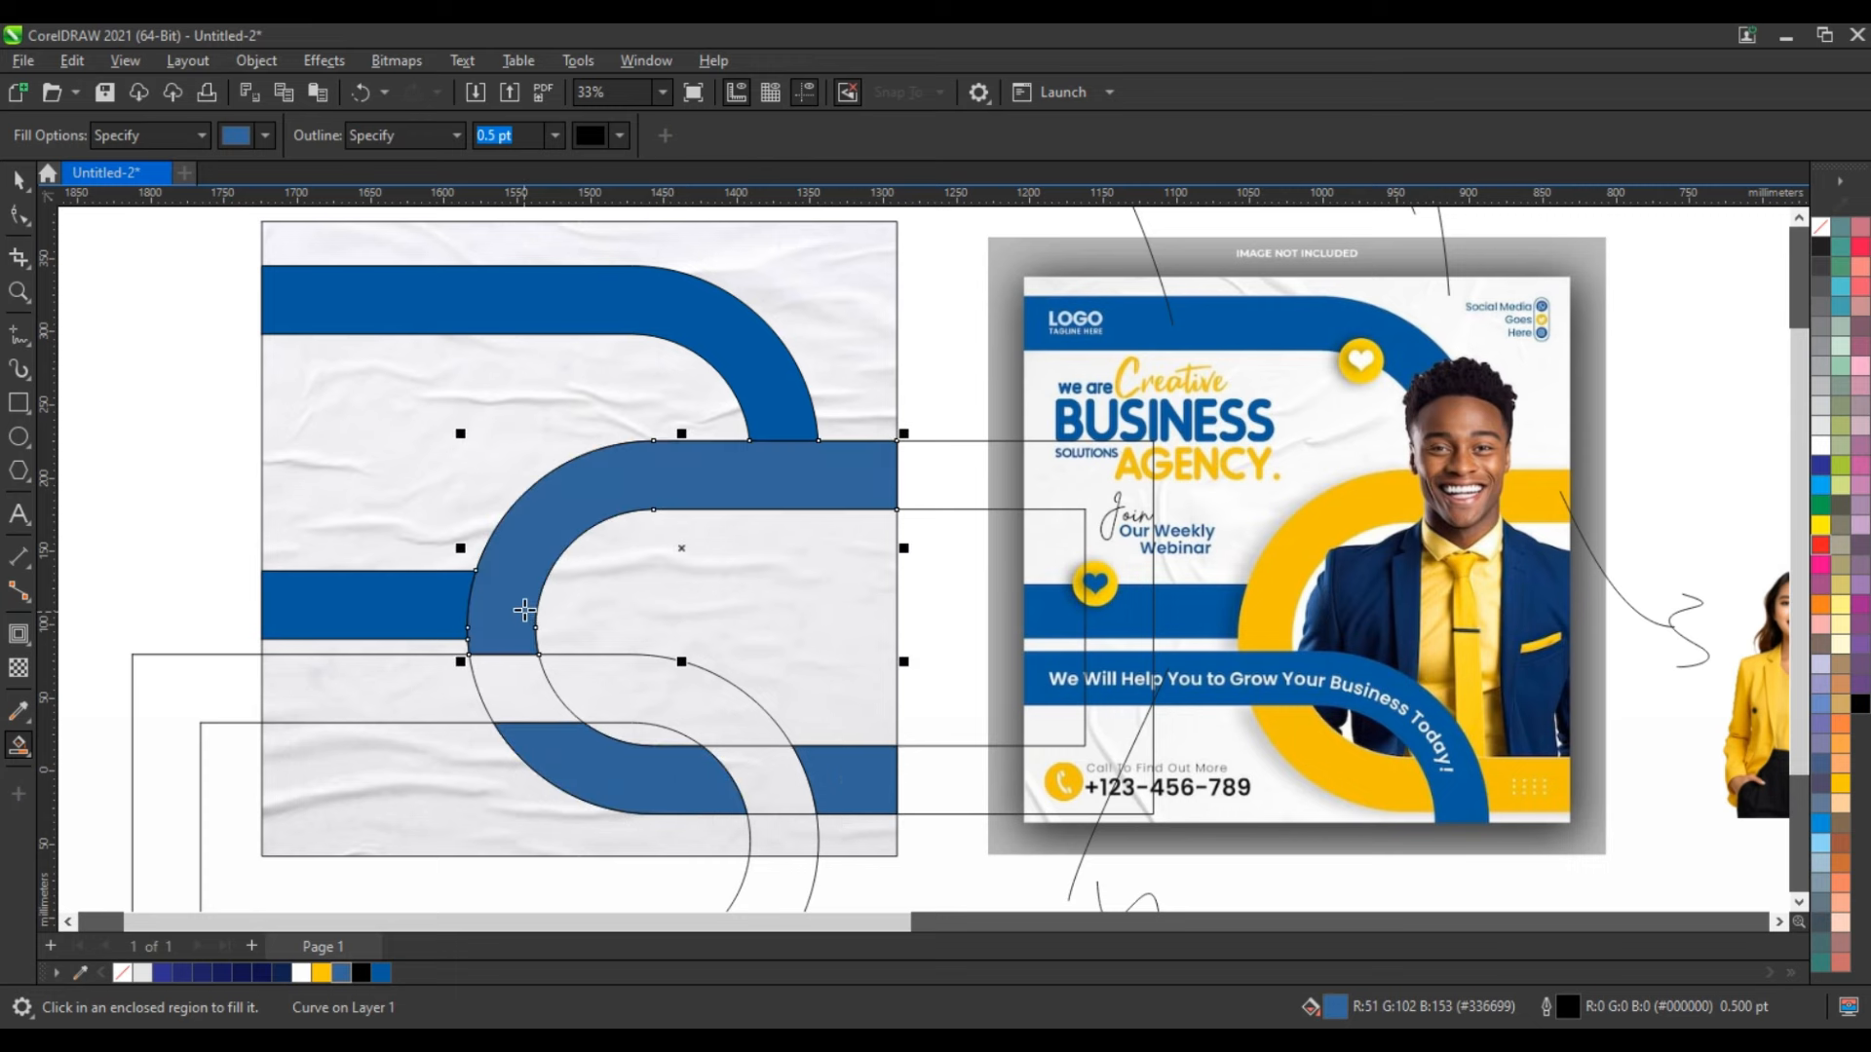
Weld the middle band's three filled pieces and recolour them with the yellow sampled from the reference poster.
left_click(20, 182)
left_click(650, 783, "shift")
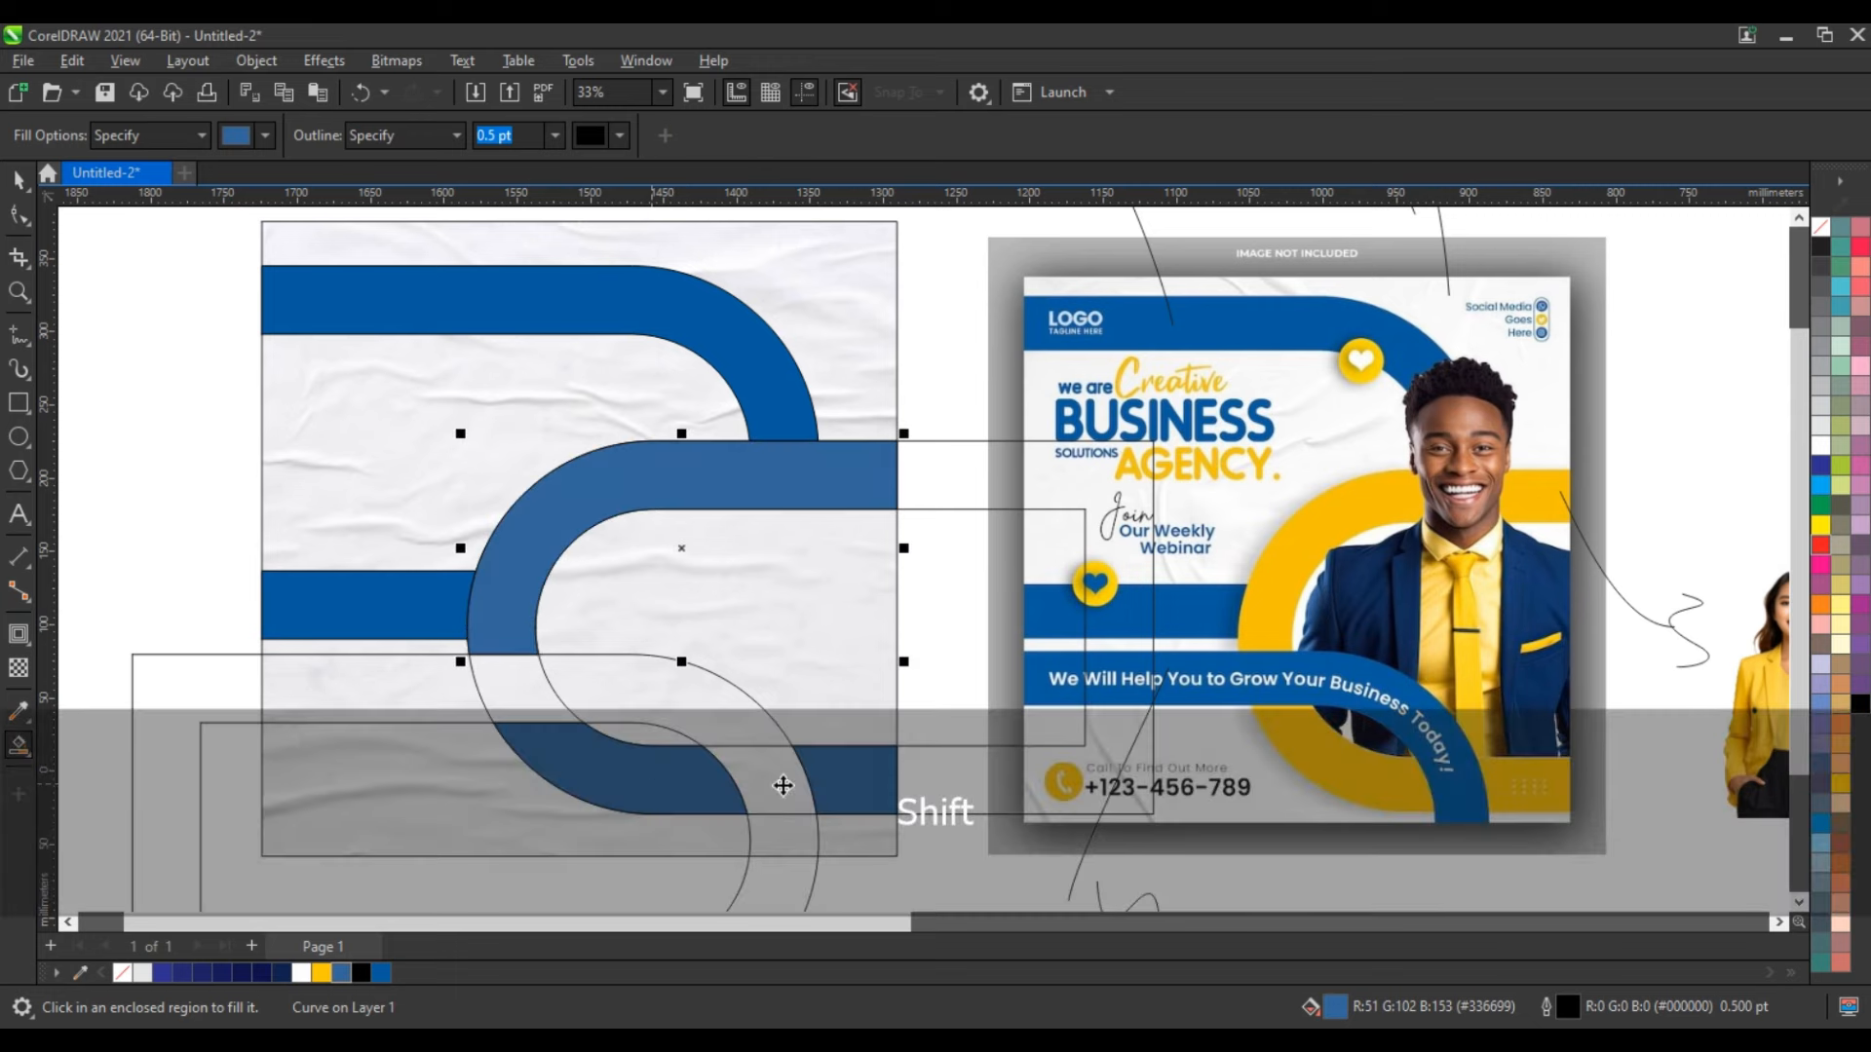
left_click(843, 774, "shift")
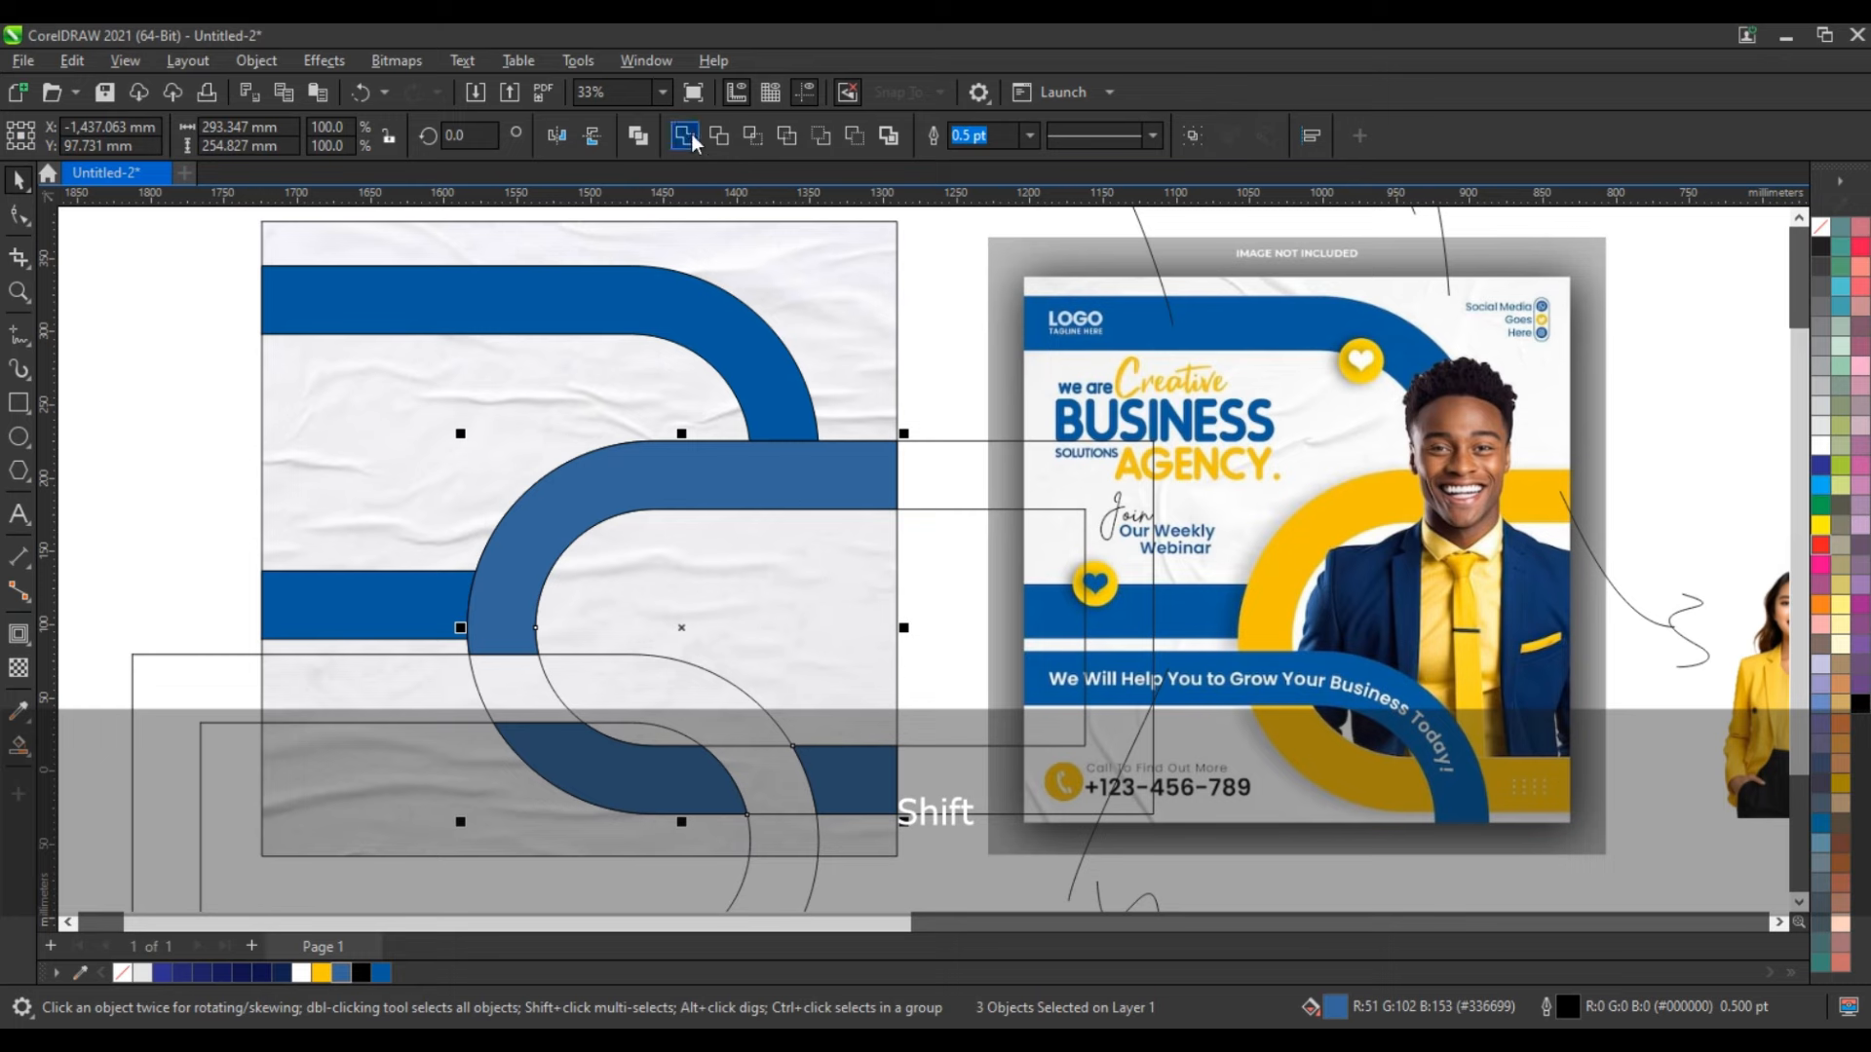
left_click(216, 401)
left_click(22, 716)
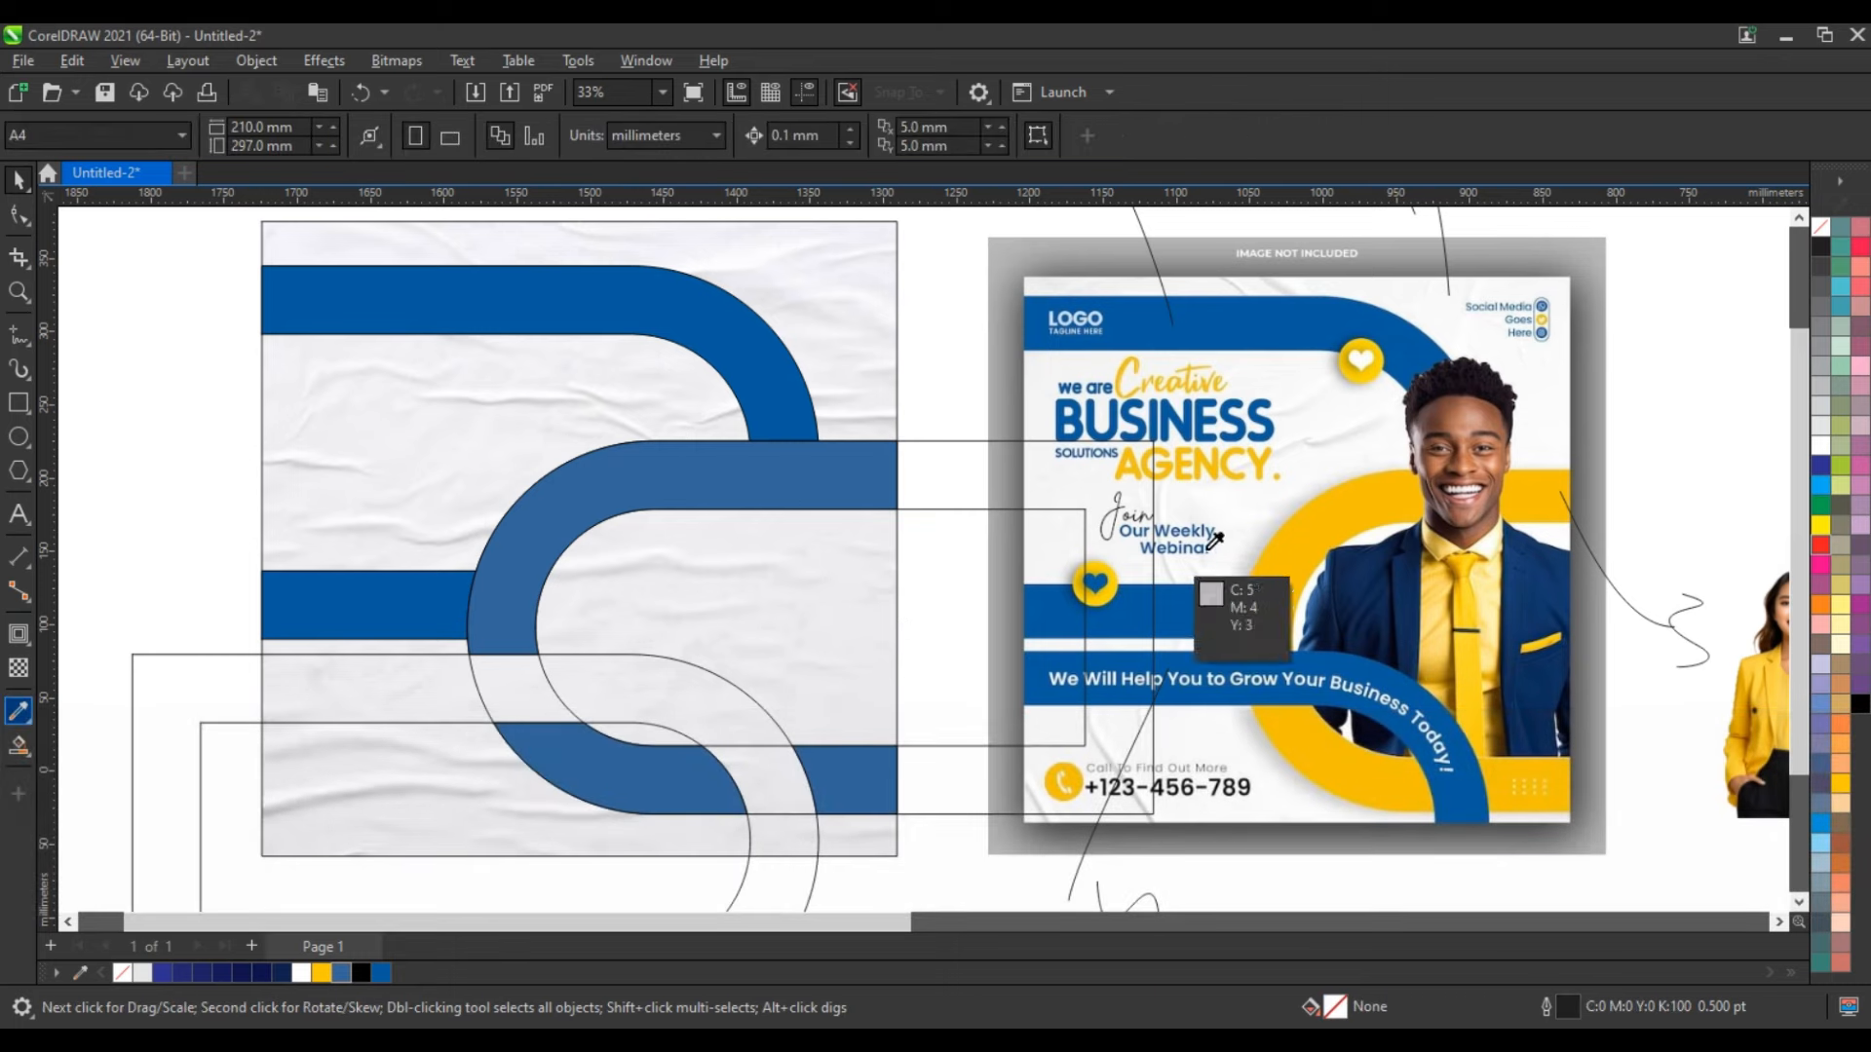
left_click(1294, 562)
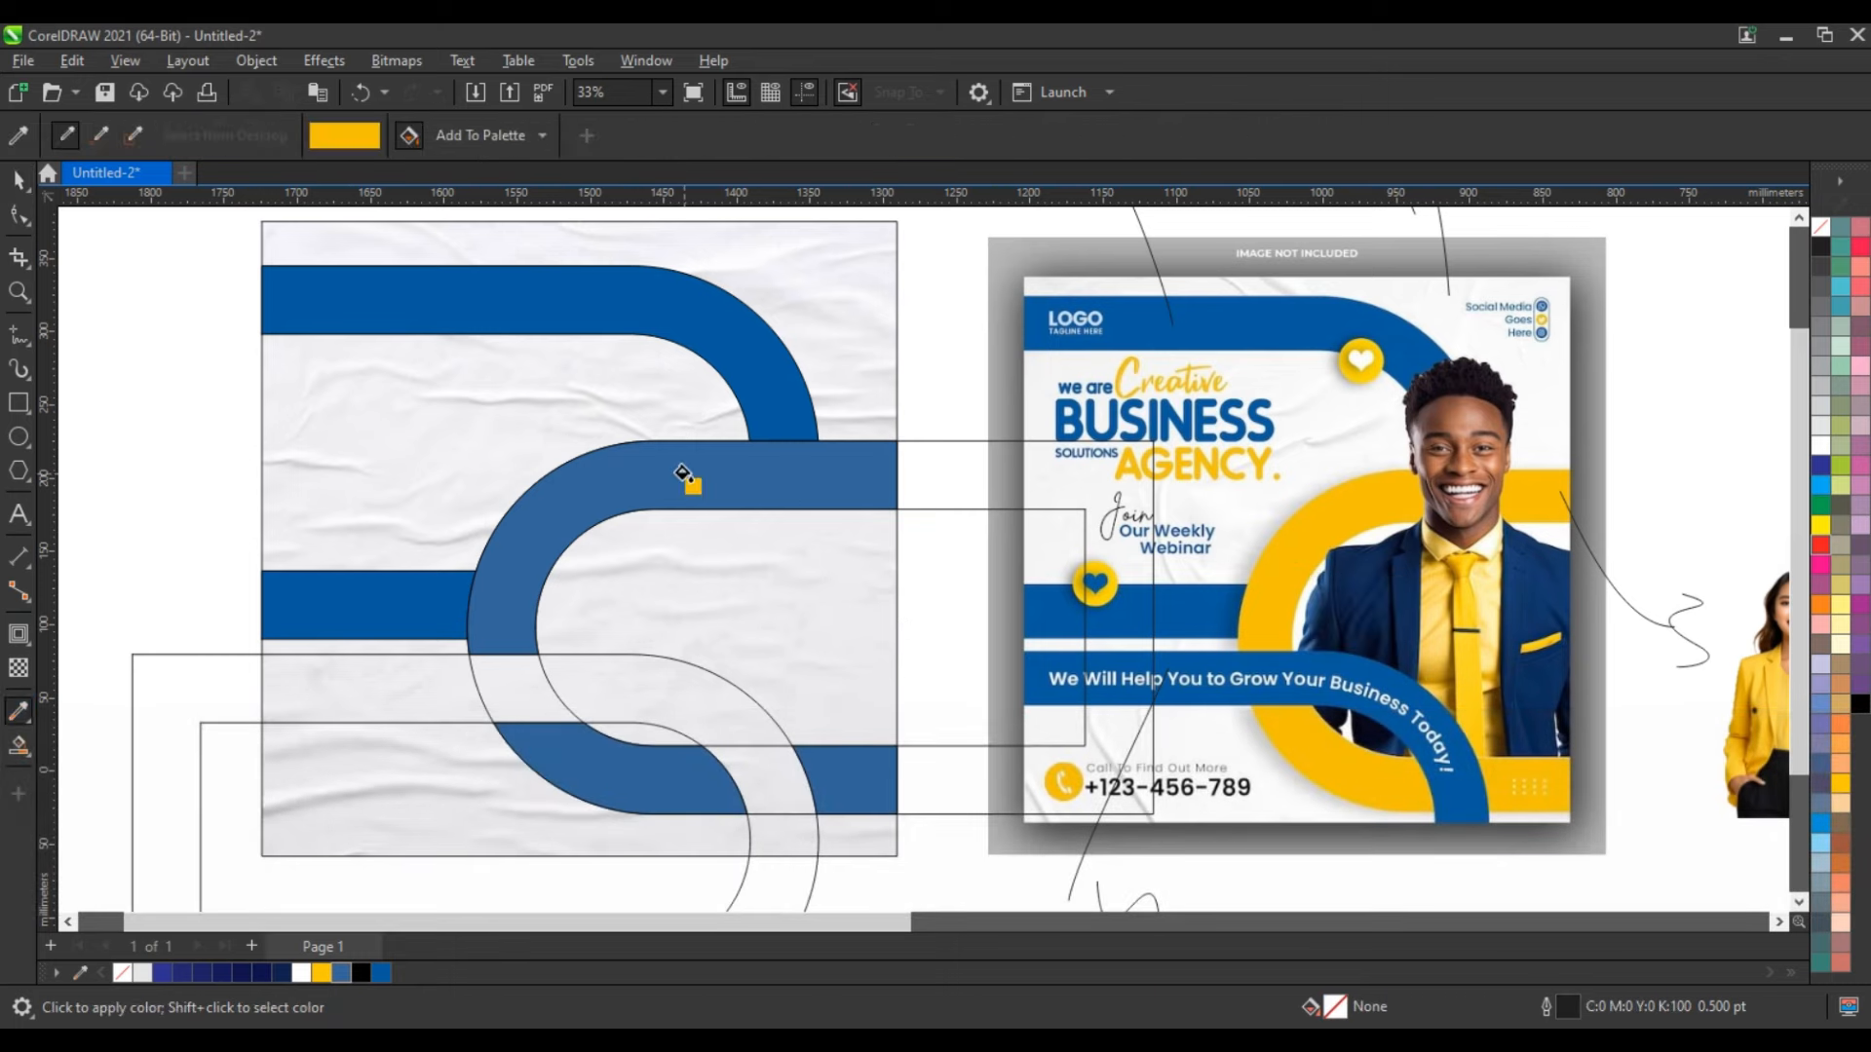
left_click(682, 472)
left_click(15, 187)
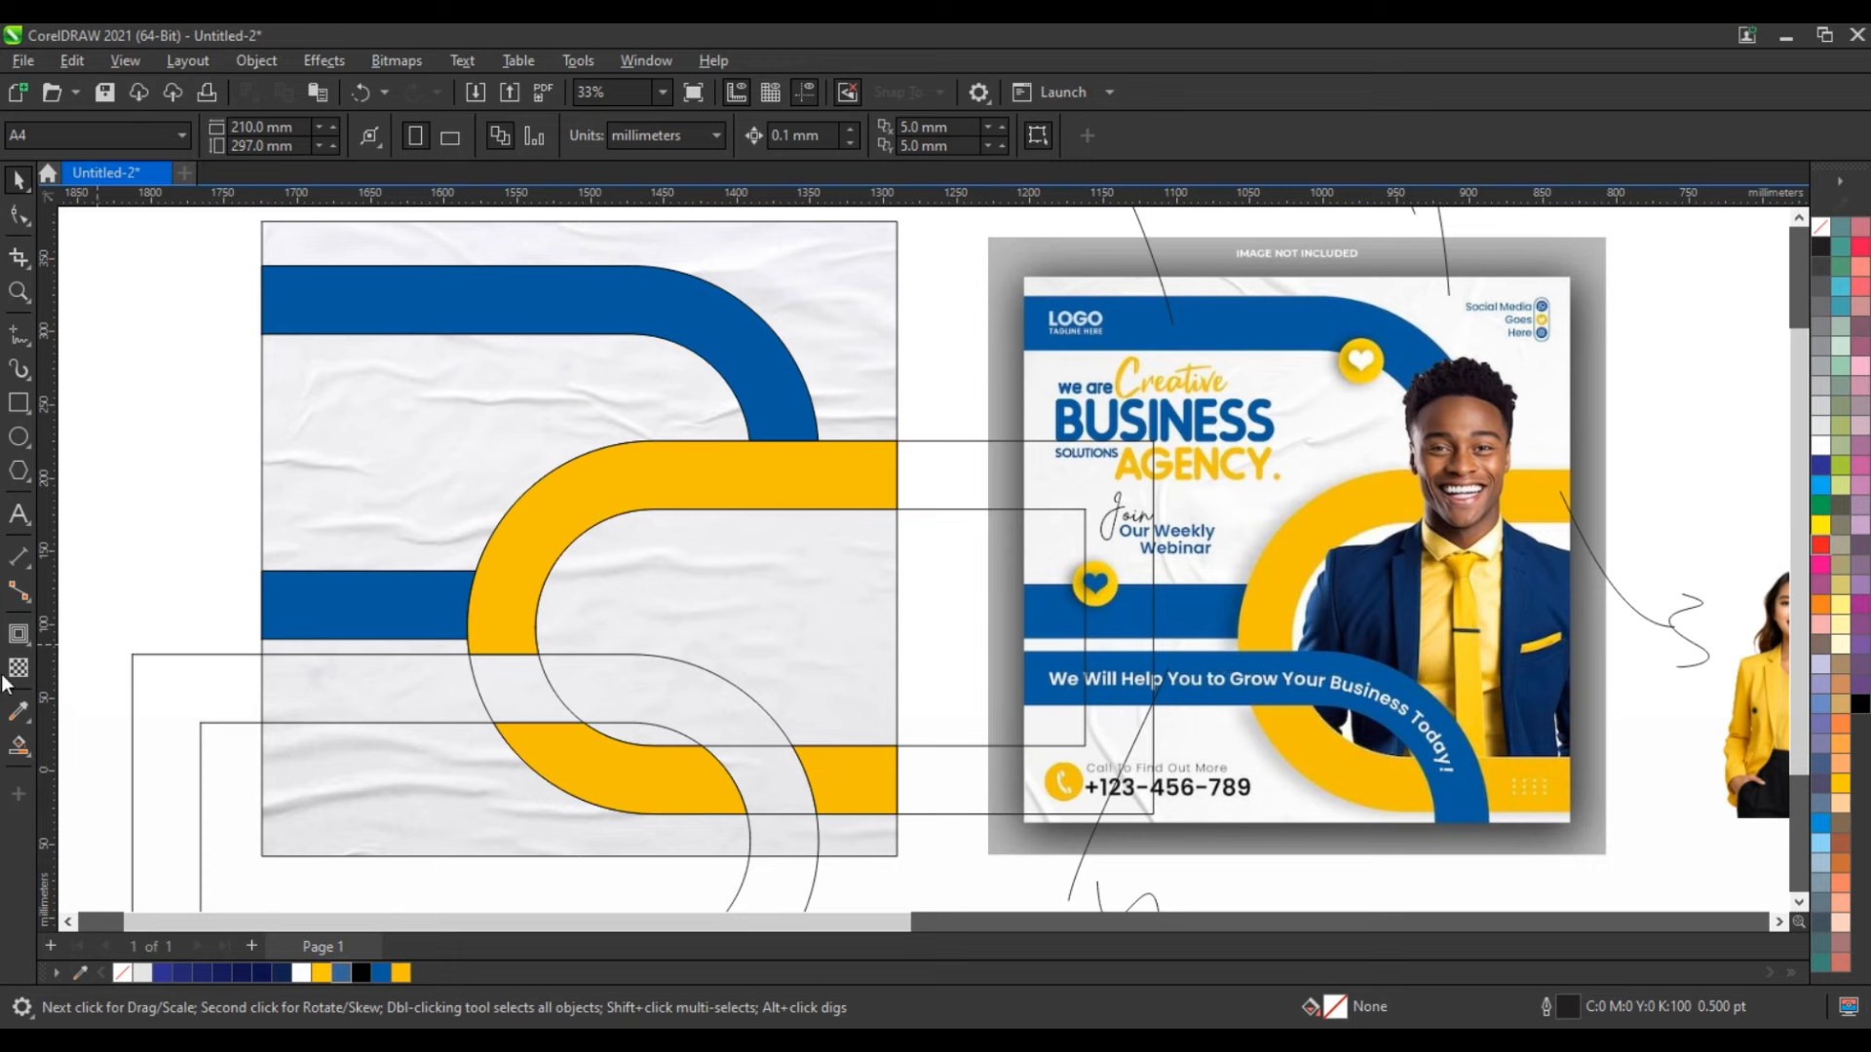
Smart-fill the five adjoining segments of the lower band, from the square's left edge to its bottom edge.
left_click(18, 746)
left_click(390, 701)
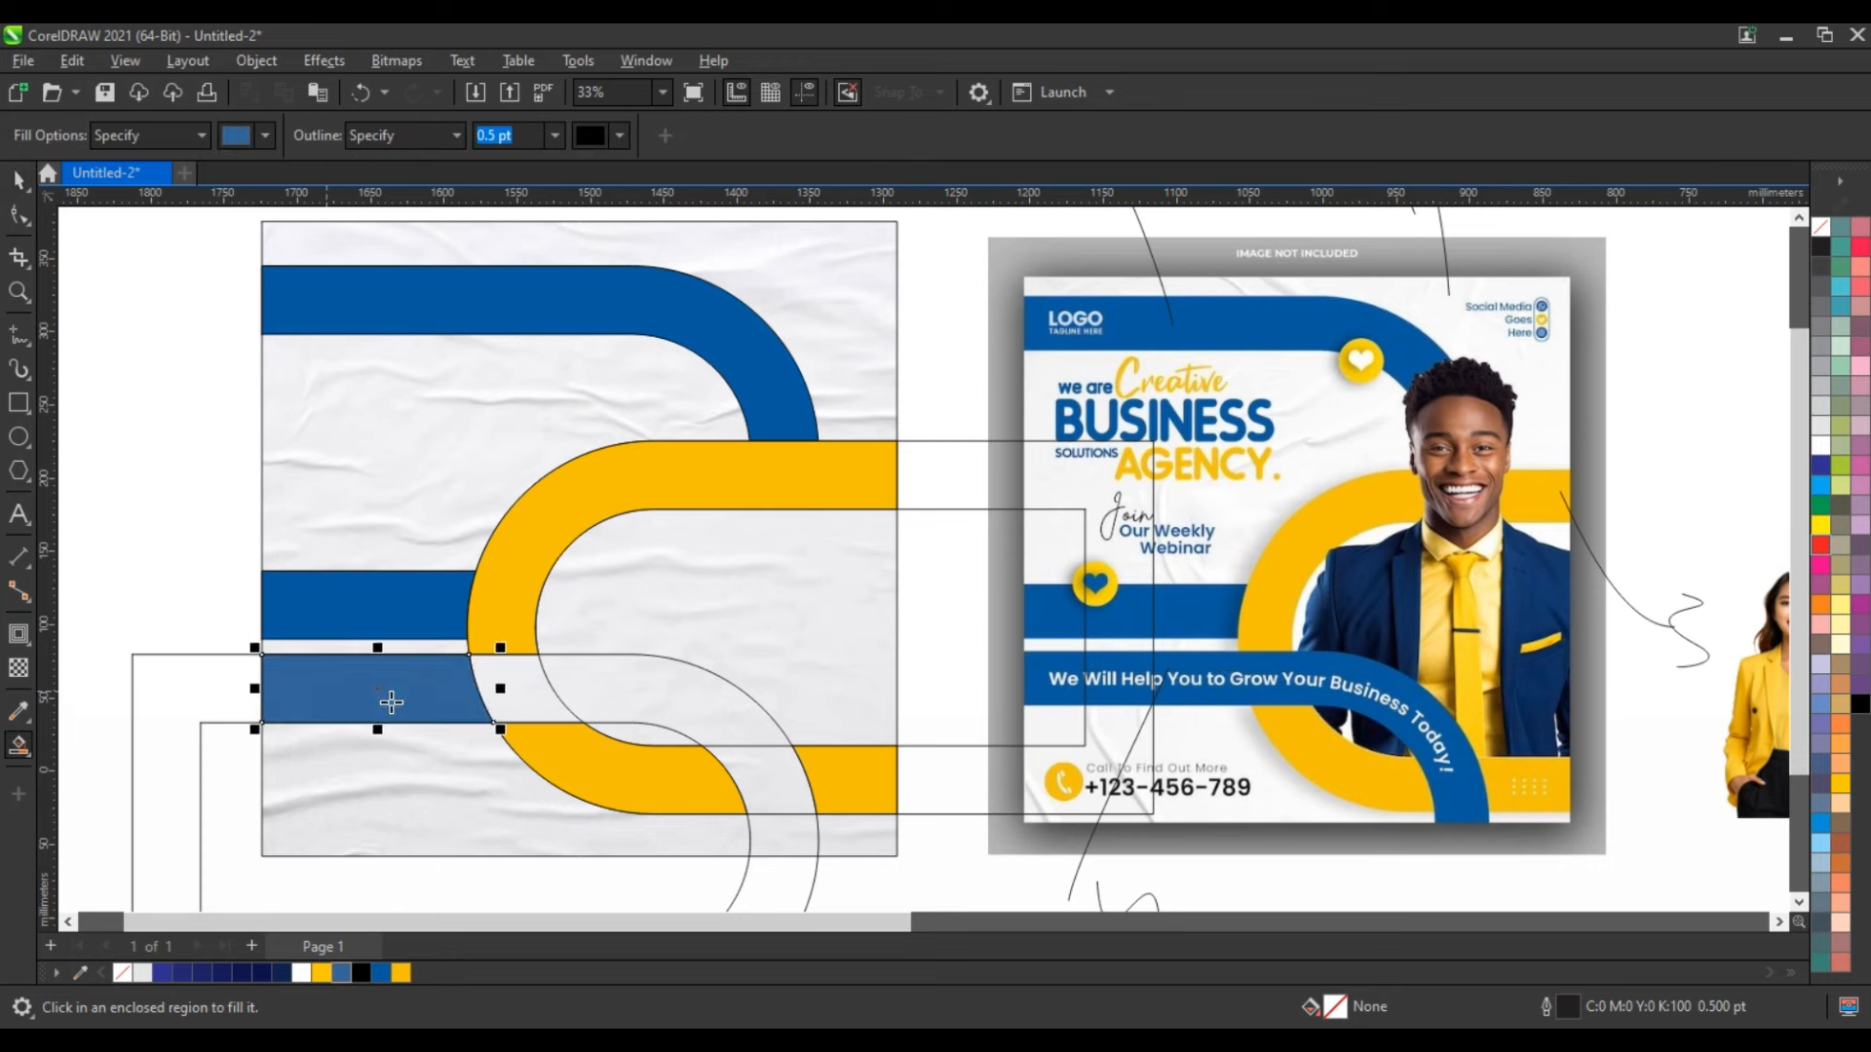
left_click(535, 702)
left_click(647, 702)
left_click(774, 785)
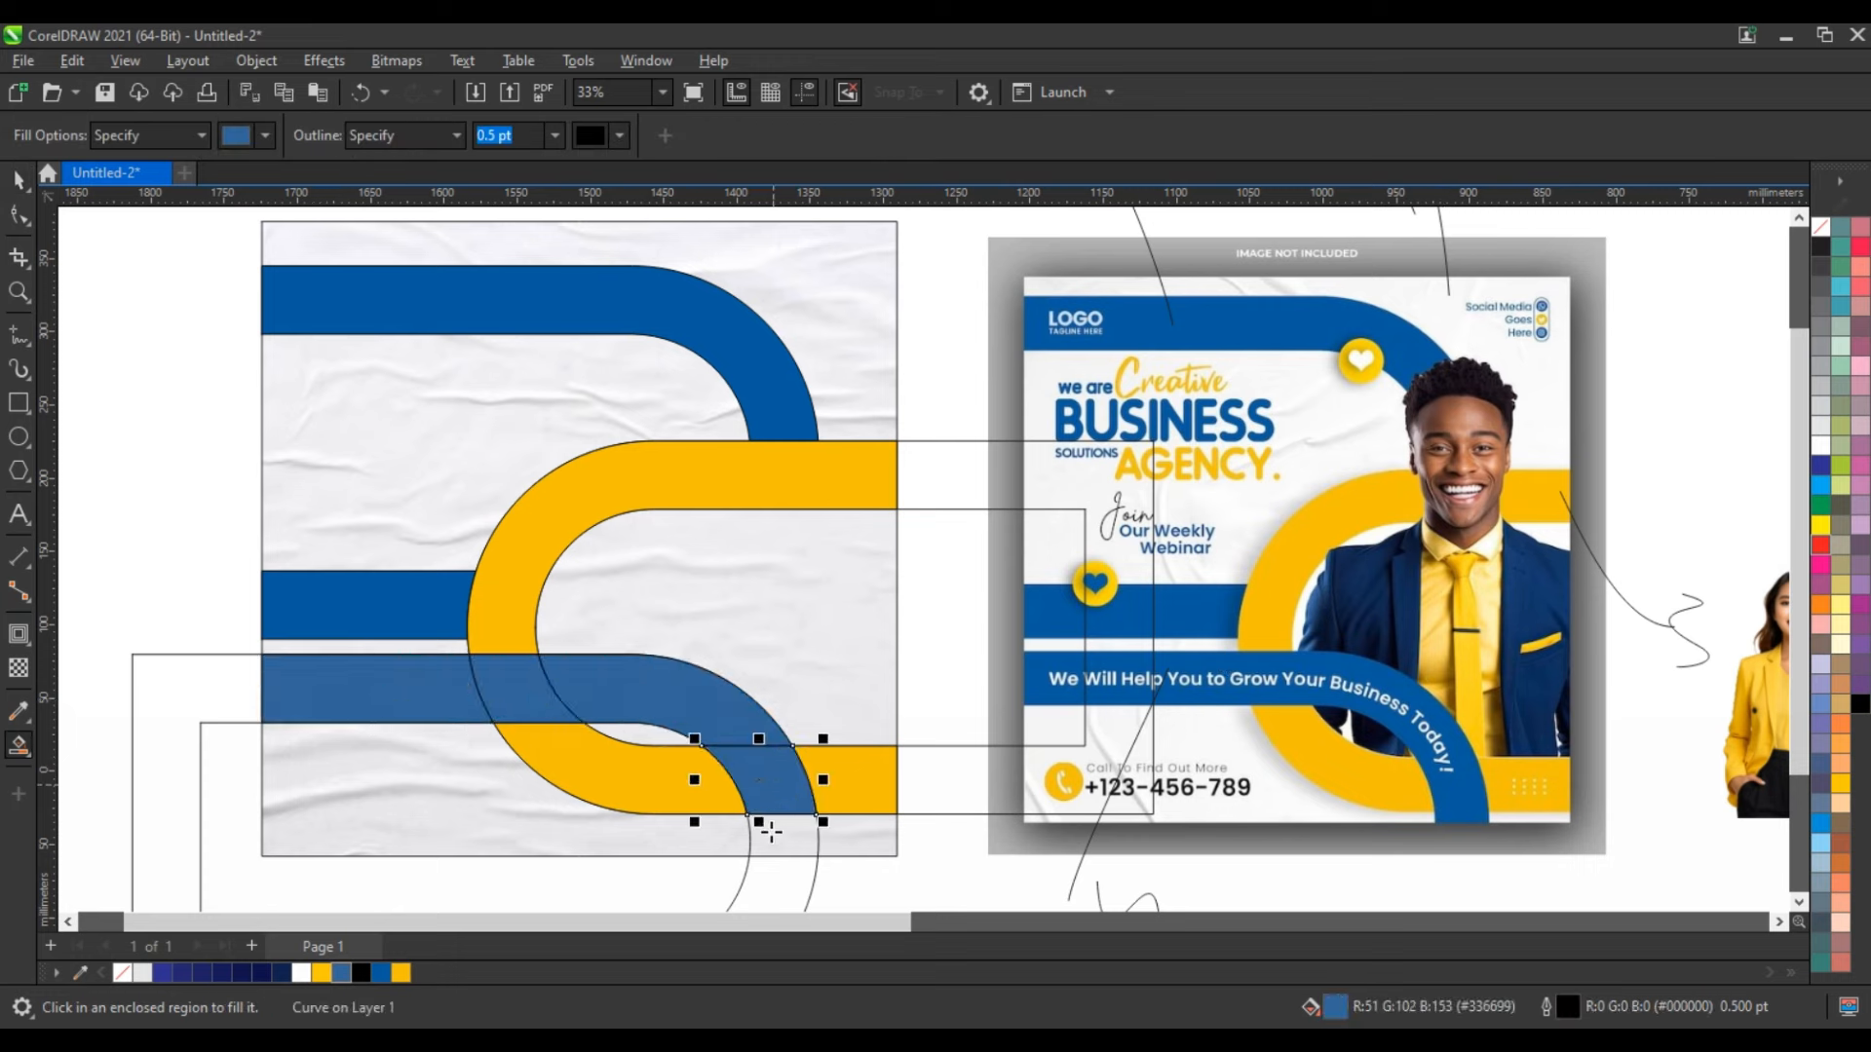
left_click(770, 830)
Weld the five filled segments of the lower band into one shape.
left_click(17, 180)
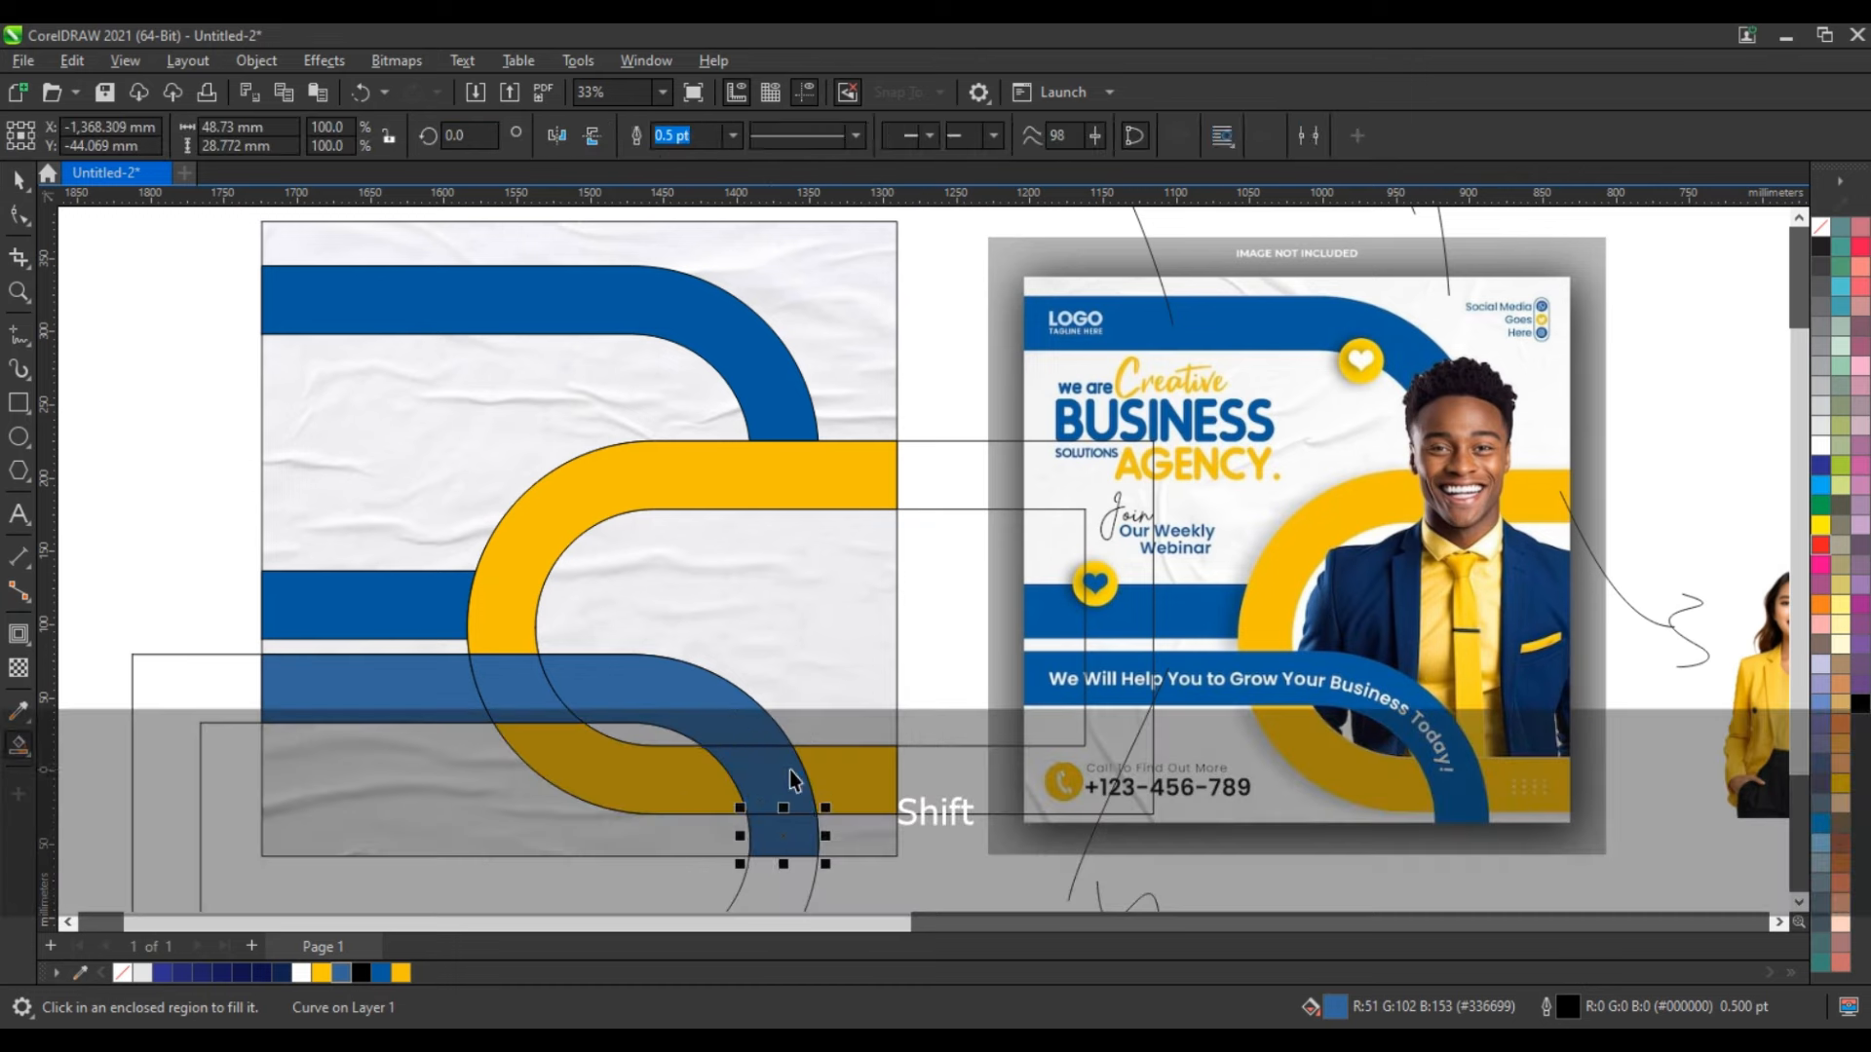
left_click(717, 709, "shift")
left_click(593, 704, "shift")
left_click(514, 693, "shift")
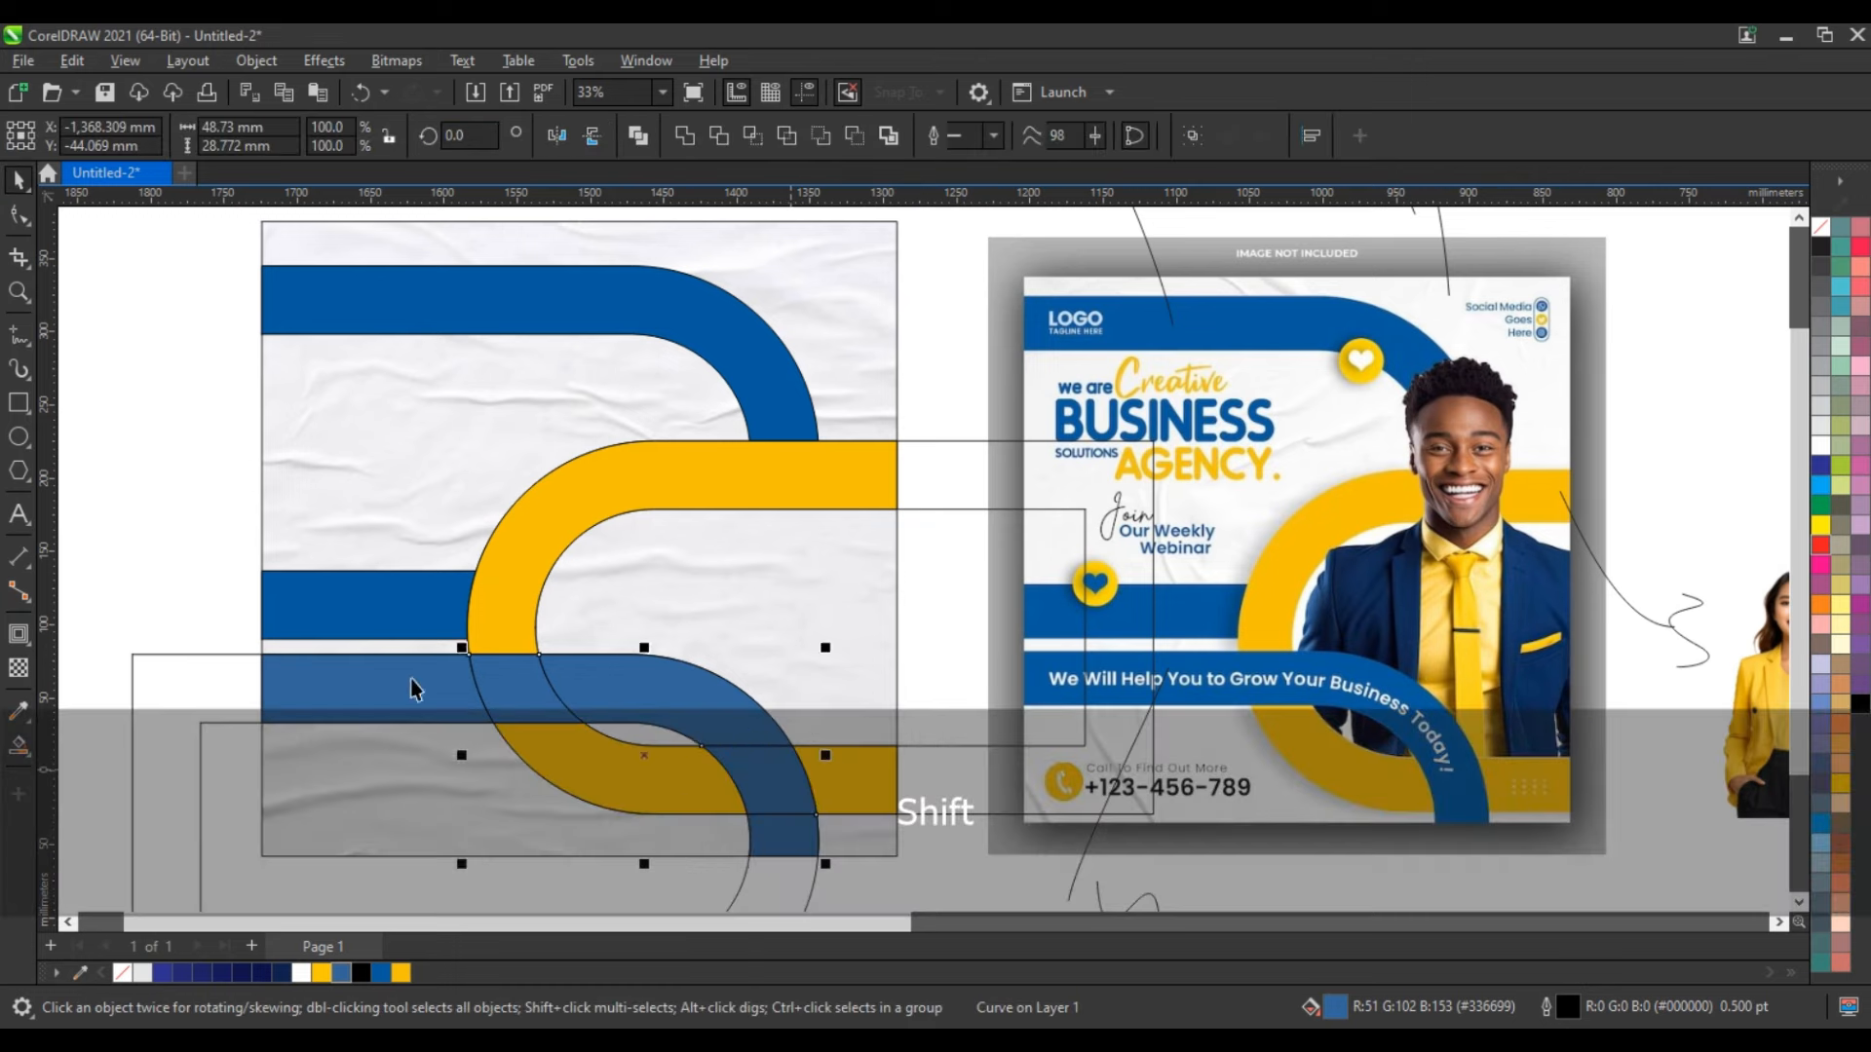
left_click(407, 678, "shift")
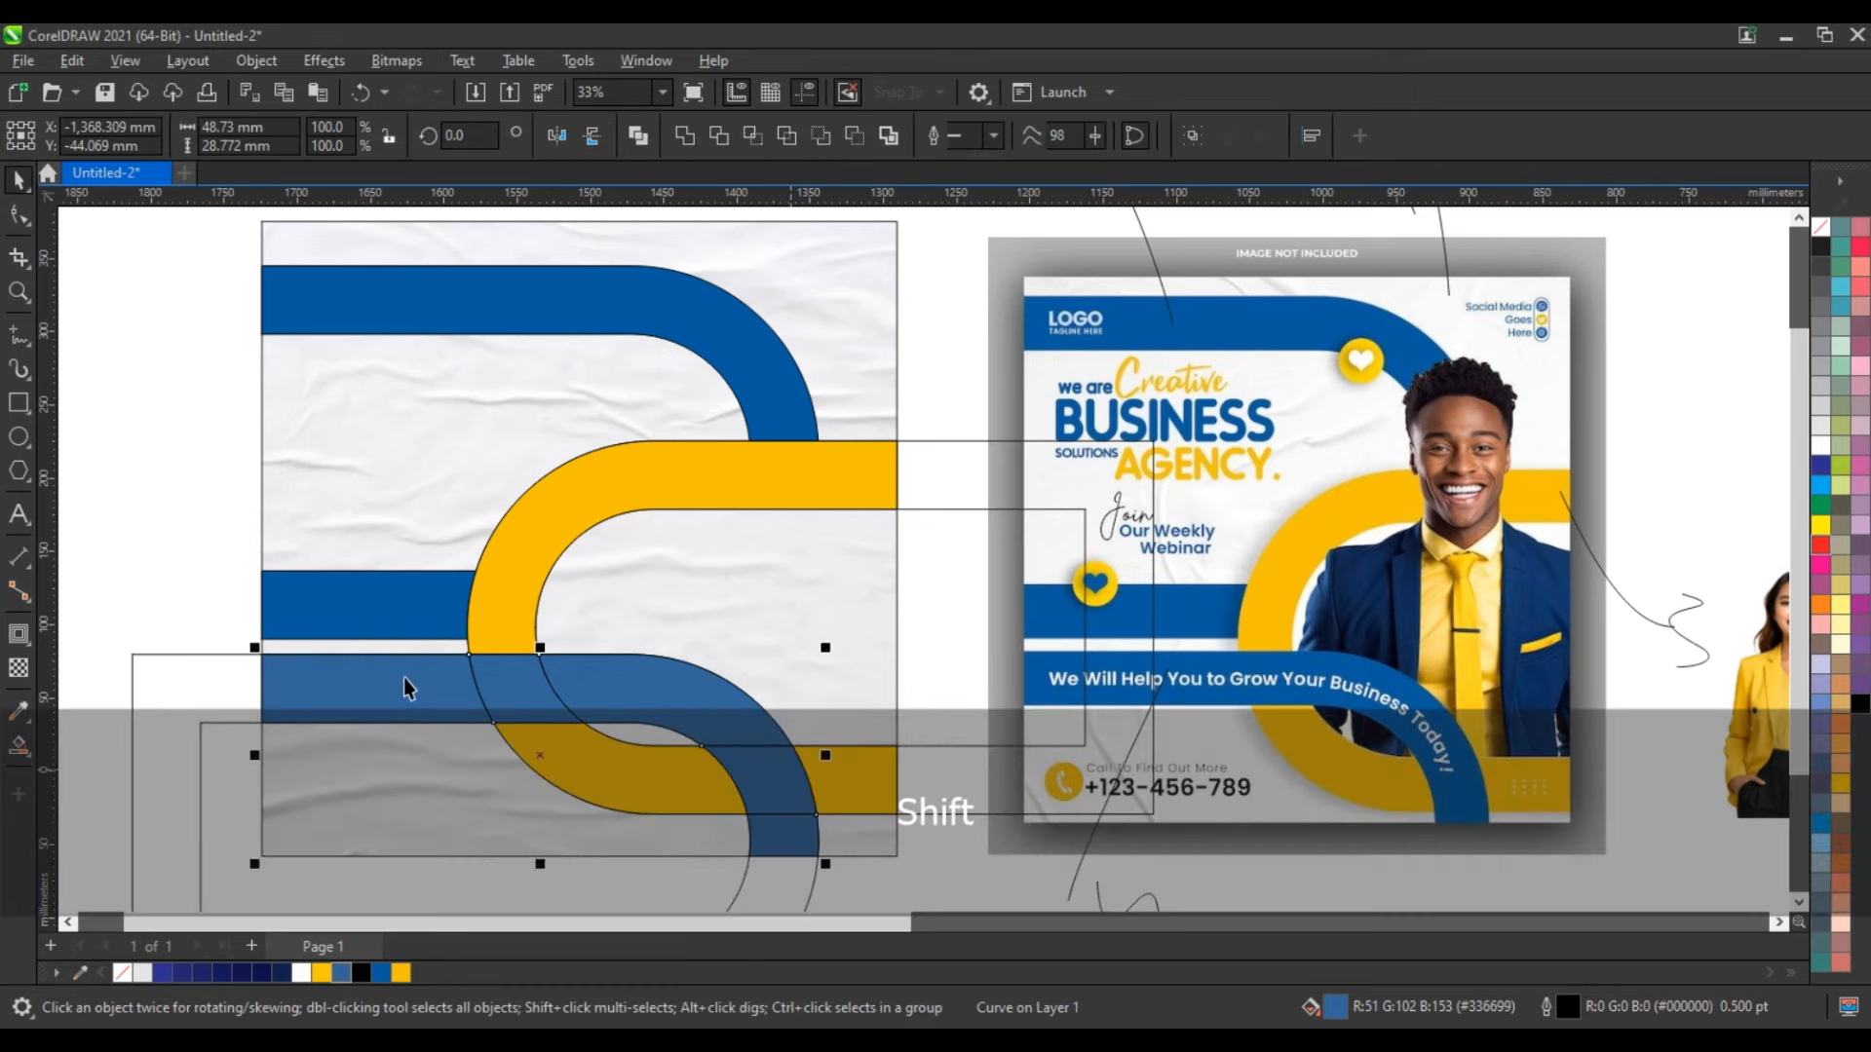
left_click(689, 134)
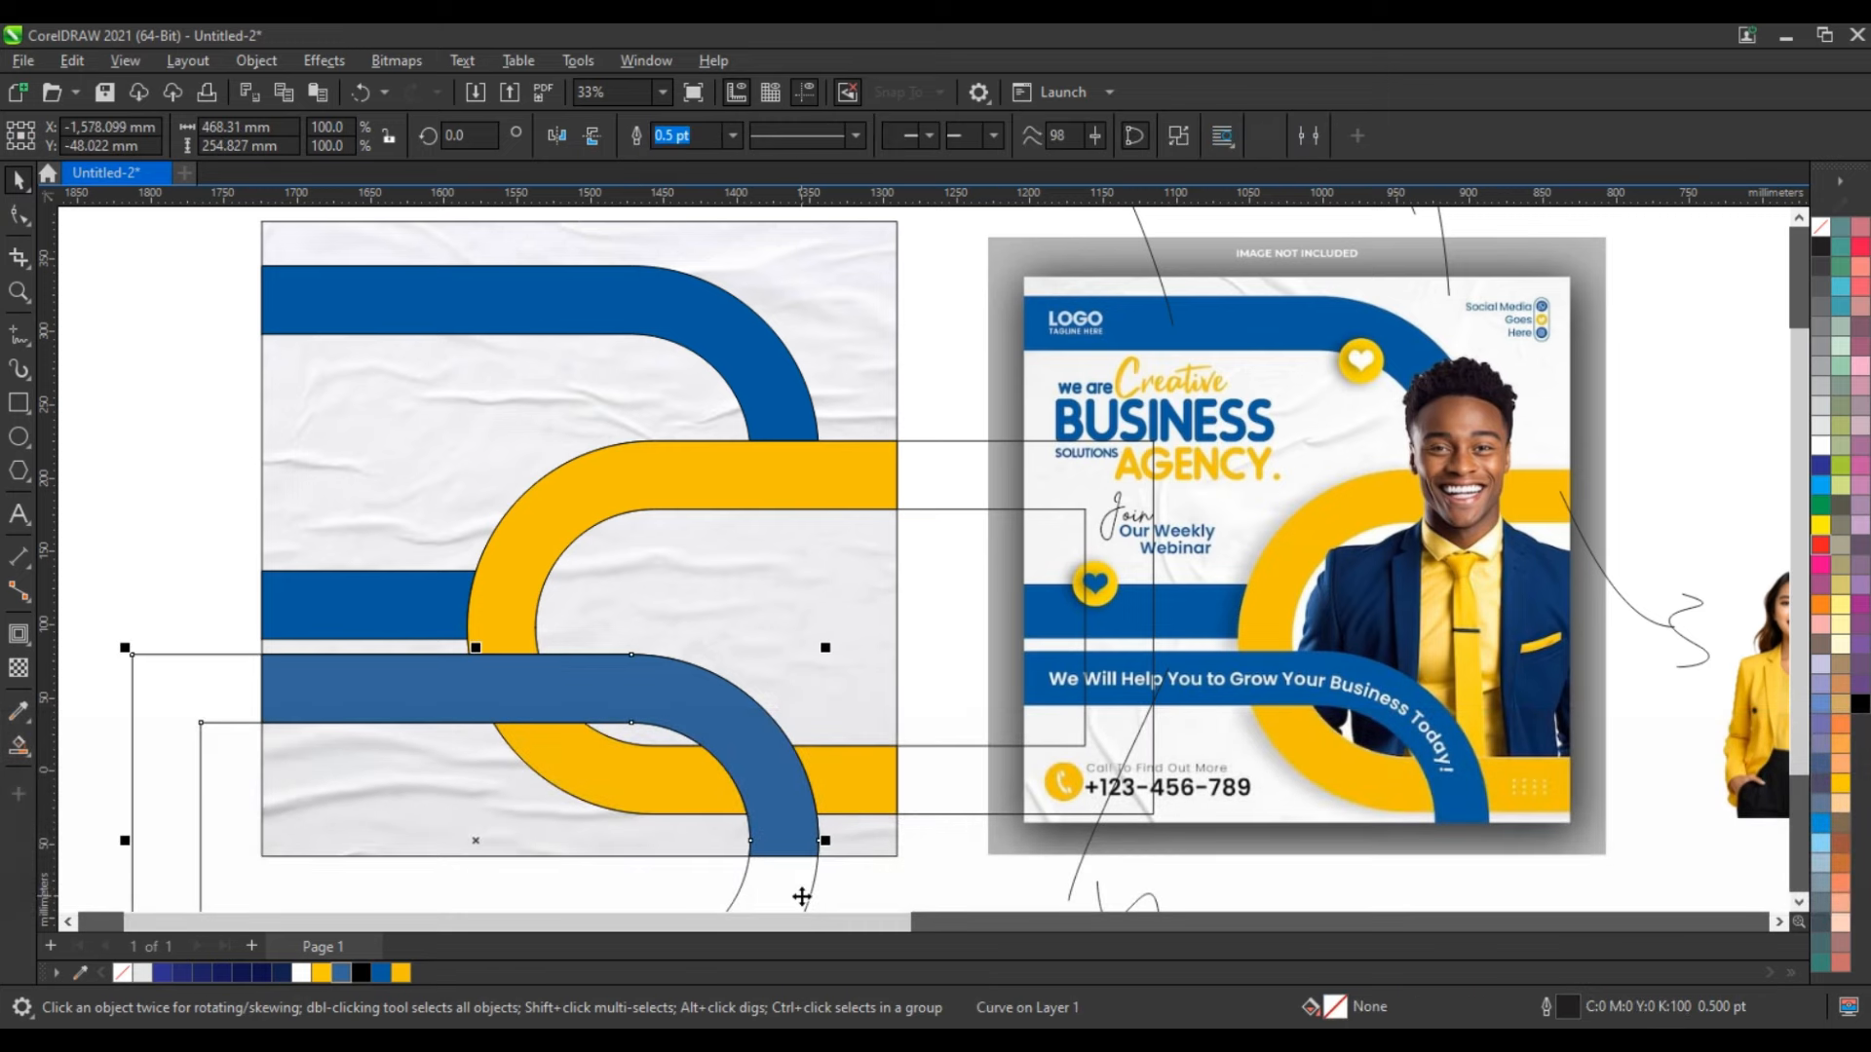
Delete the leftover outlines of the middle and lower bands, and fill the lower band with the sampled reference blue.
key("Delete")
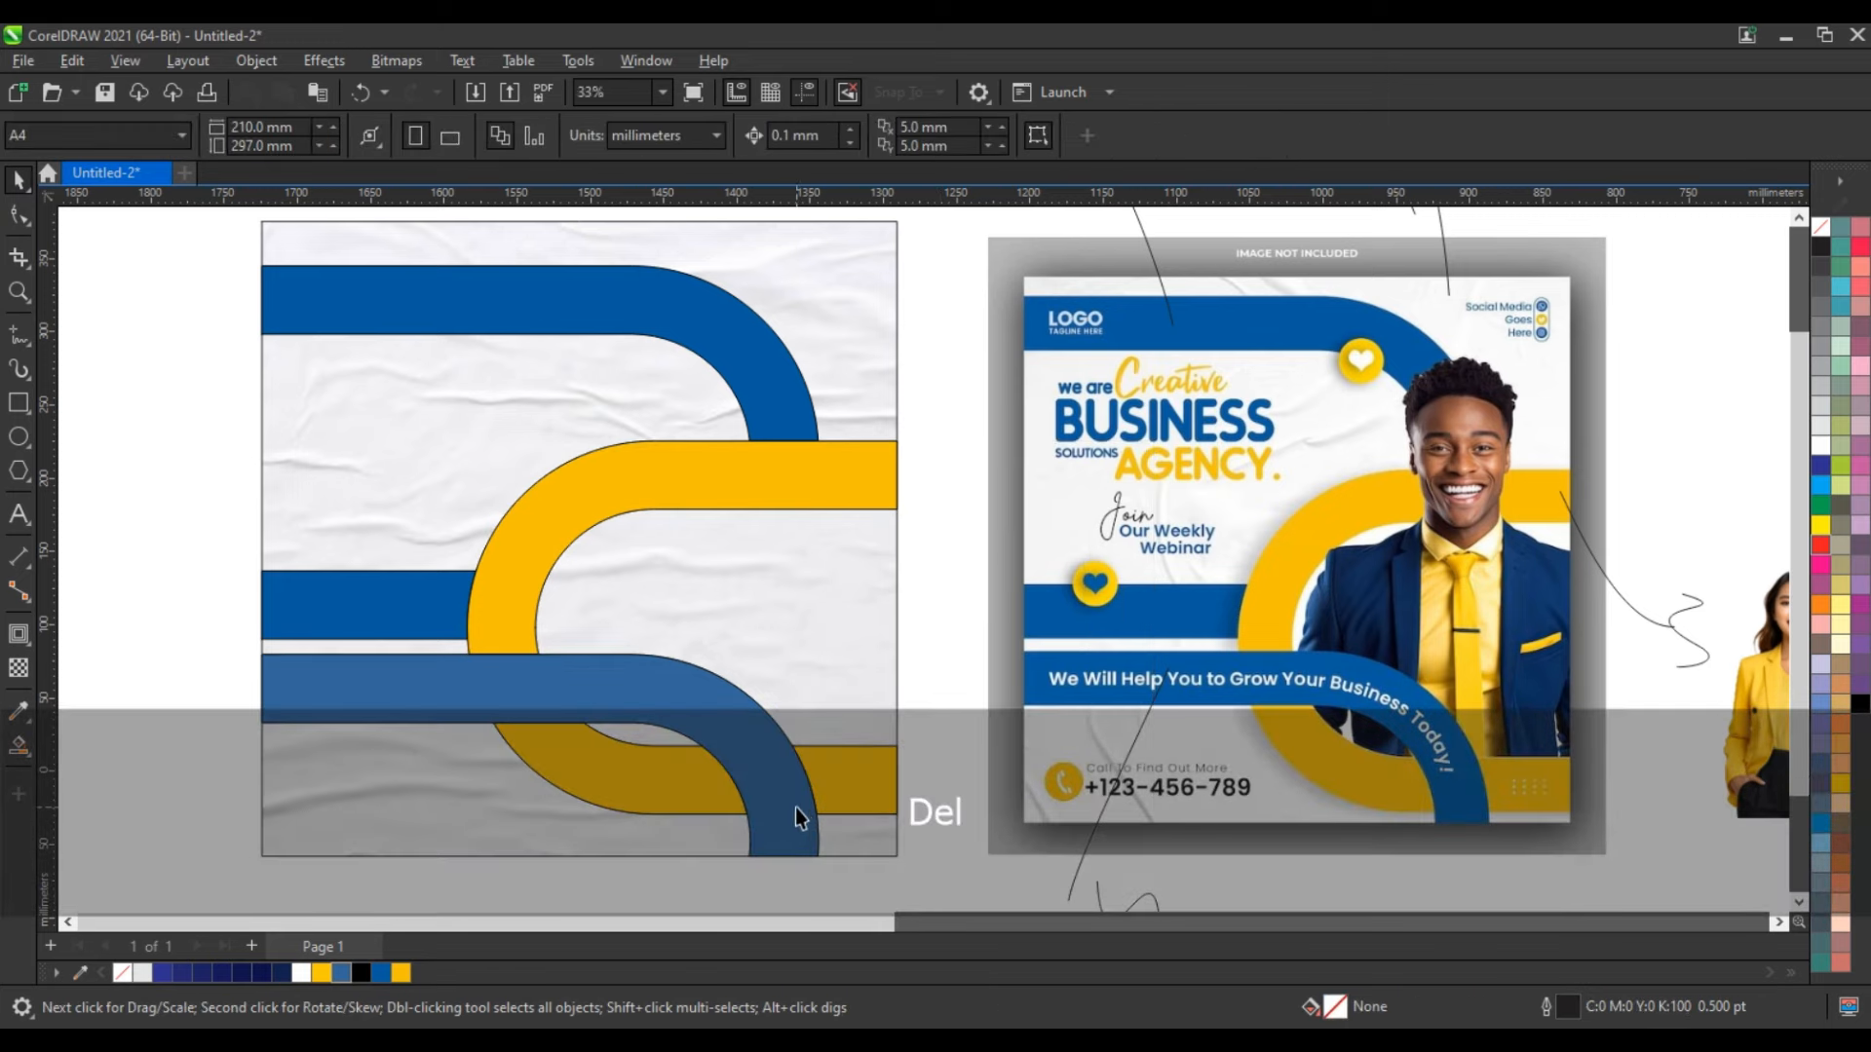
left_click(795, 808)
left_click(378, 971)
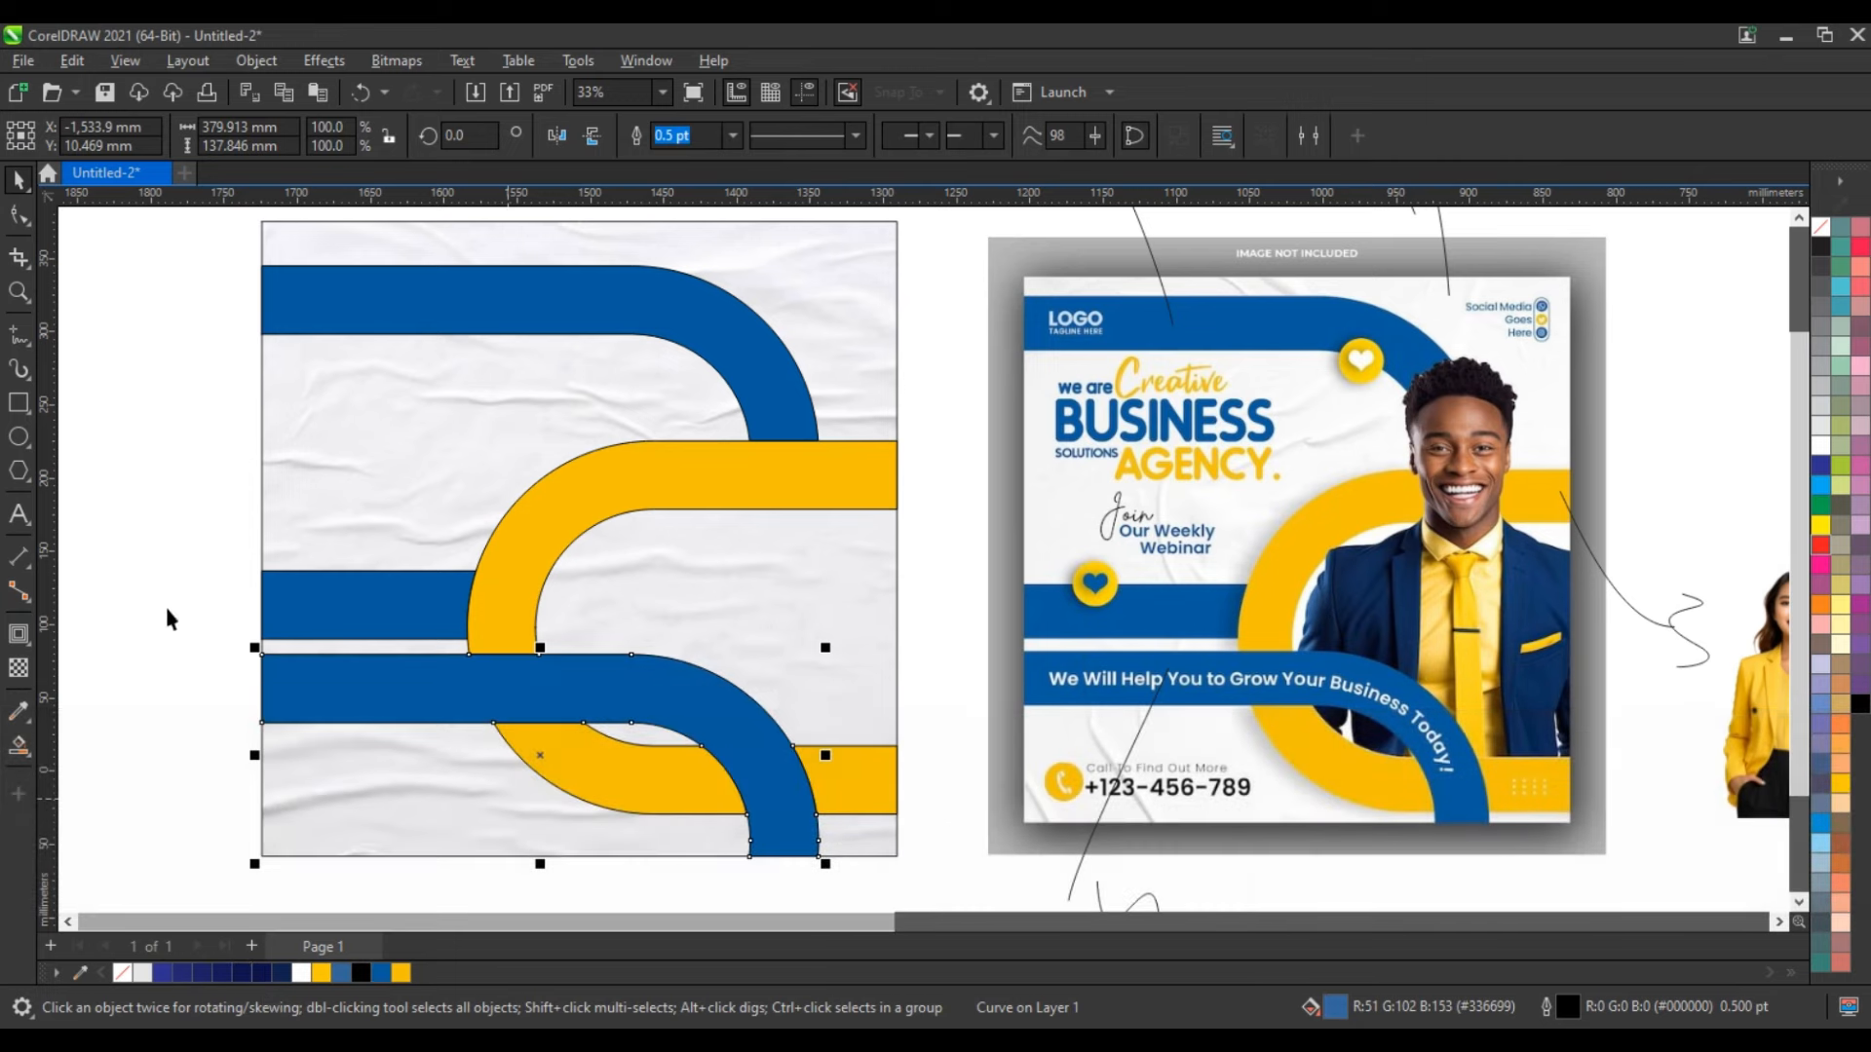
left_click(164, 602)
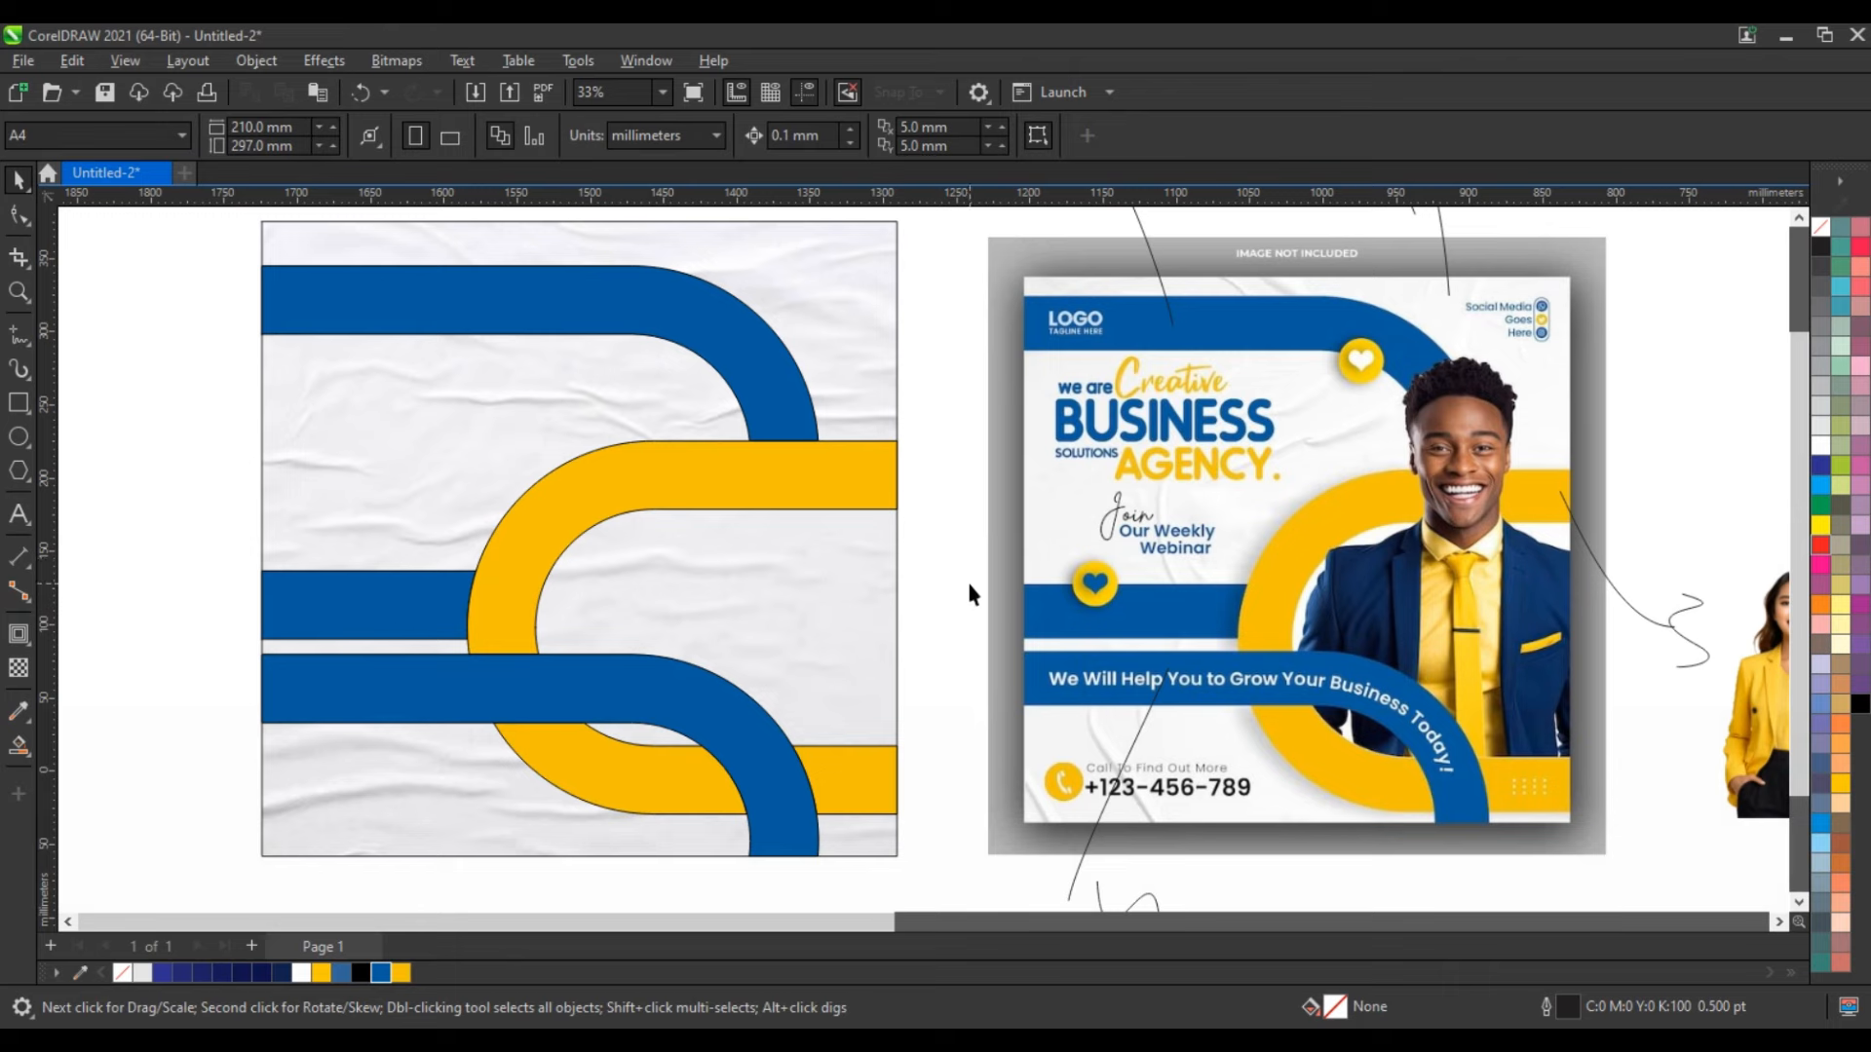
Move the photo of the woman in the yellow jacket into the opening of the yellow band.
scroll(969, 584, "down", 1)
left_click(1582, 664)
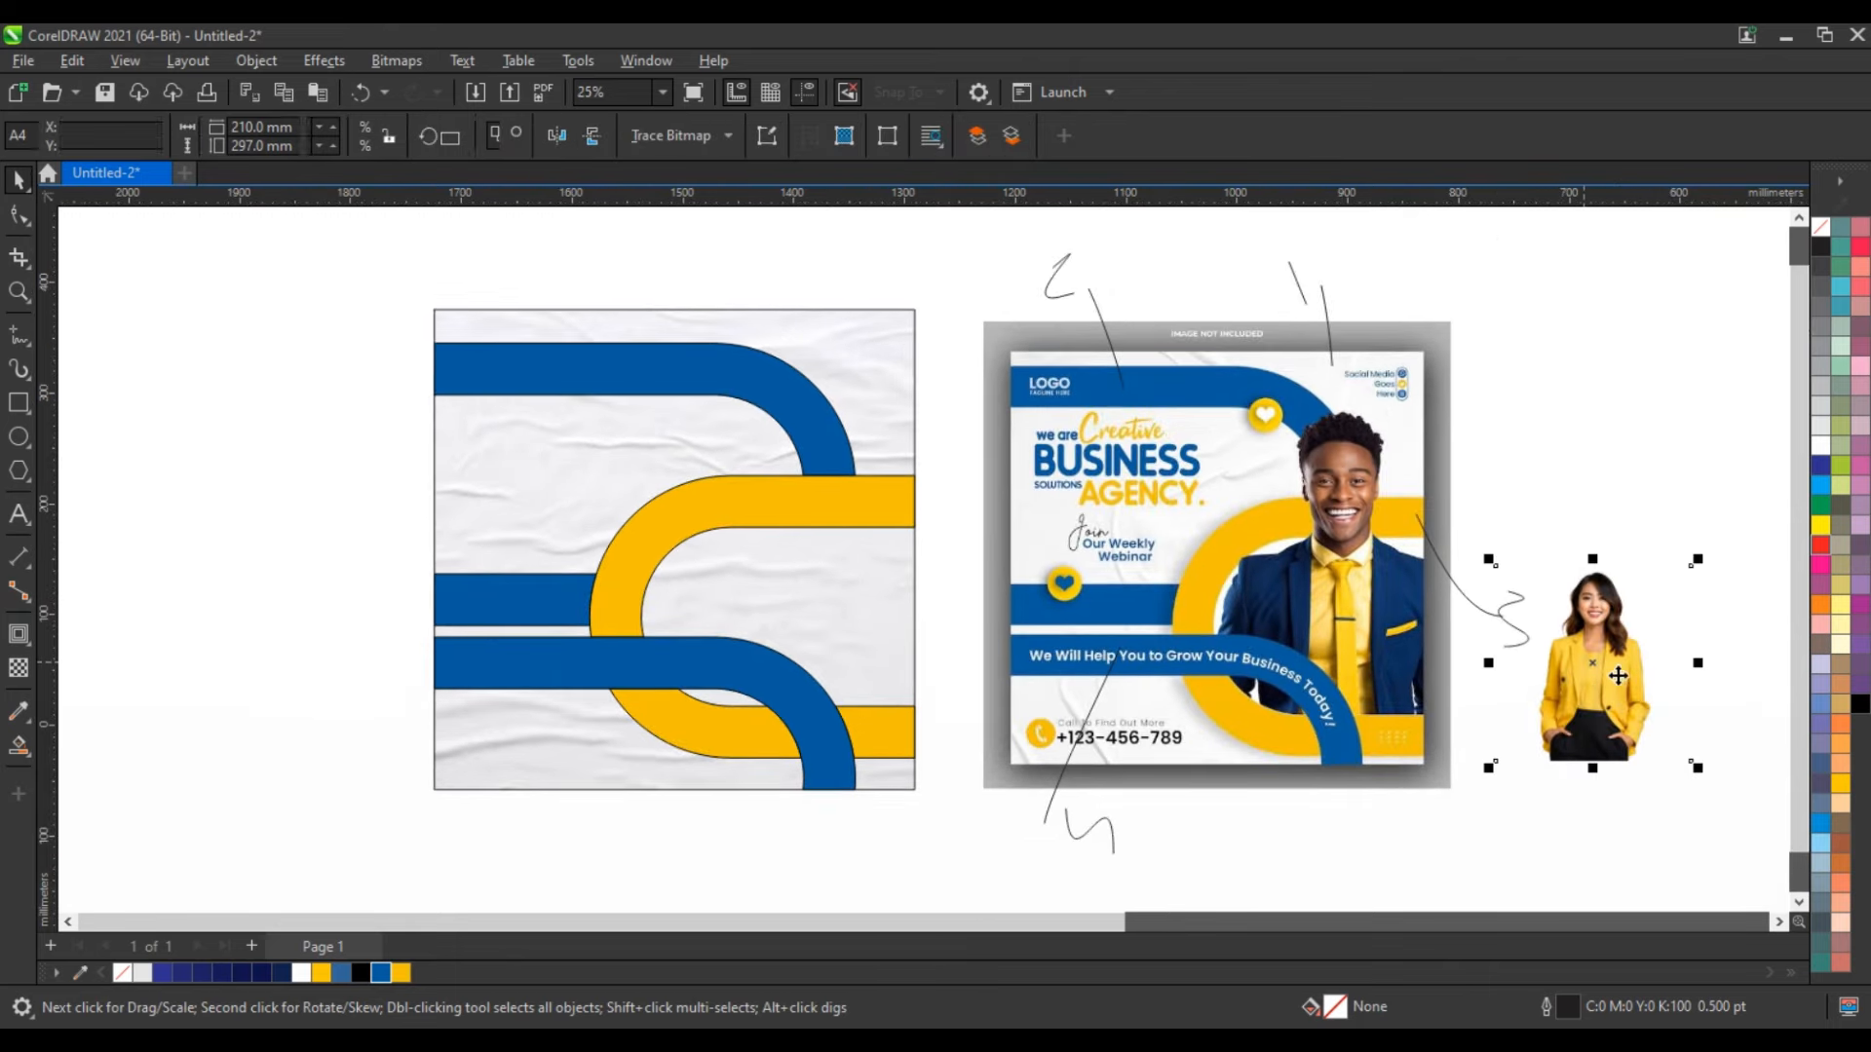
left_click_drag(1621, 684, 787, 628)
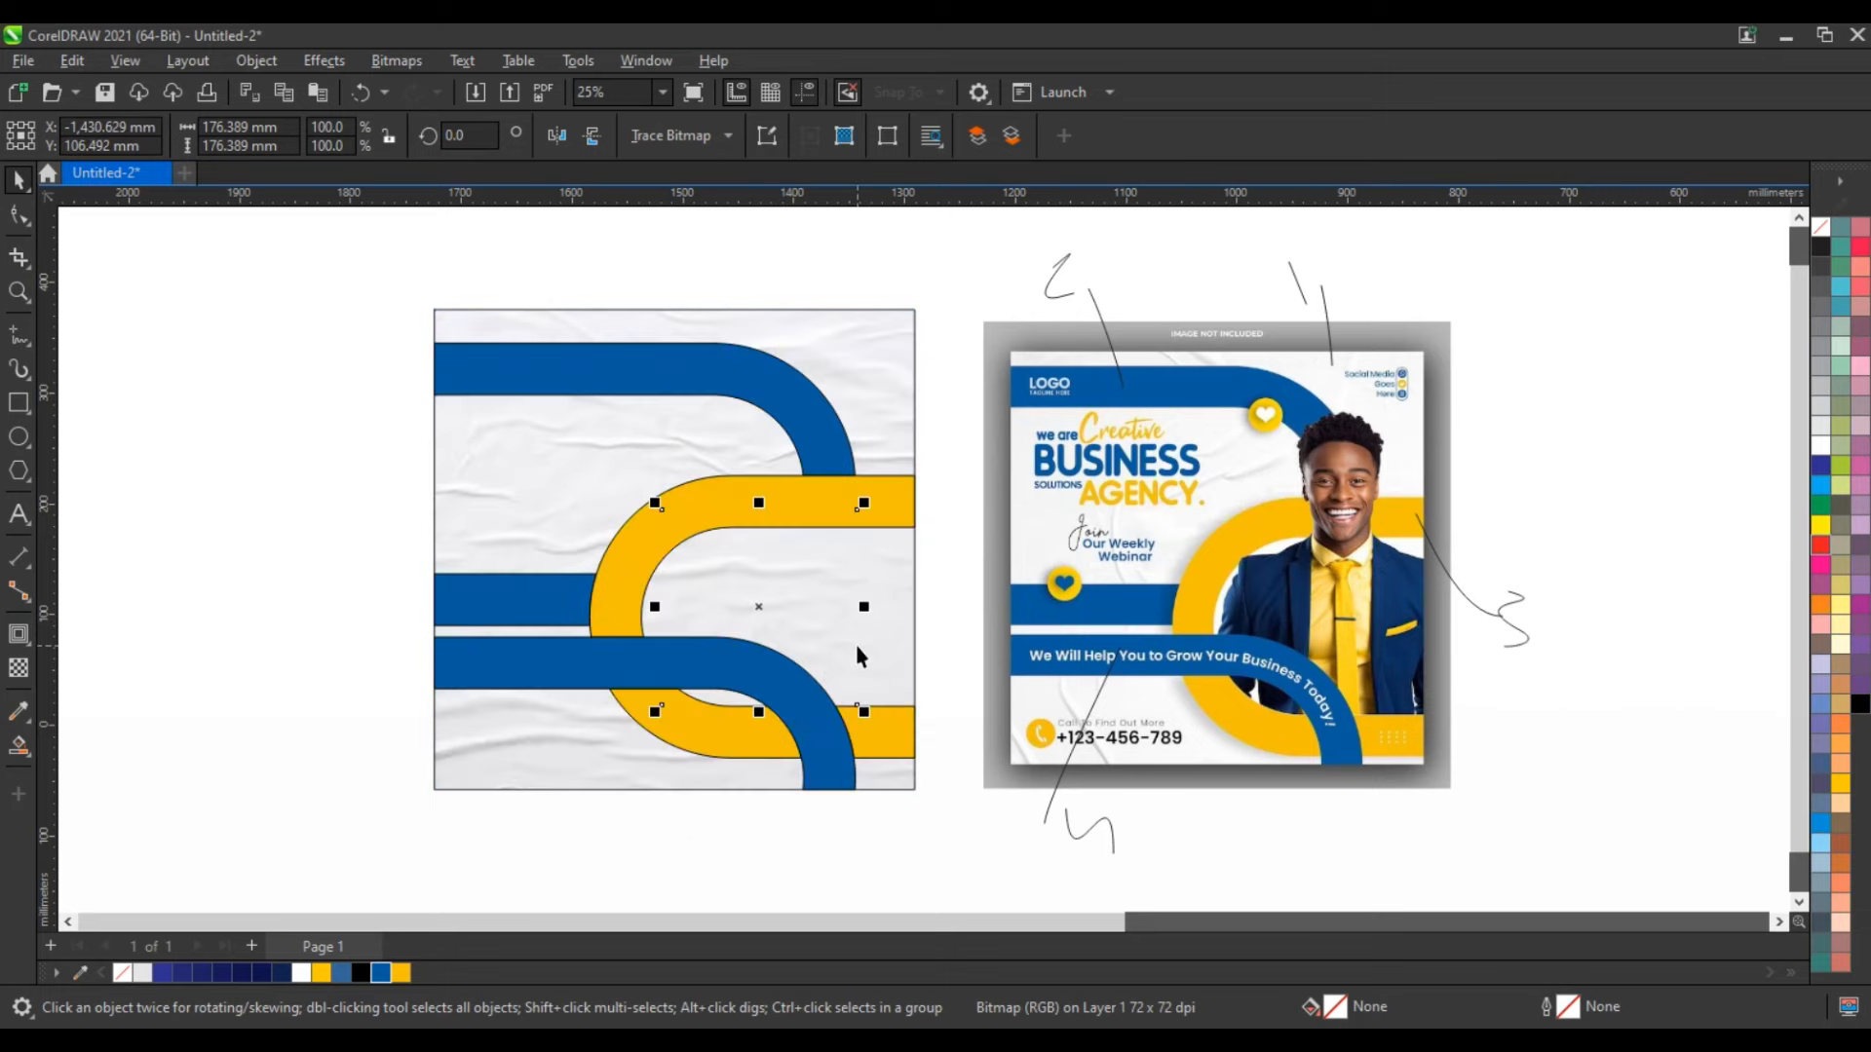
Arrange the woman's photo in front of the yellow band but behind the lower blue band.
key("shift+Page_Up")
key("ctrl+Page_Down")
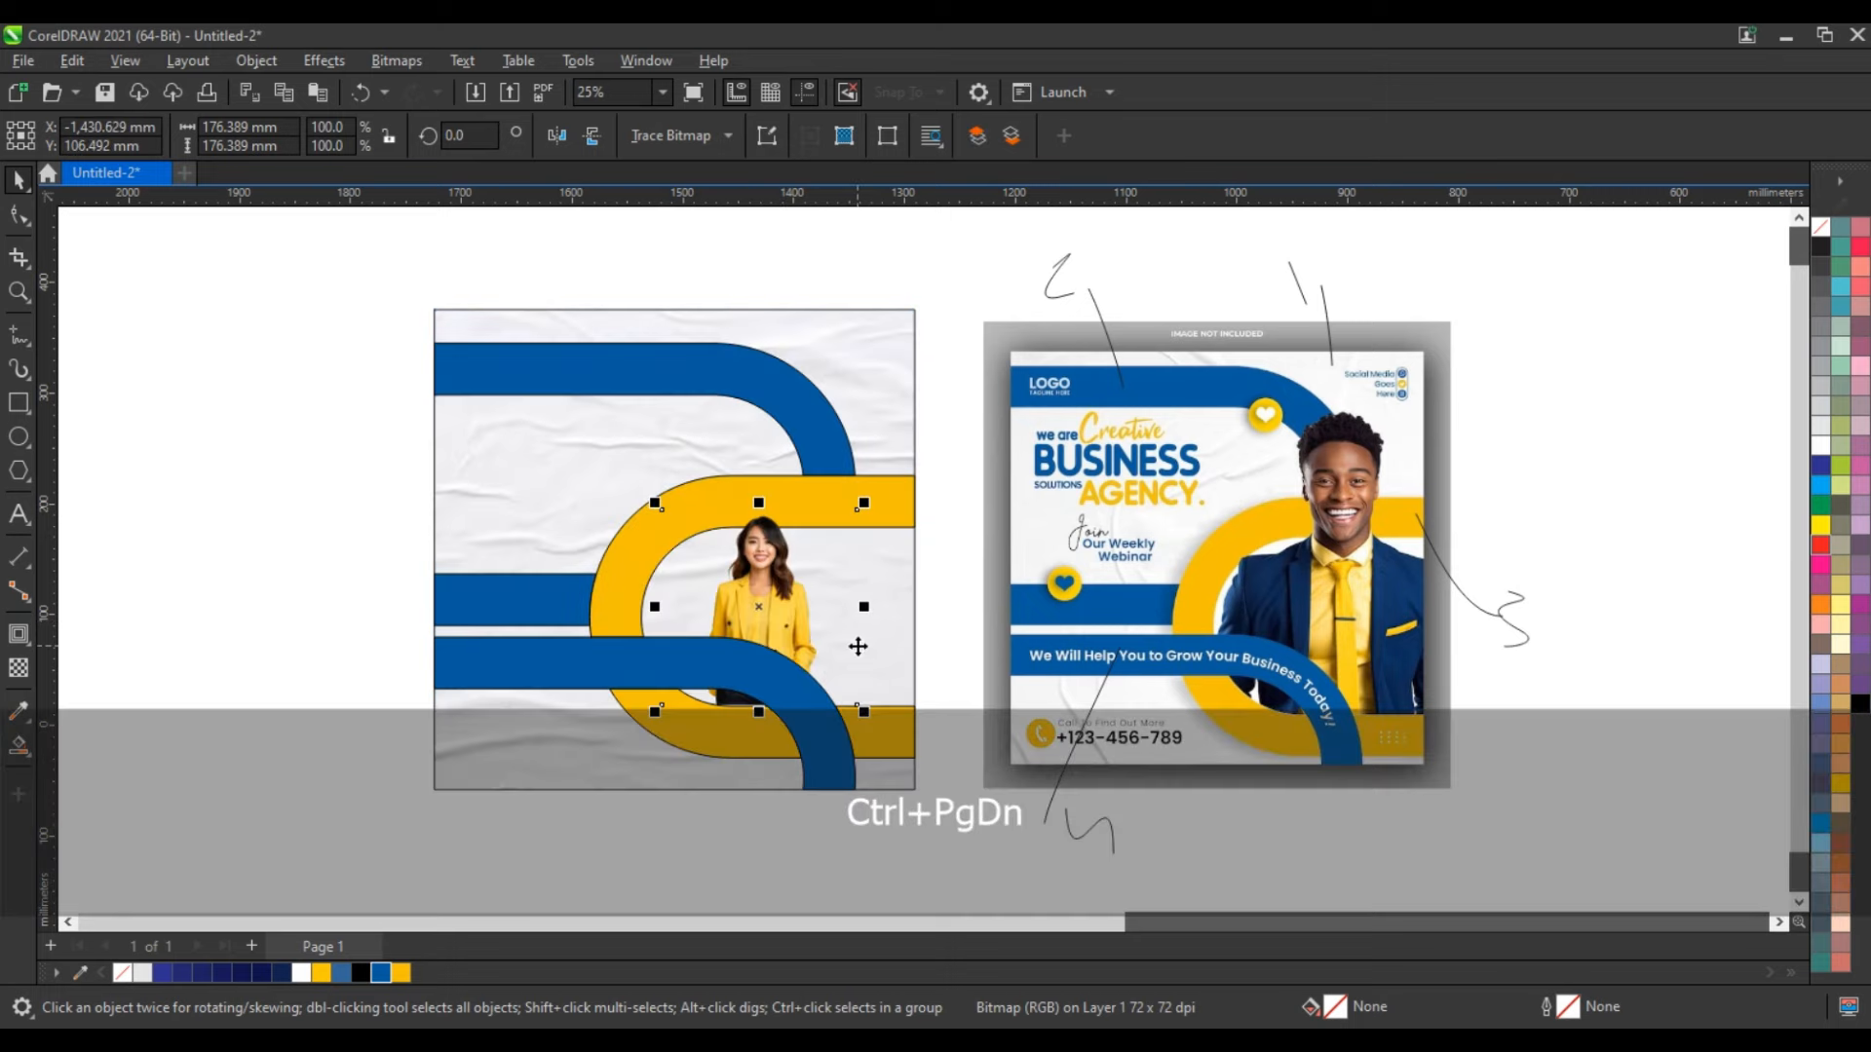
scroll(874, 643, "down", 1)
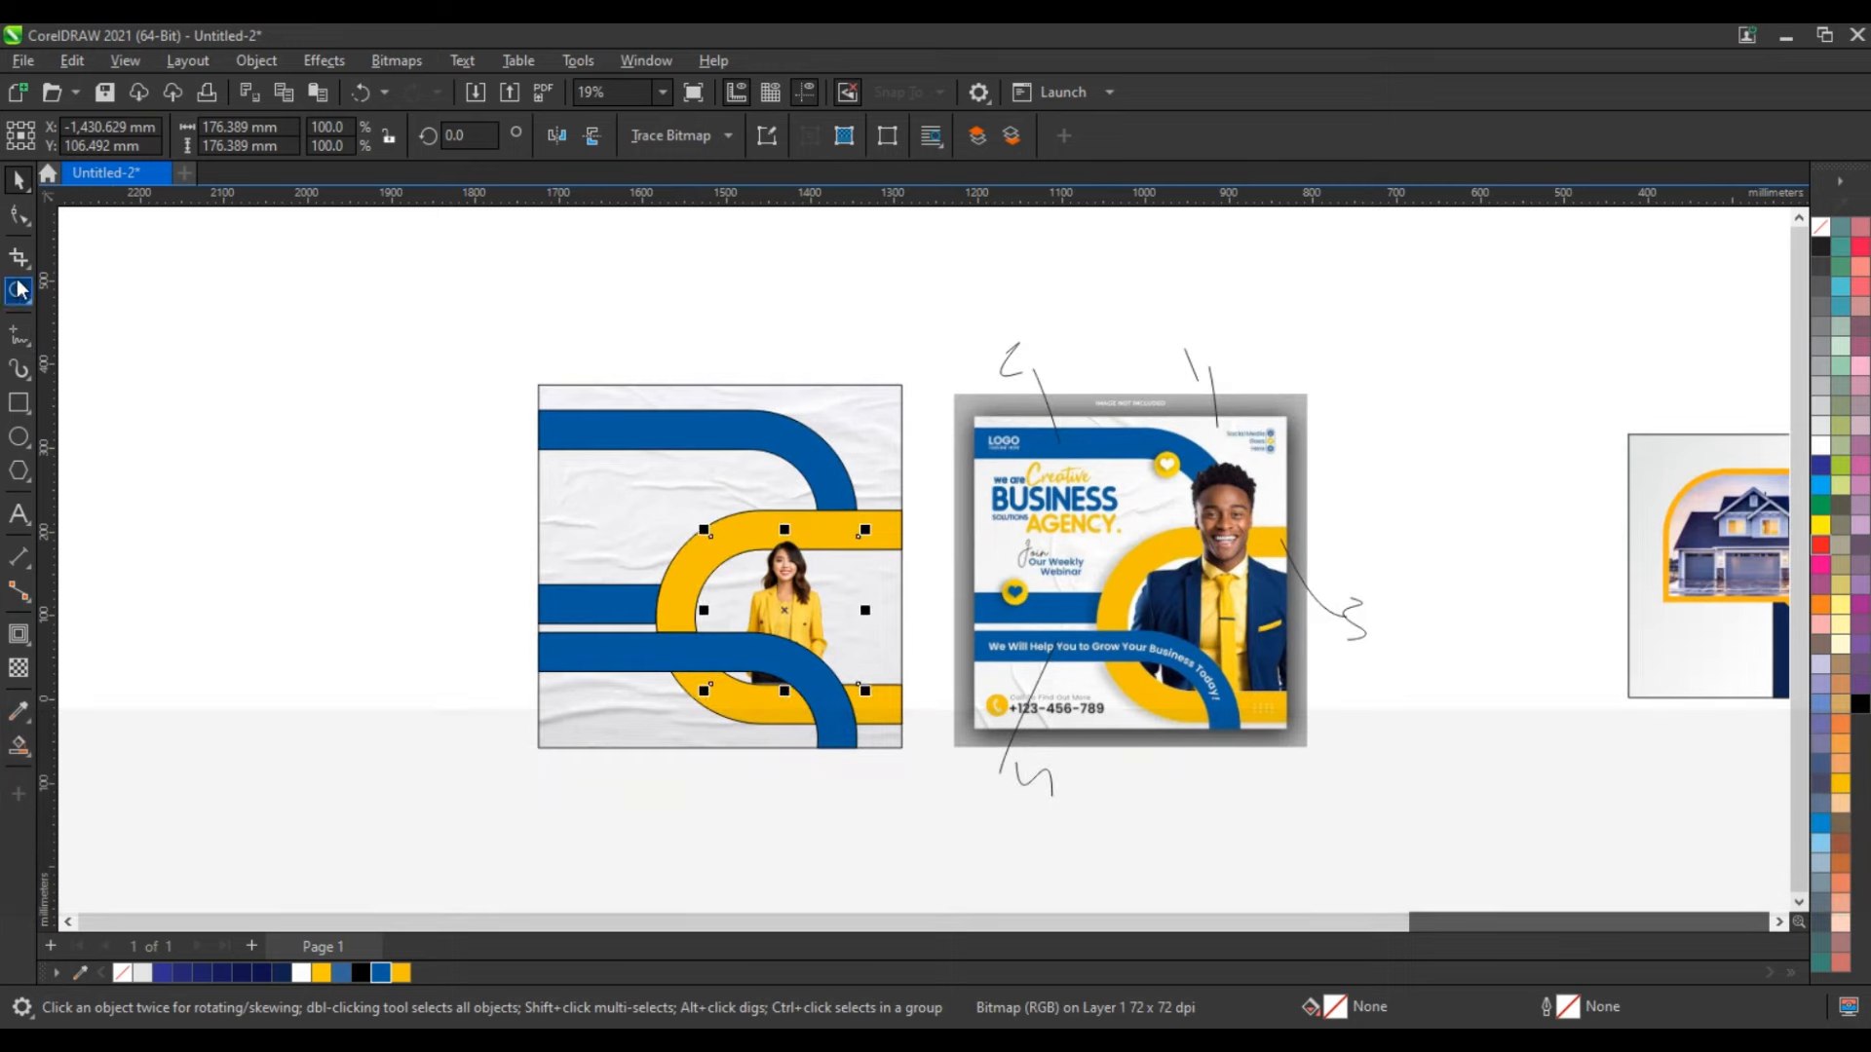
left_click(20, 291)
left_click_drag(433, 374, 1348, 764)
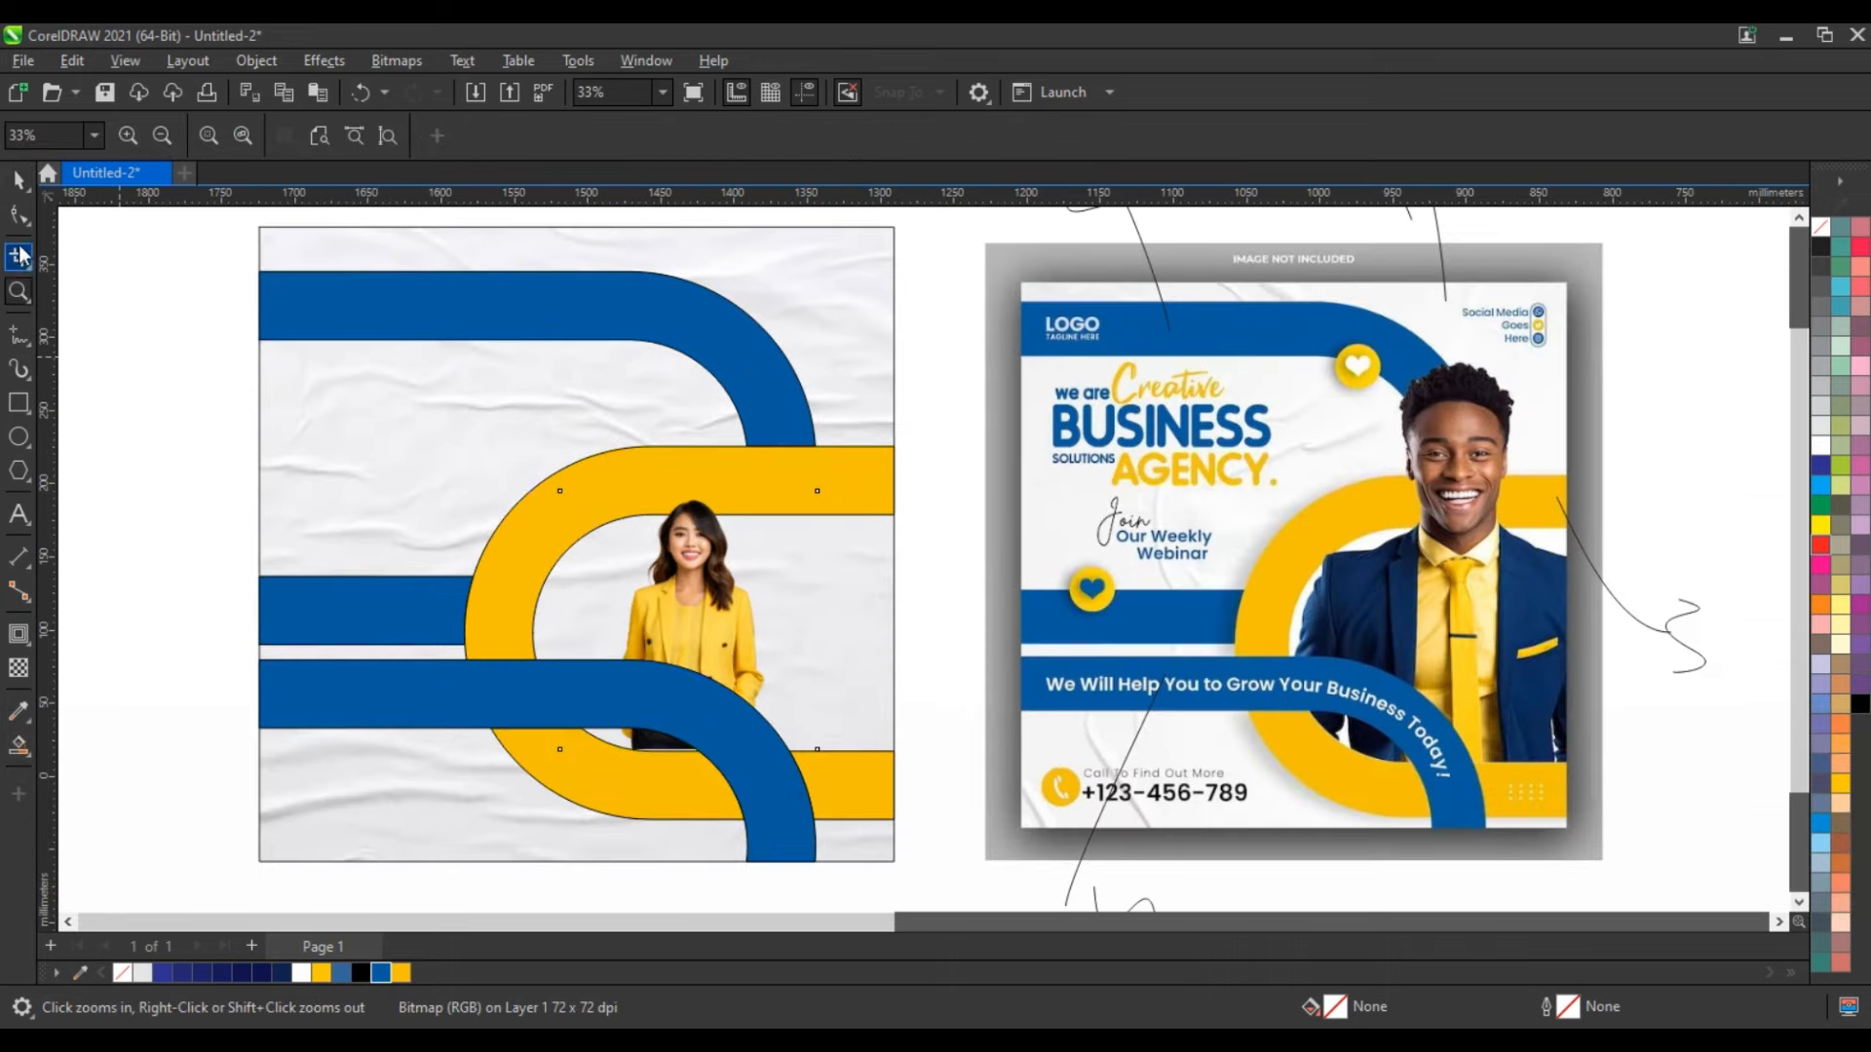
Enlarge the woman's photo proportionally to about 354 mm square and position it over the yellow band's opening.
left_click(19, 179)
left_click_drag(824, 485, 972, 336)
left_click_drag(552, 756, 461, 877)
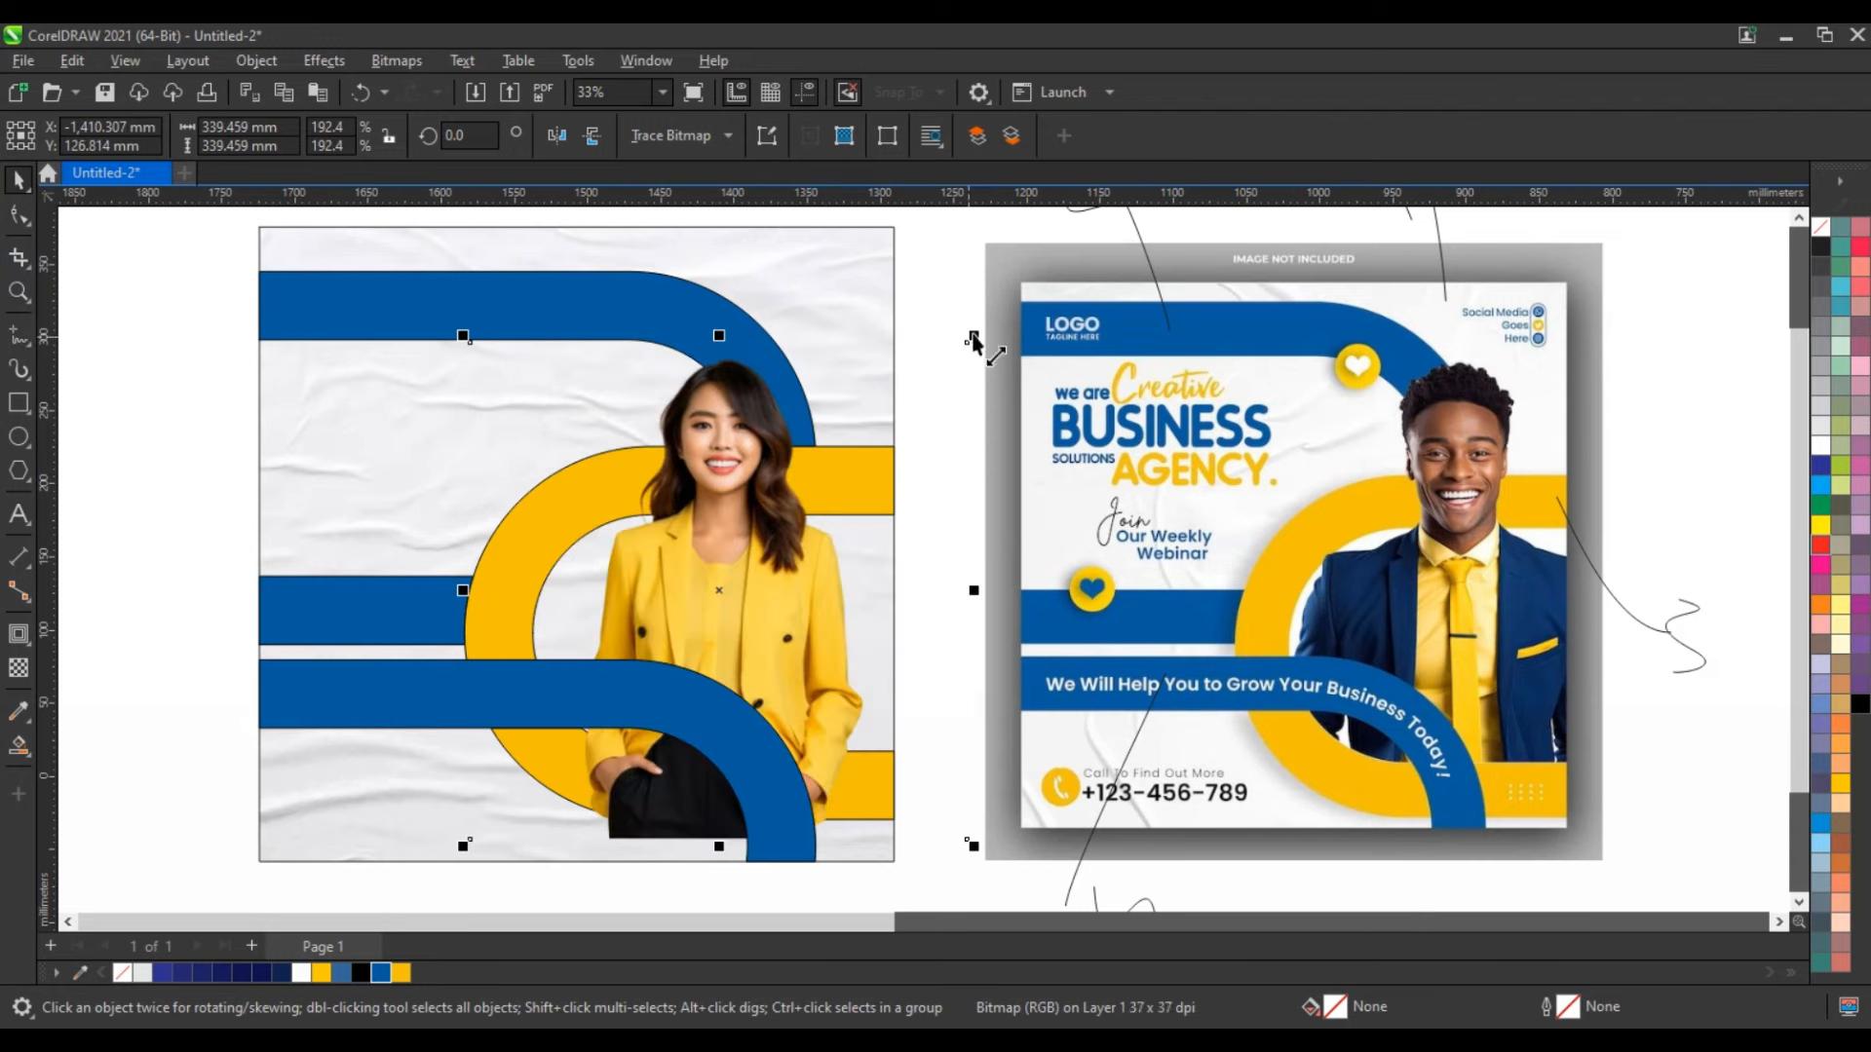
left_click_drag(982, 334, 1035, 272)
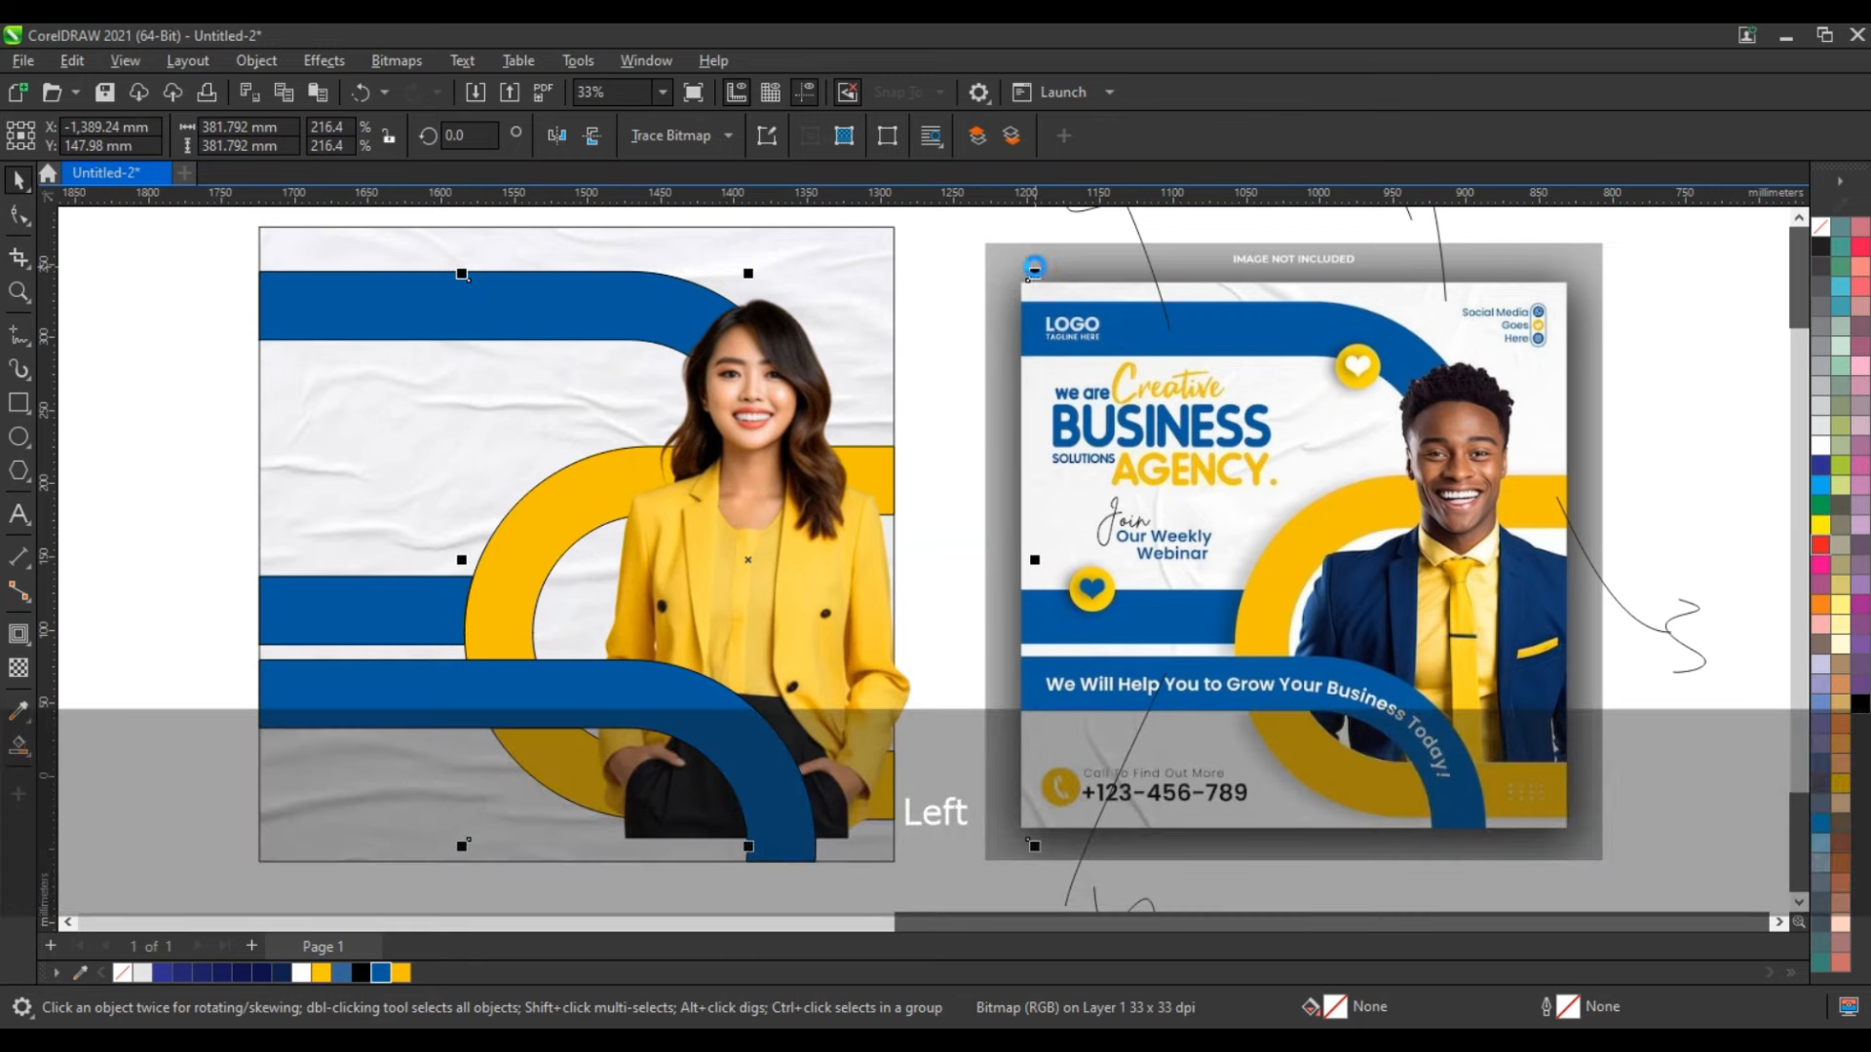
key("Left")
key("Left")
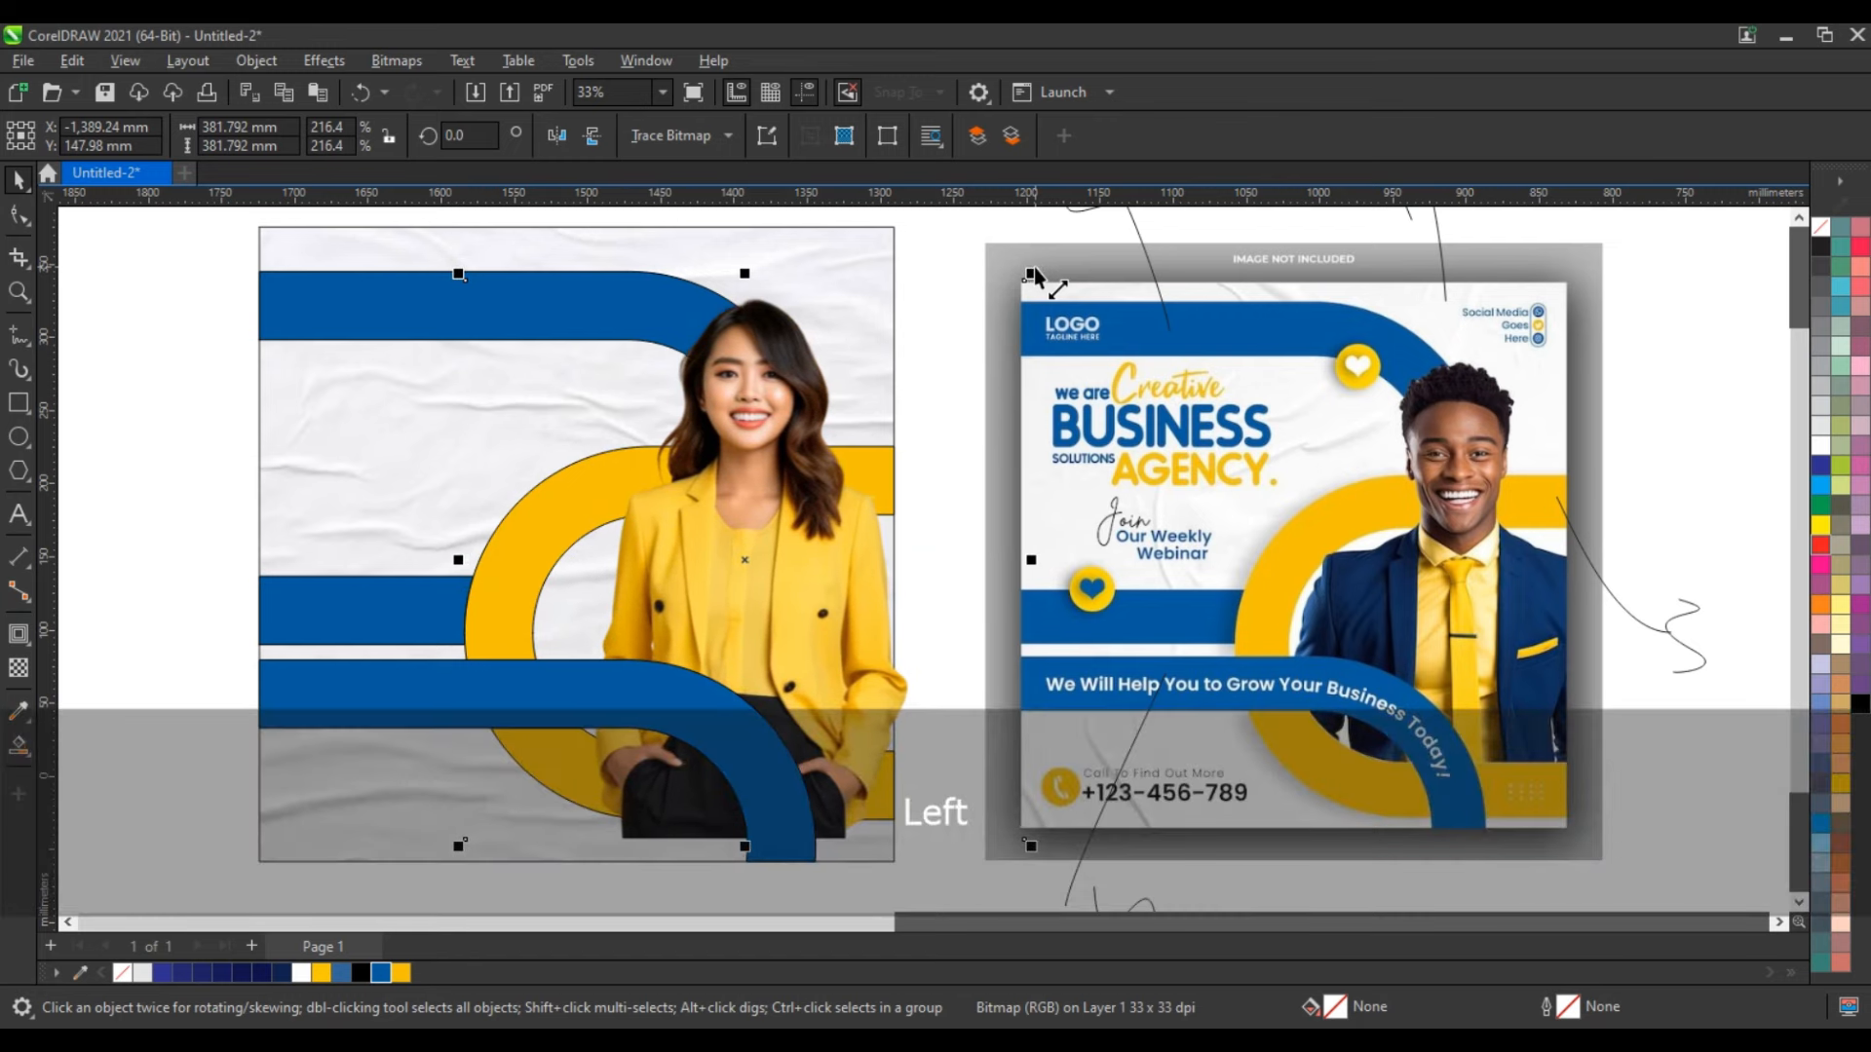
left_click_drag(1031, 276, 1009, 293)
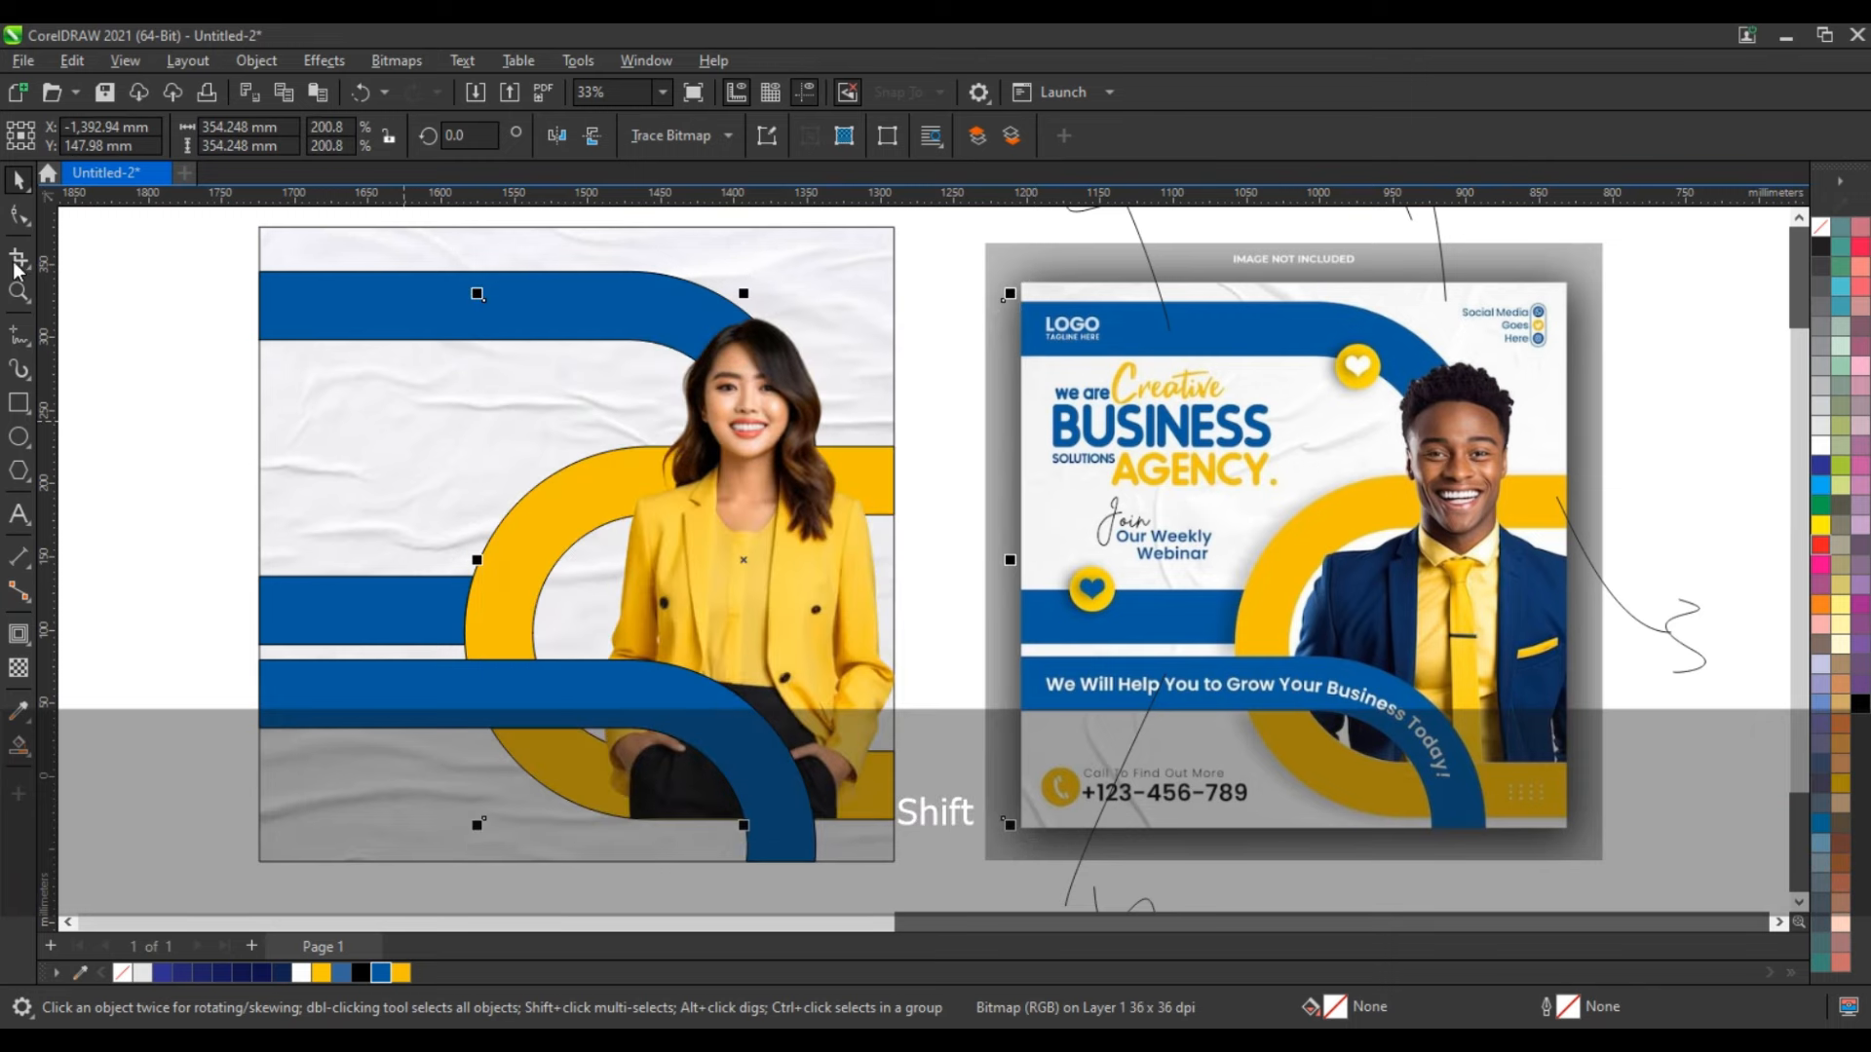
Raise the photo's two bottom corner nodes to crop the woman level with the yellow band's lower arm.
left_click(19, 218)
left_click_drag(431, 790, 1001, 743)
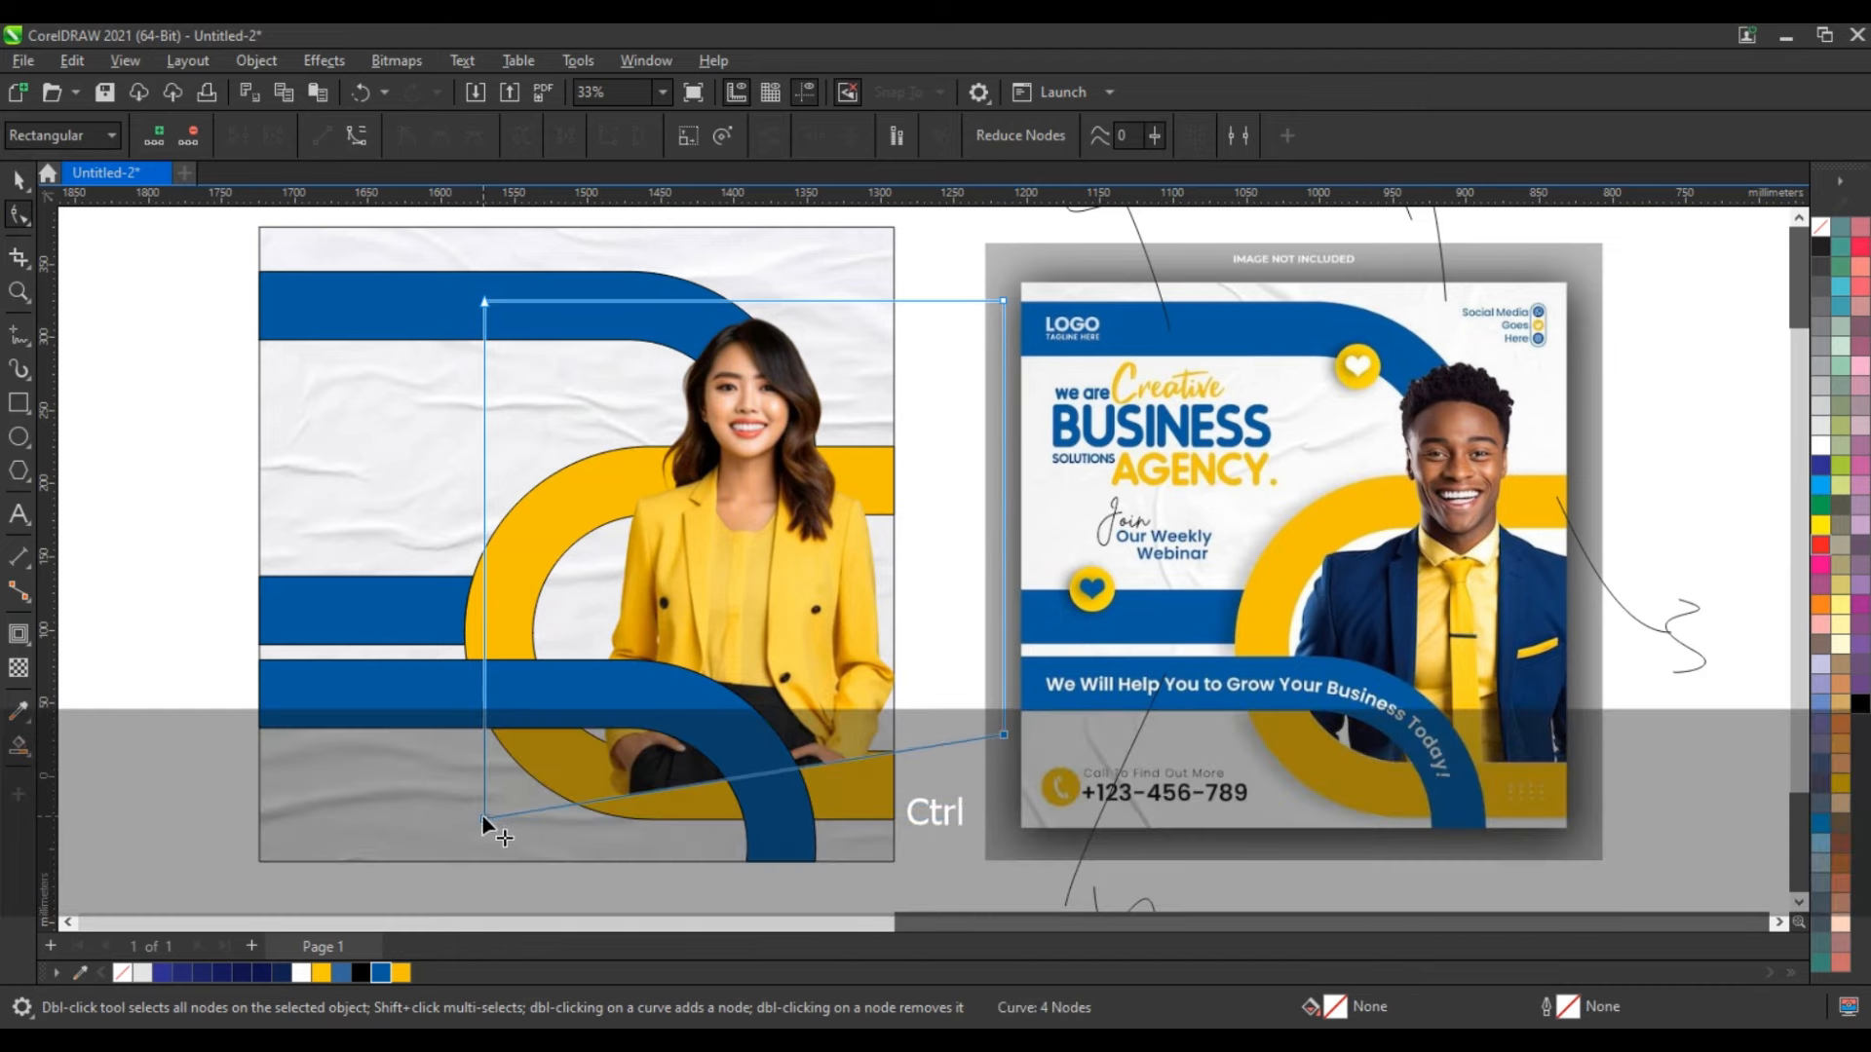
left_click_drag(481, 814, 487, 758)
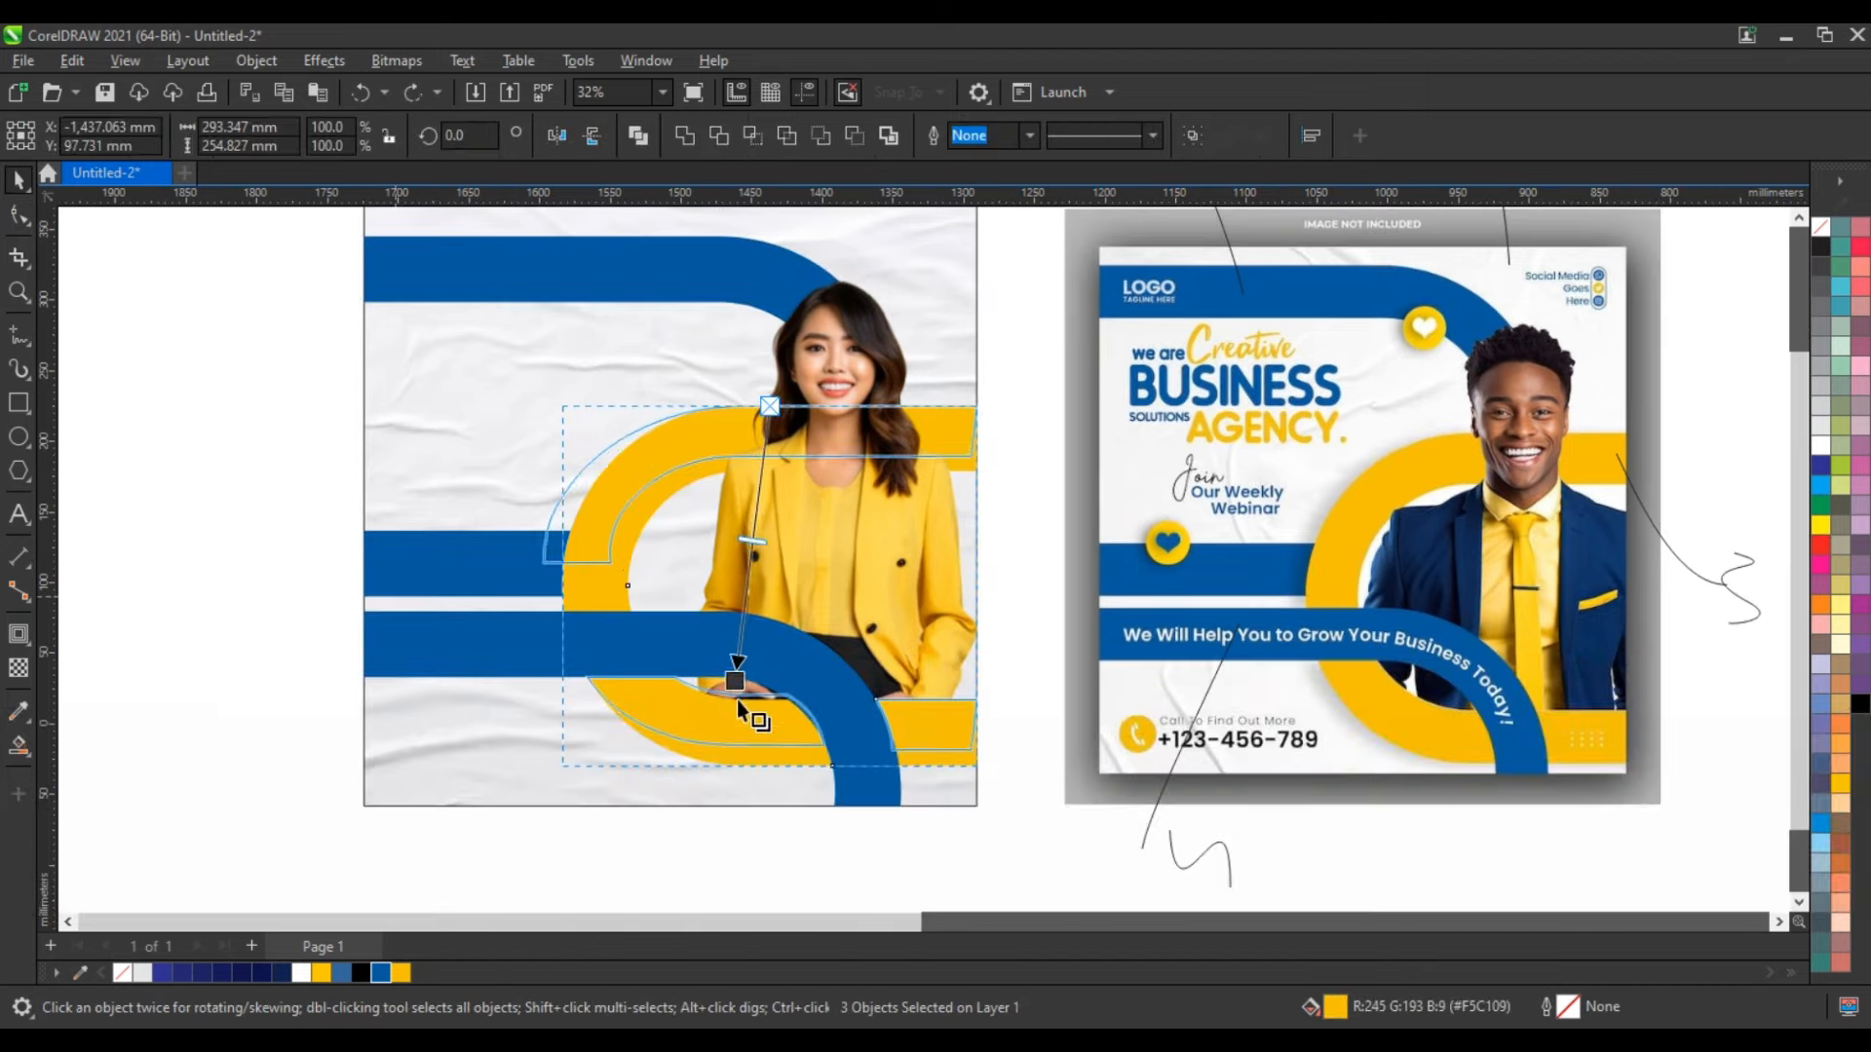
Cast a drop shadow straight down from the yellow band's upper edge, using Multiply, 50 opacity and 15 feathering.
left_click_drag(737, 699, 772, 770)
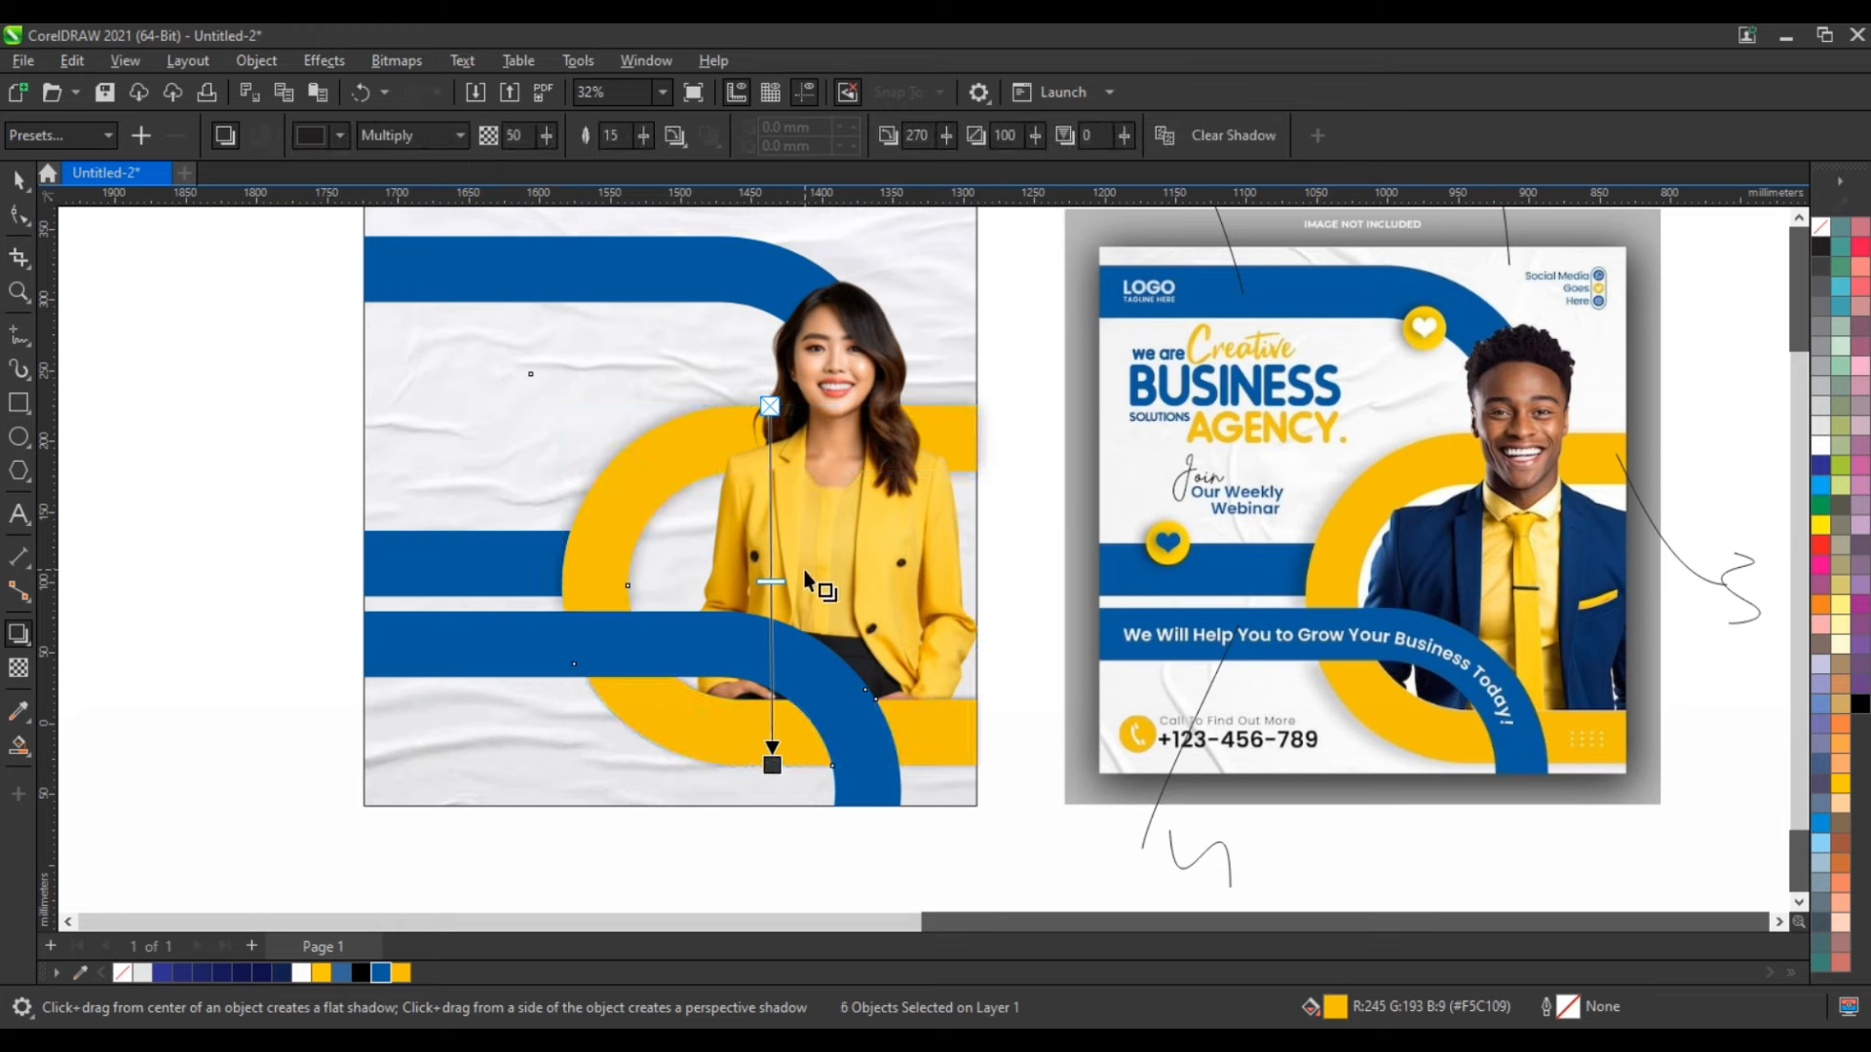
left_click(18, 179)
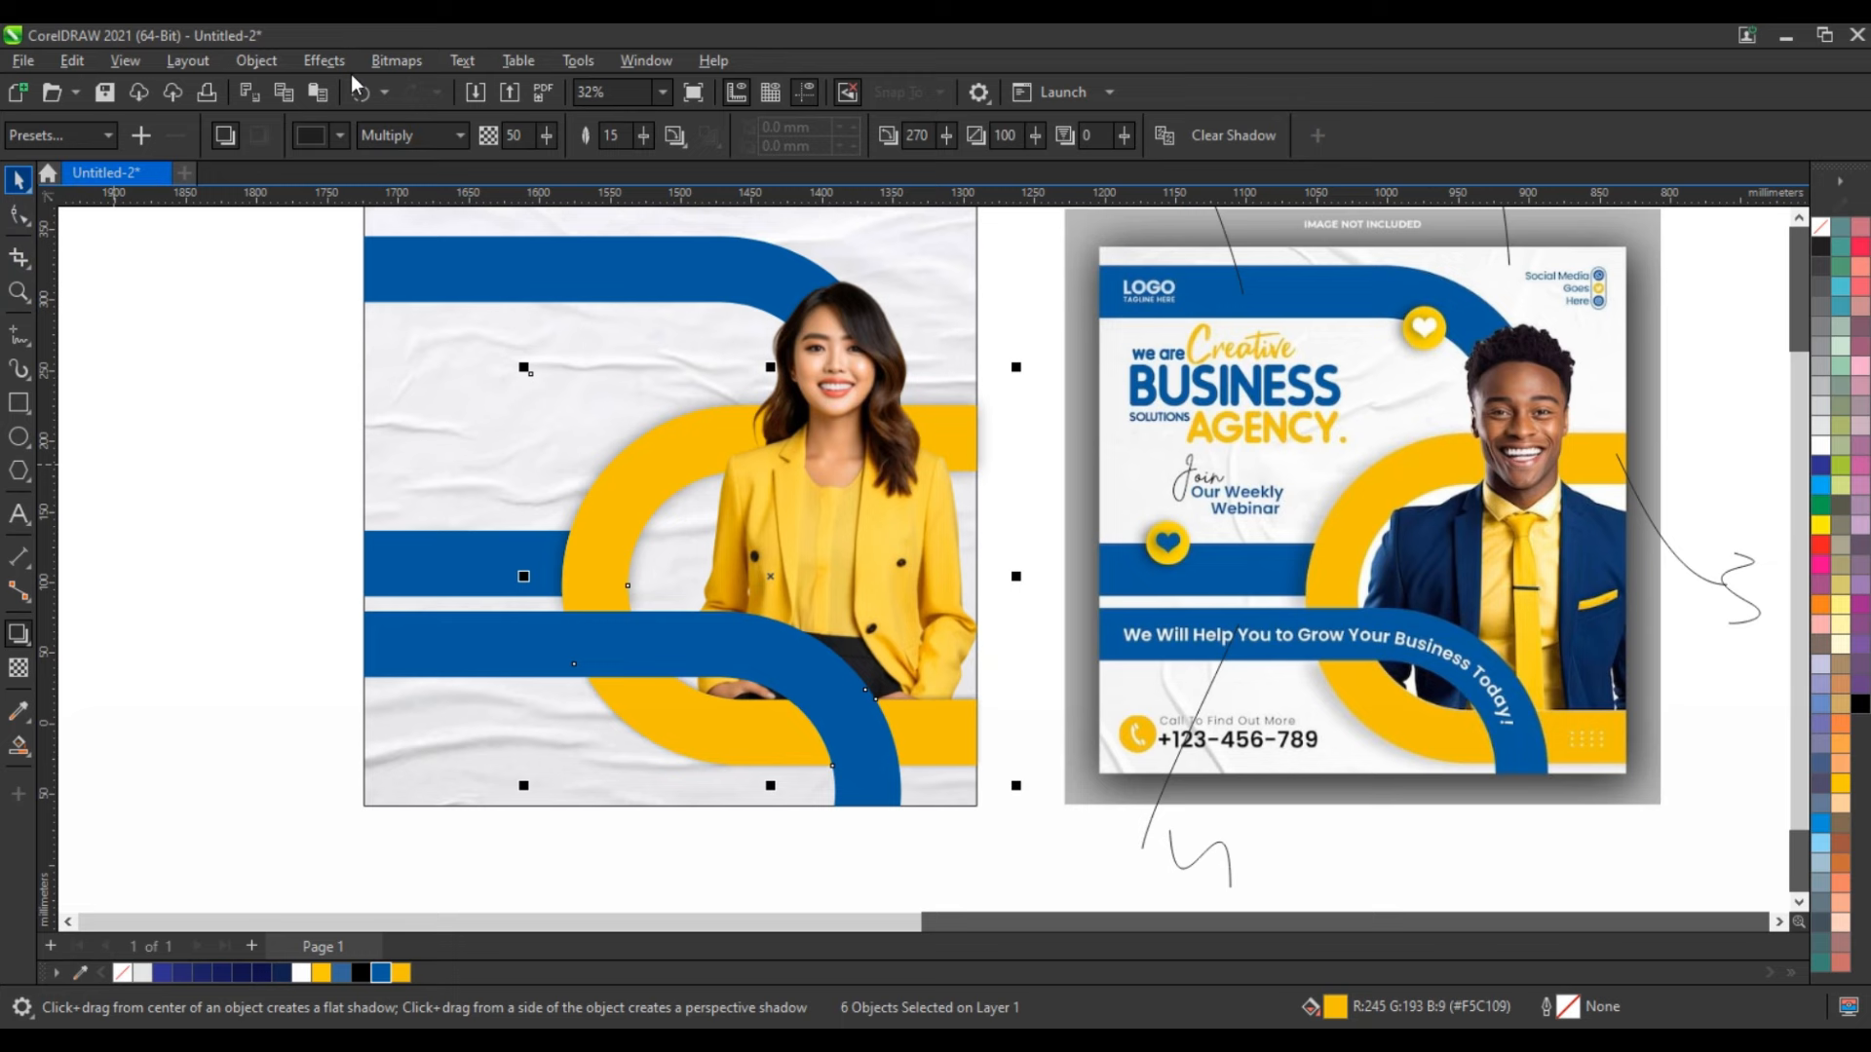
left_click(256, 60)
left_click(302, 600)
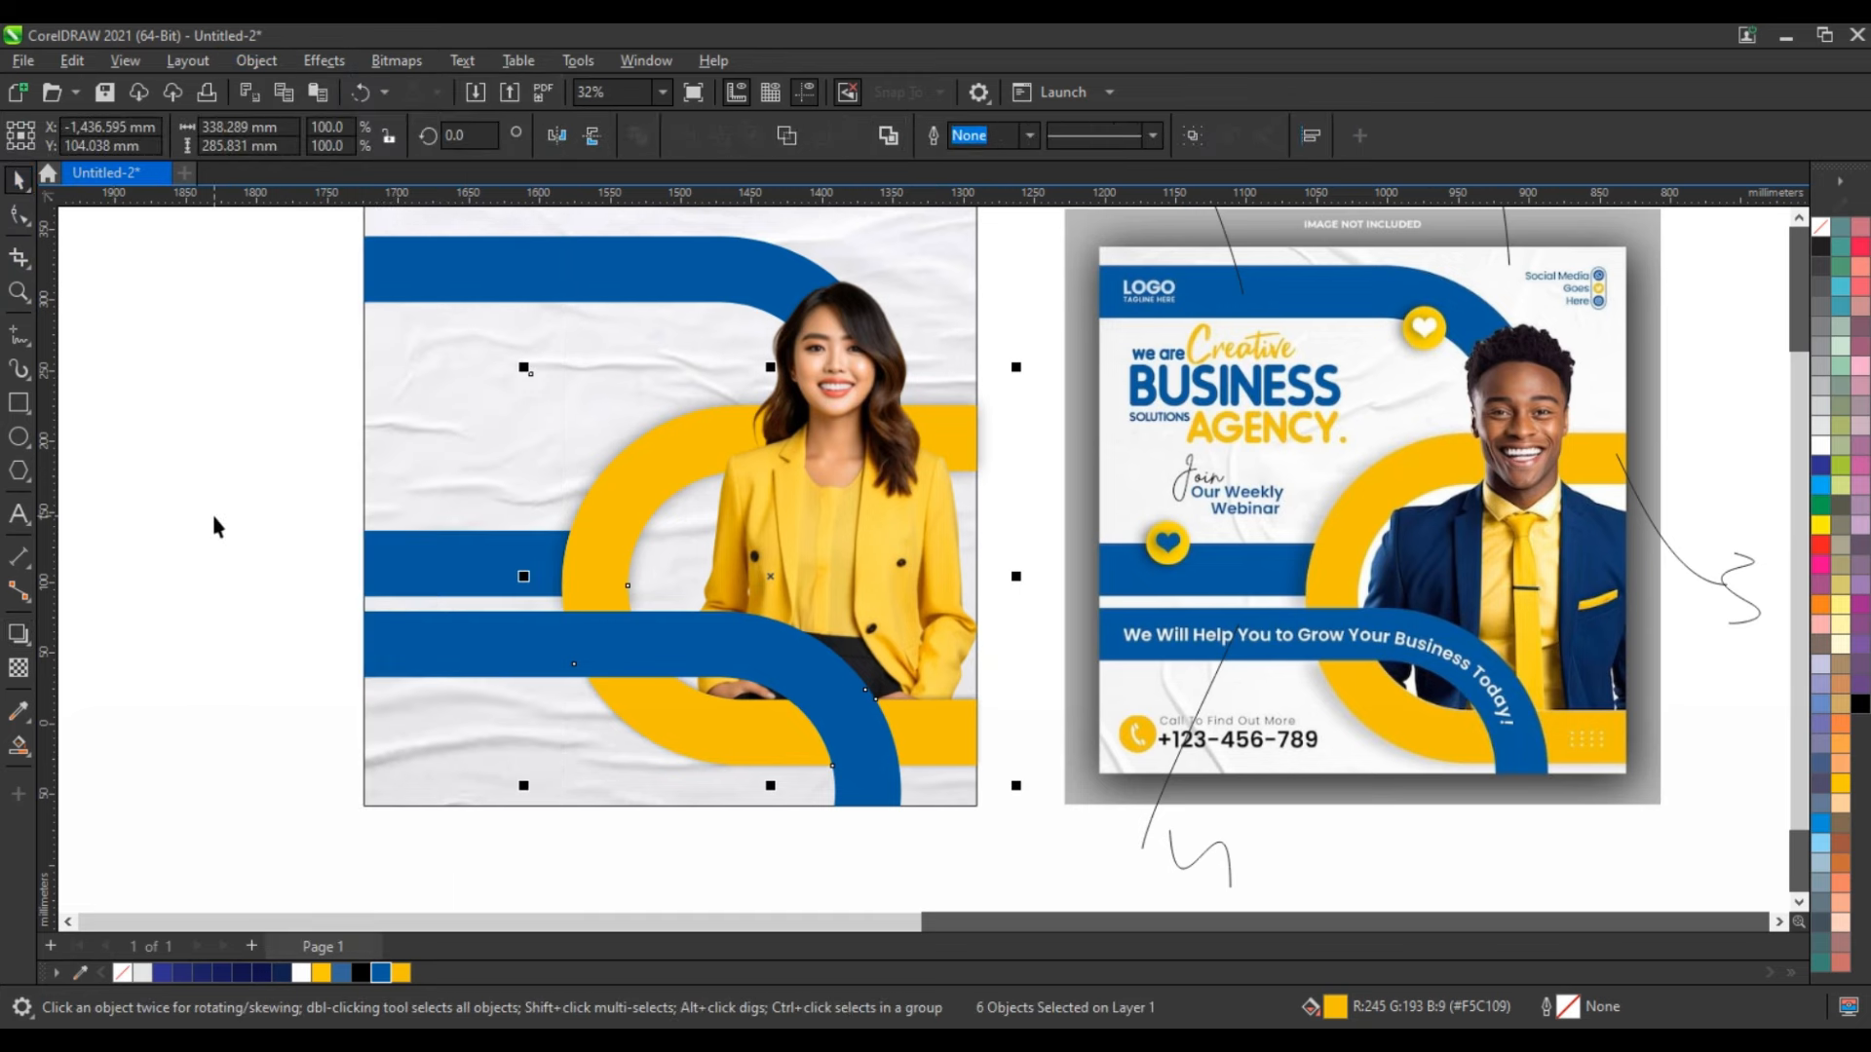
left_click(211, 511)
scroll(963, 542, "down", 1)
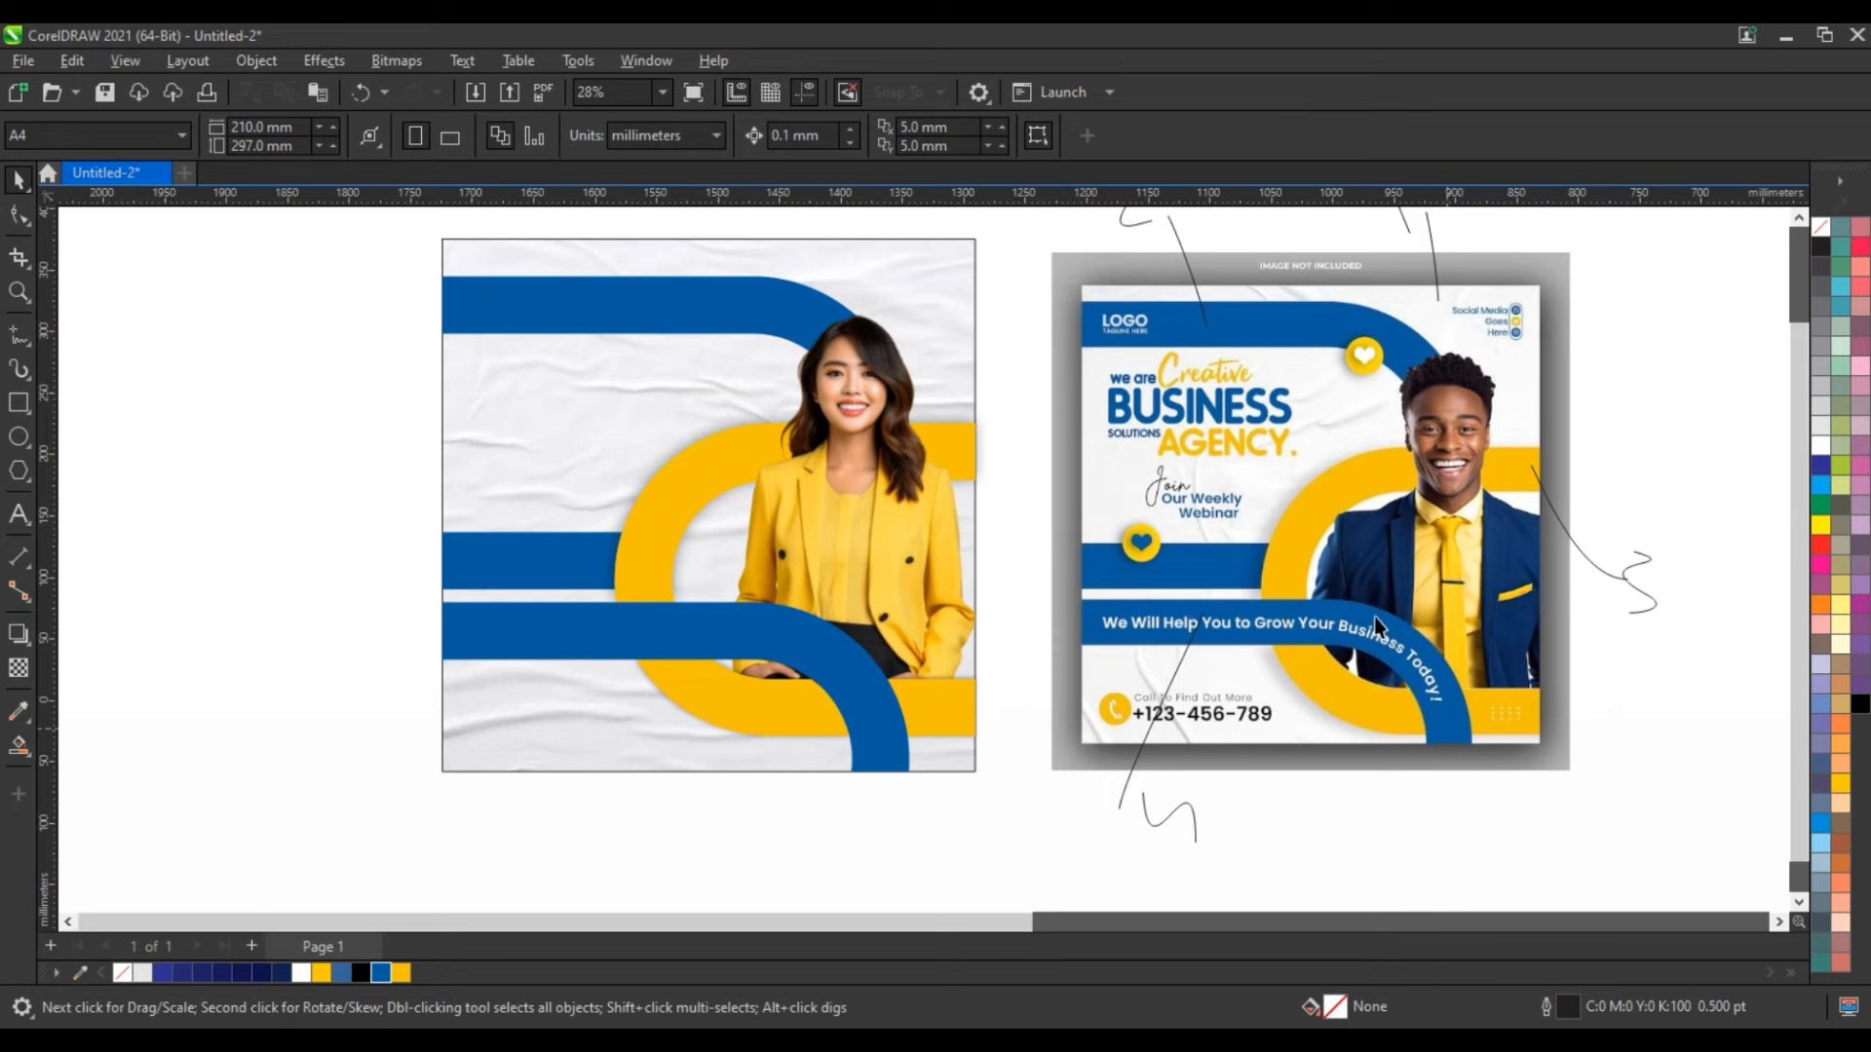
scroll(864, 600, "down", 2)
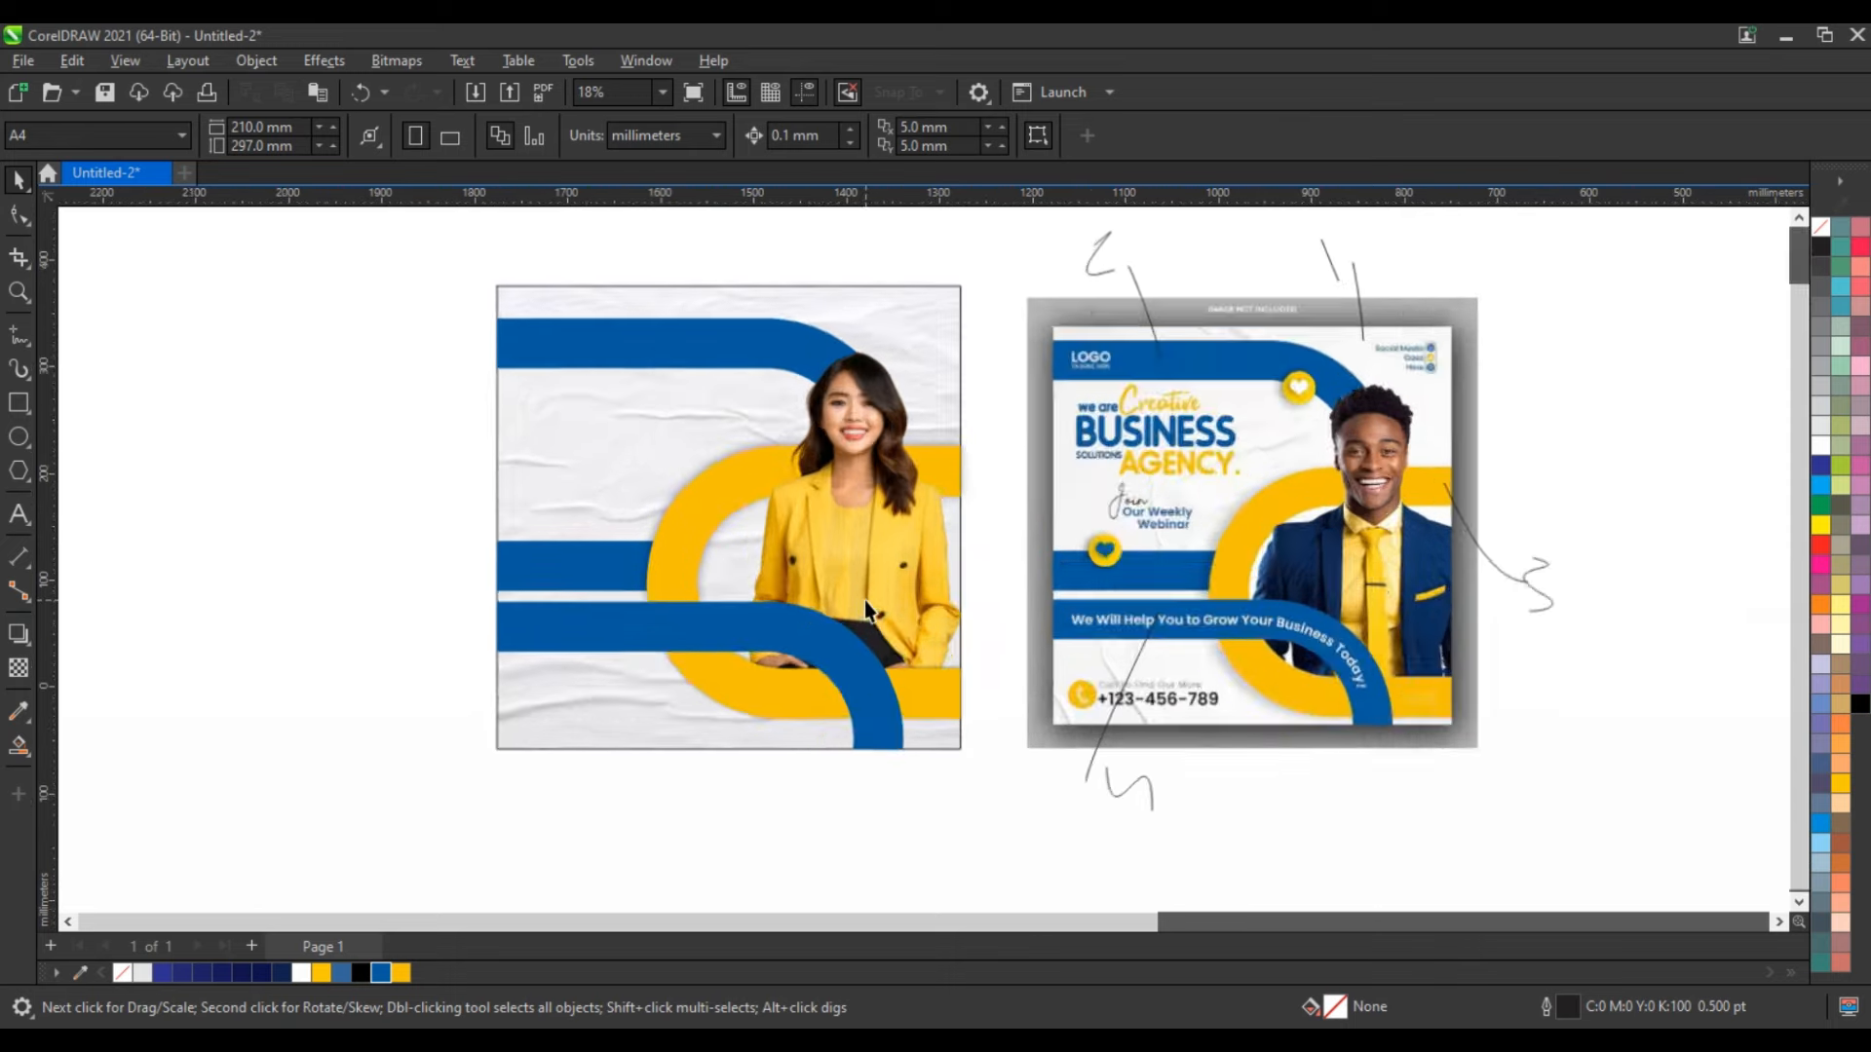
scroll(864, 600, "down", 1)
scroll(864, 601, "up", 1)
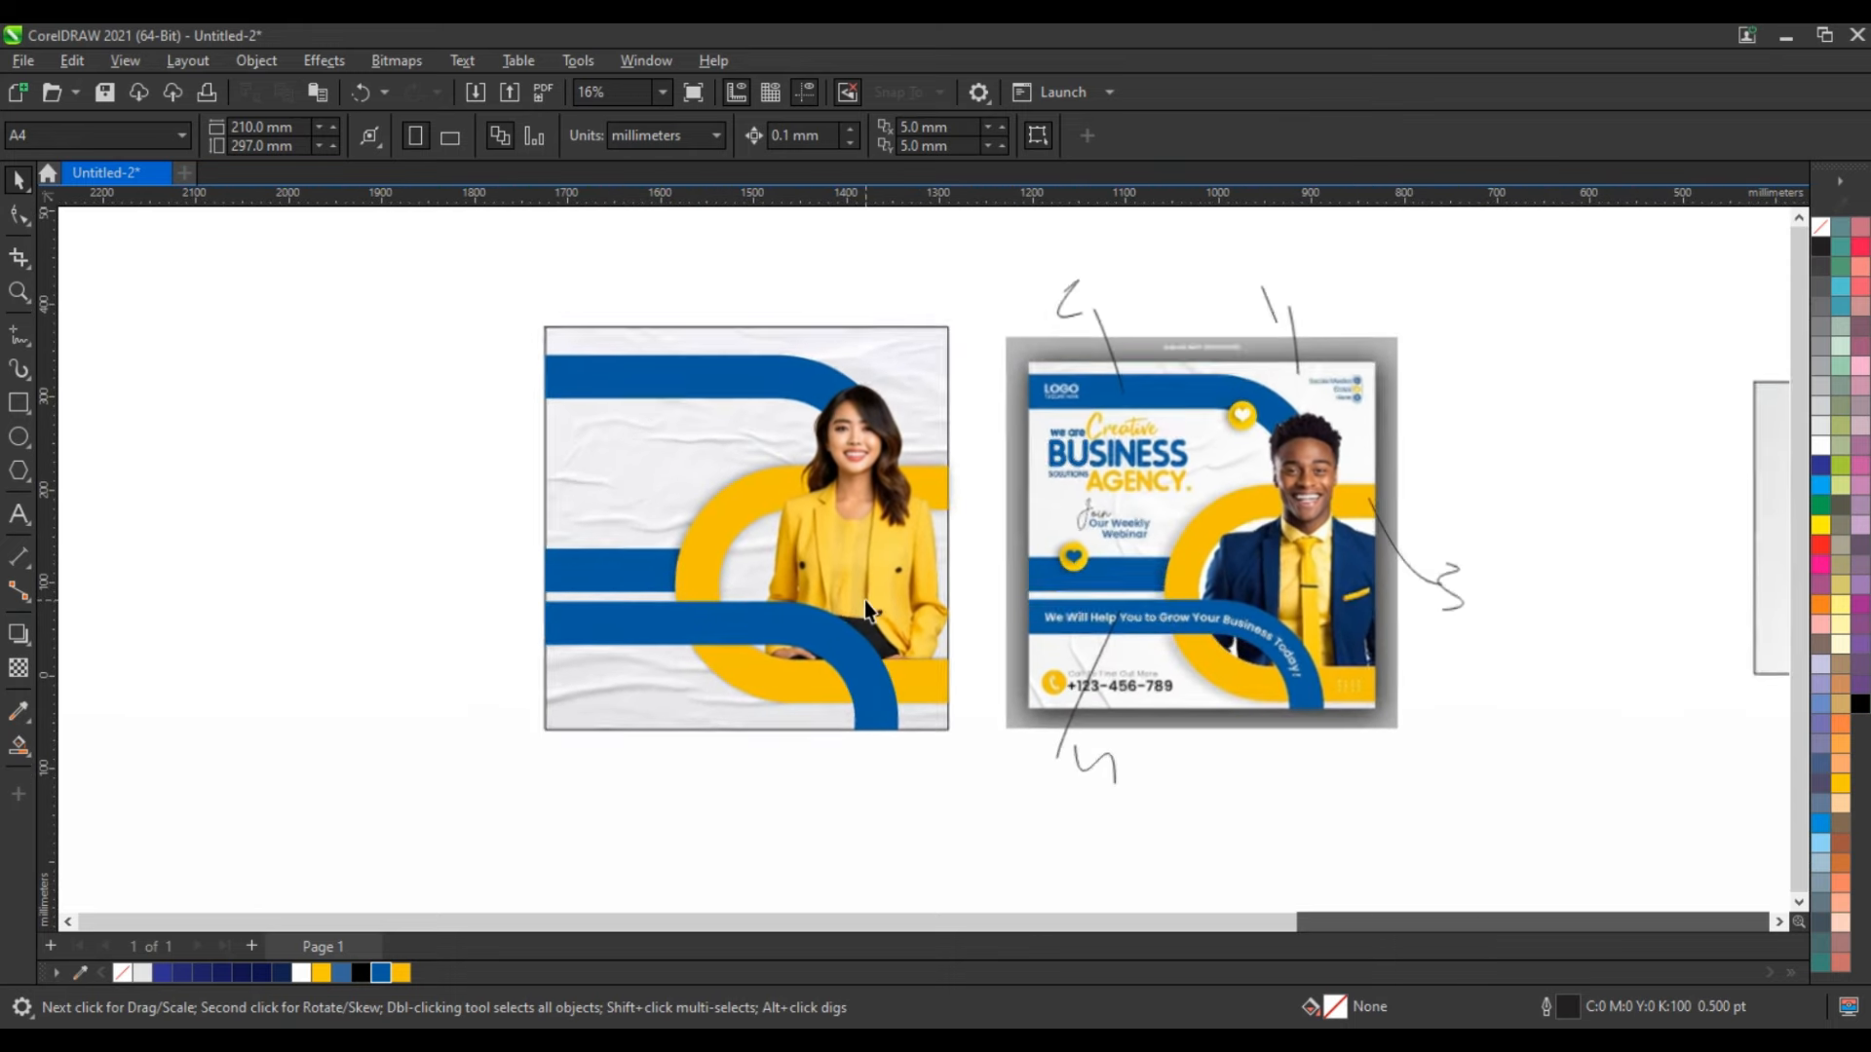